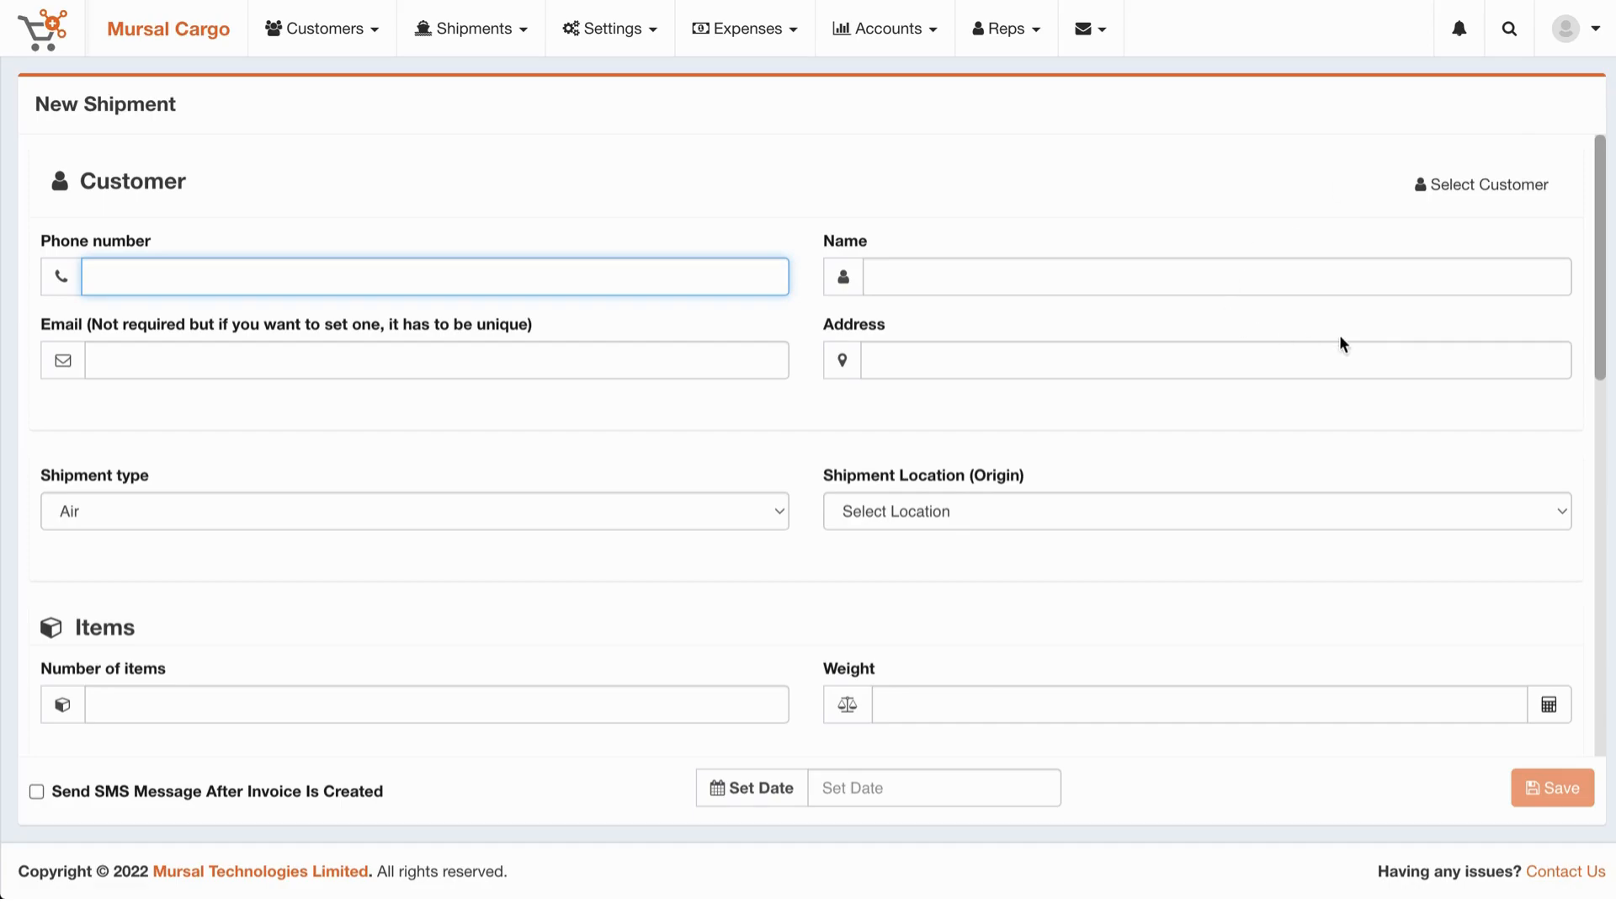
Search the existing customers for "m" and add the second matching customer to the new shipment
click(1489, 187)
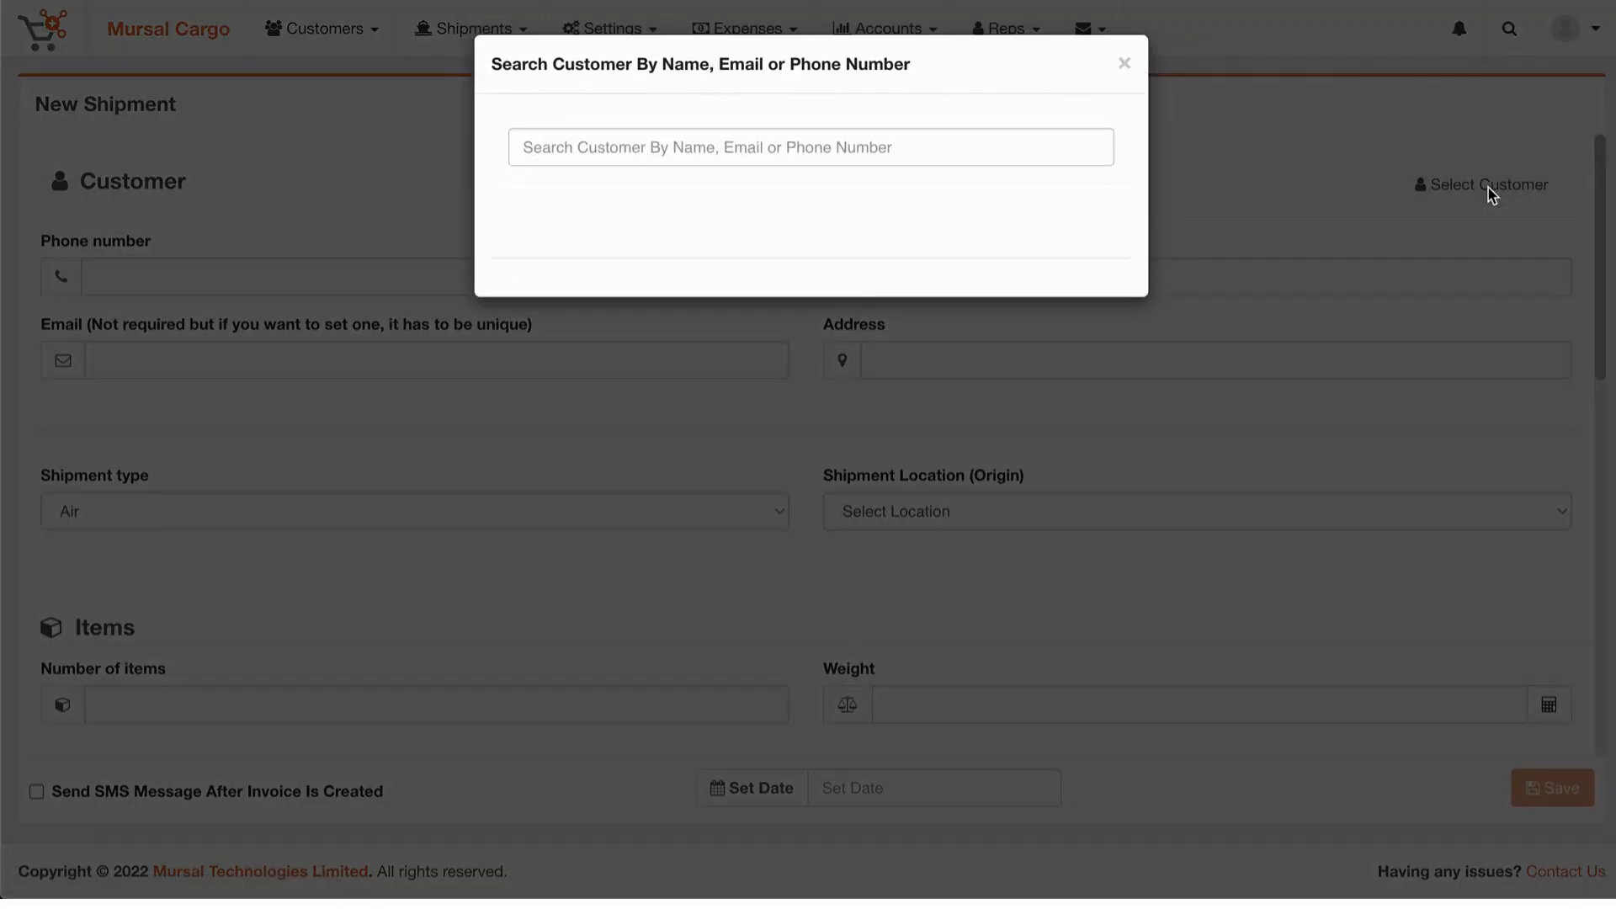
click(950, 149)
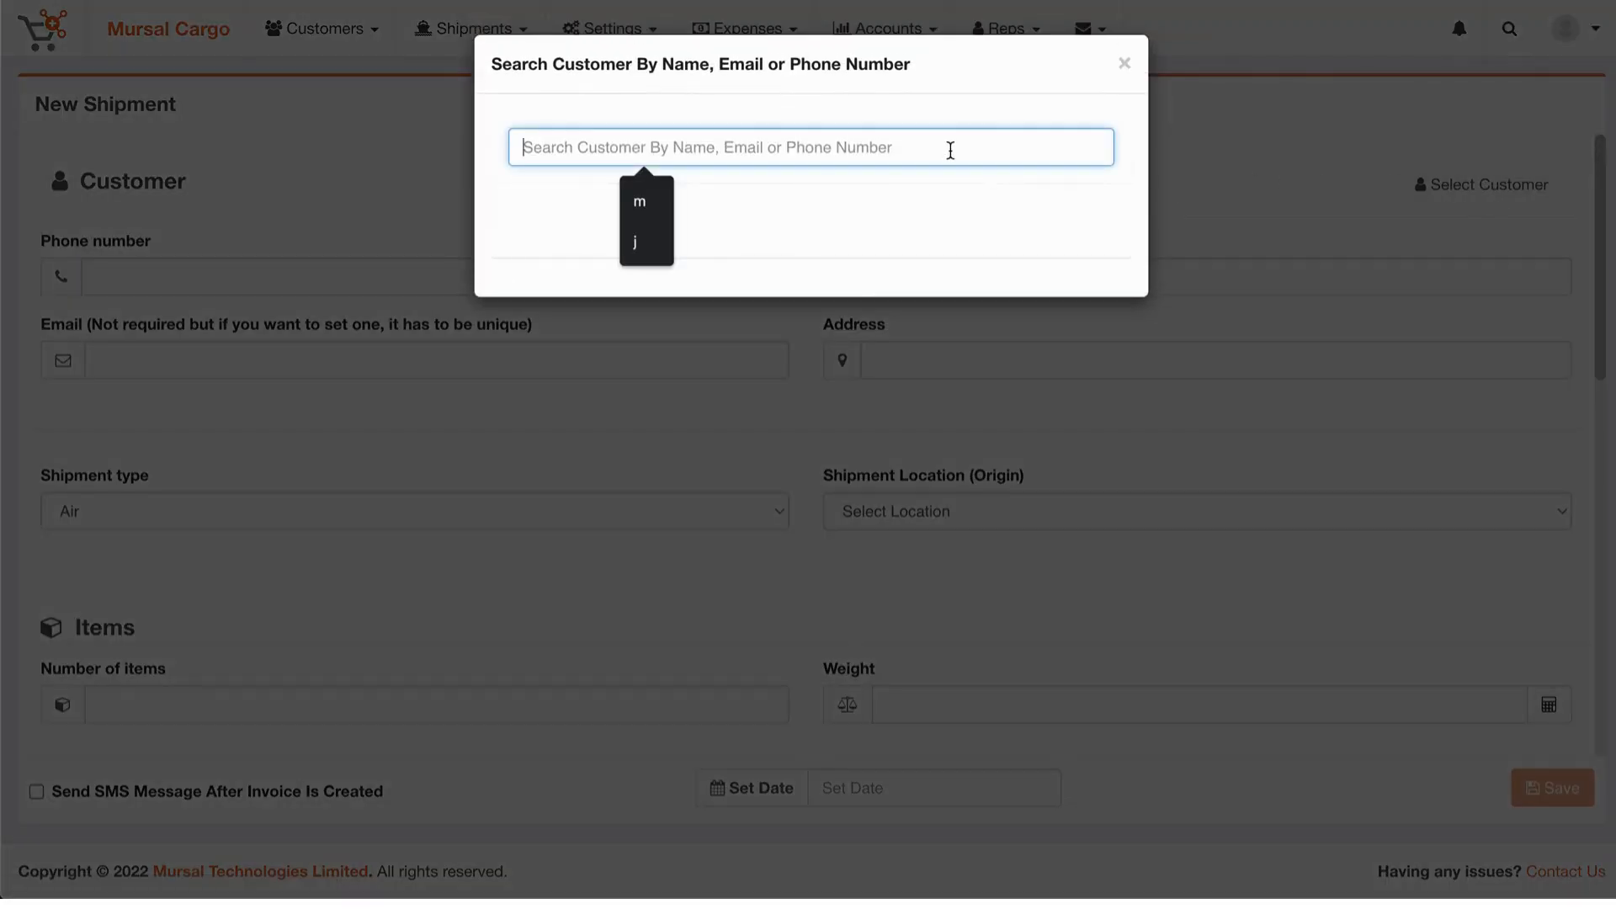
text(m)
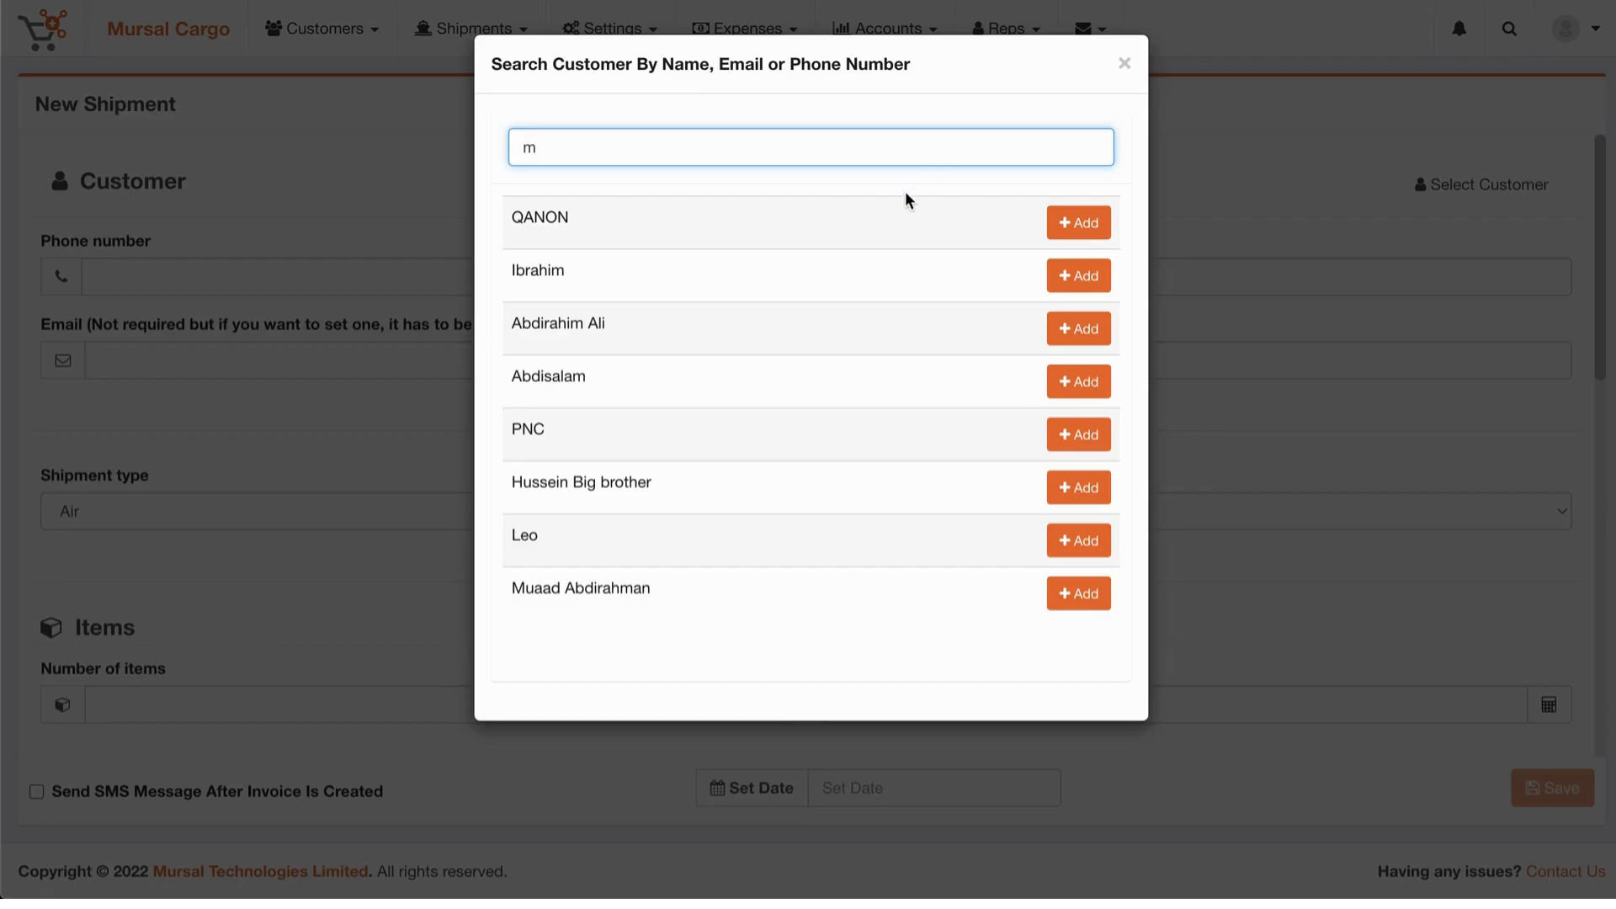
click(1070, 275)
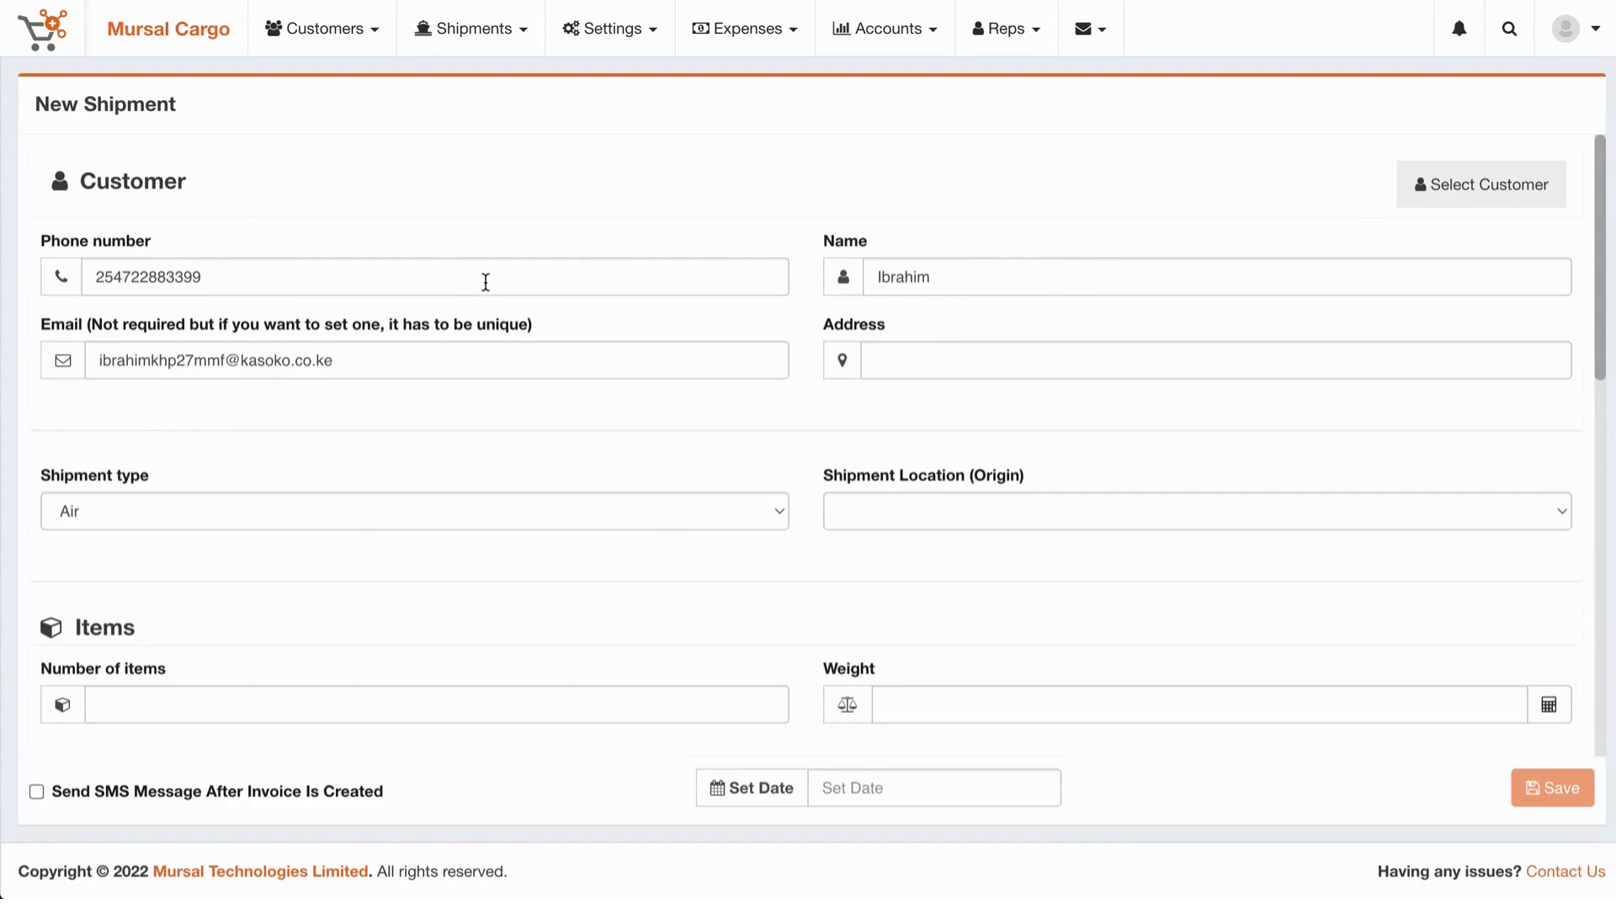
Choose Air as the shipment type and Dubai as the shipment's origin location
click(254, 512)
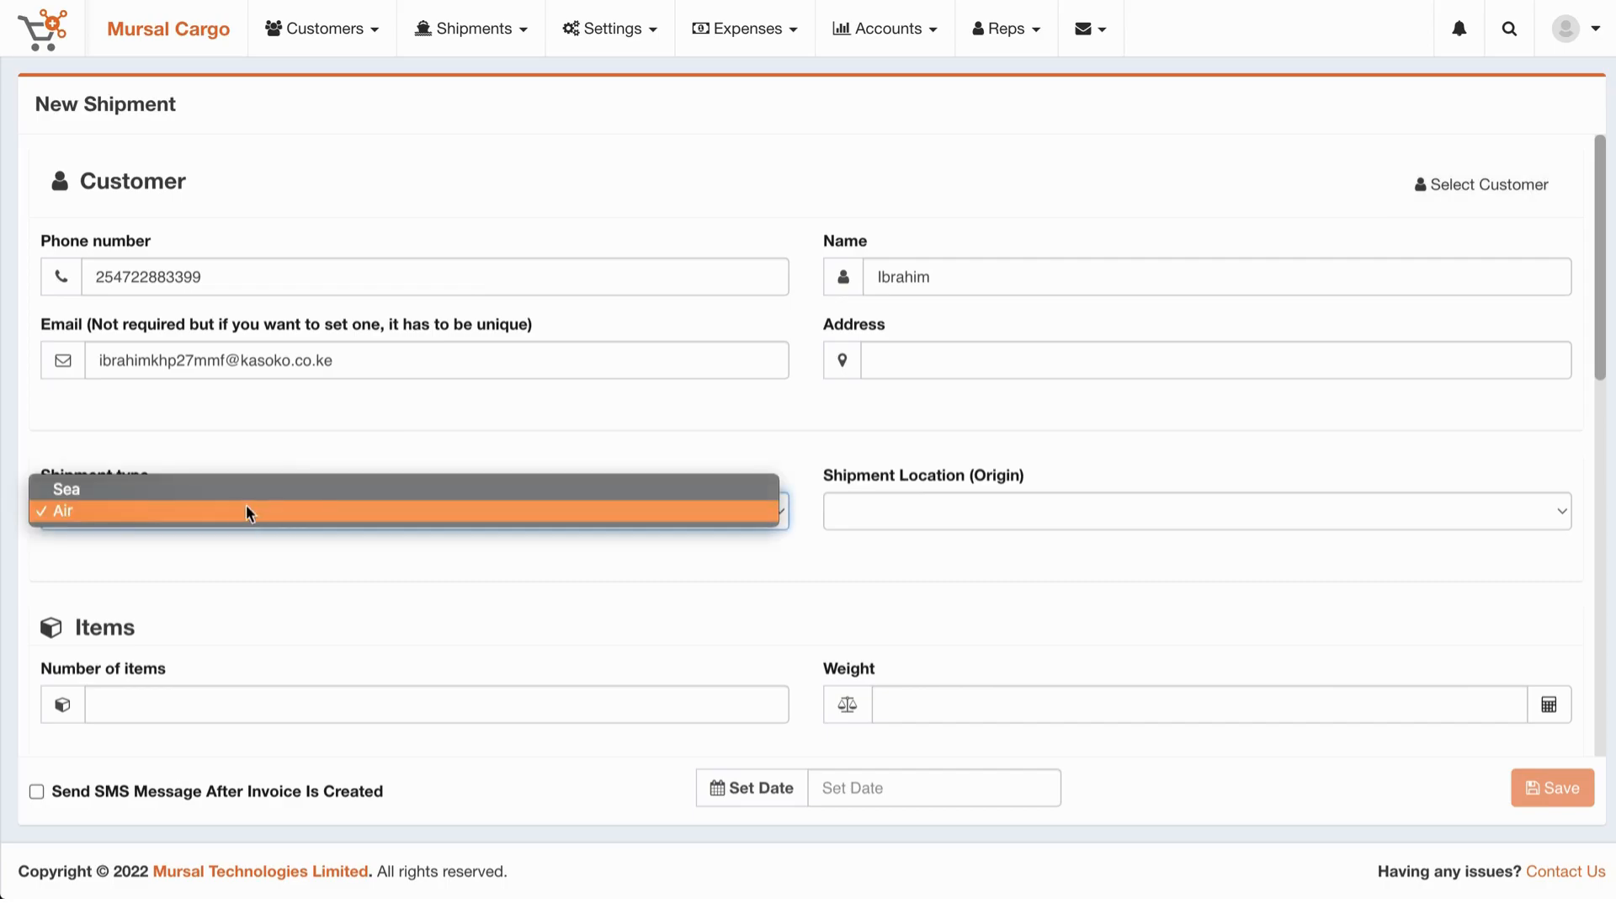
click(138, 511)
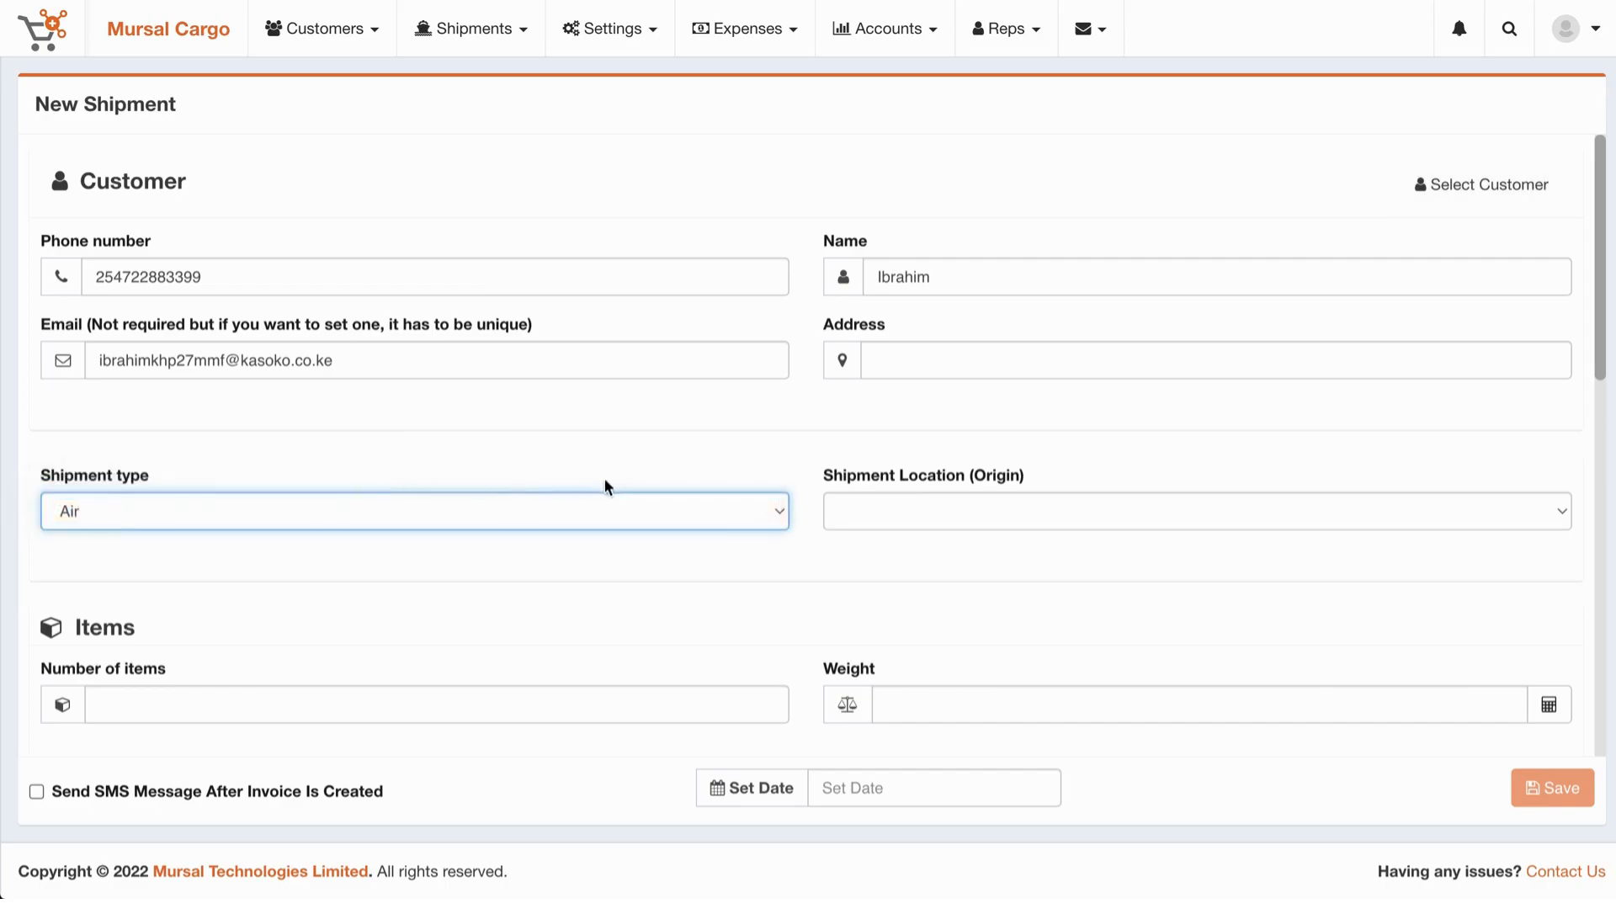
click(1006, 507)
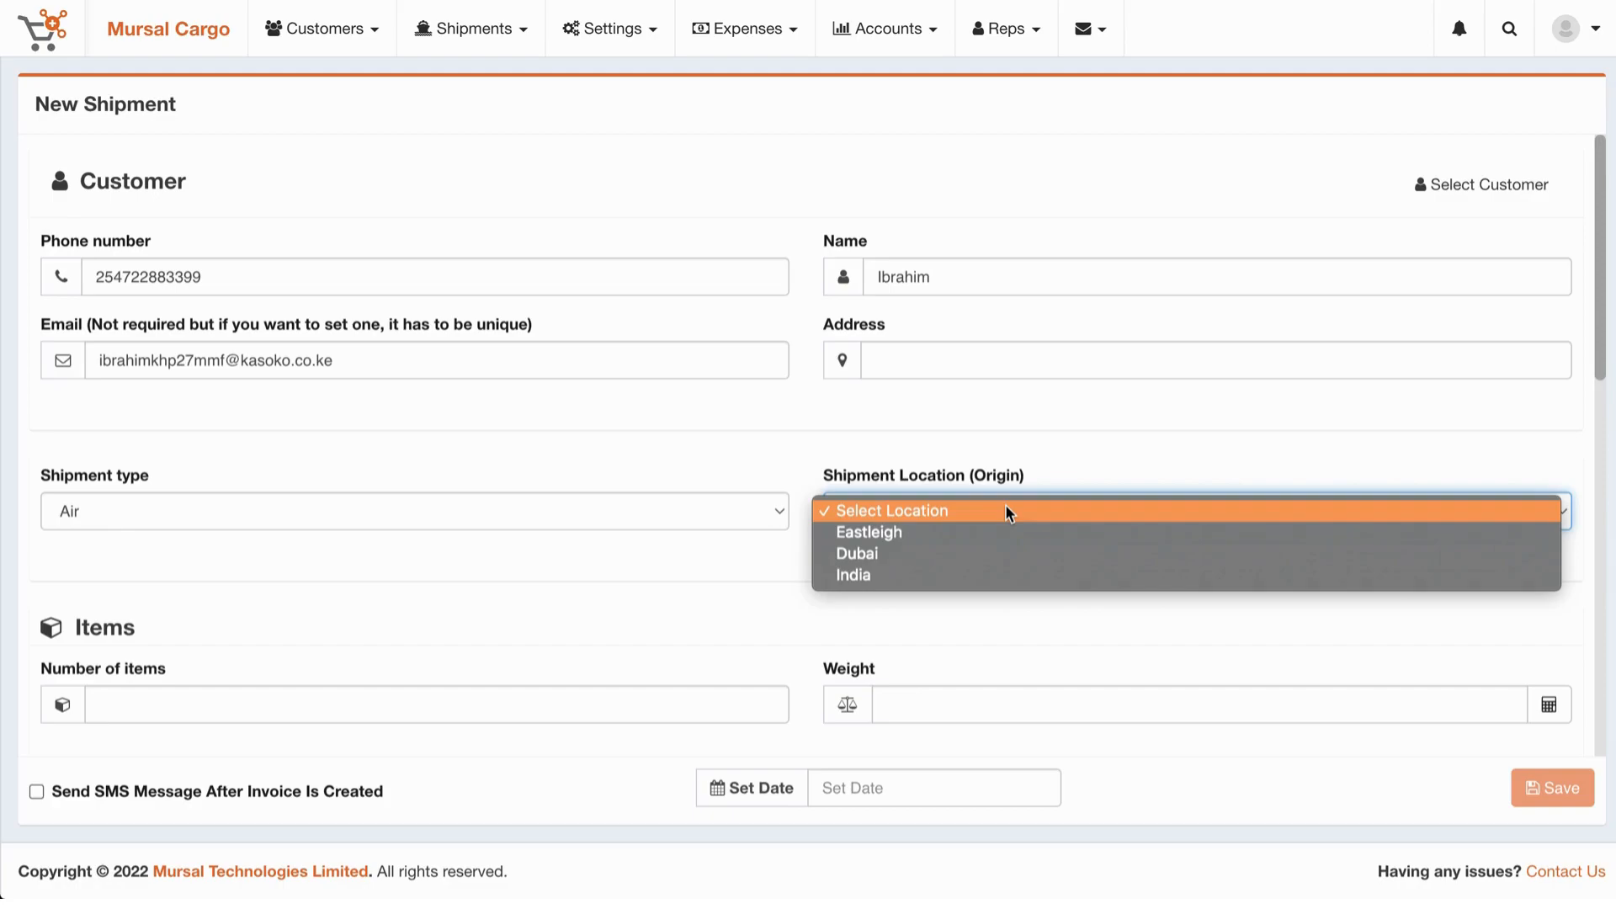
click(886, 554)
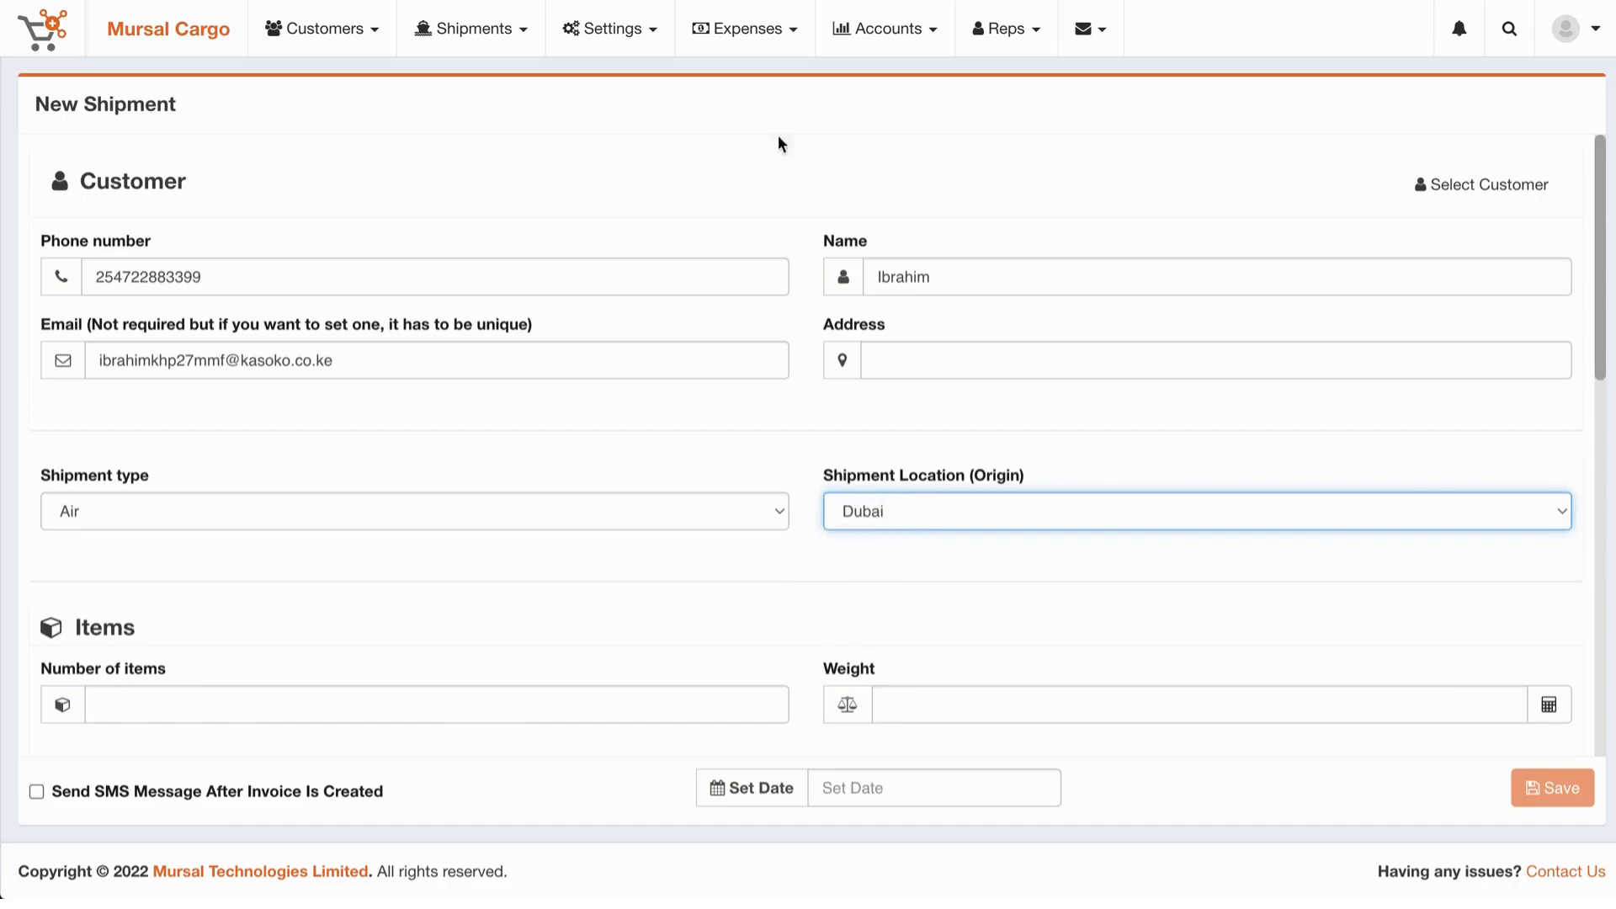
click(625, 31)
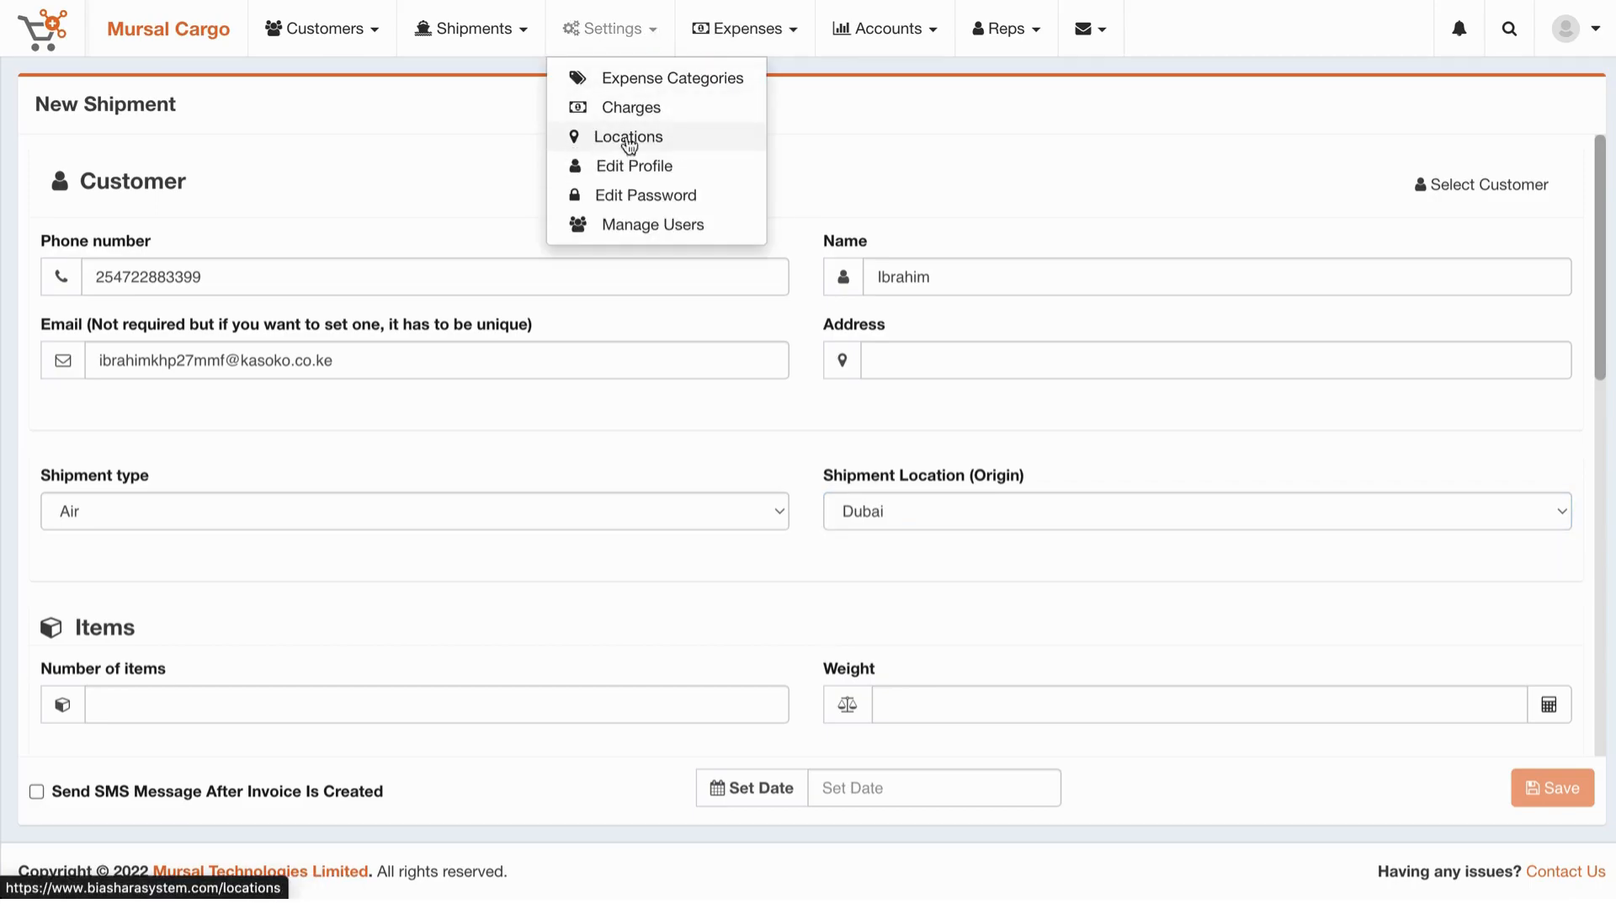
click(931, 173)
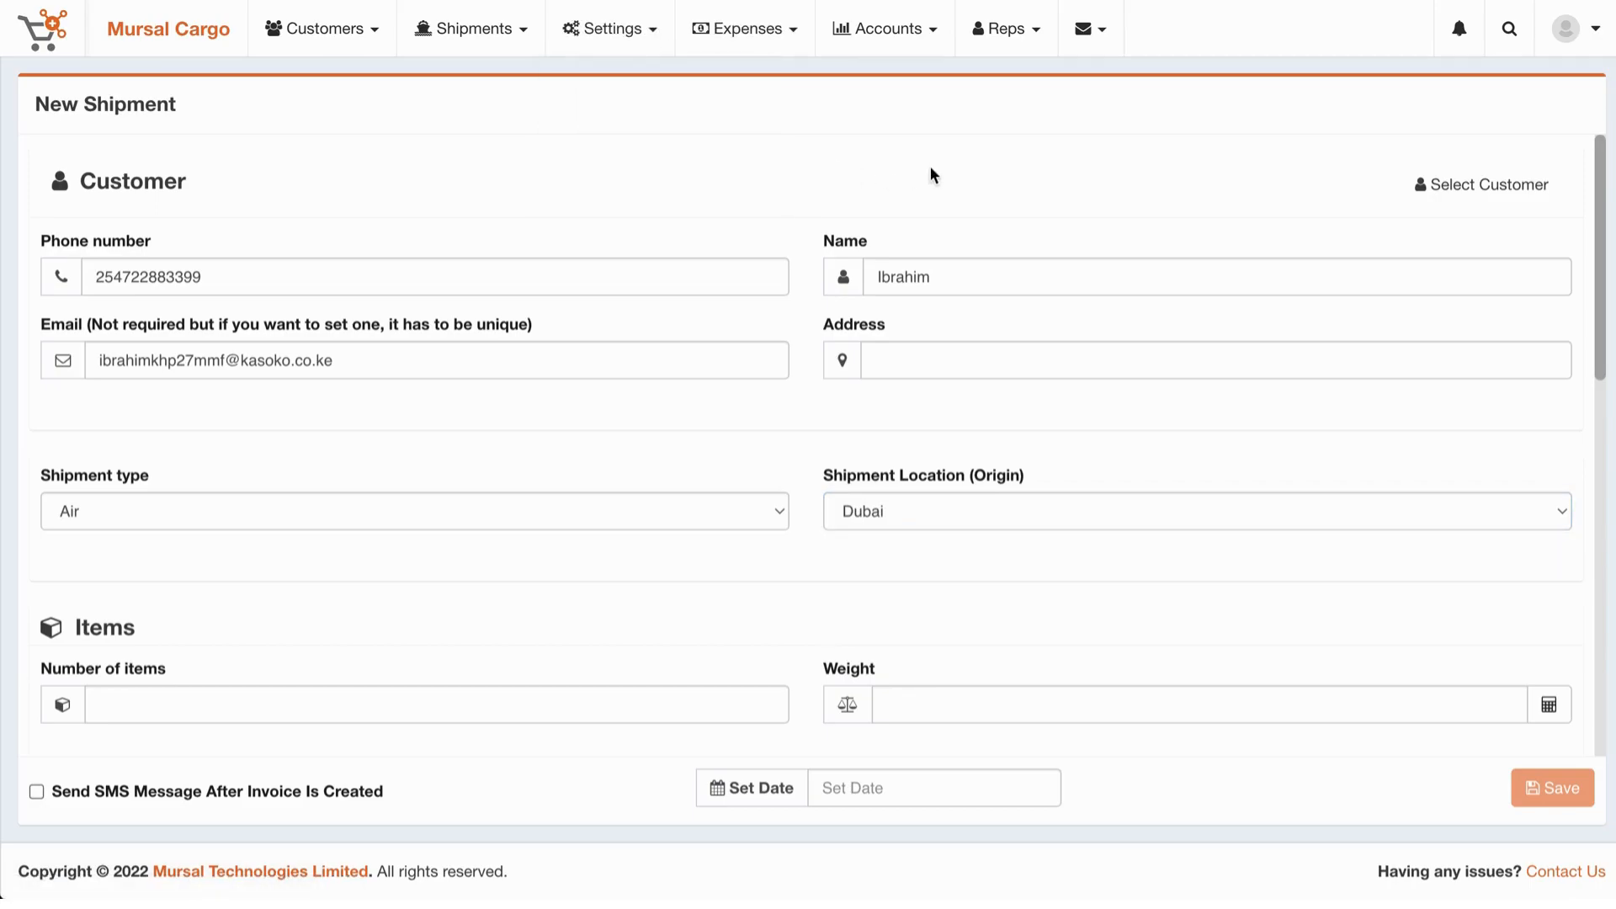
Set the shipment's number of items to 20 and its weight to 250
scroll(343, 602, down, 2)
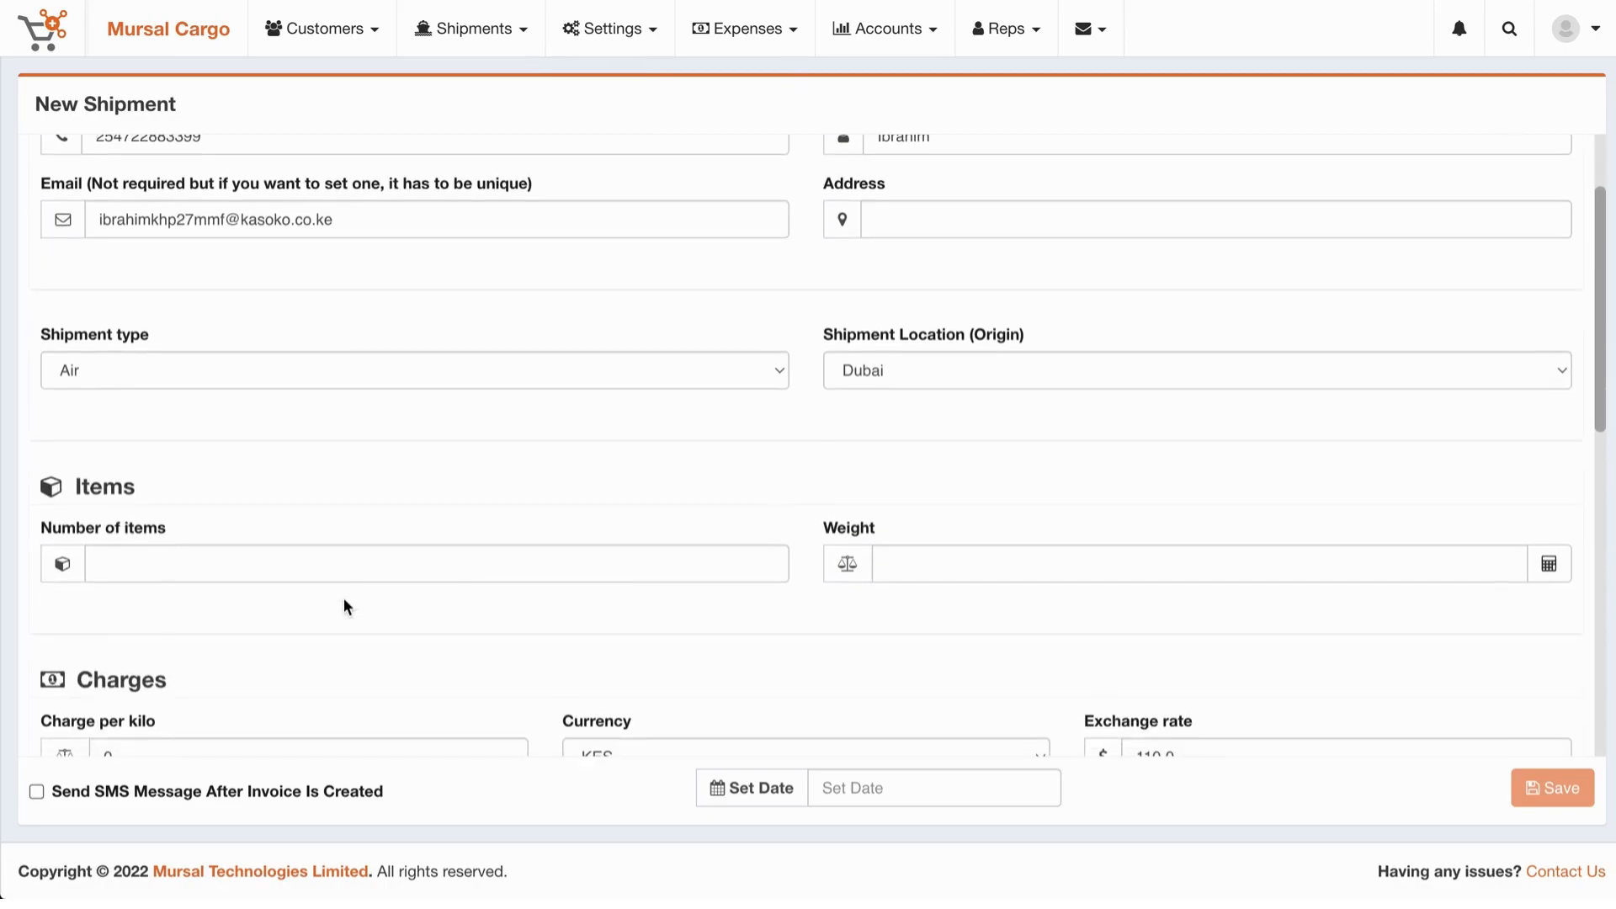
click(128, 551)
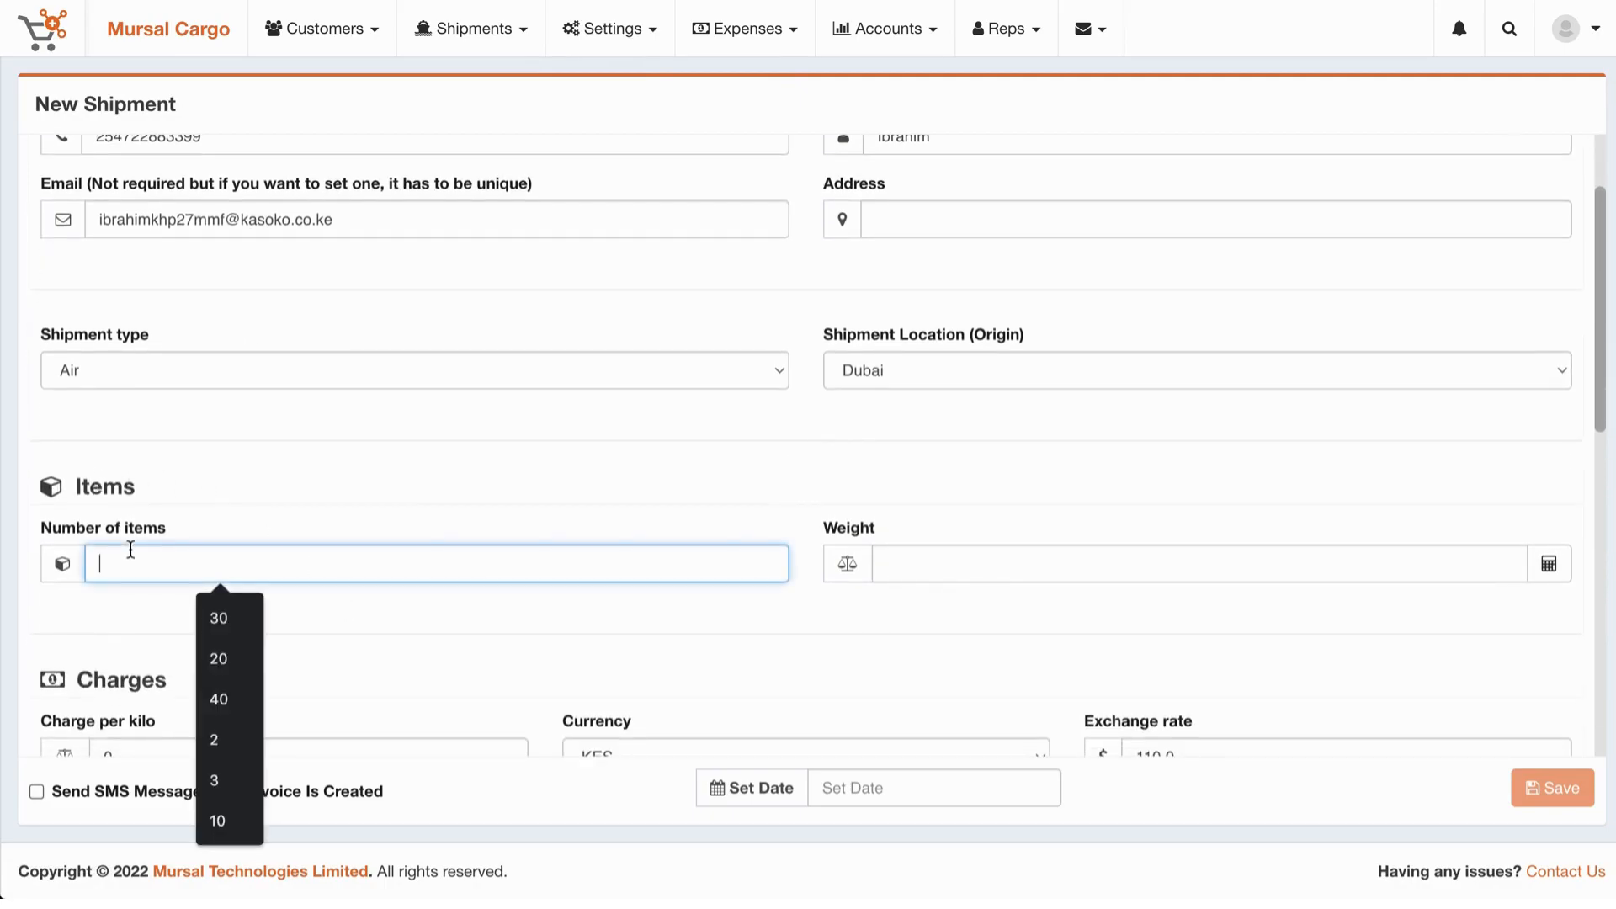
text(20)
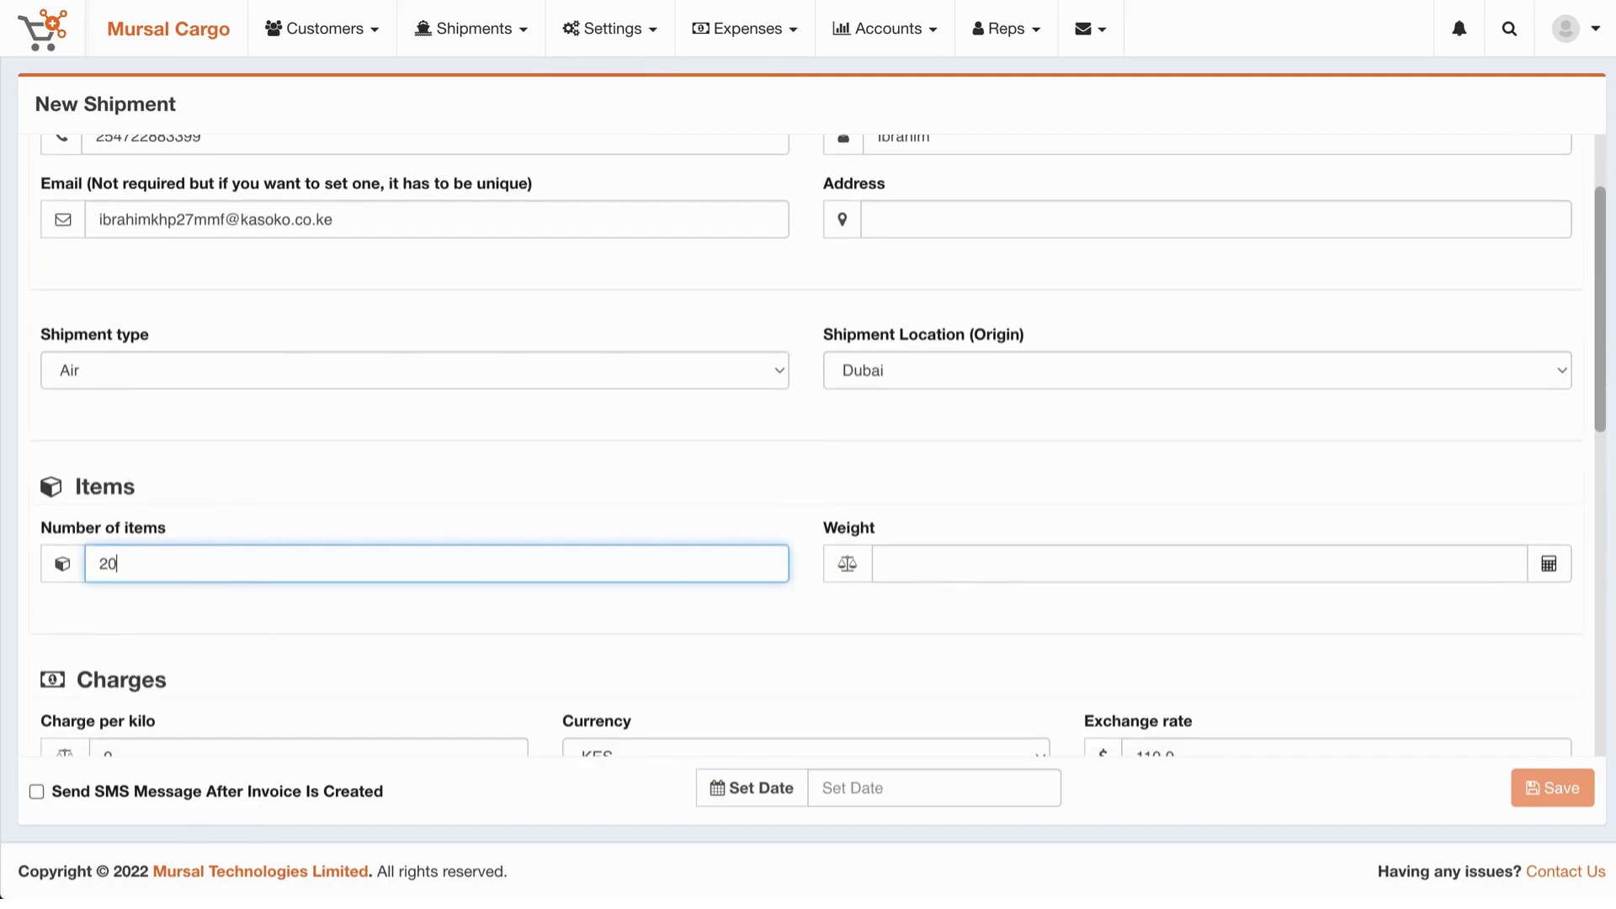
click(951, 561)
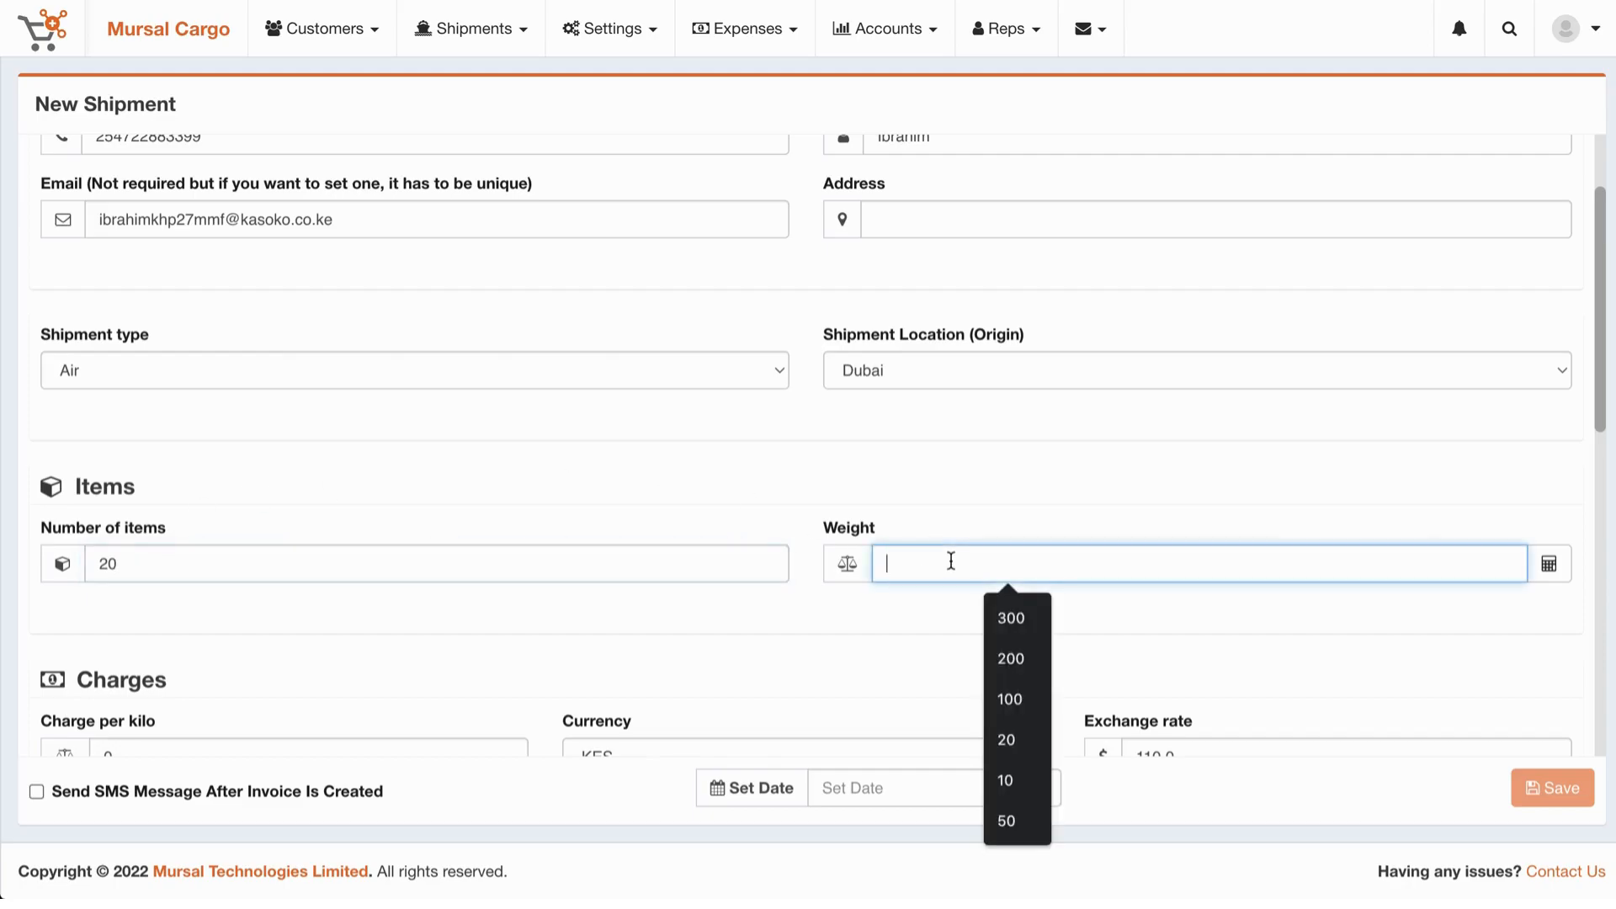
text(250)
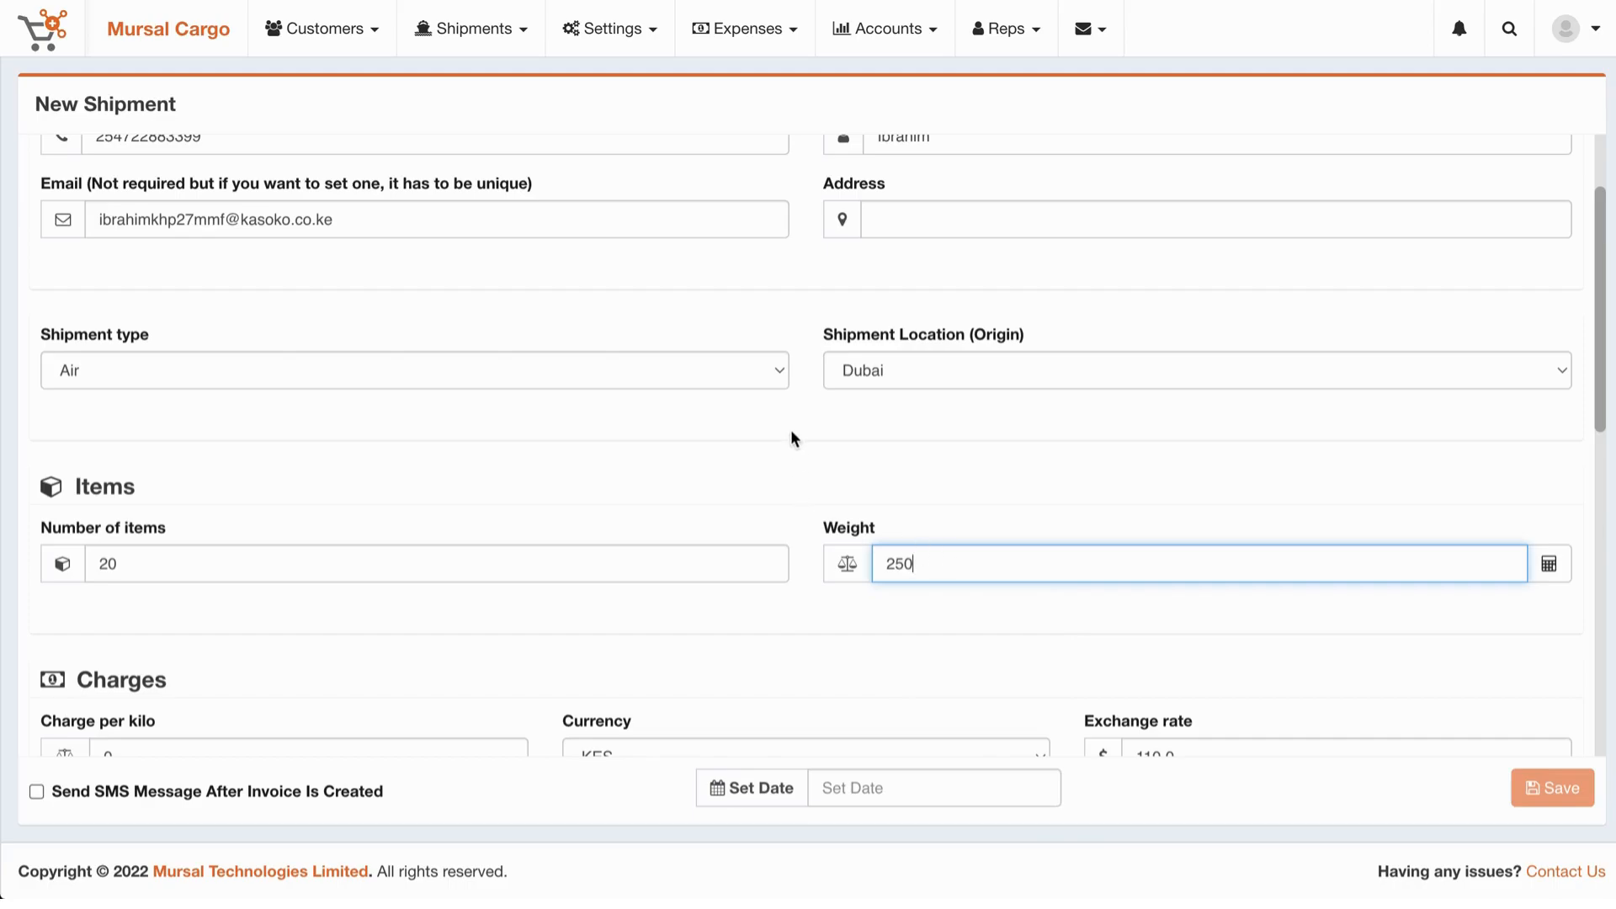
Set the charge per kilo to 15 and the currency of the charges to USD
scroll(792, 436, down, 3)
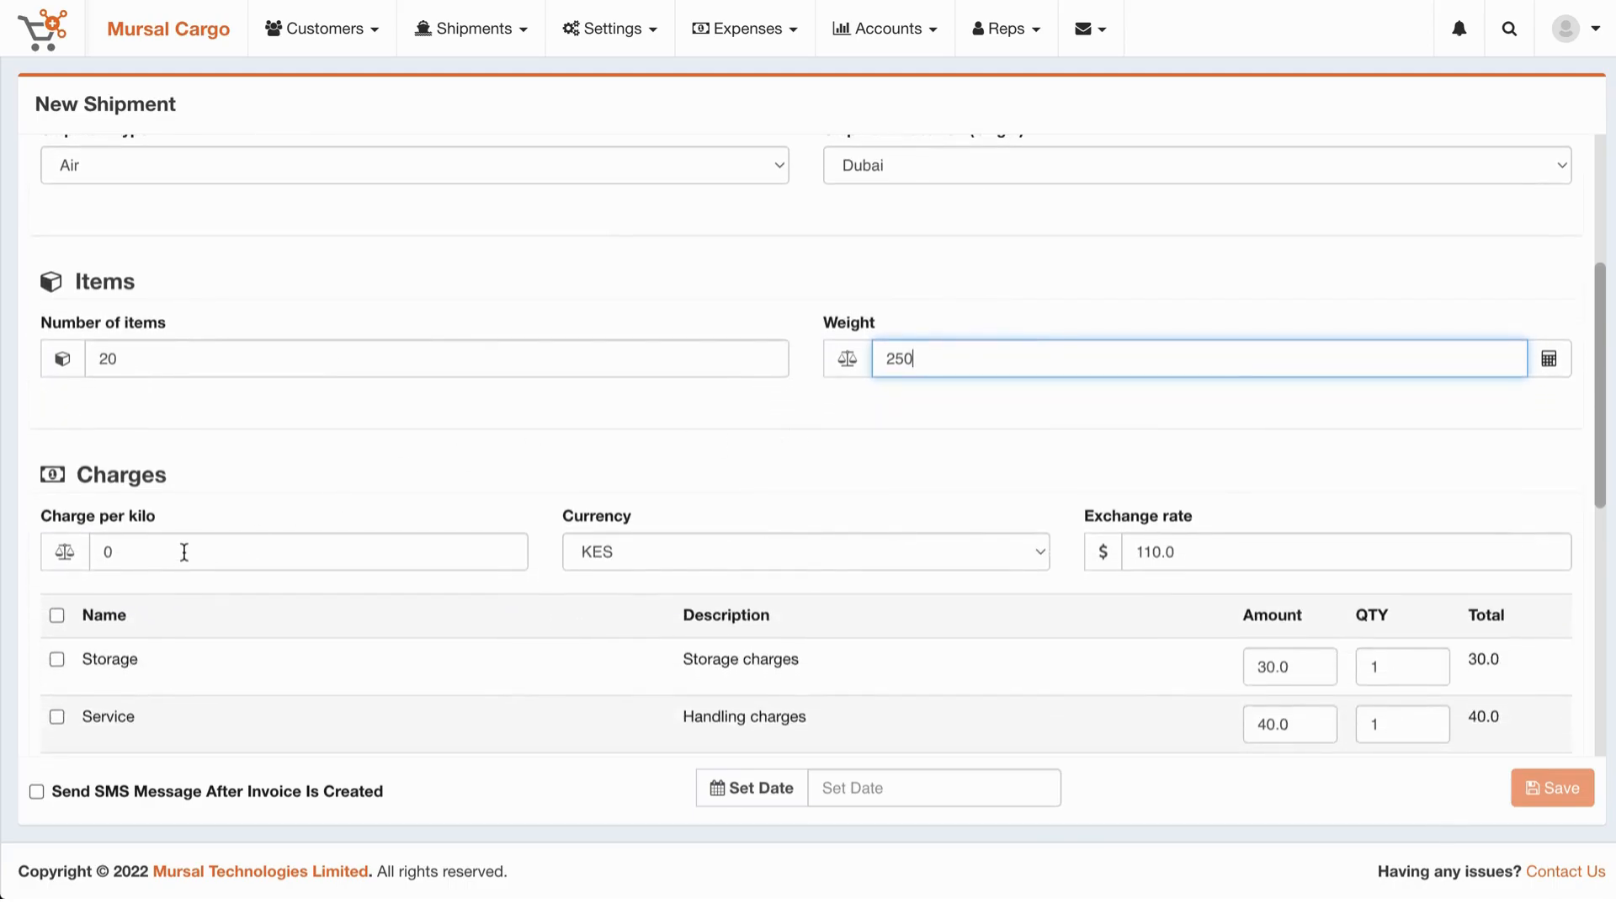
click(184, 551)
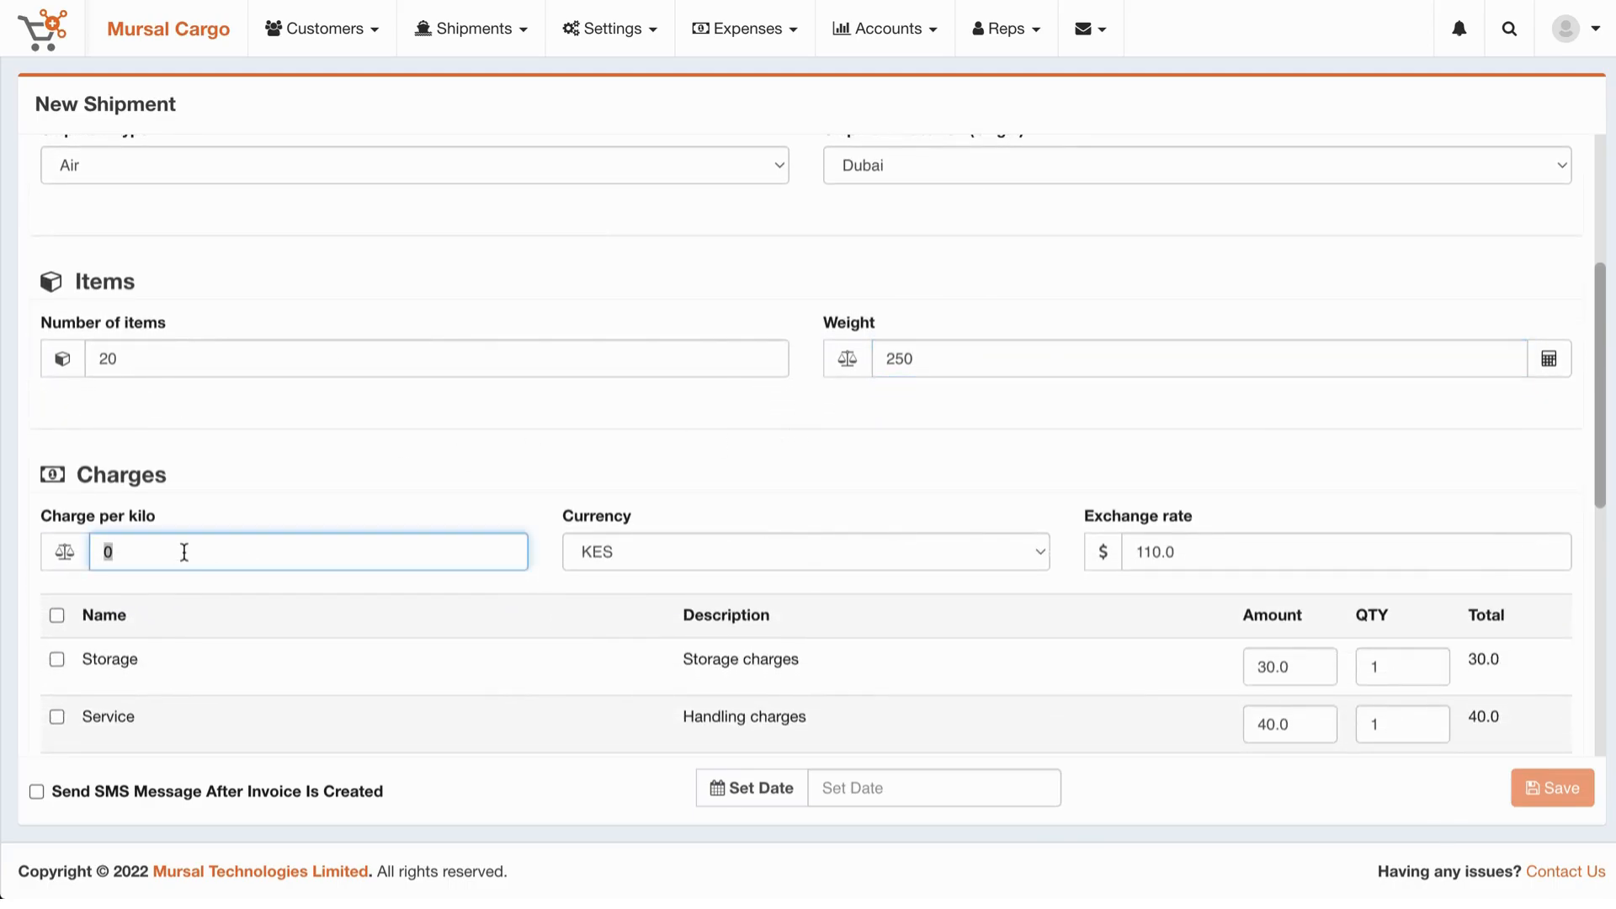
text(15)
click(611, 546)
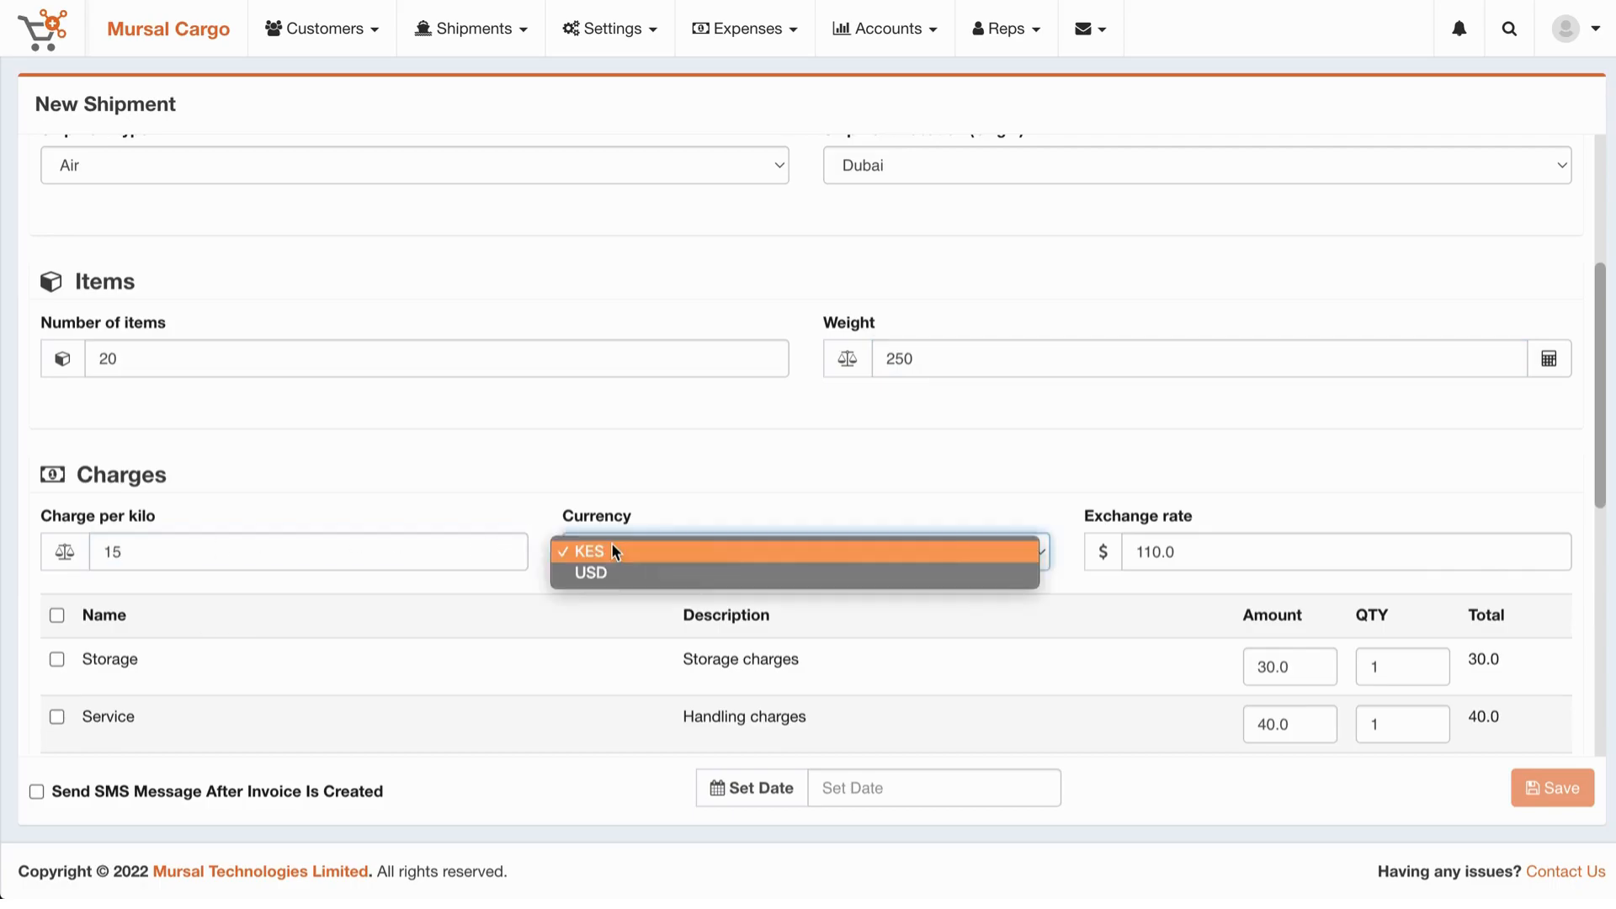
click(577, 575)
Set the exchange rate of the shipment charges to 120.0
scroll(578, 573, down, 2)
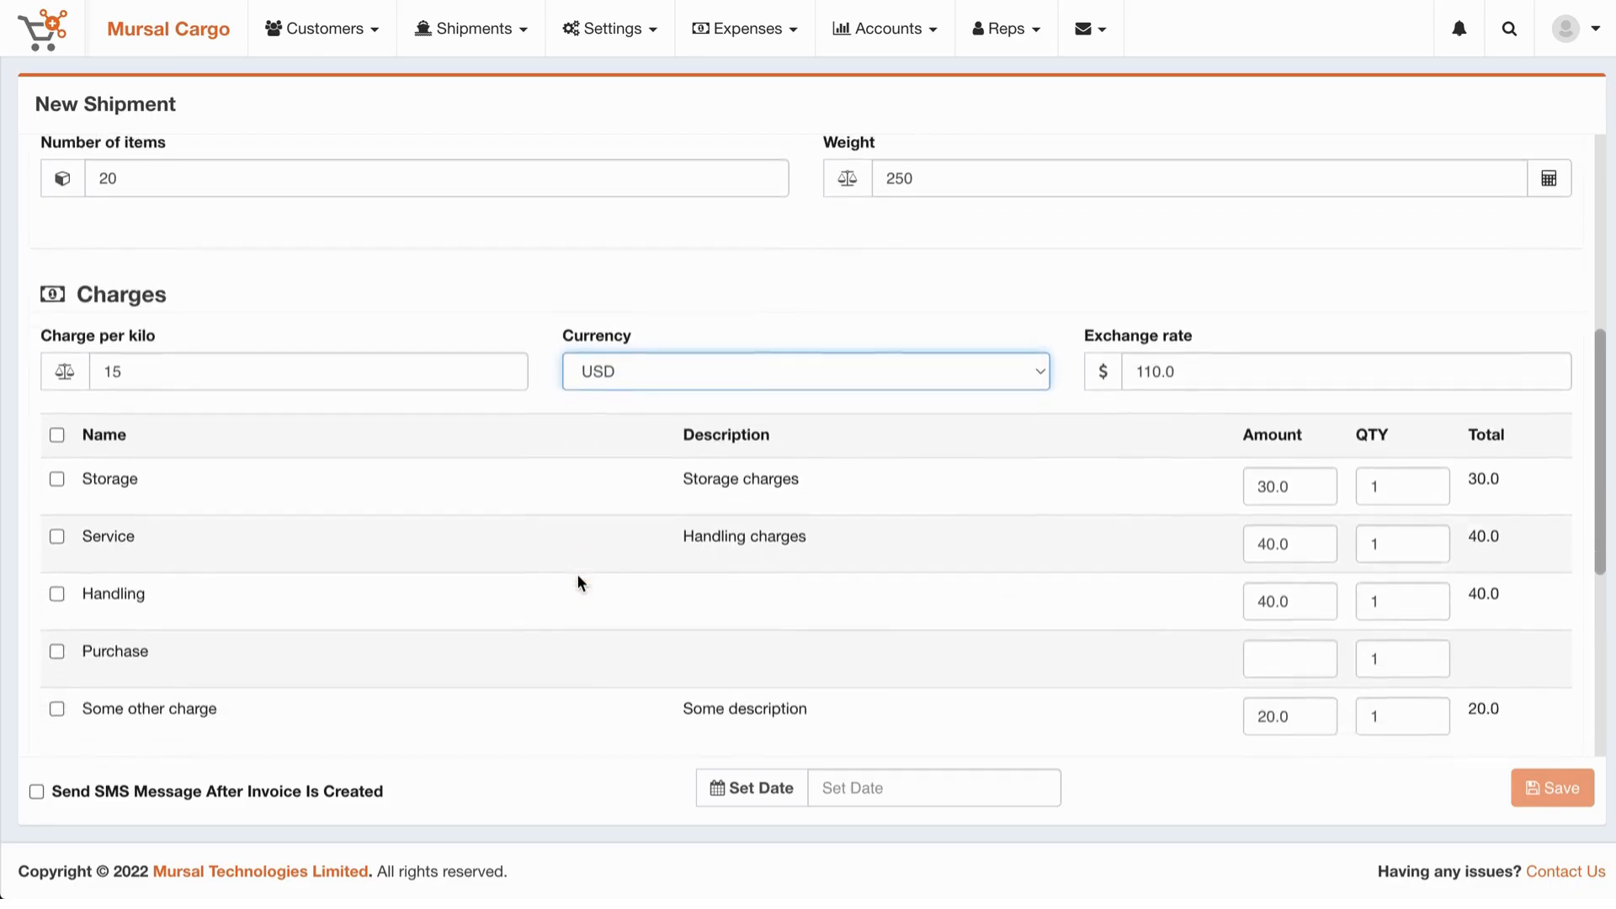
click(1151, 360)
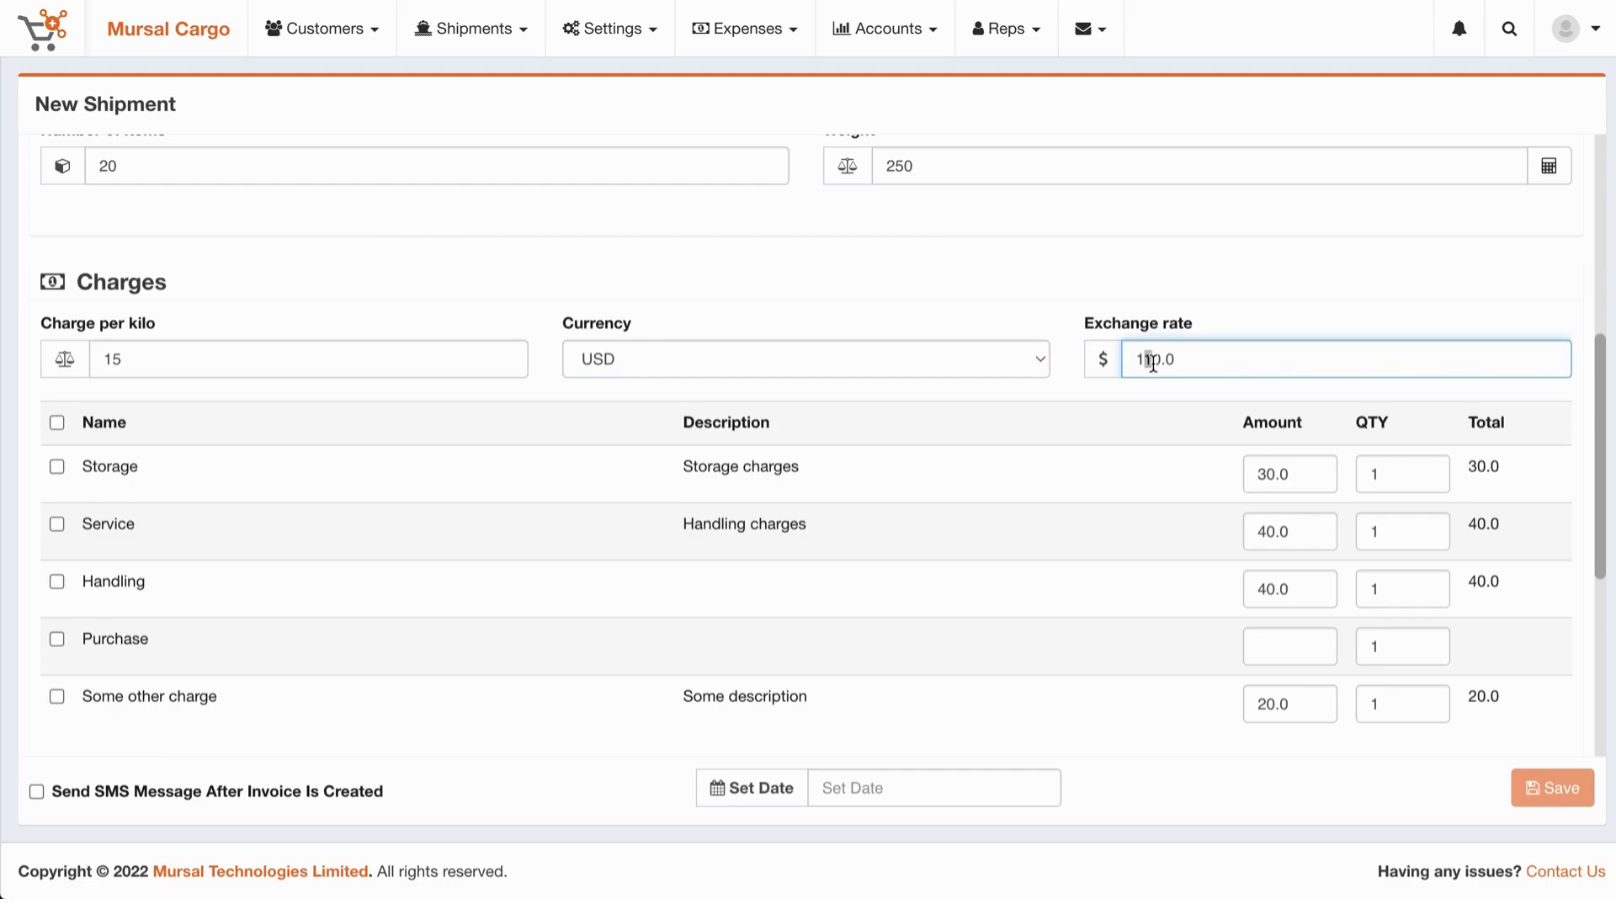
text(2)
Include the Storage charge in the shipment and set its amount to 40.0
scroll(1126, 404, down, 2)
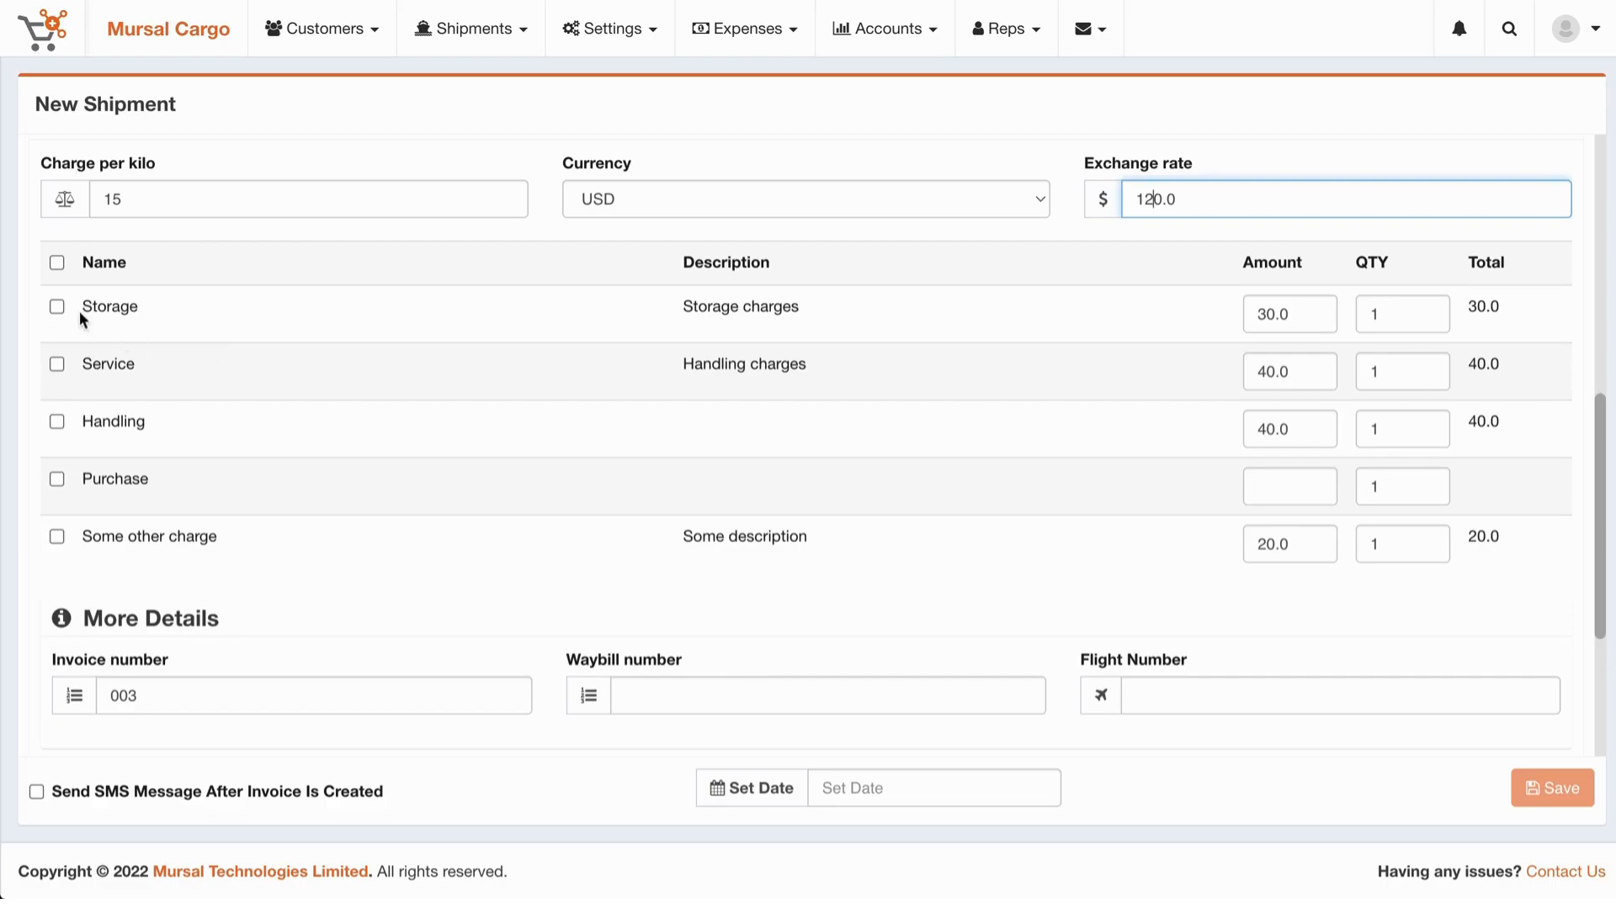
click(56, 307)
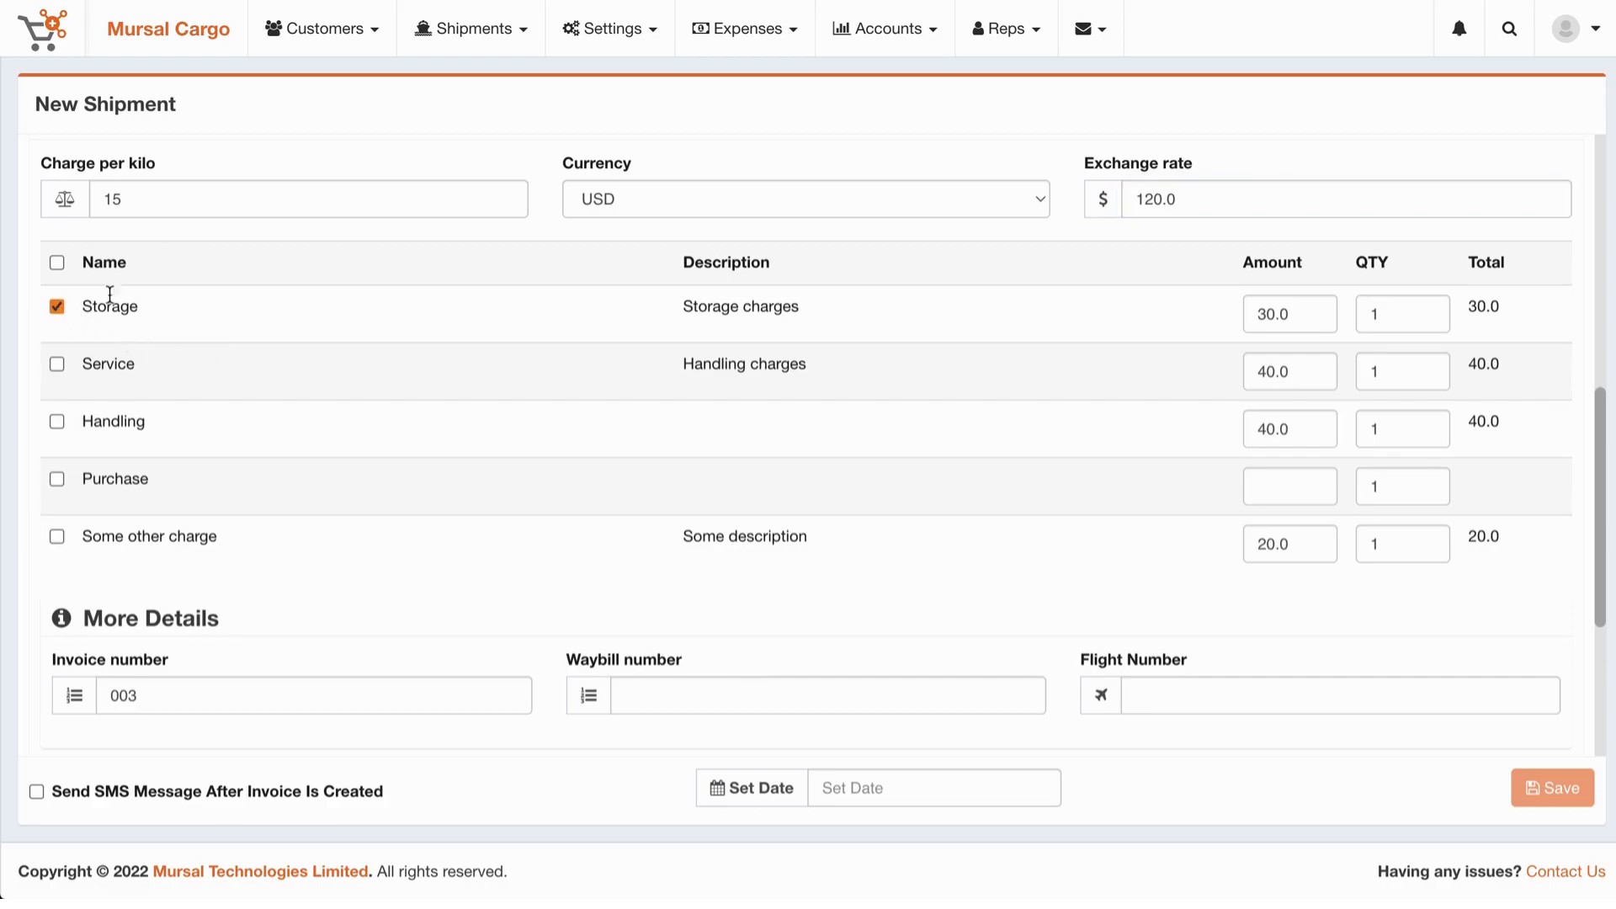
drag(1251, 317, 1303, 317)
click(1265, 317)
key(shift+Left)
text(4)
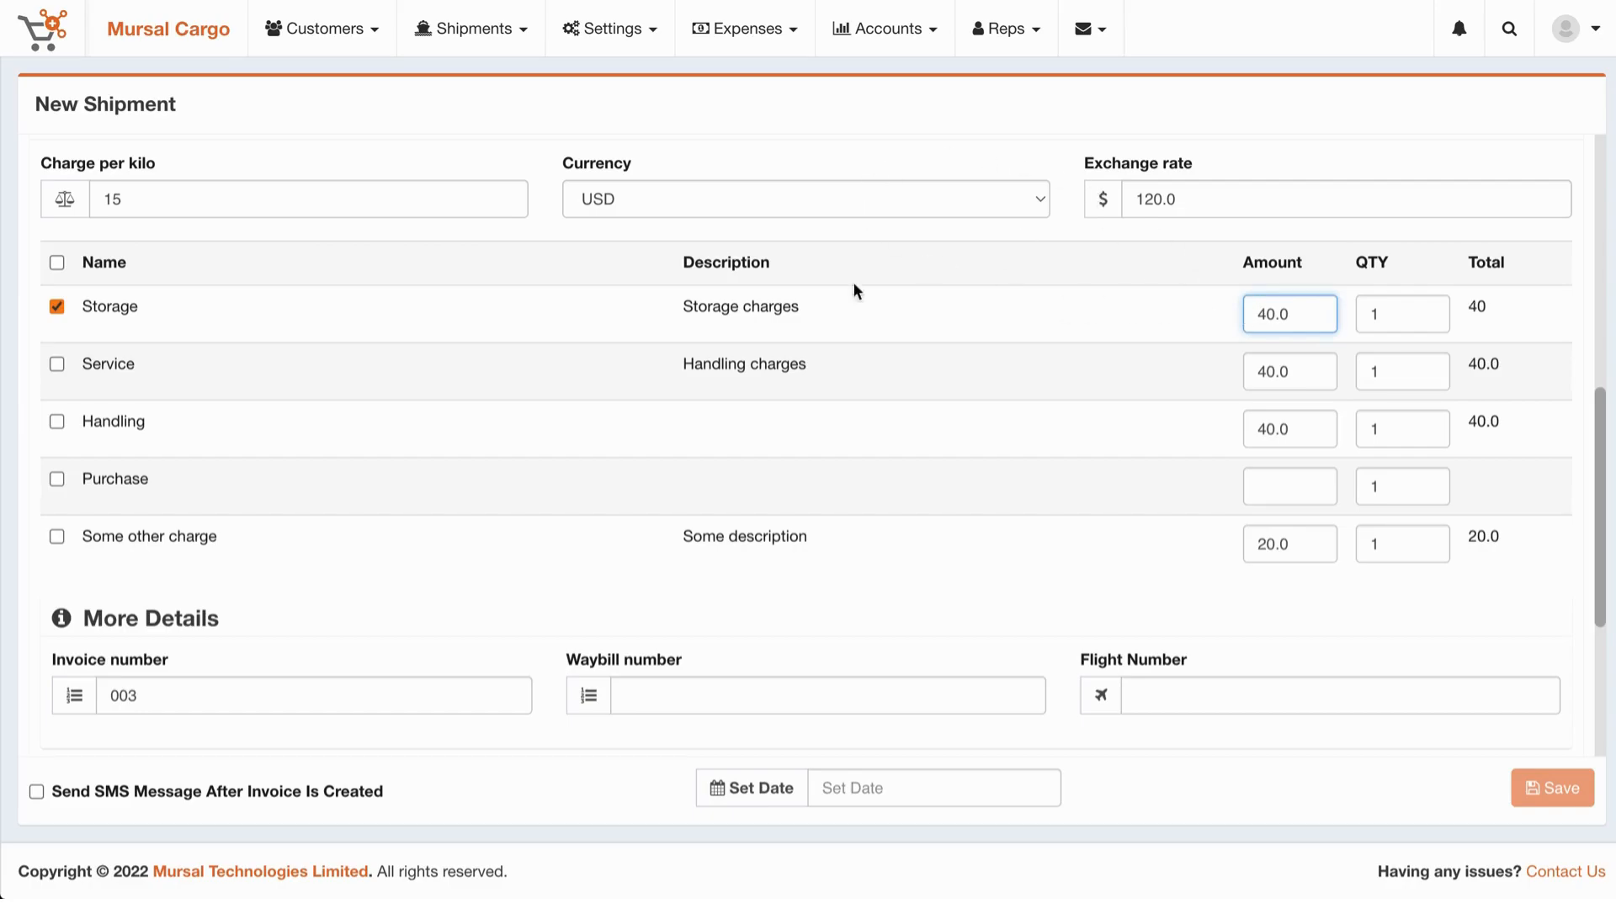
click(636, 31)
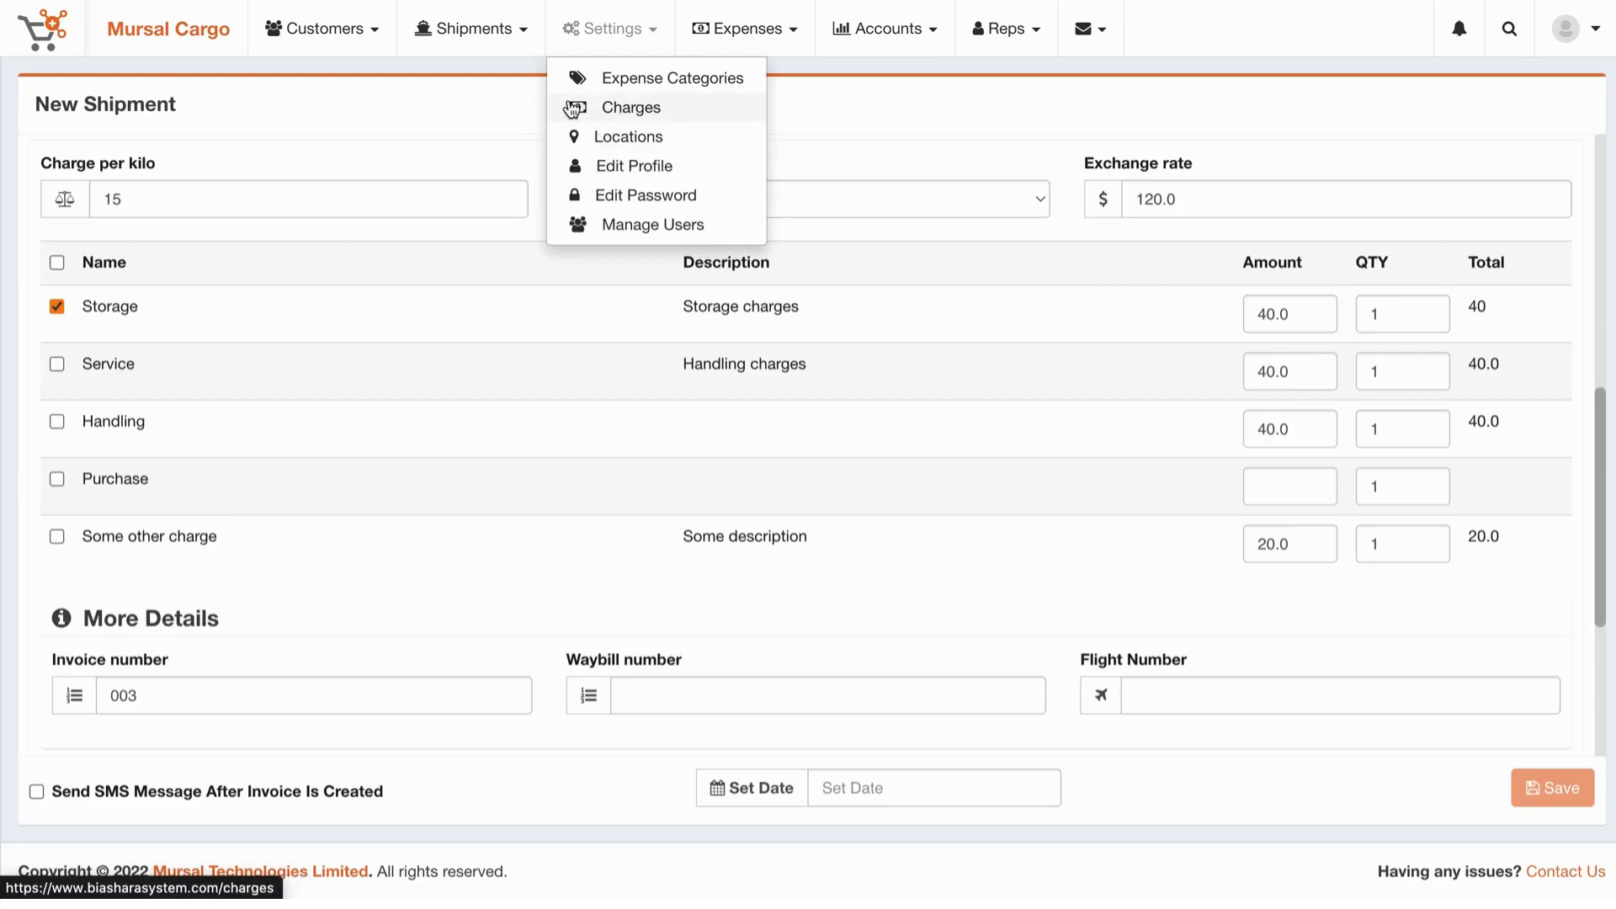
click(408, 144)
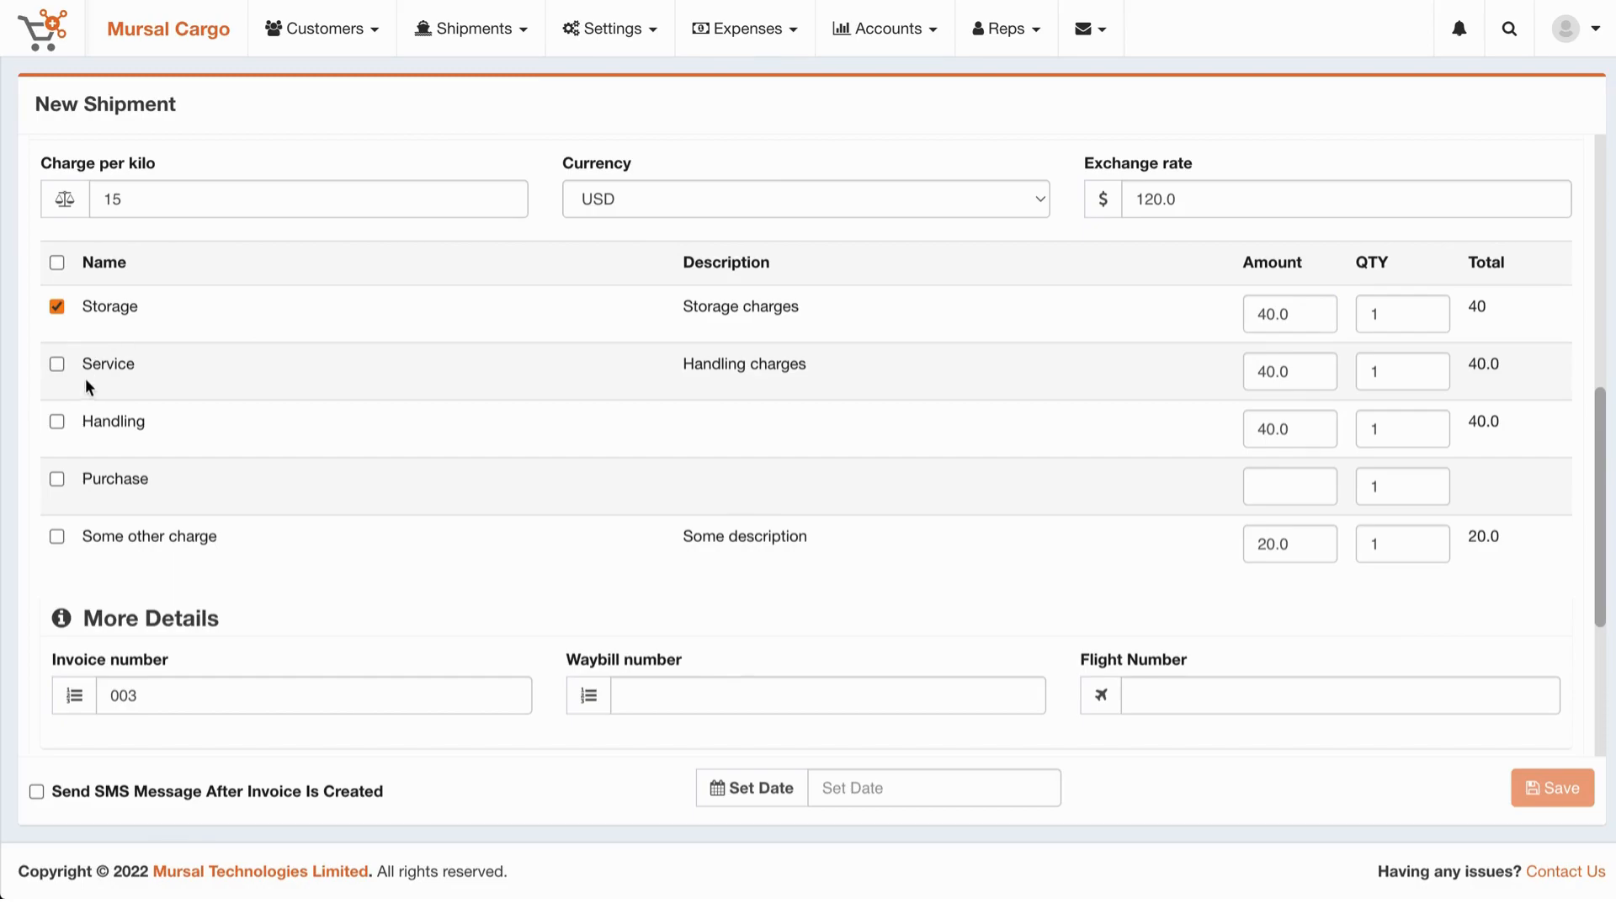
Include the Service charge in the shipment
click(56, 363)
Enter the waybill number and set the flight number to 7 in the shipment's additional details
scroll(947, 476, down, 3)
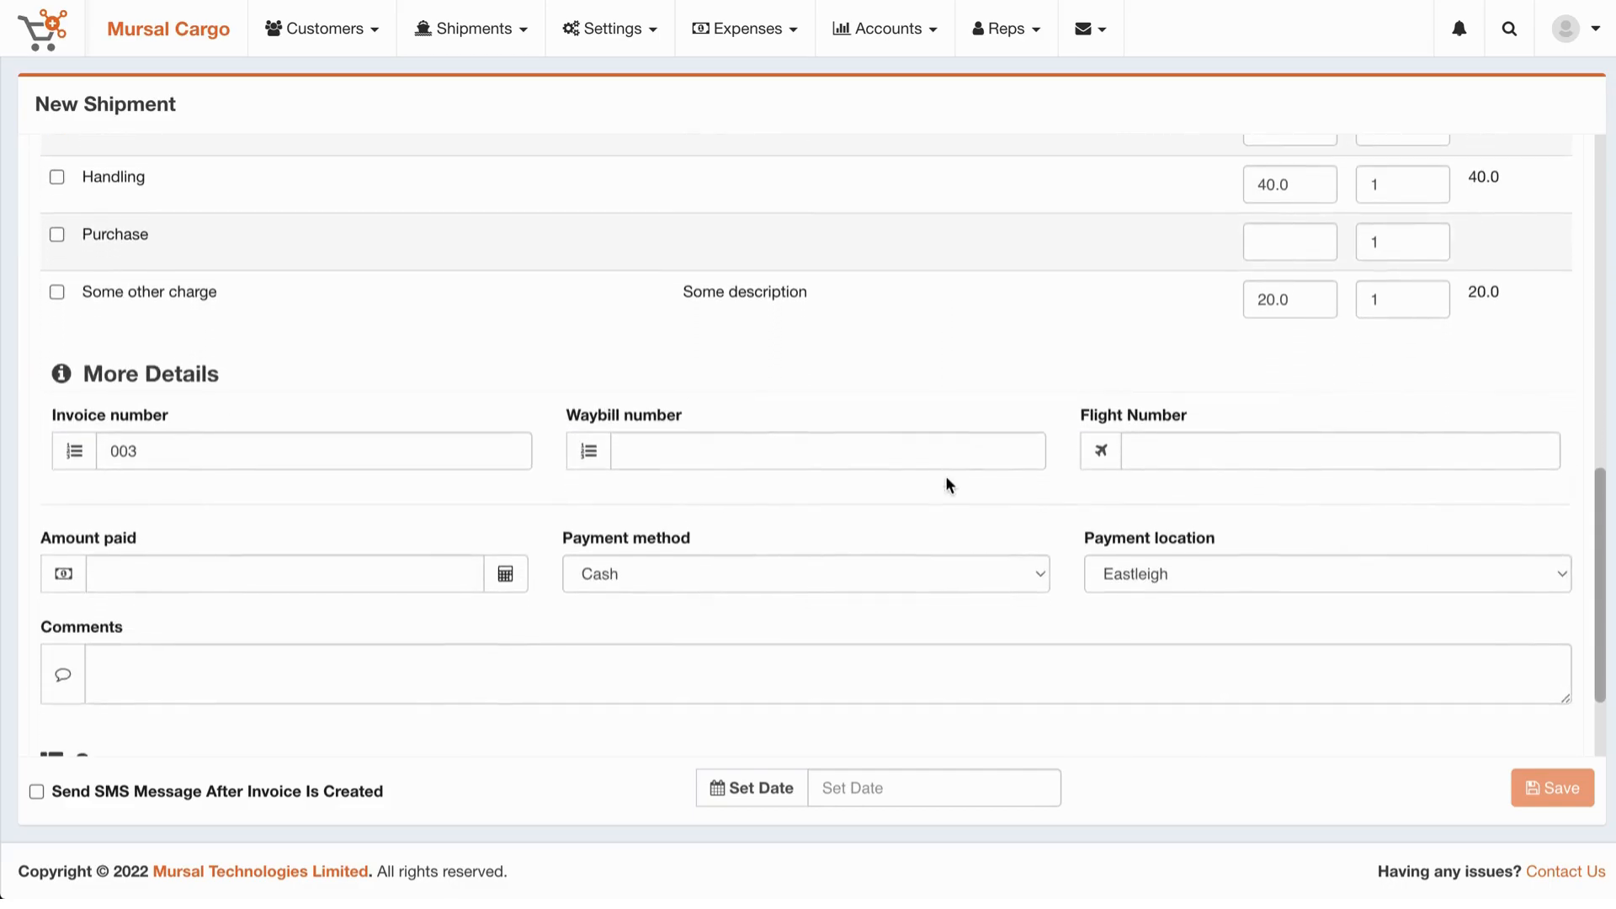
drag(150, 447, 112, 448)
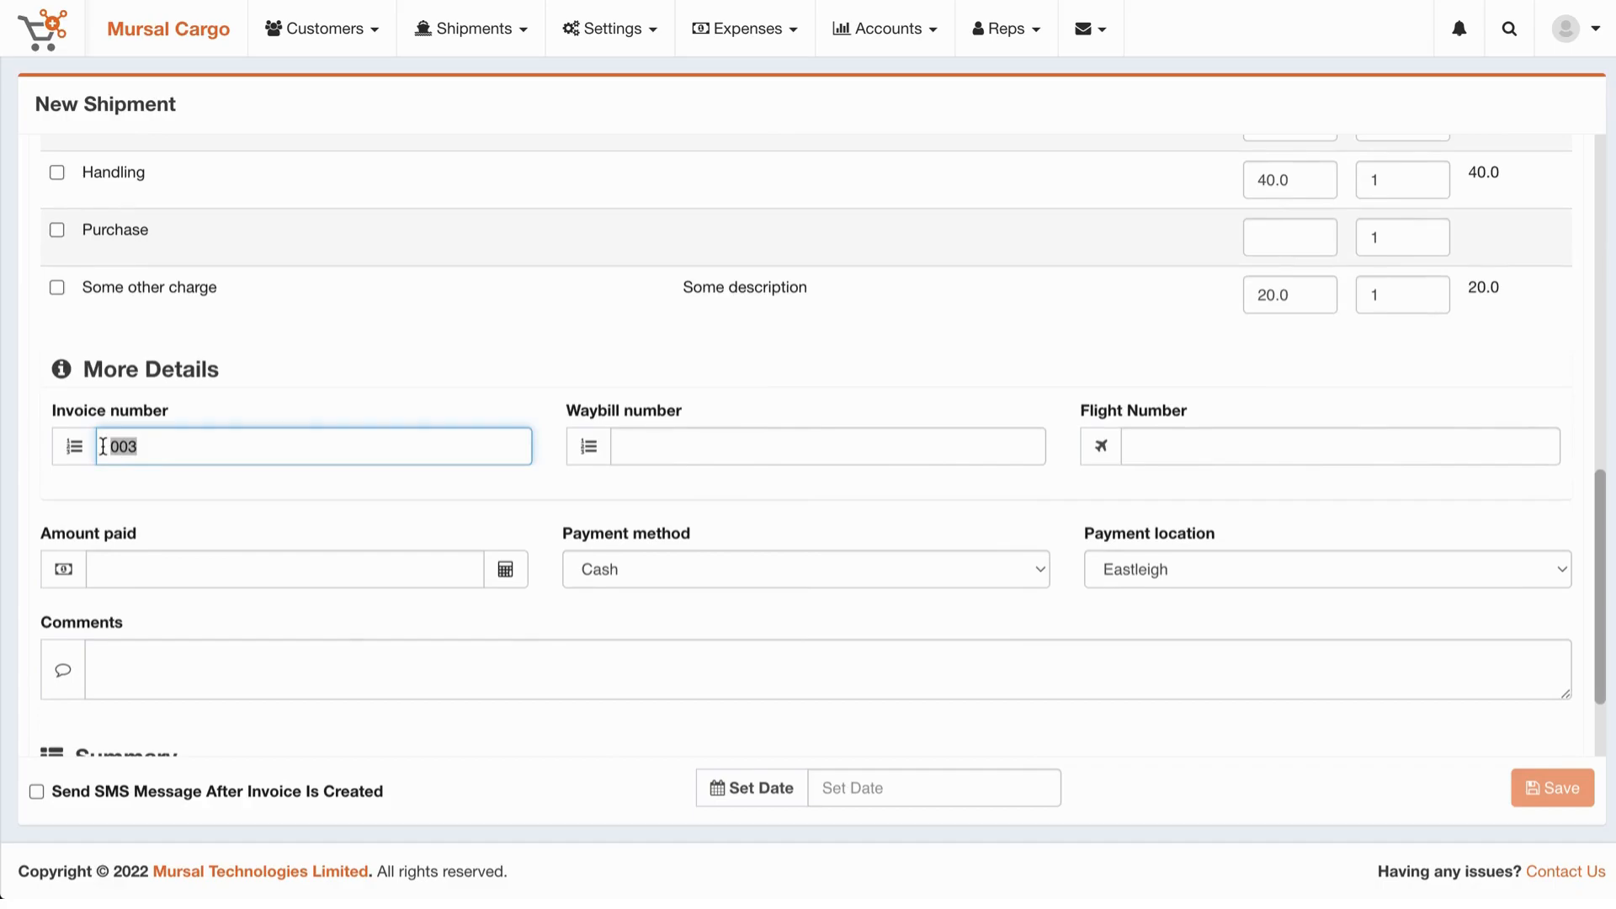
click(690, 431)
text(2502435)
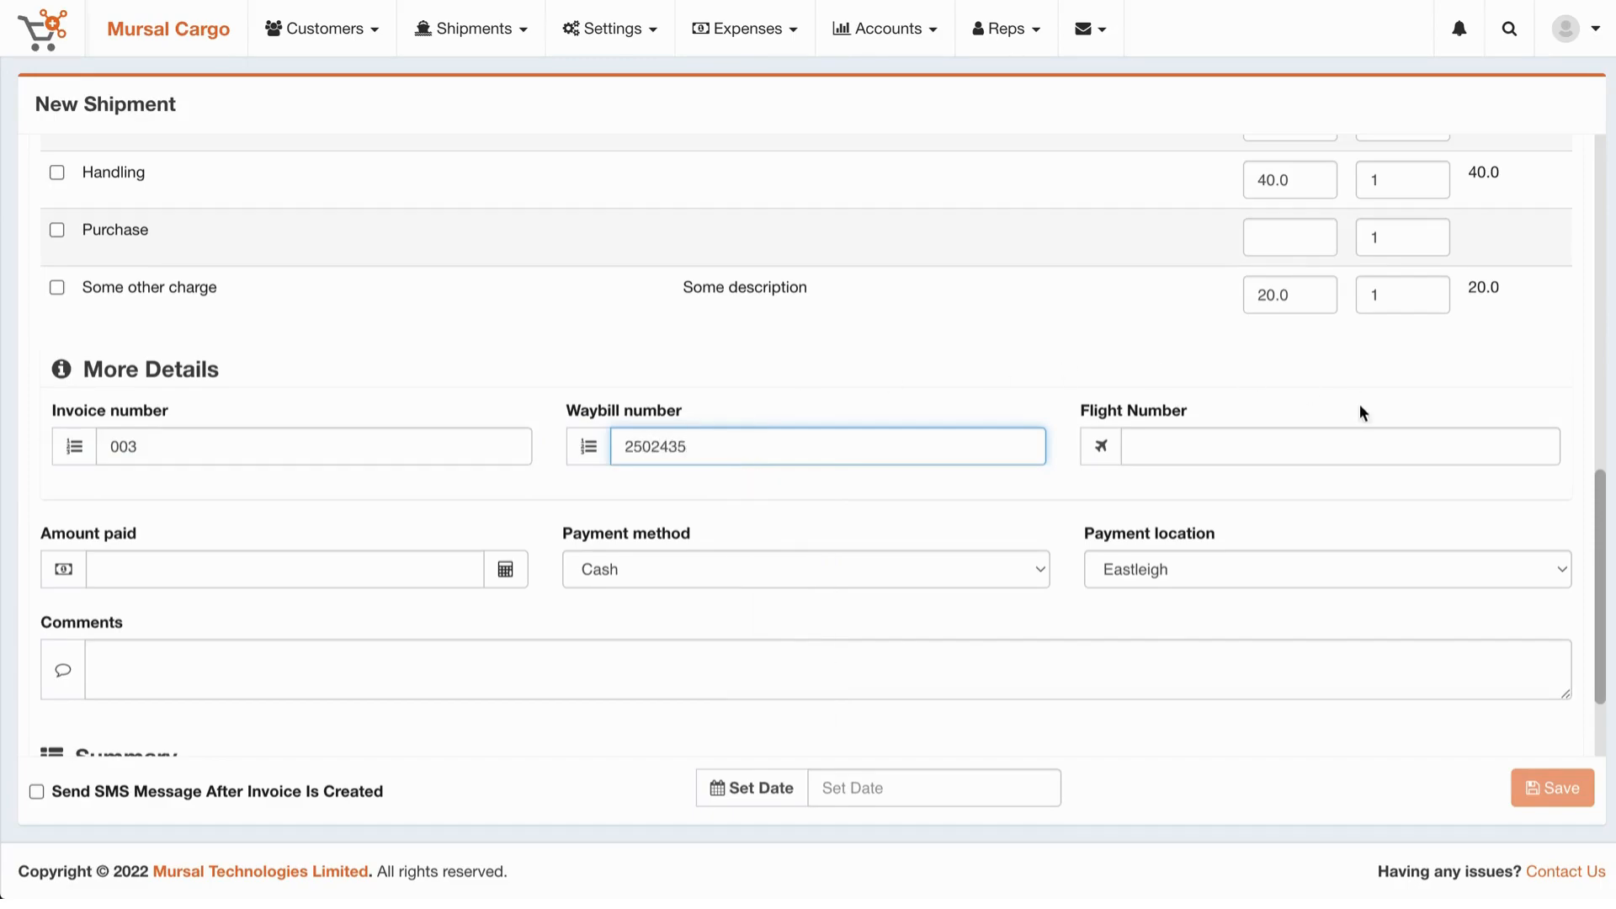
click(1285, 441)
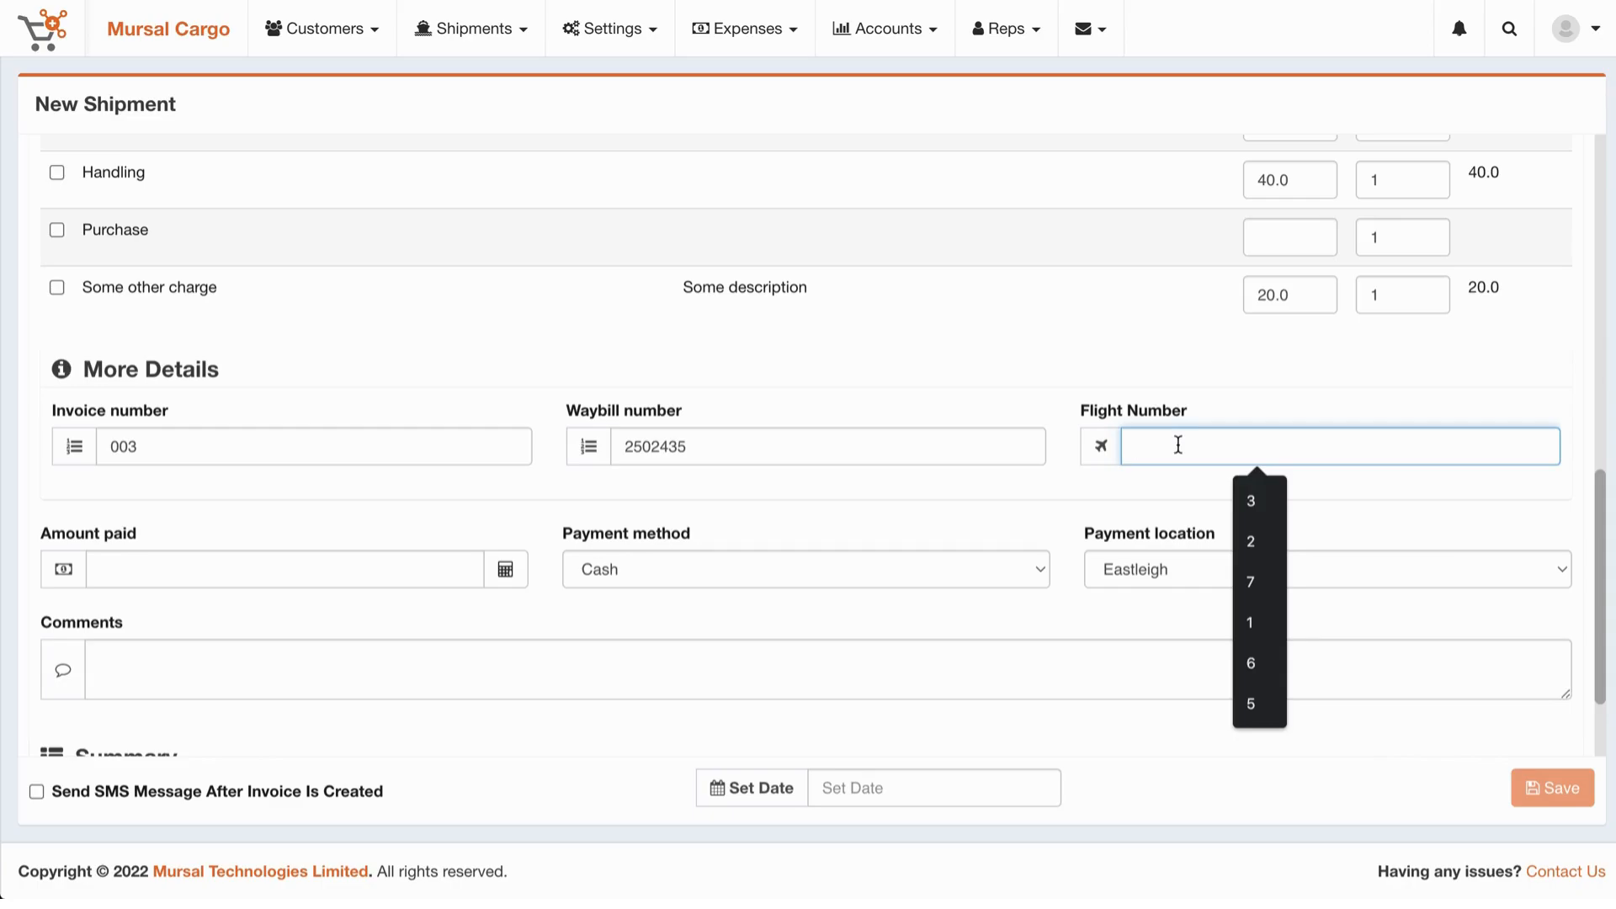
text(7)
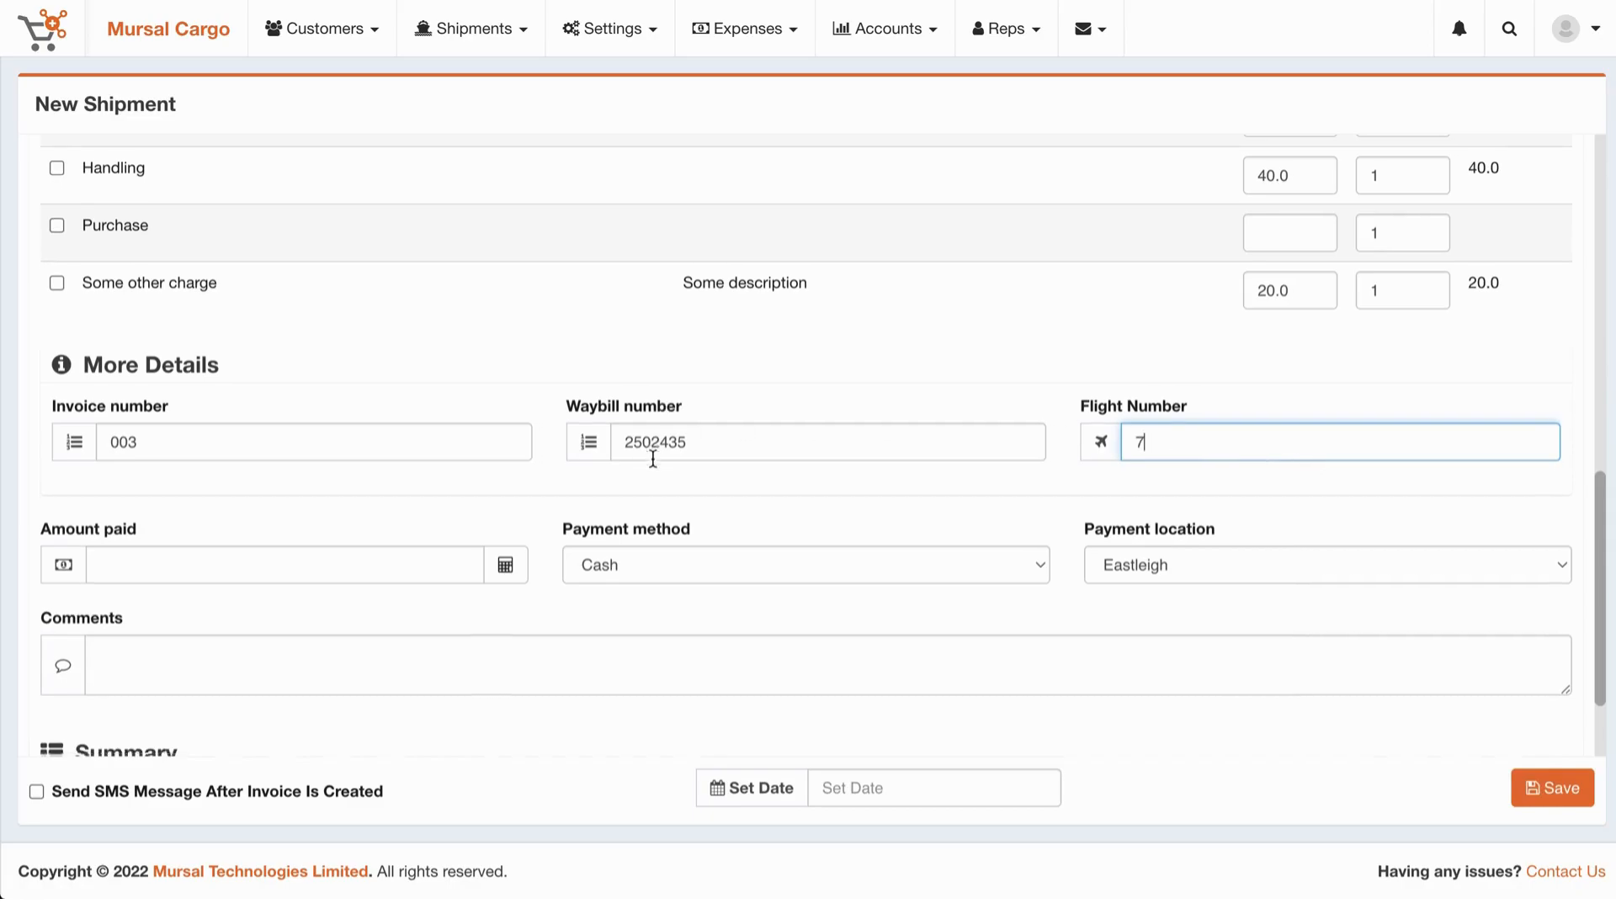
Examine the shipment summary's subtotal, storage and service charges, and total in dollars and KES
scroll(653, 459, down, 3)
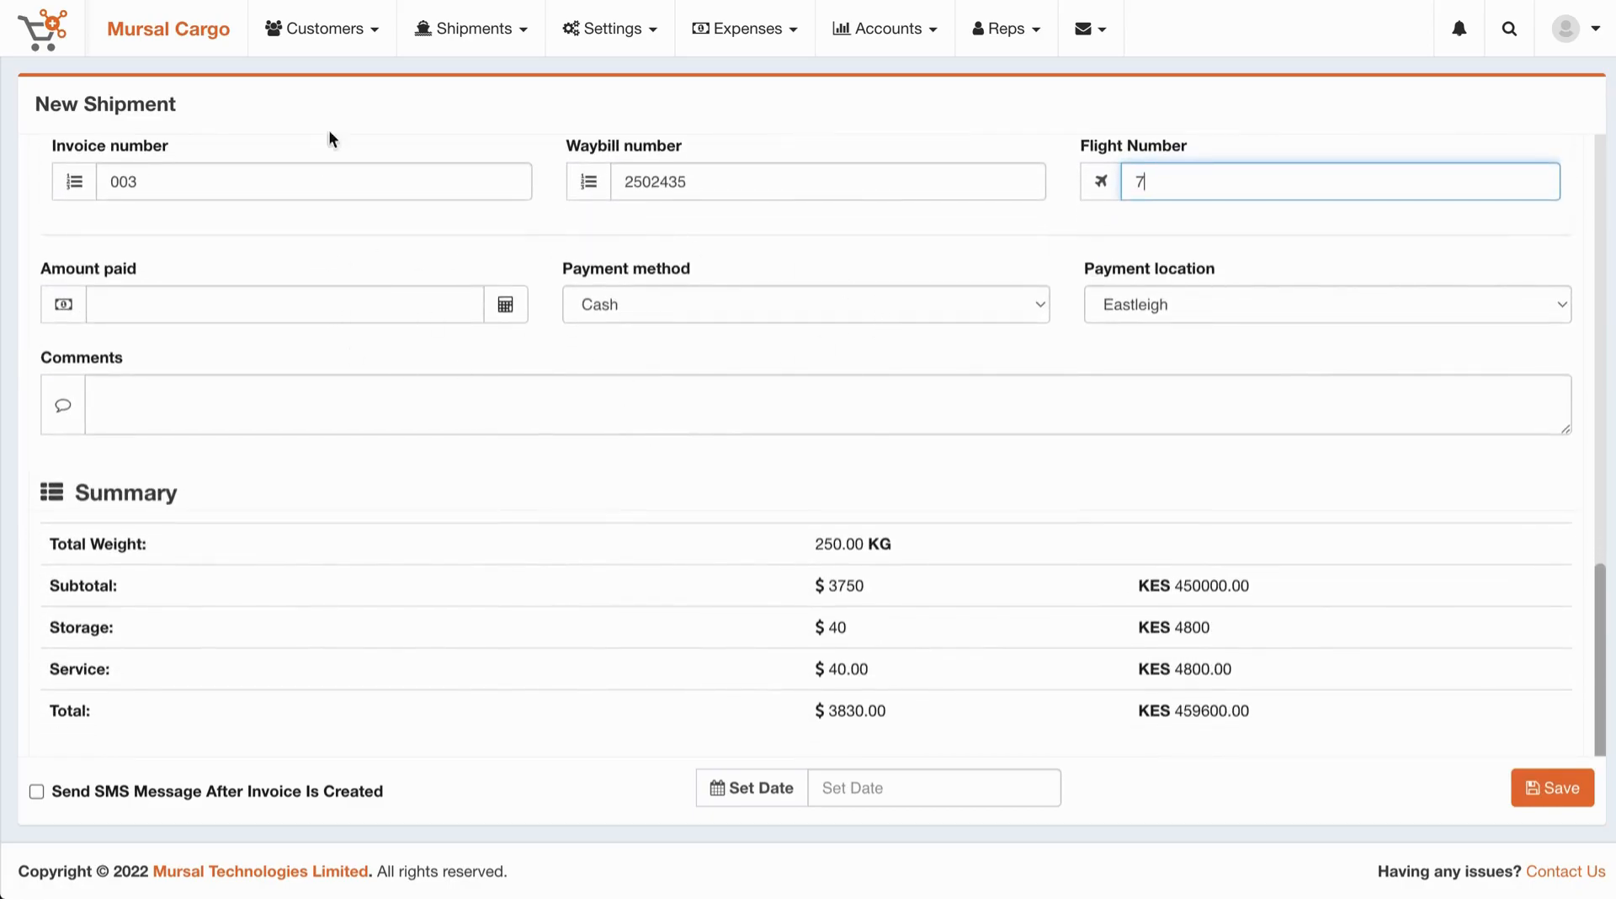
click(152, 304)
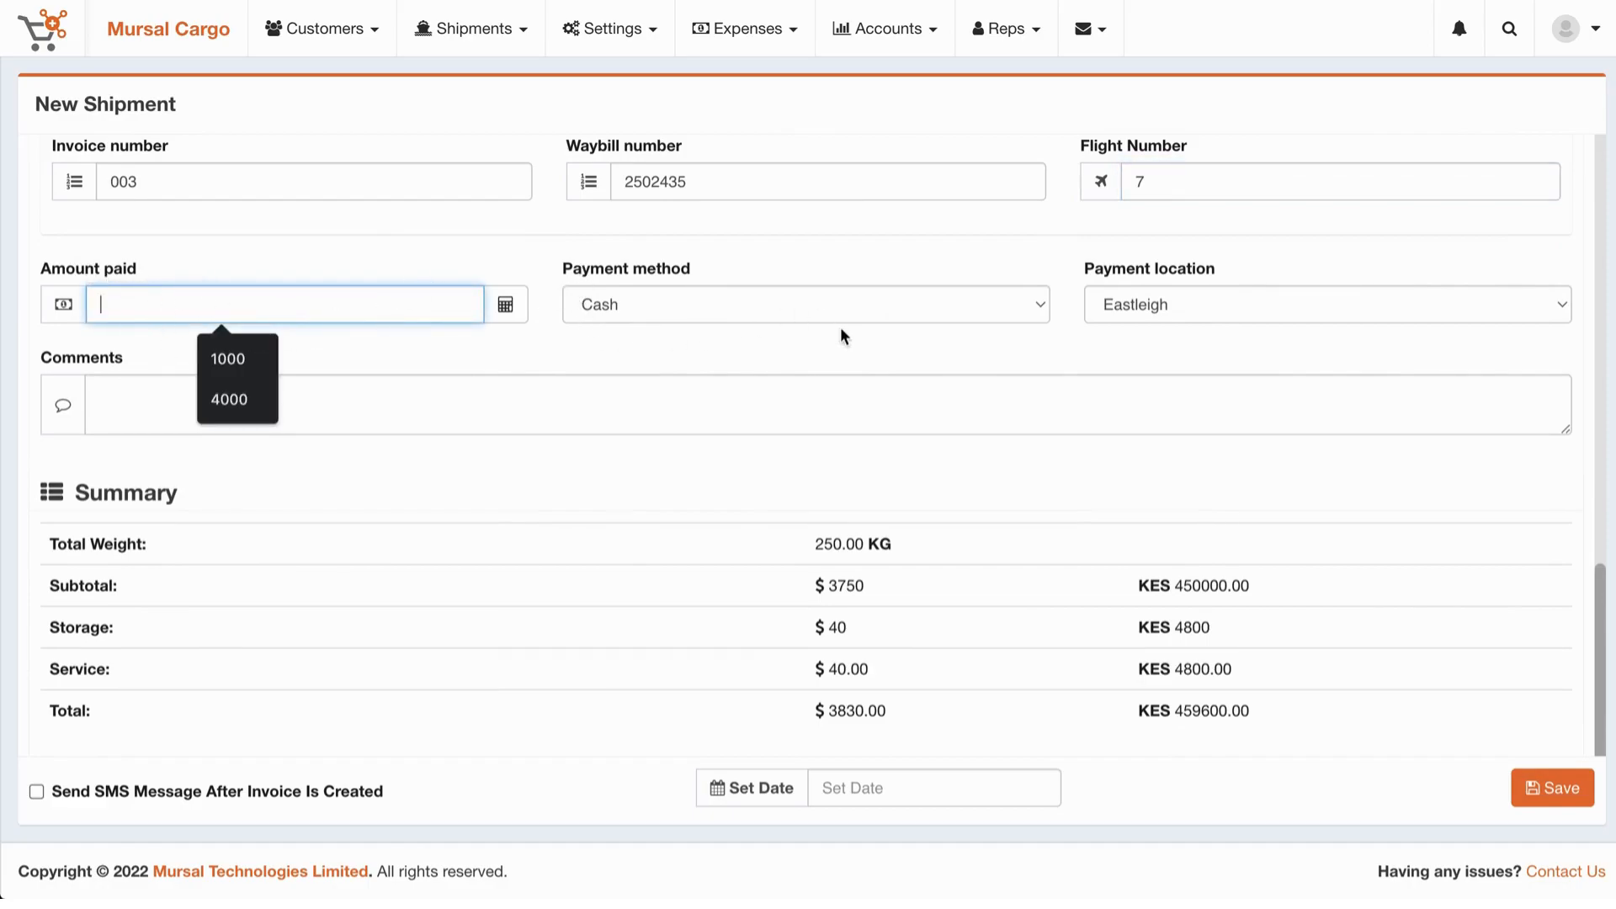
click(1049, 511)
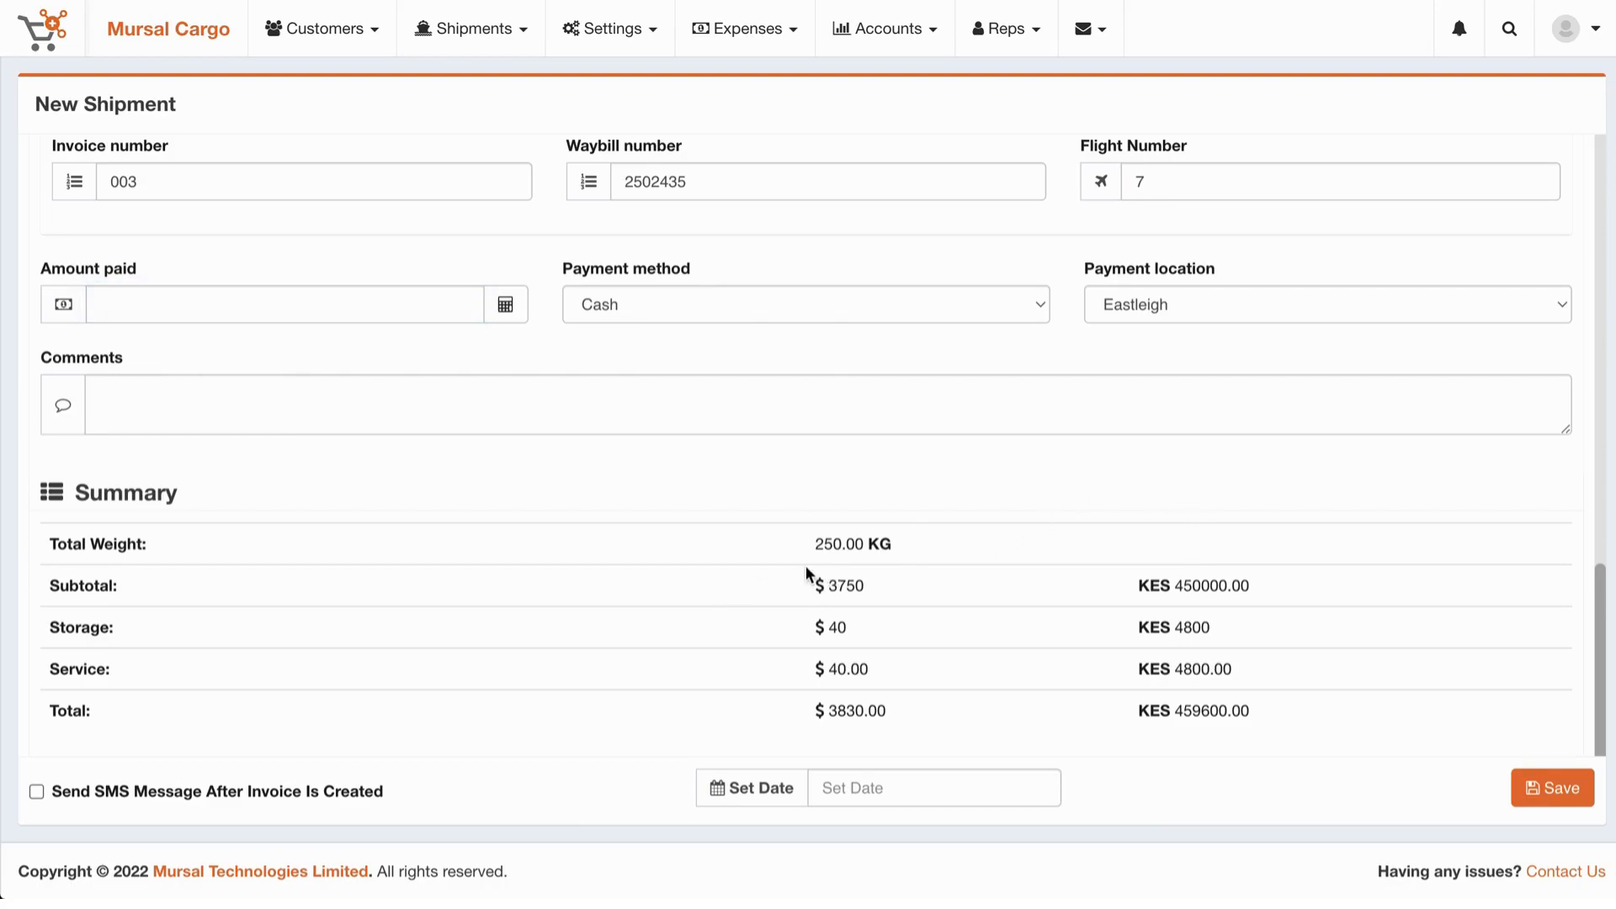
drag(812, 584, 963, 723)
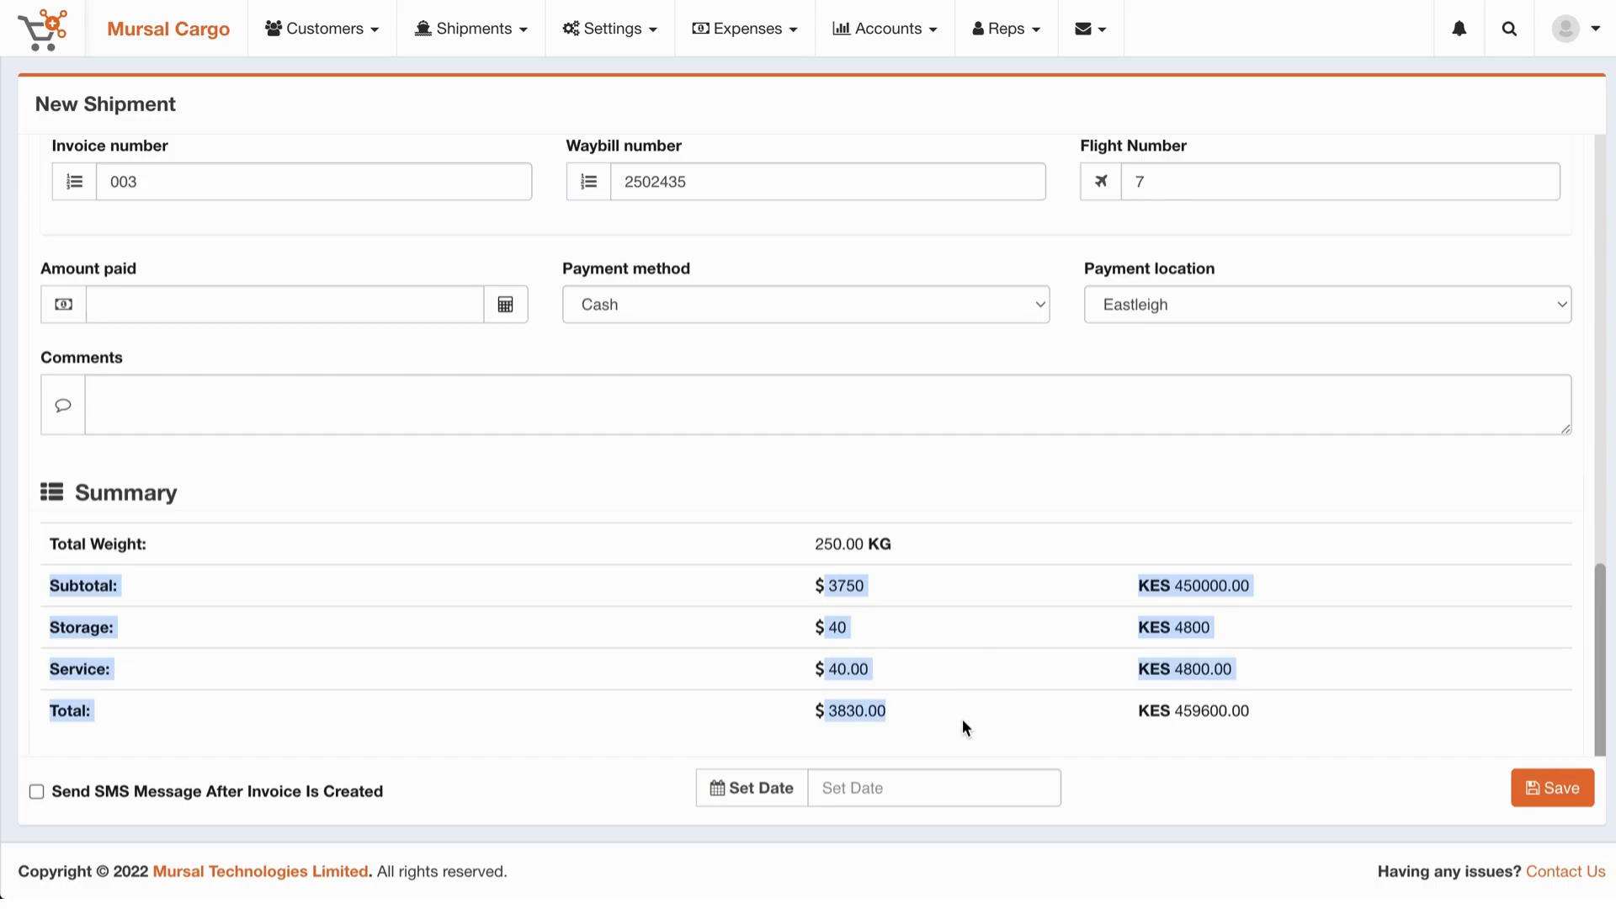
click(981, 628)
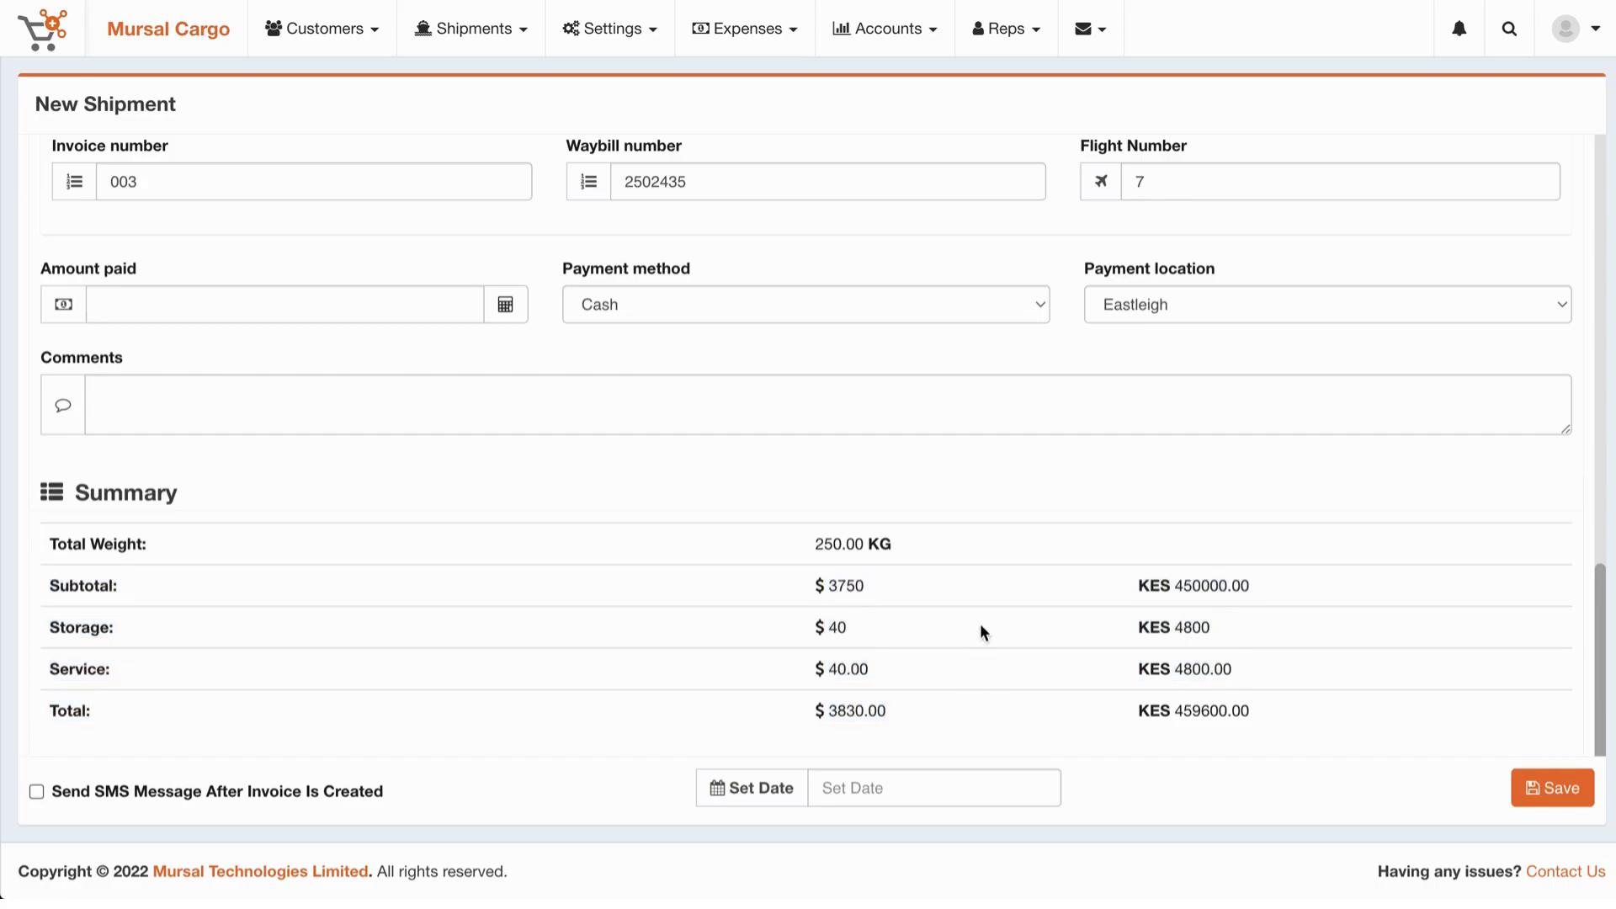
Save the new shipment
click(101, 794)
click(1555, 794)
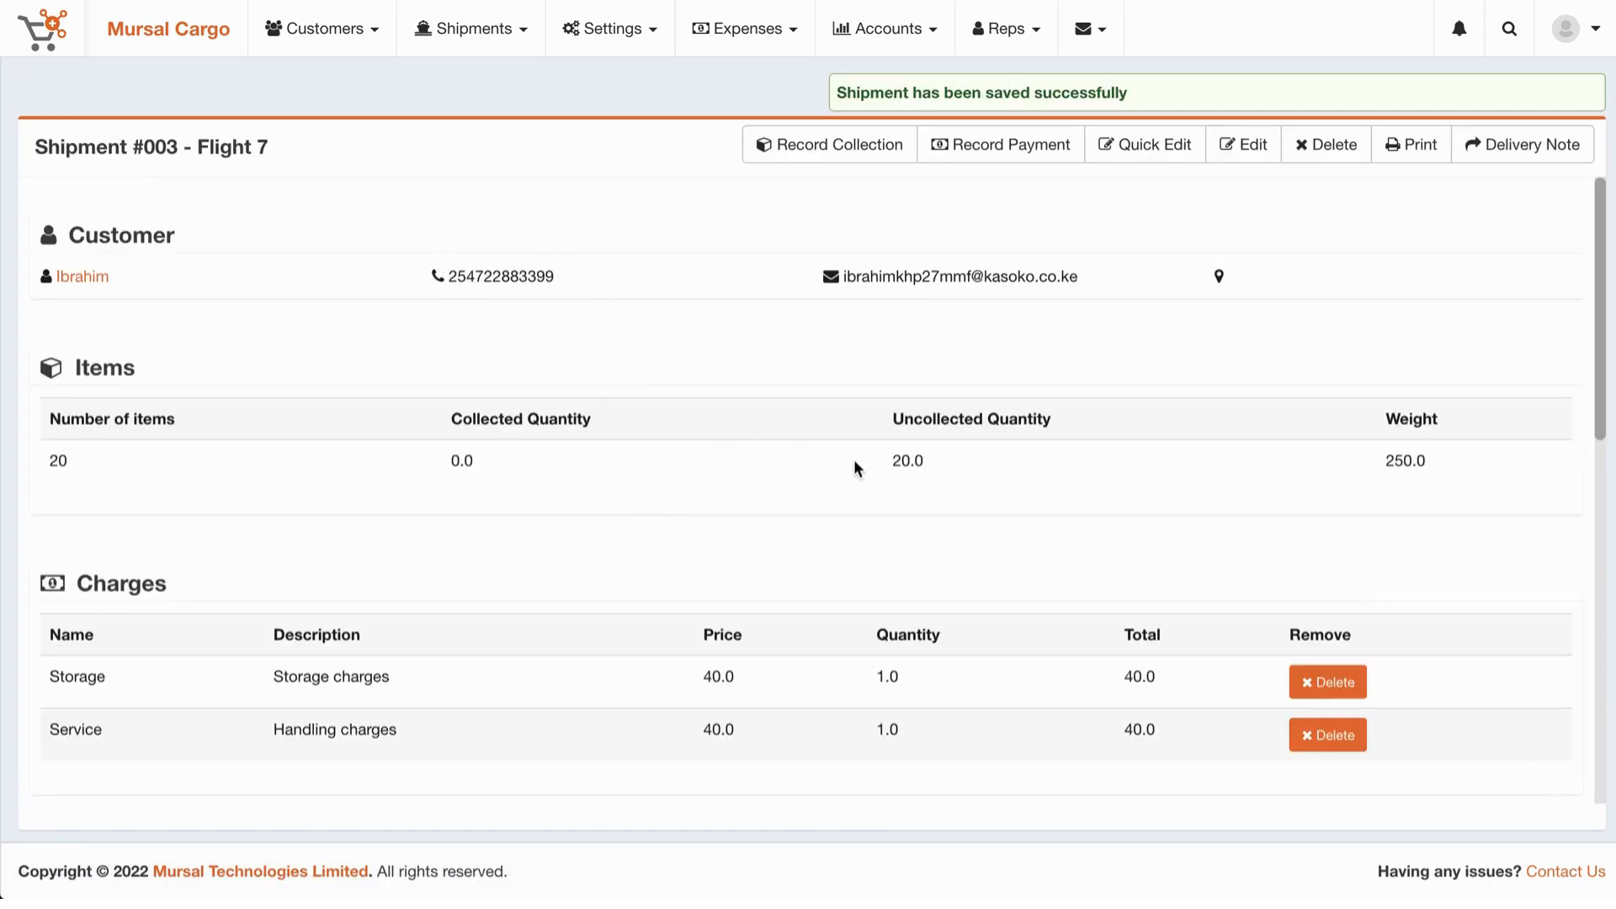
Examine the saved shipment's item quantities and weight, charges, payments and collections
scroll(704, 477, down, 1)
scroll(705, 480, up, 1)
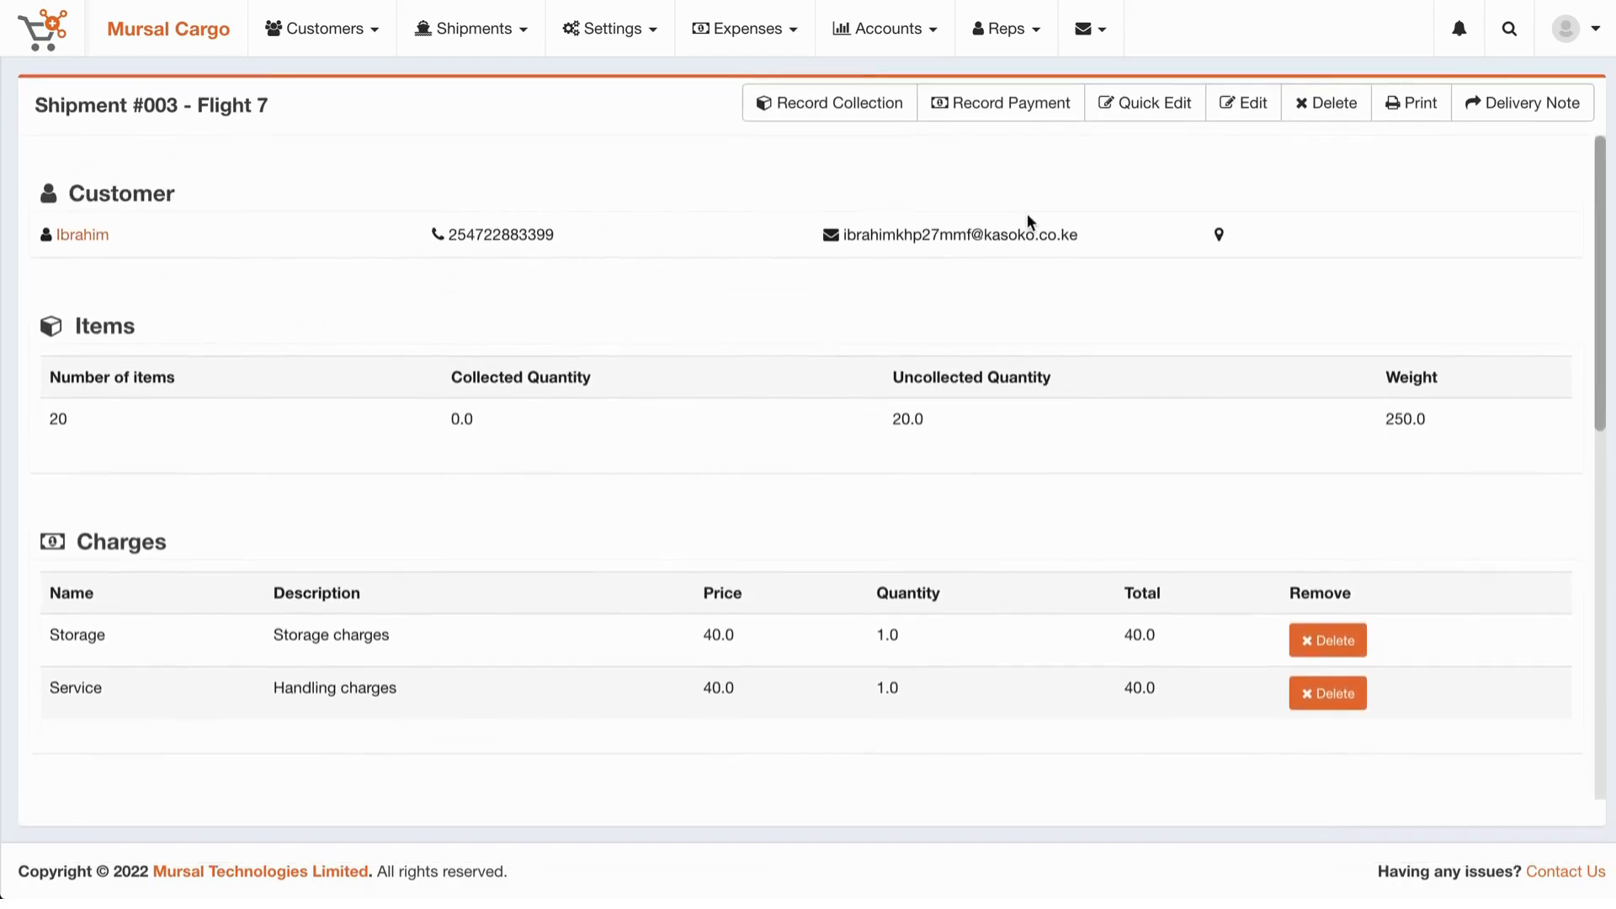
double_click(55, 418)
drag(497, 410, 1507, 422)
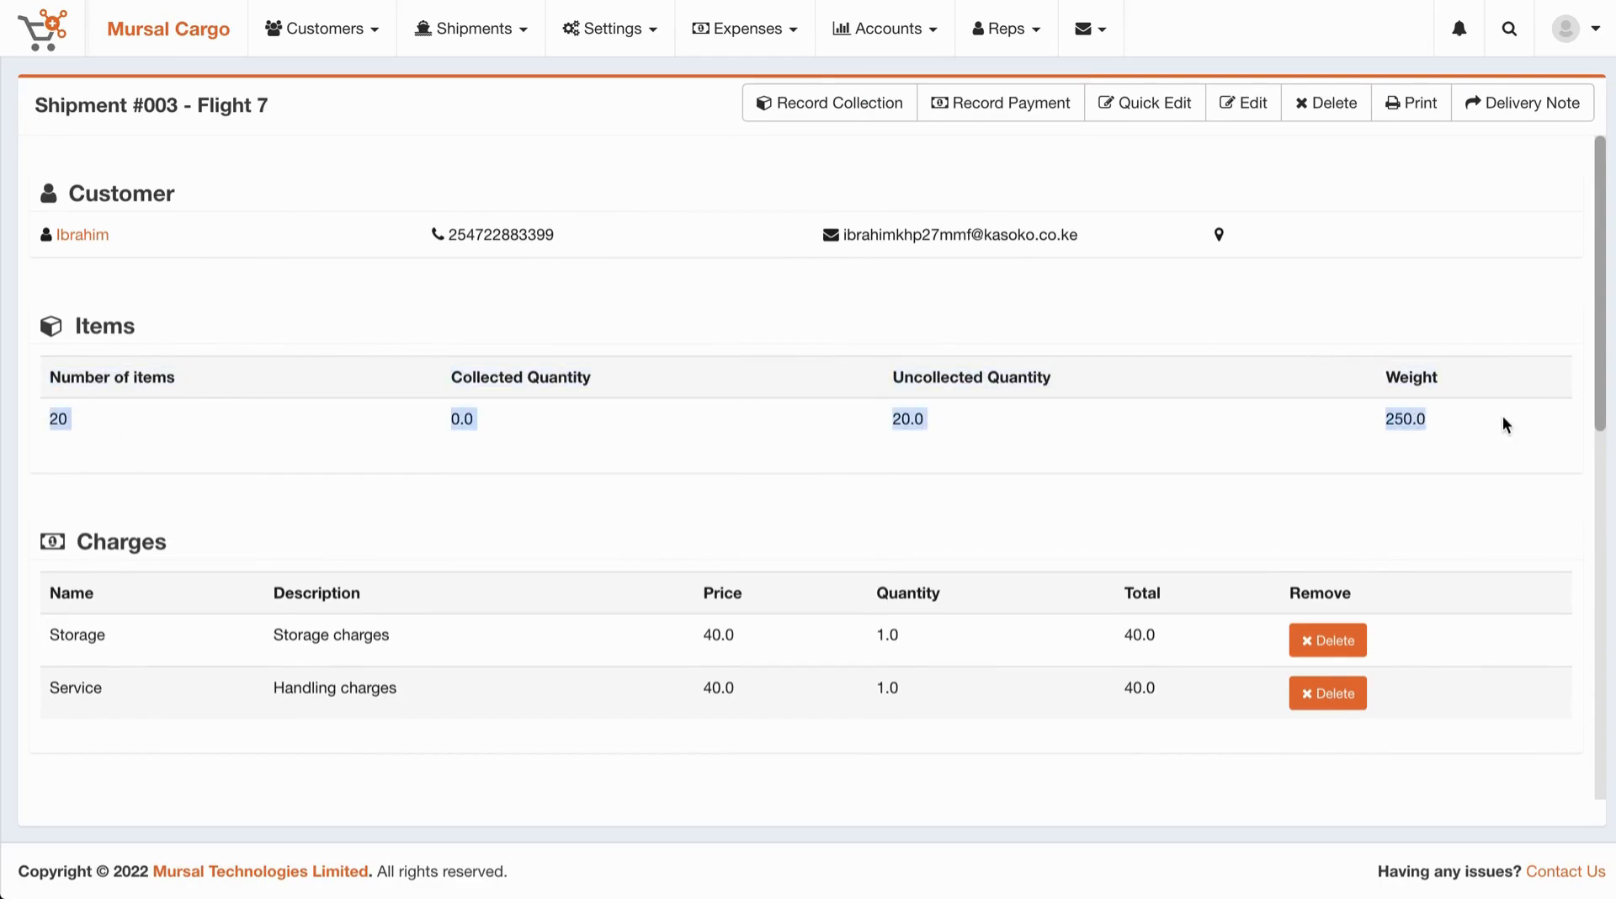
scroll(1503, 416, down, 3)
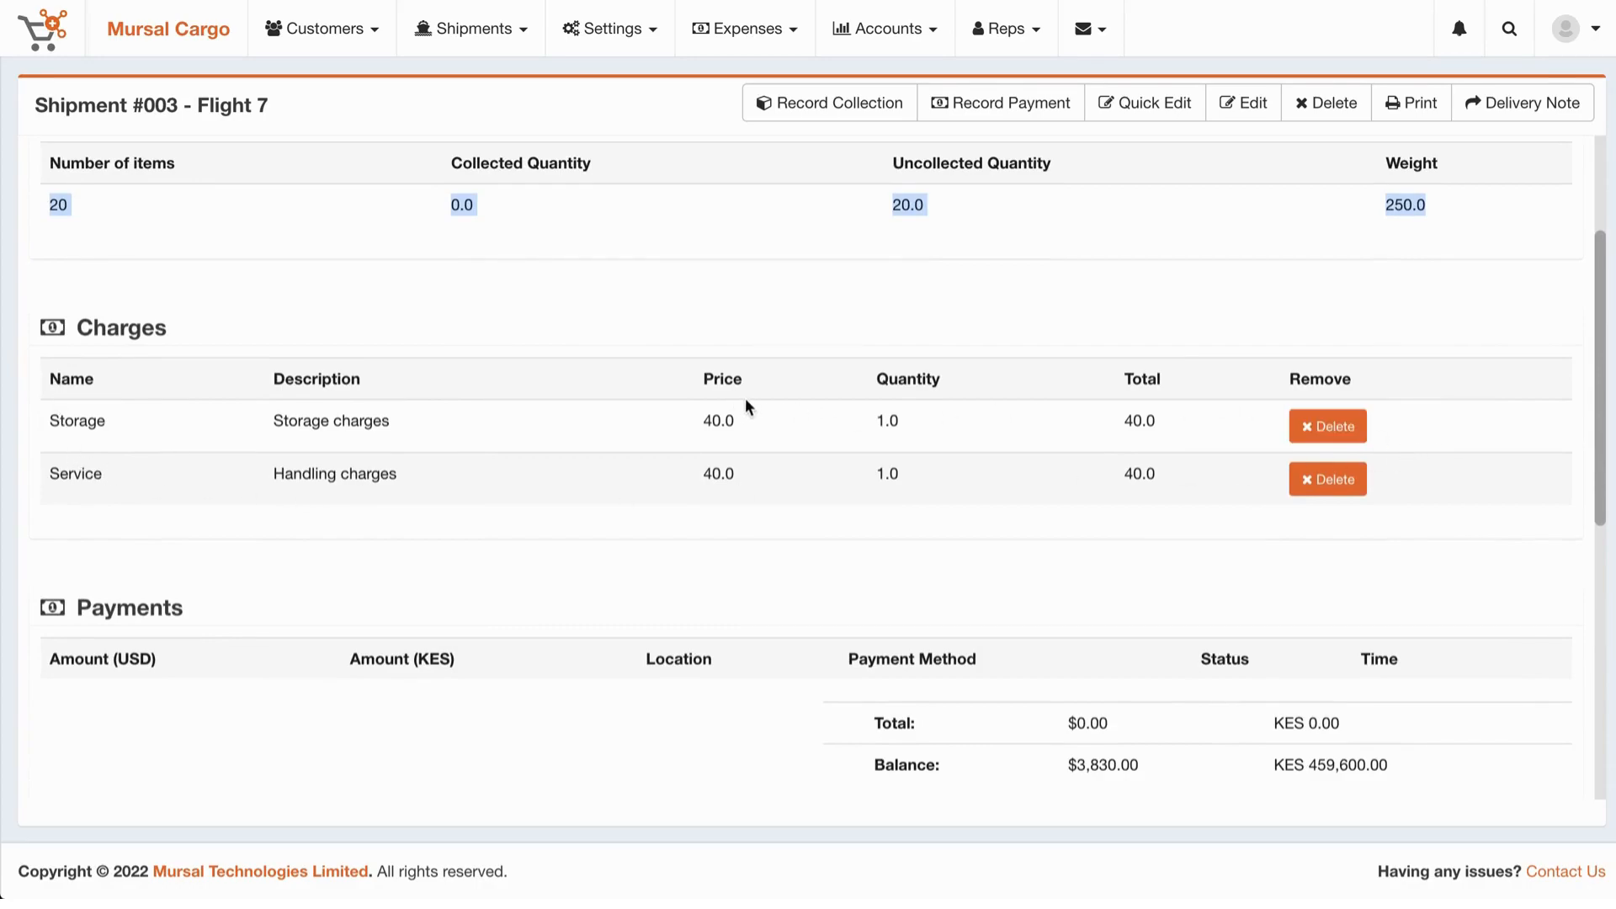
scroll(800, 423, down, 3)
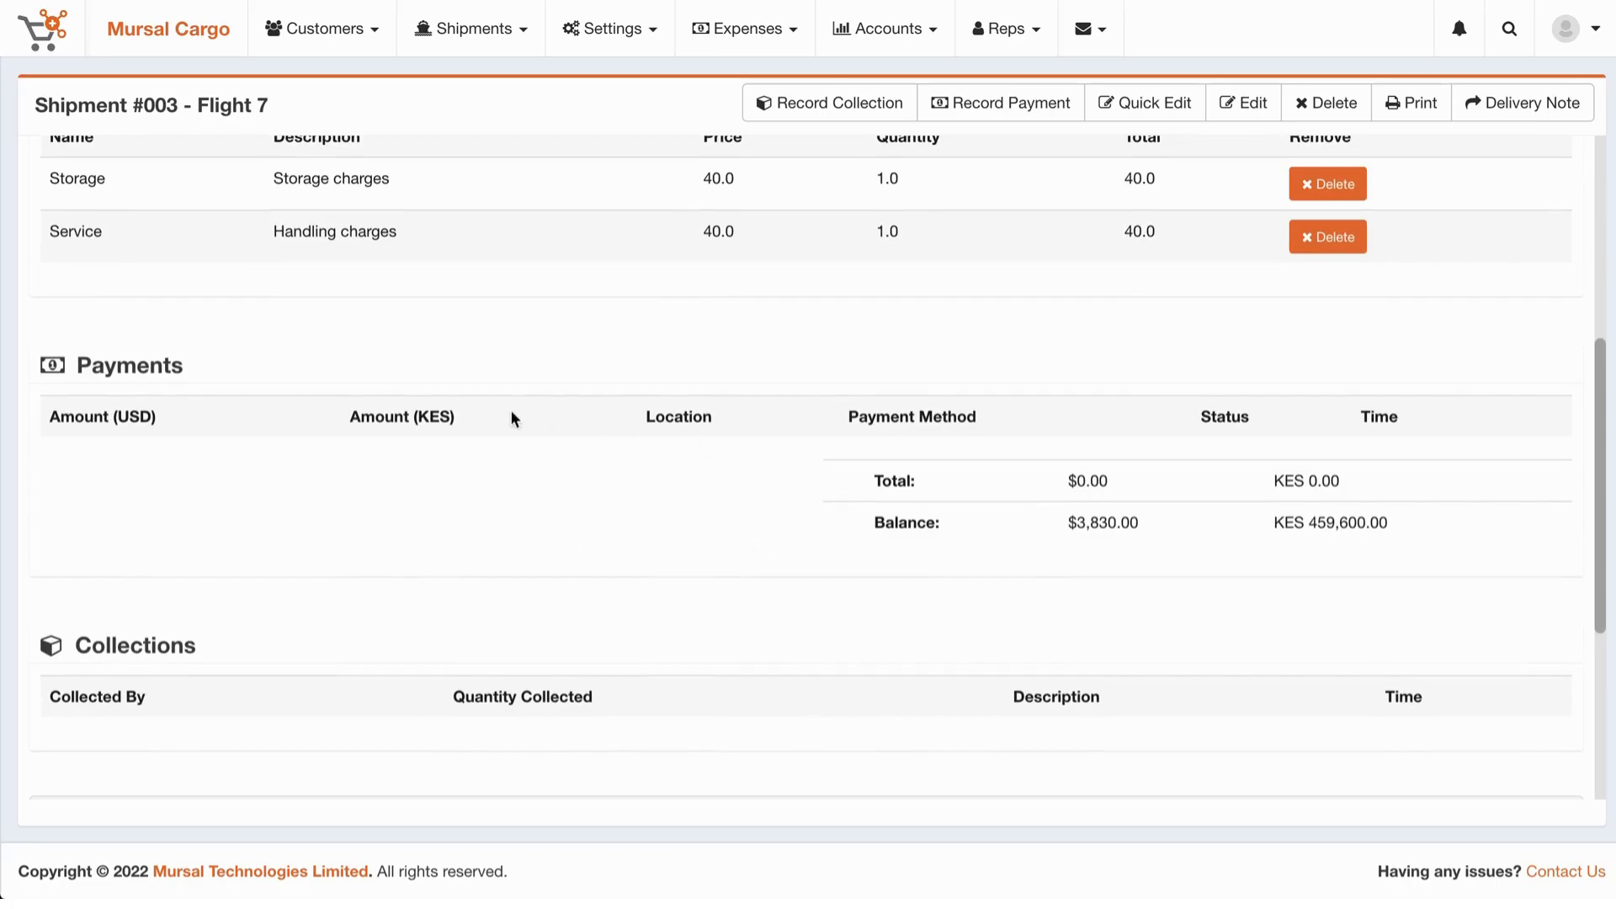
scroll(669, 506, down, 5)
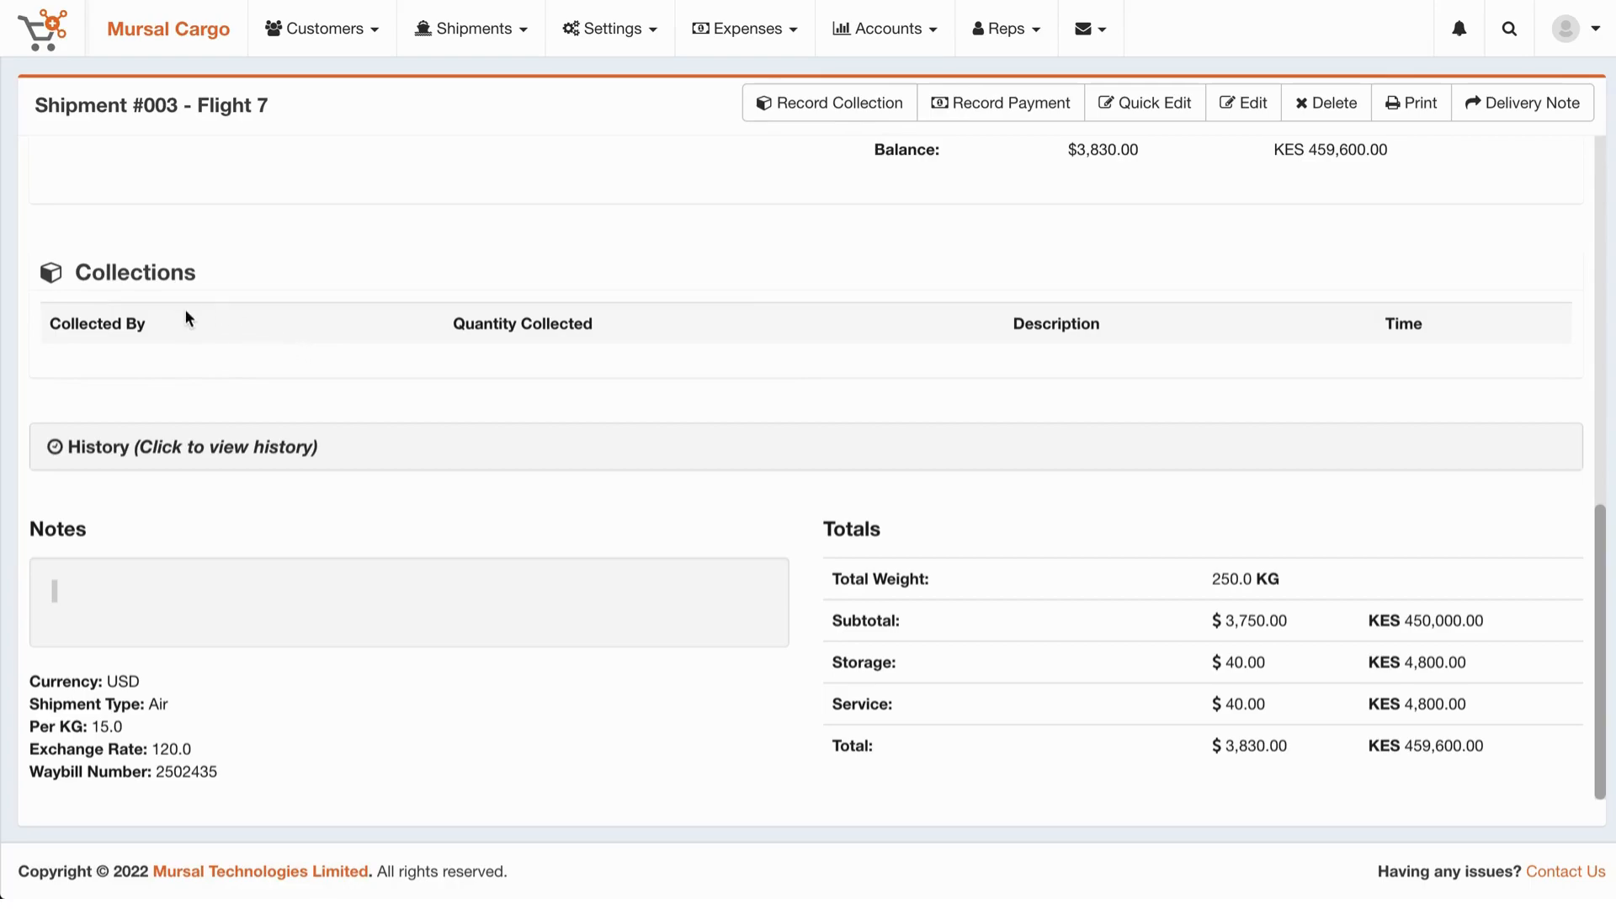
double_click(112, 325)
triple_click(513, 327)
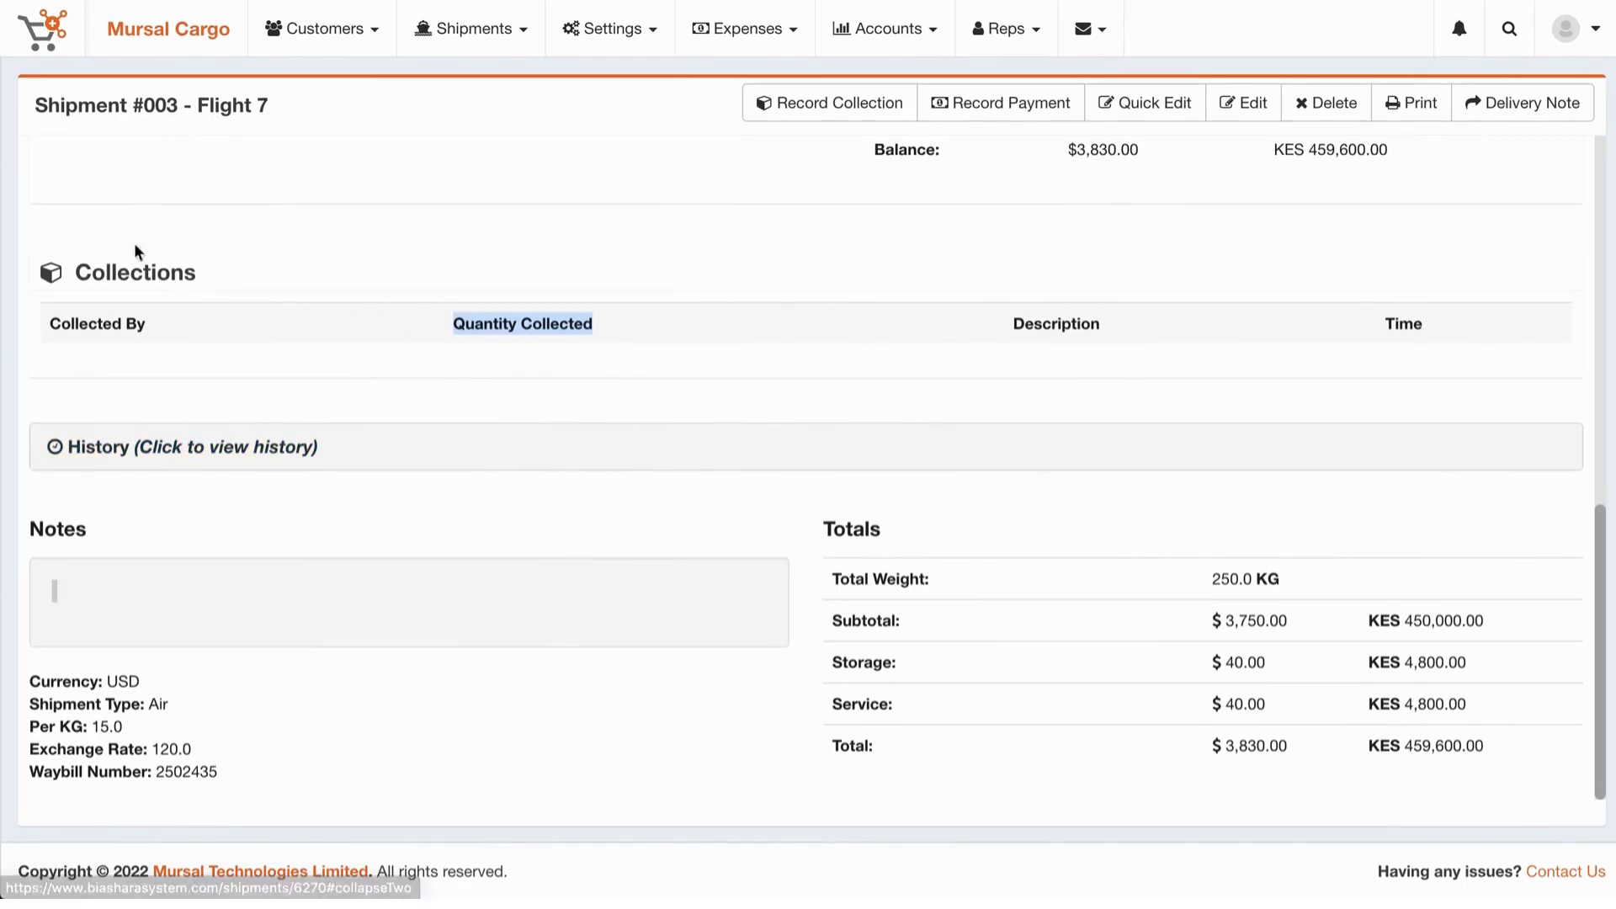
Expand the shipment's history and check which user performed the create and update actions
click(188, 455)
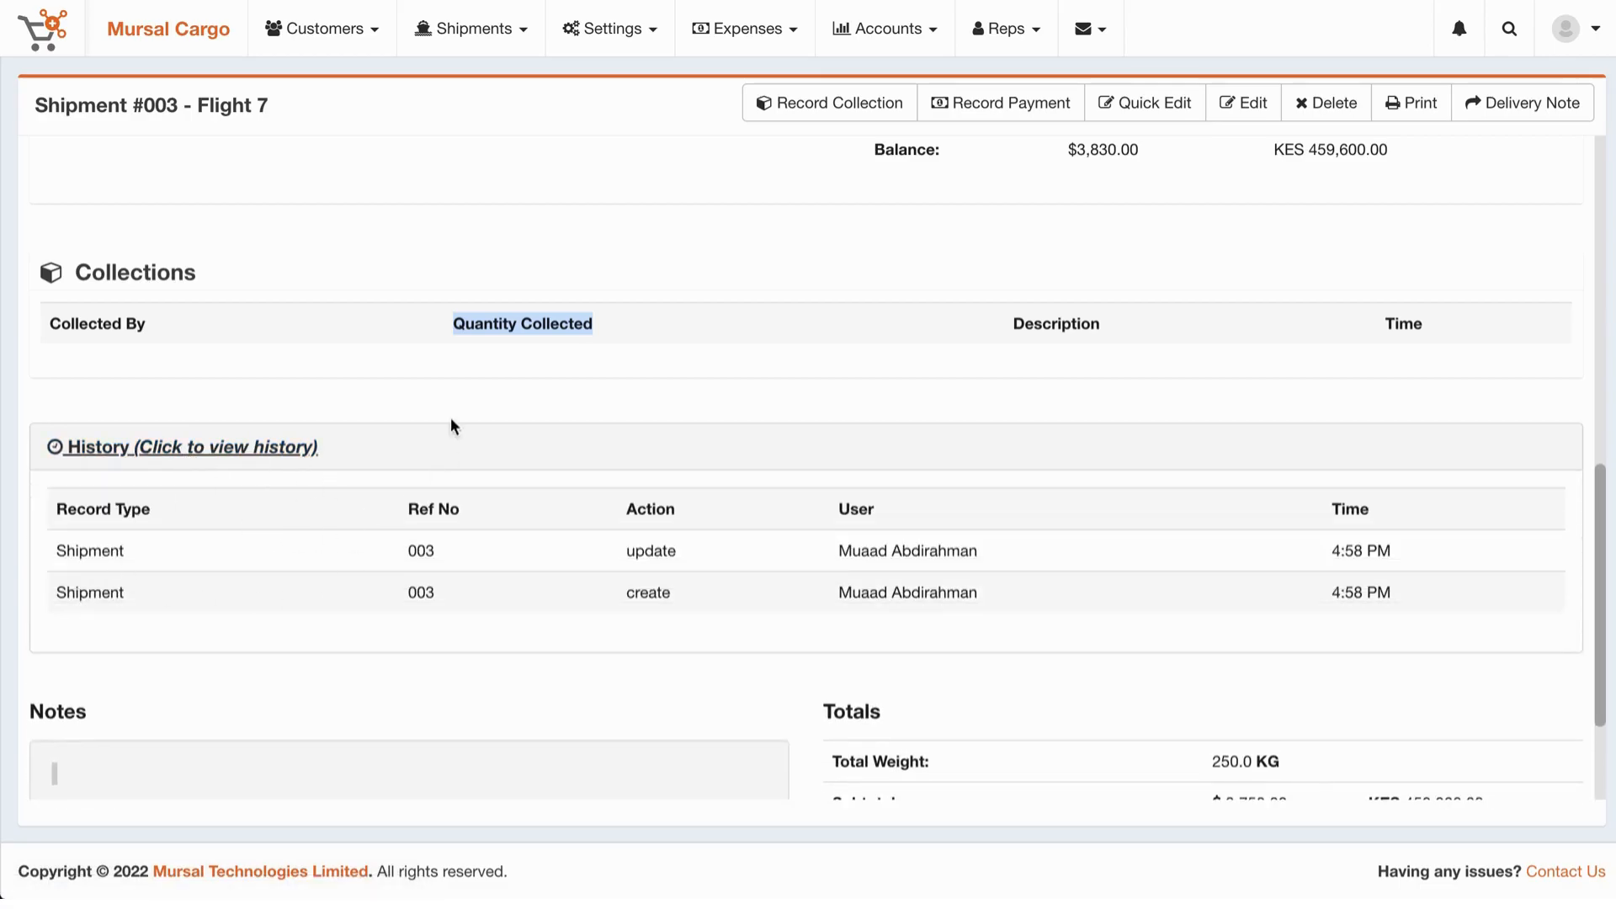
scroll(472, 556, down, 3)
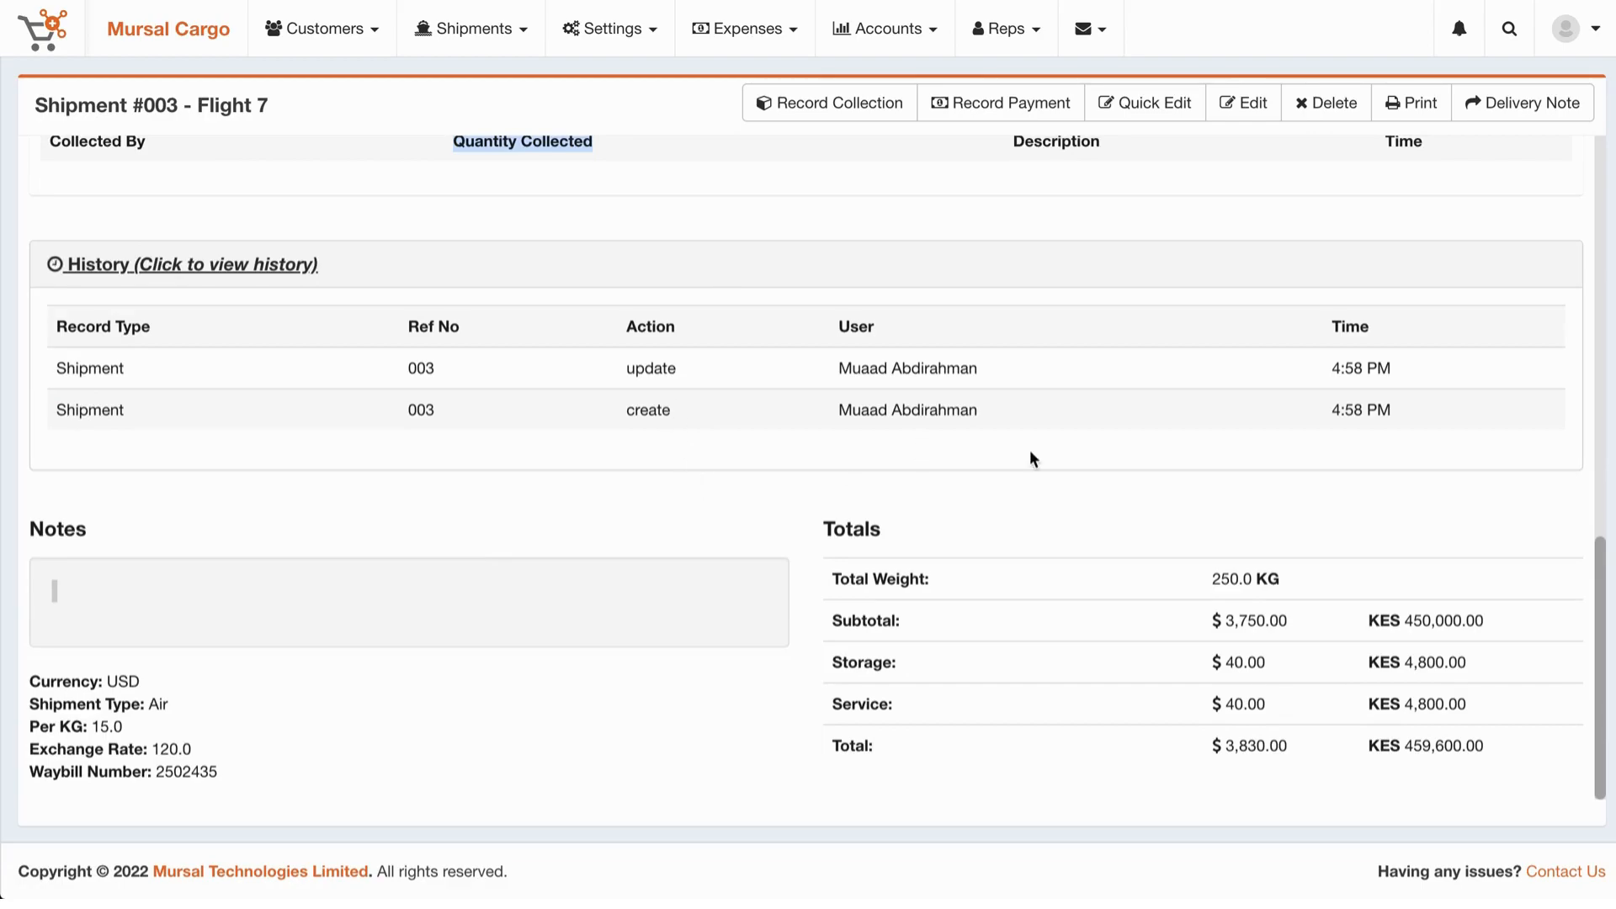
drag(987, 415, 831, 414)
drag(1013, 364, 779, 367)
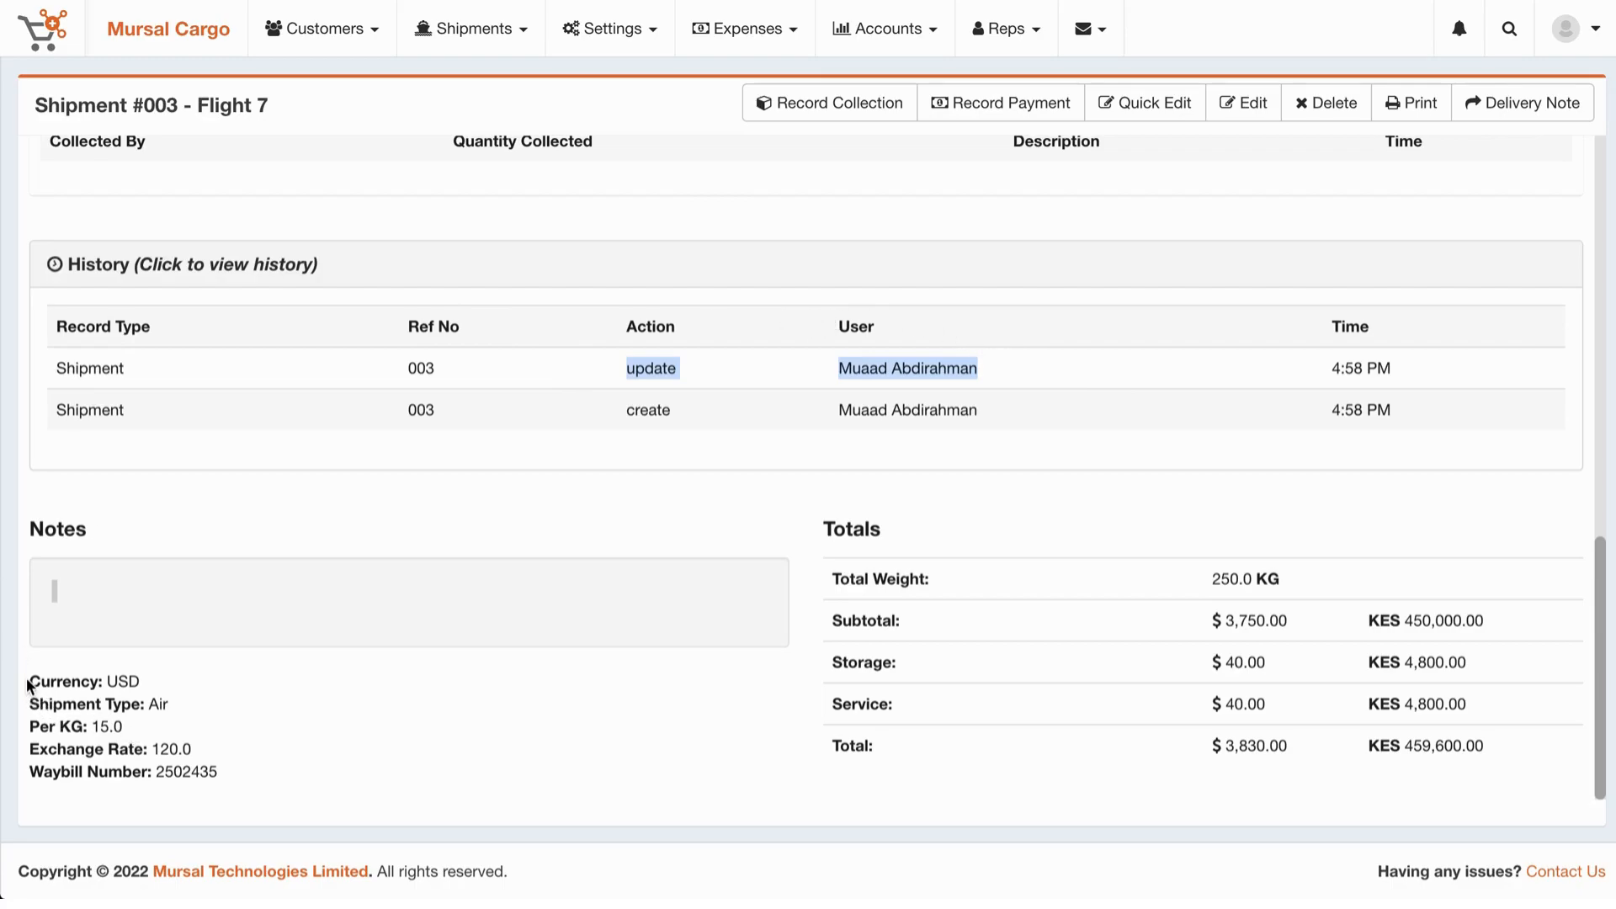
Review the shipment's currency, type, rate and waybill details along with its totals
click(53, 679)
drag(53, 679, 230, 789)
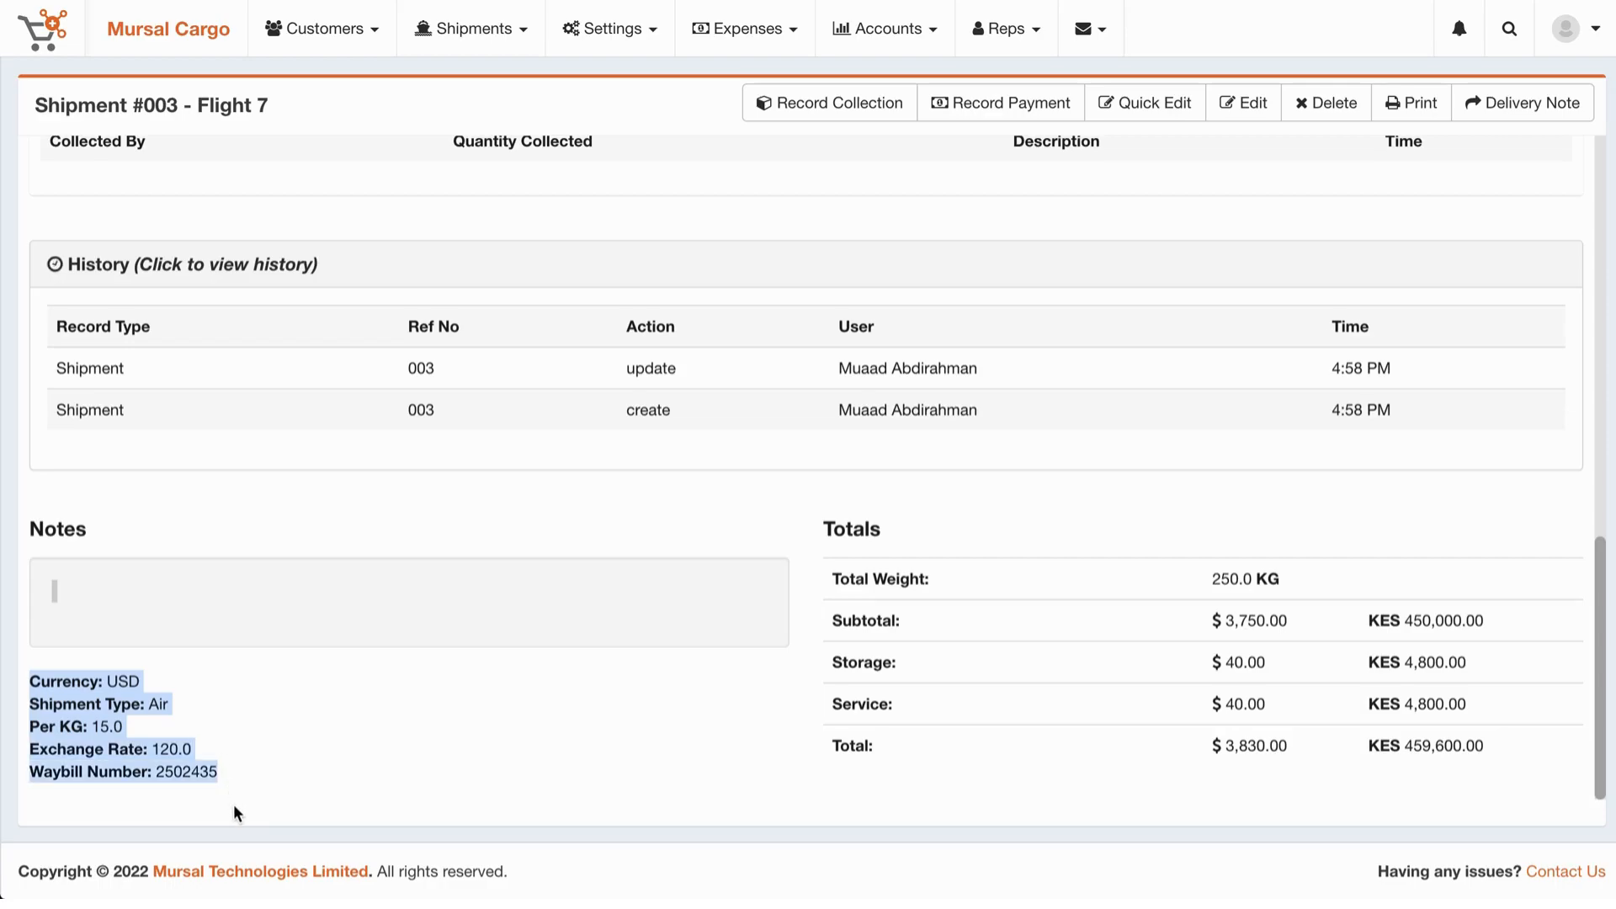
drag(820, 532, 1448, 766)
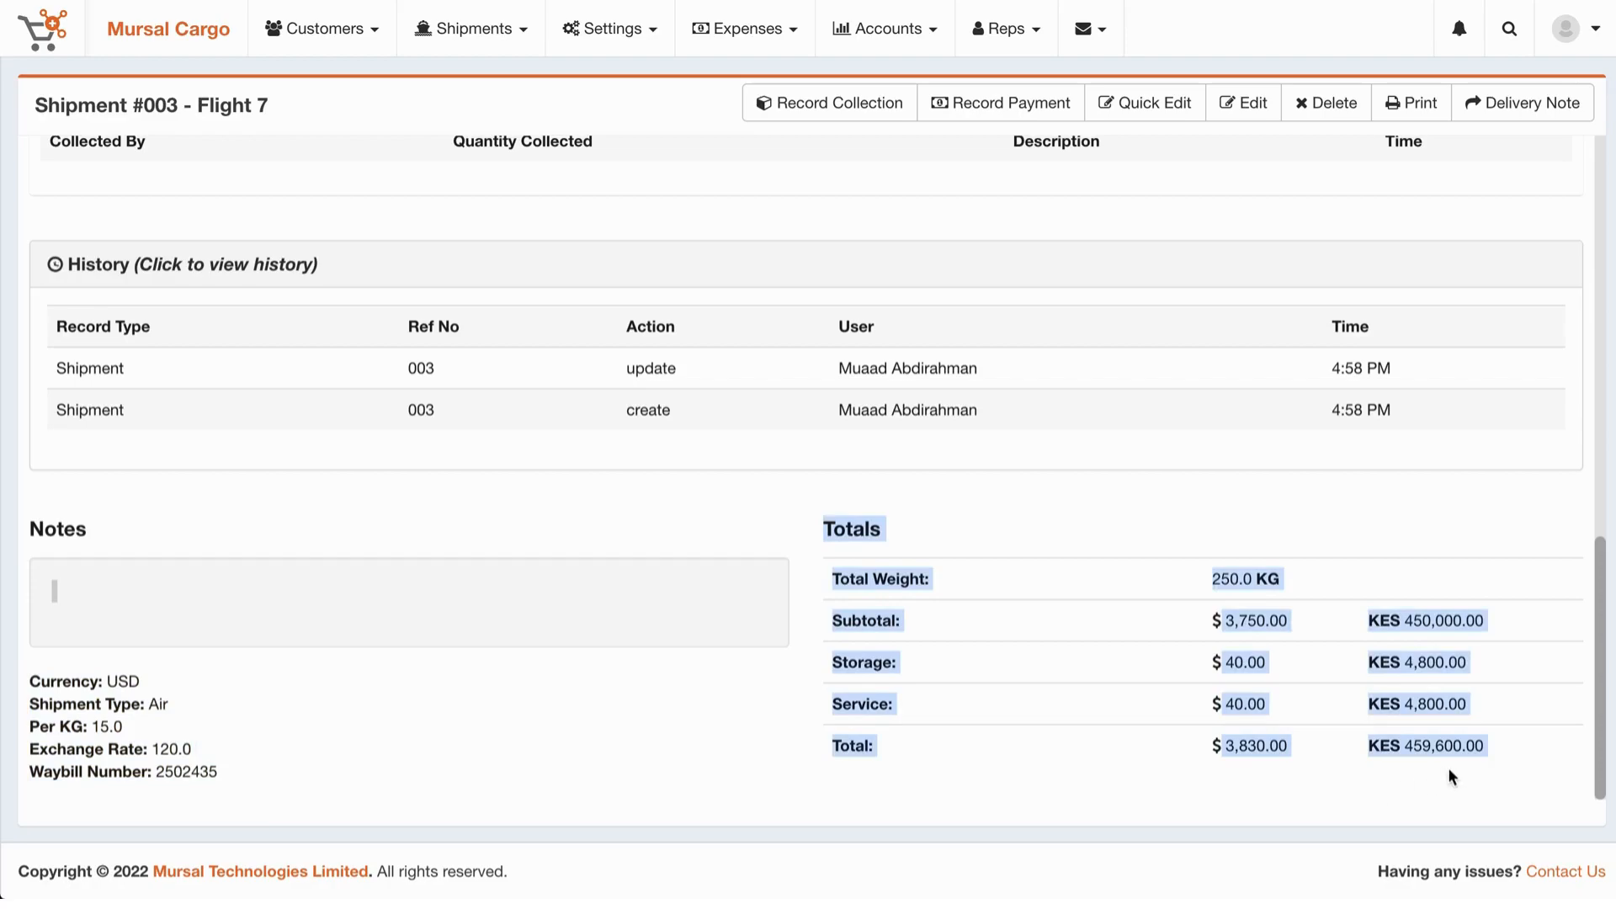
click(1165, 637)
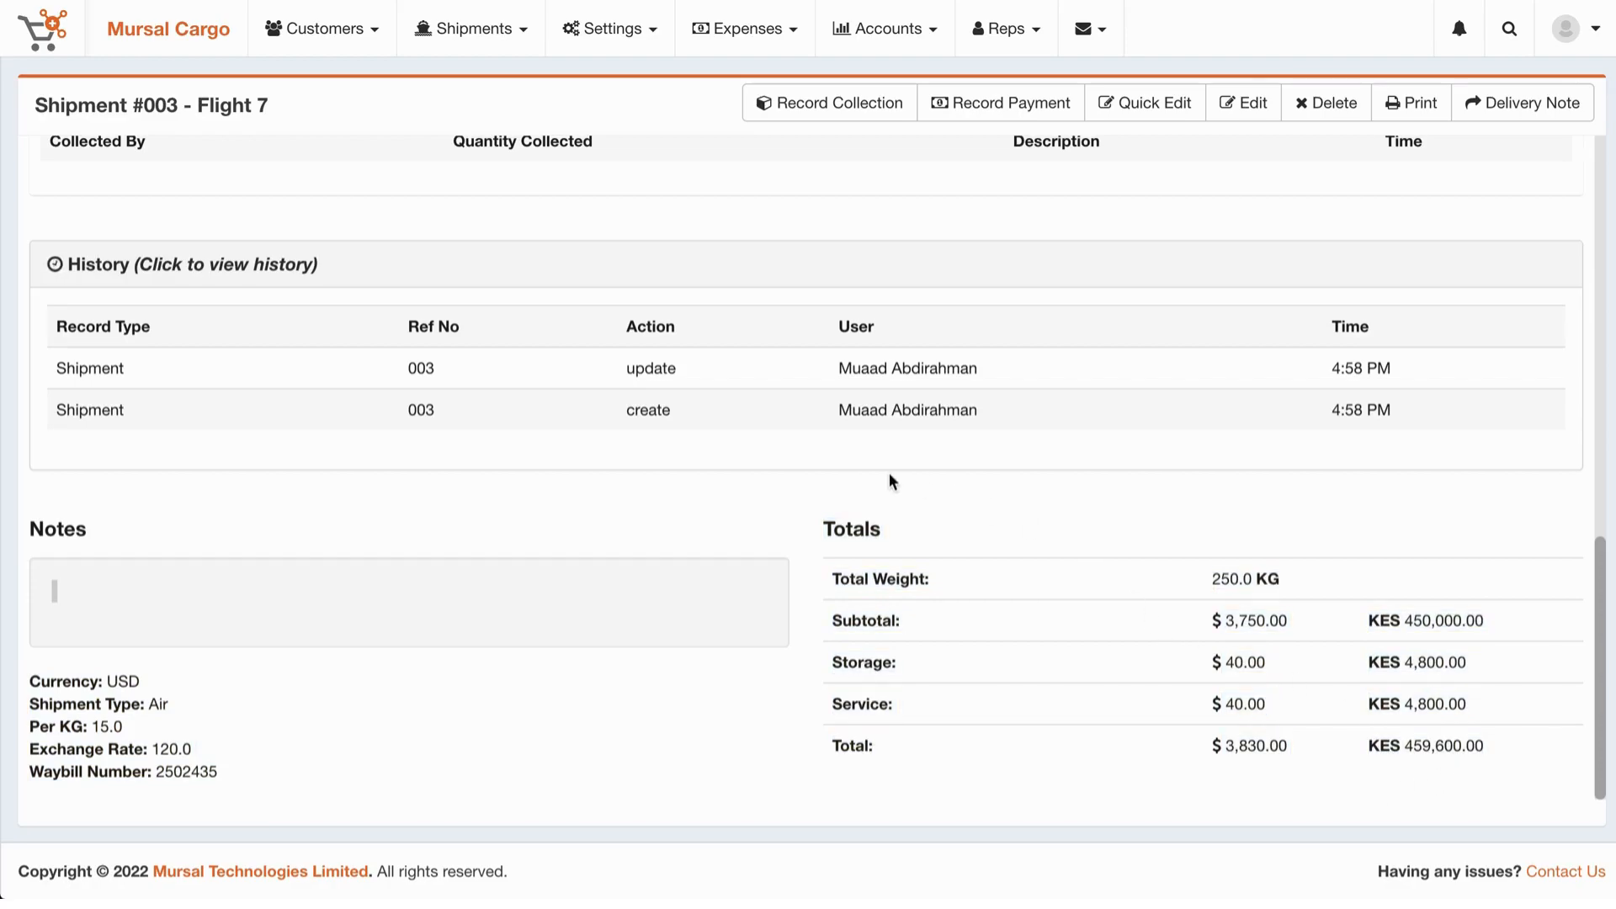
scroll(889, 481, up, 5)
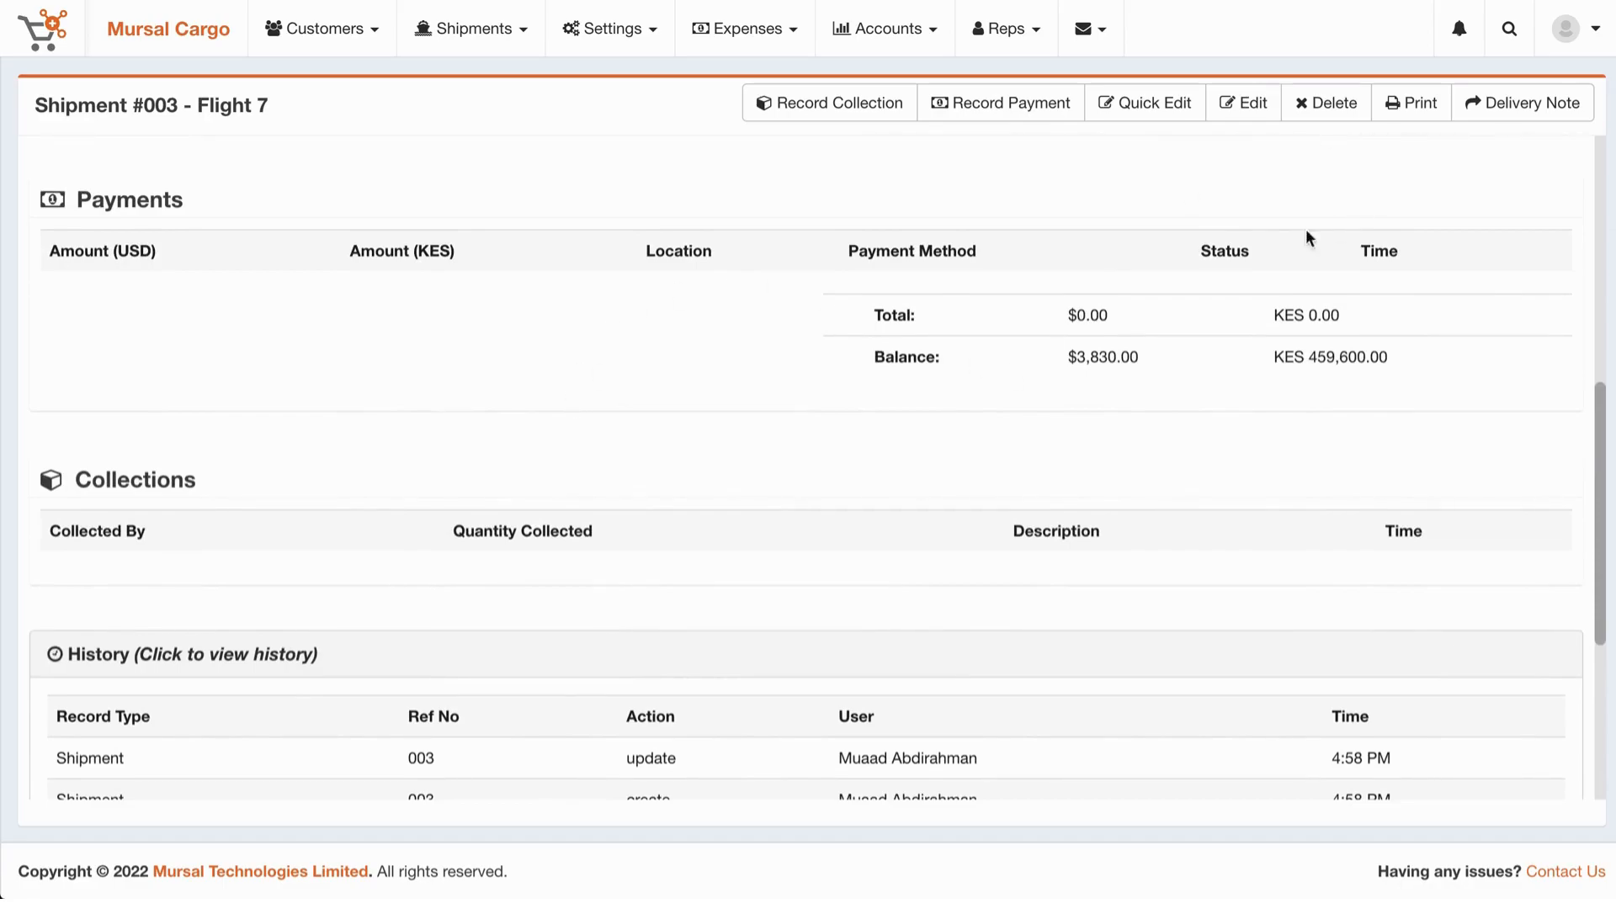
Open the invoice's print preview with Save as PDF as the destination
click(1408, 115)
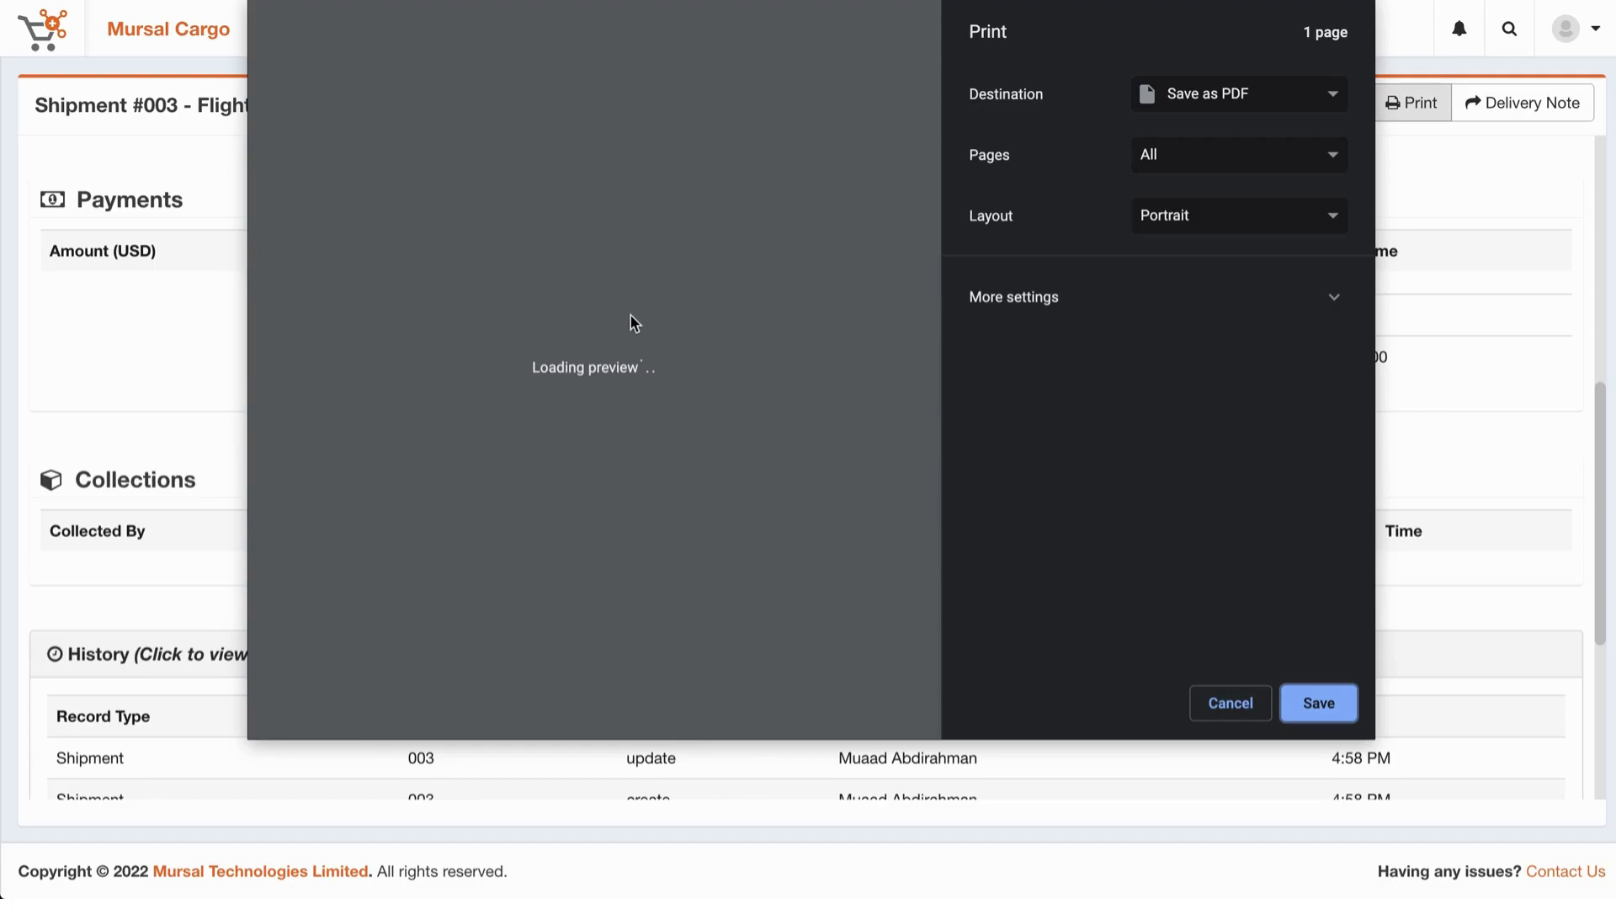
click(1229, 96)
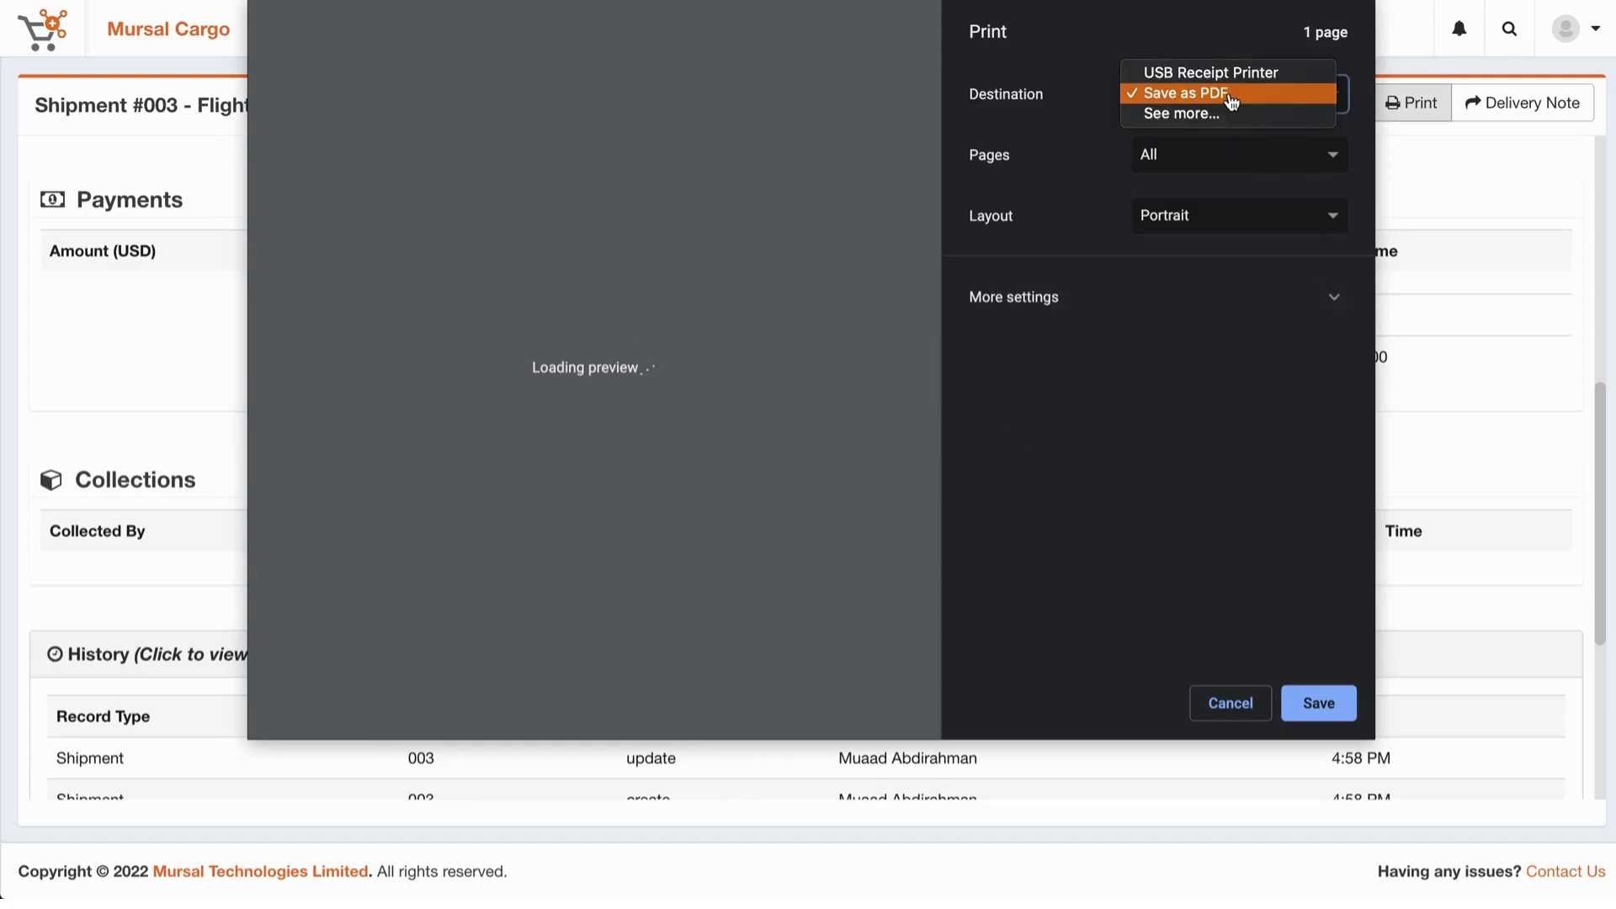
click(1205, 95)
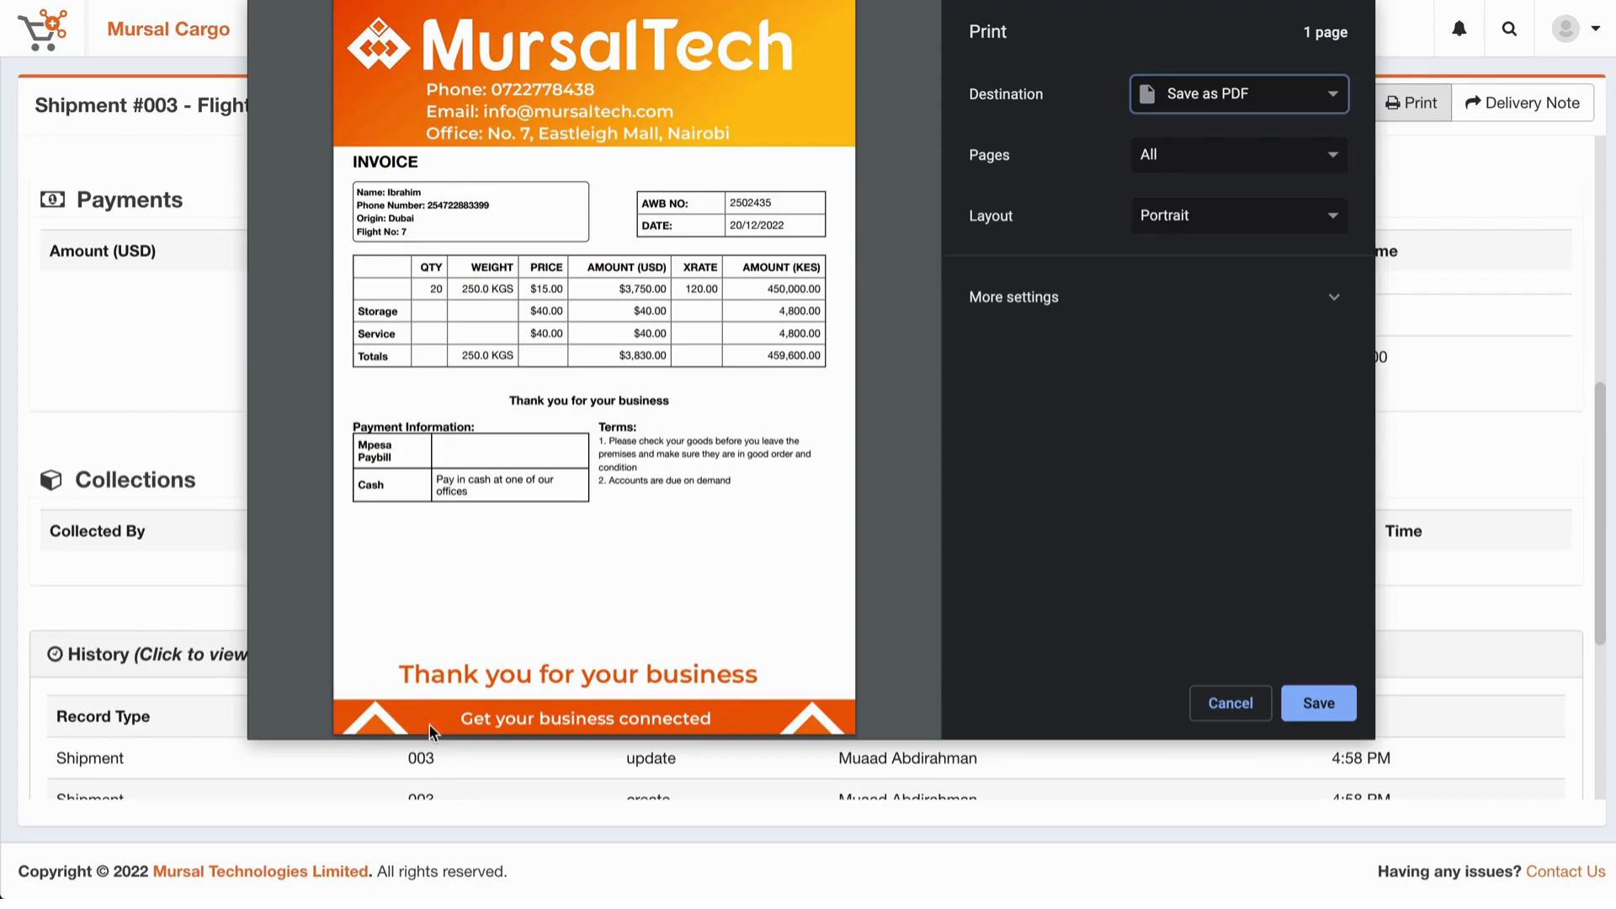
Examine the invoice's item row, charges and payment information, and close the print preview without saving
click(357, 312)
drag(357, 312, 617, 318)
drag(433, 286, 821, 289)
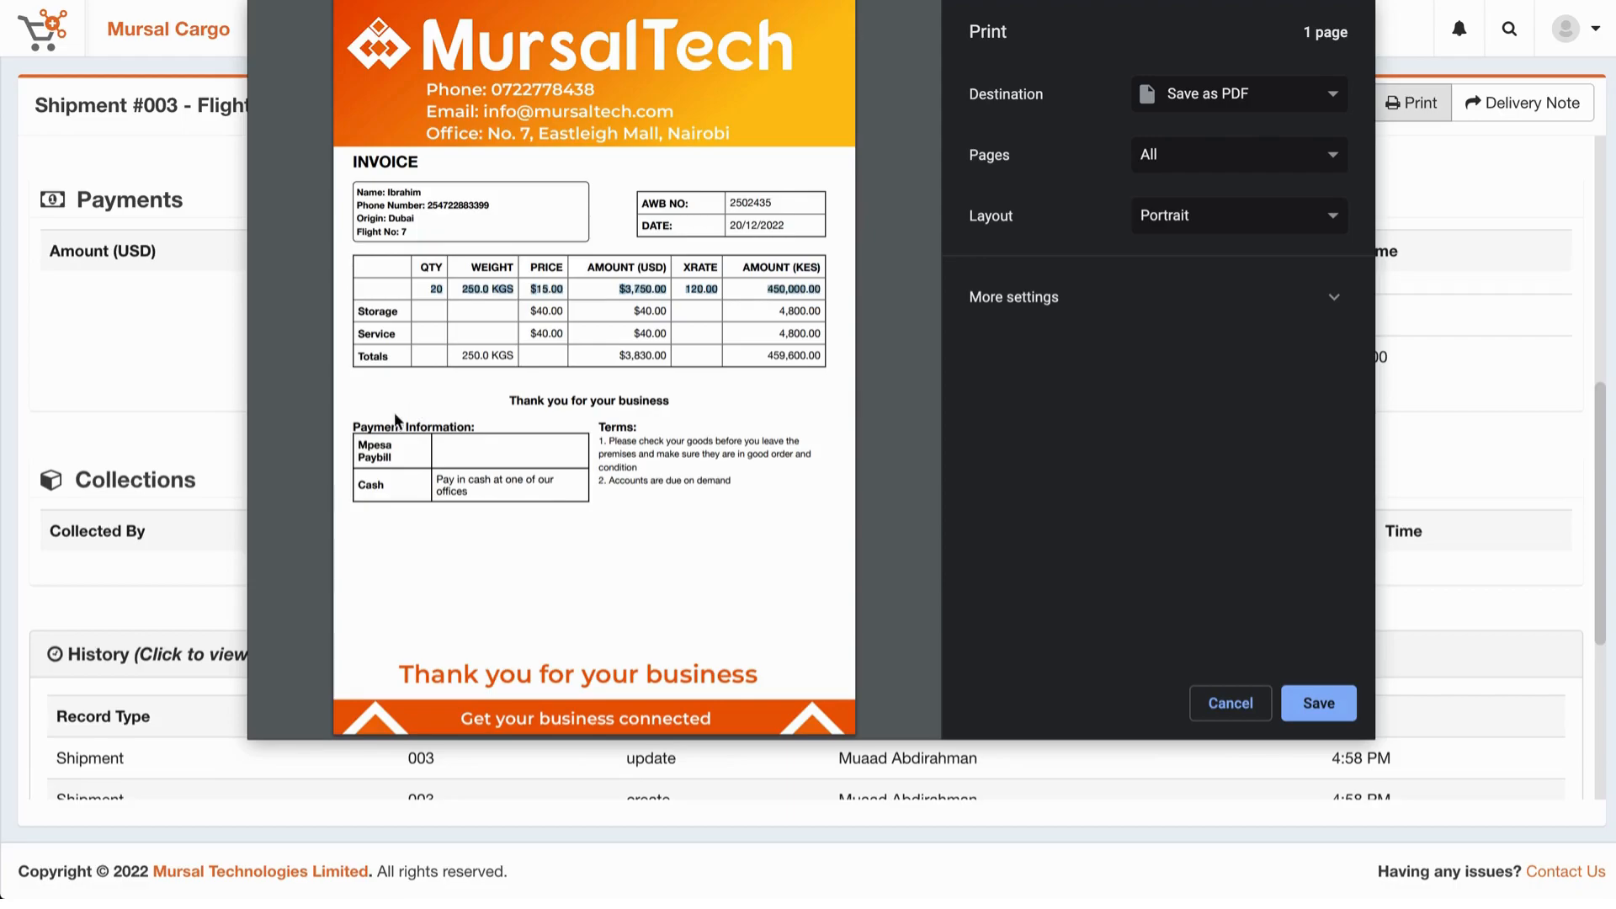
click(488, 455)
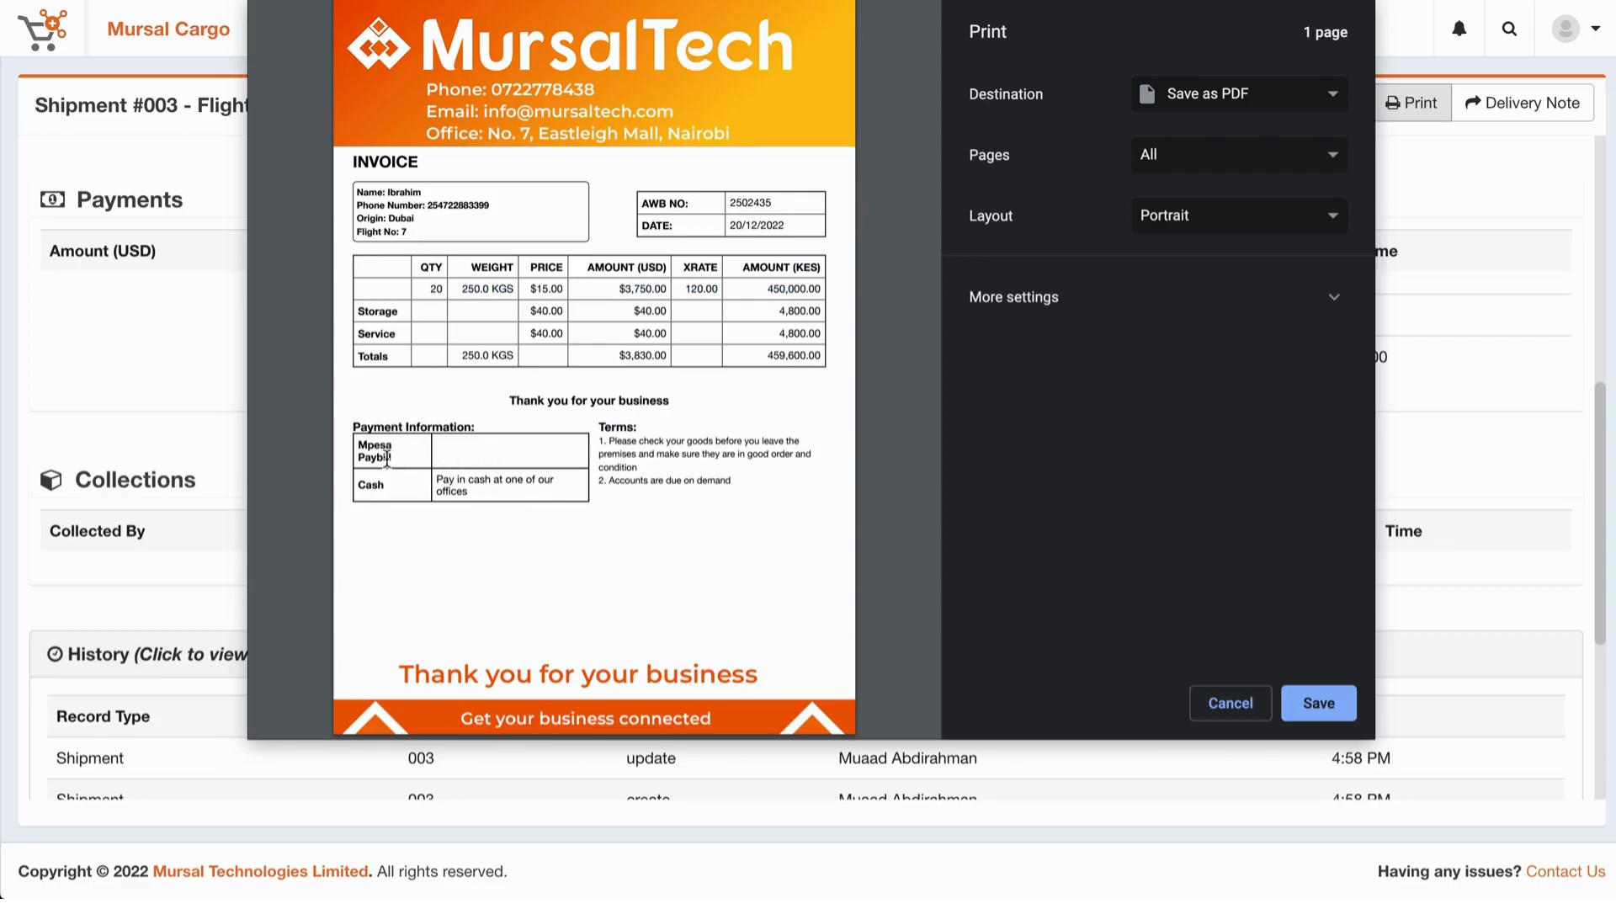
drag(371, 450, 514, 449)
click(444, 455)
click(1230, 704)
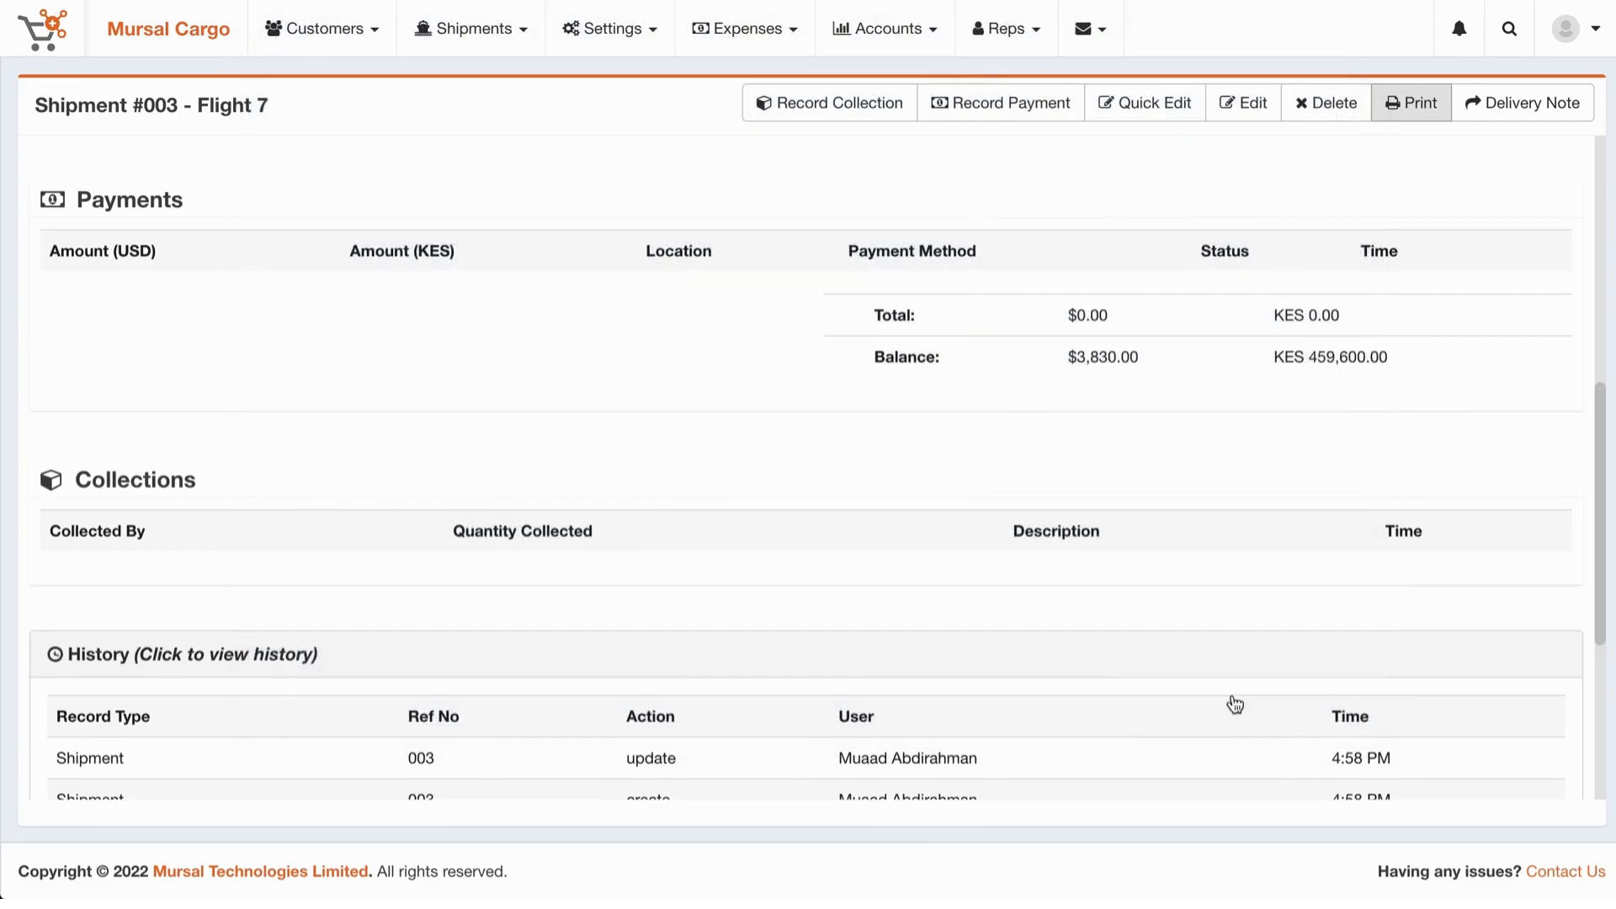
Generate a delivery note for the shipment with the description "The items were delivered"
click(1537, 104)
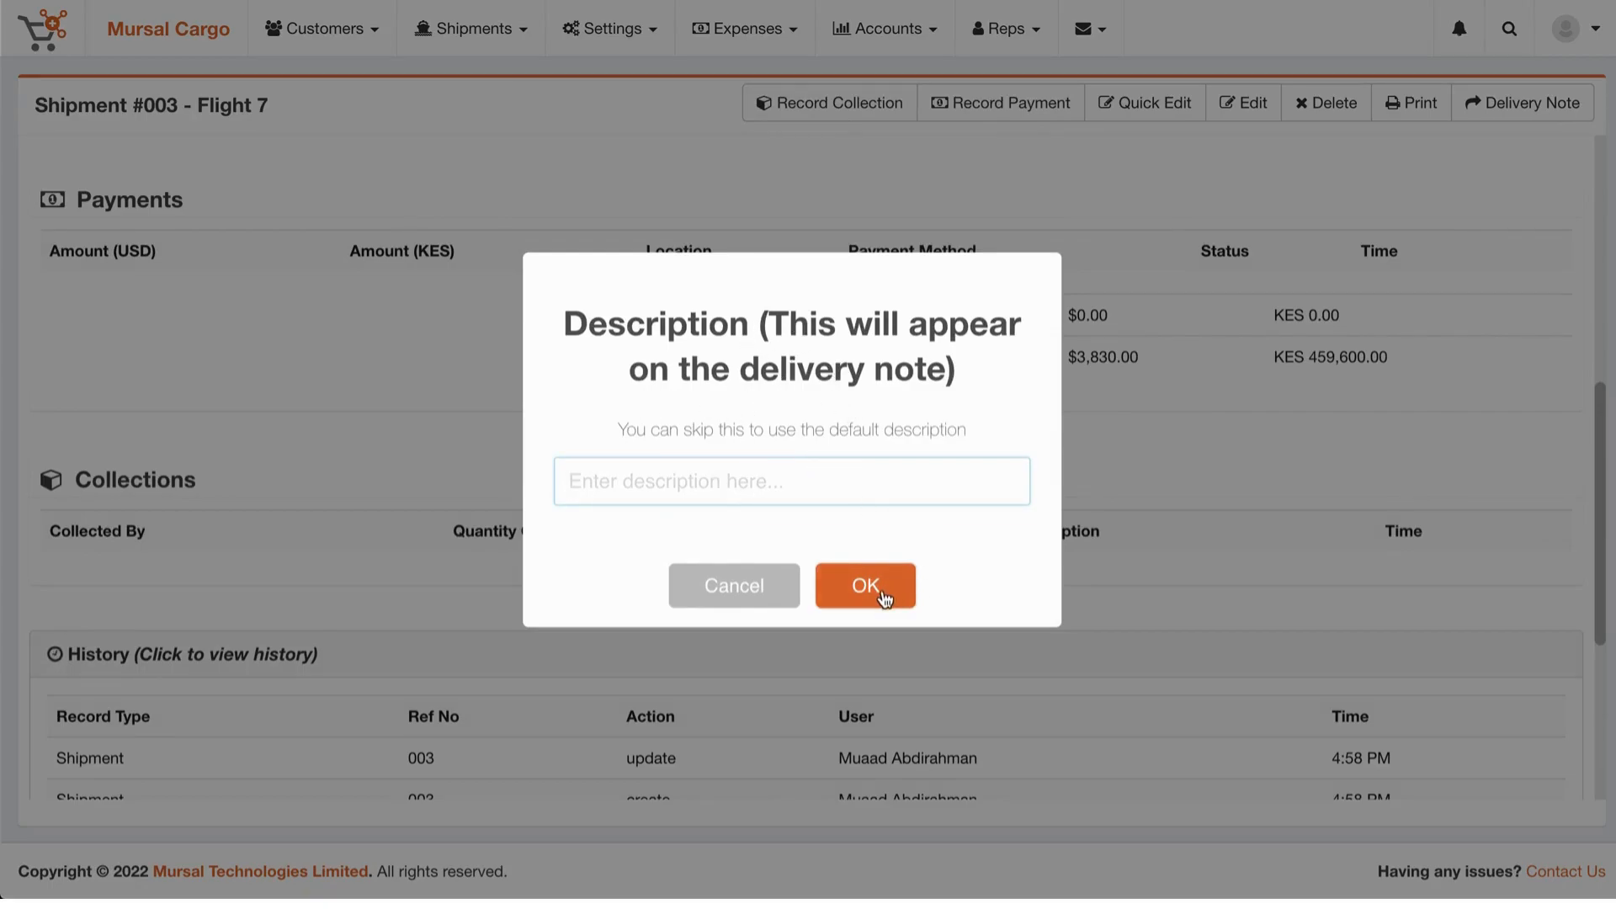
text(T)
key(BackSpace)
text(The items were delivered)
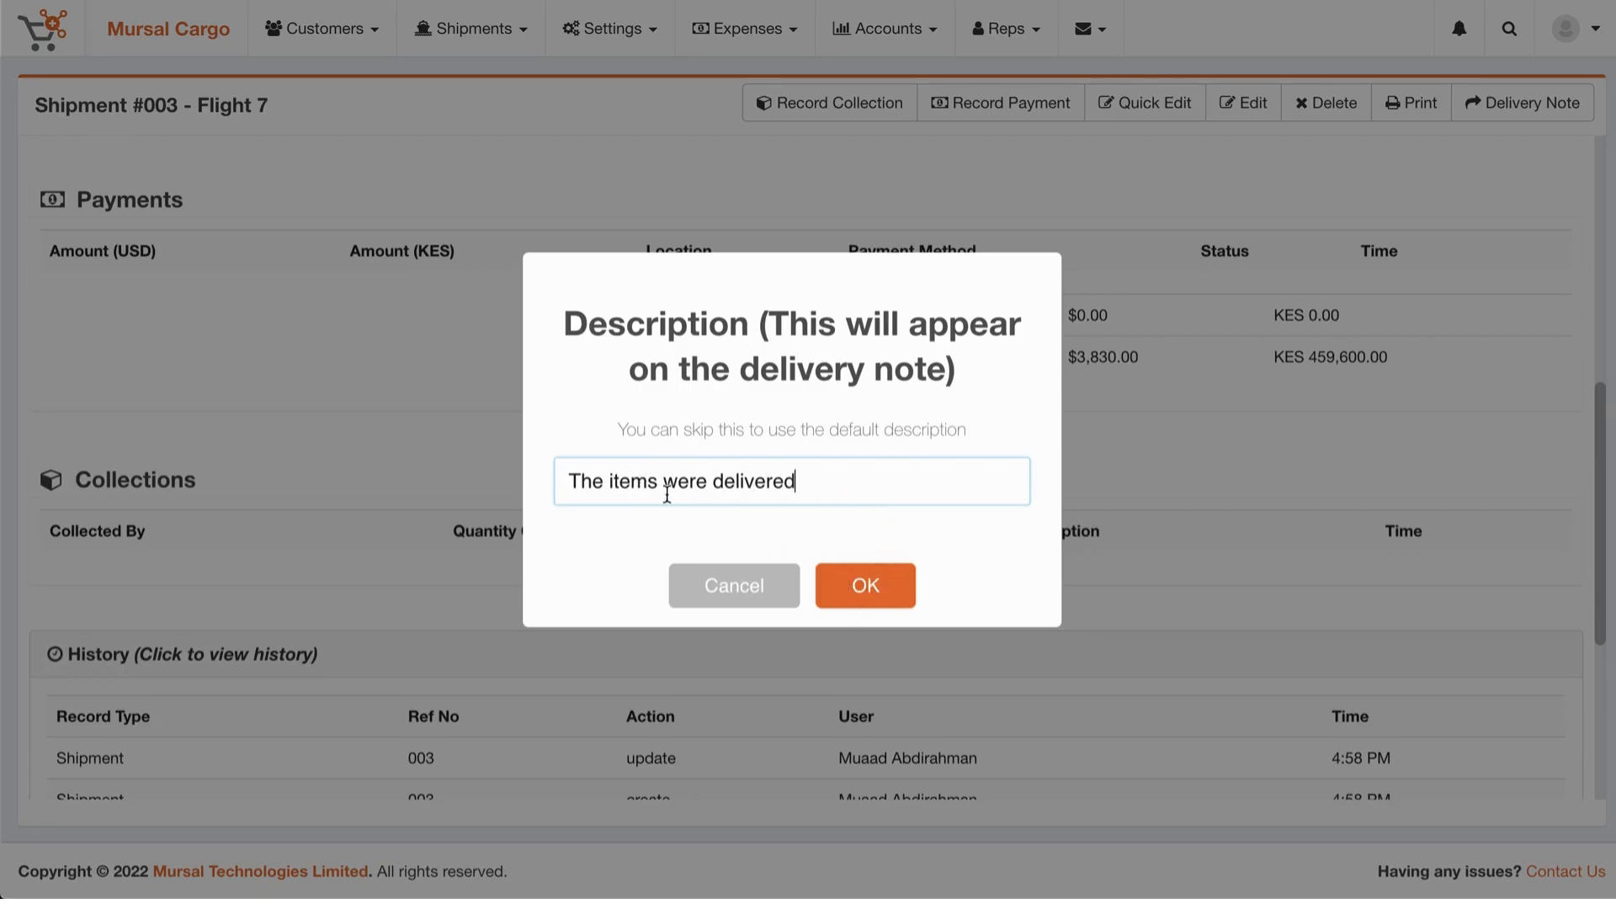
click(846, 585)
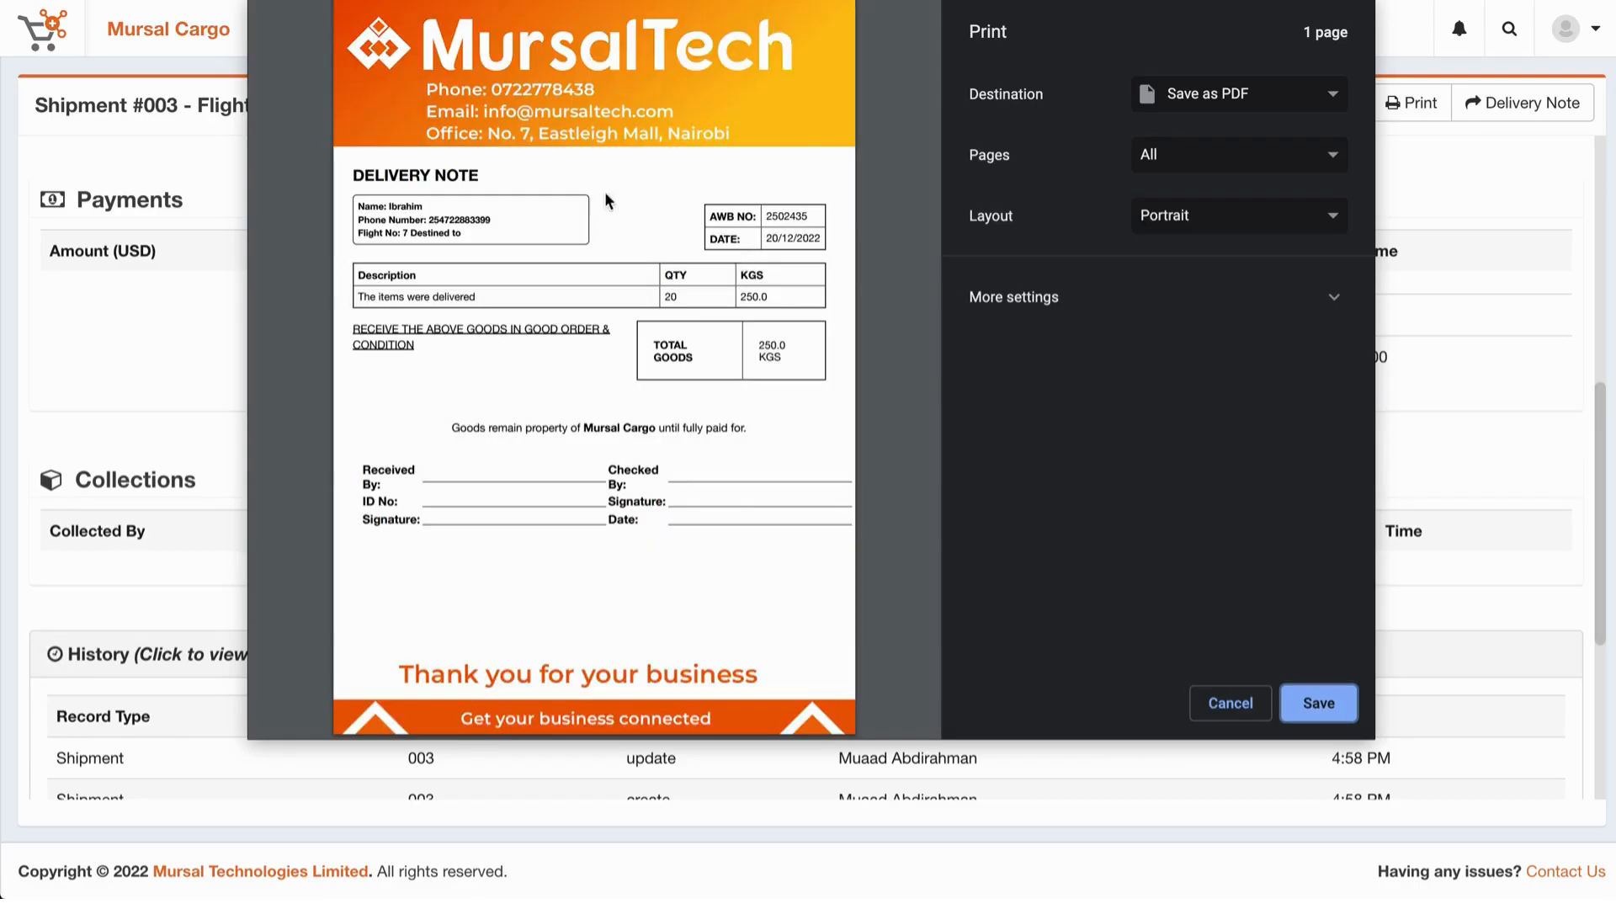
Examine the delivery note's description, quantity, weight, customer details and signature fields, and close its print preview without saving
drag(478, 294, 357, 291)
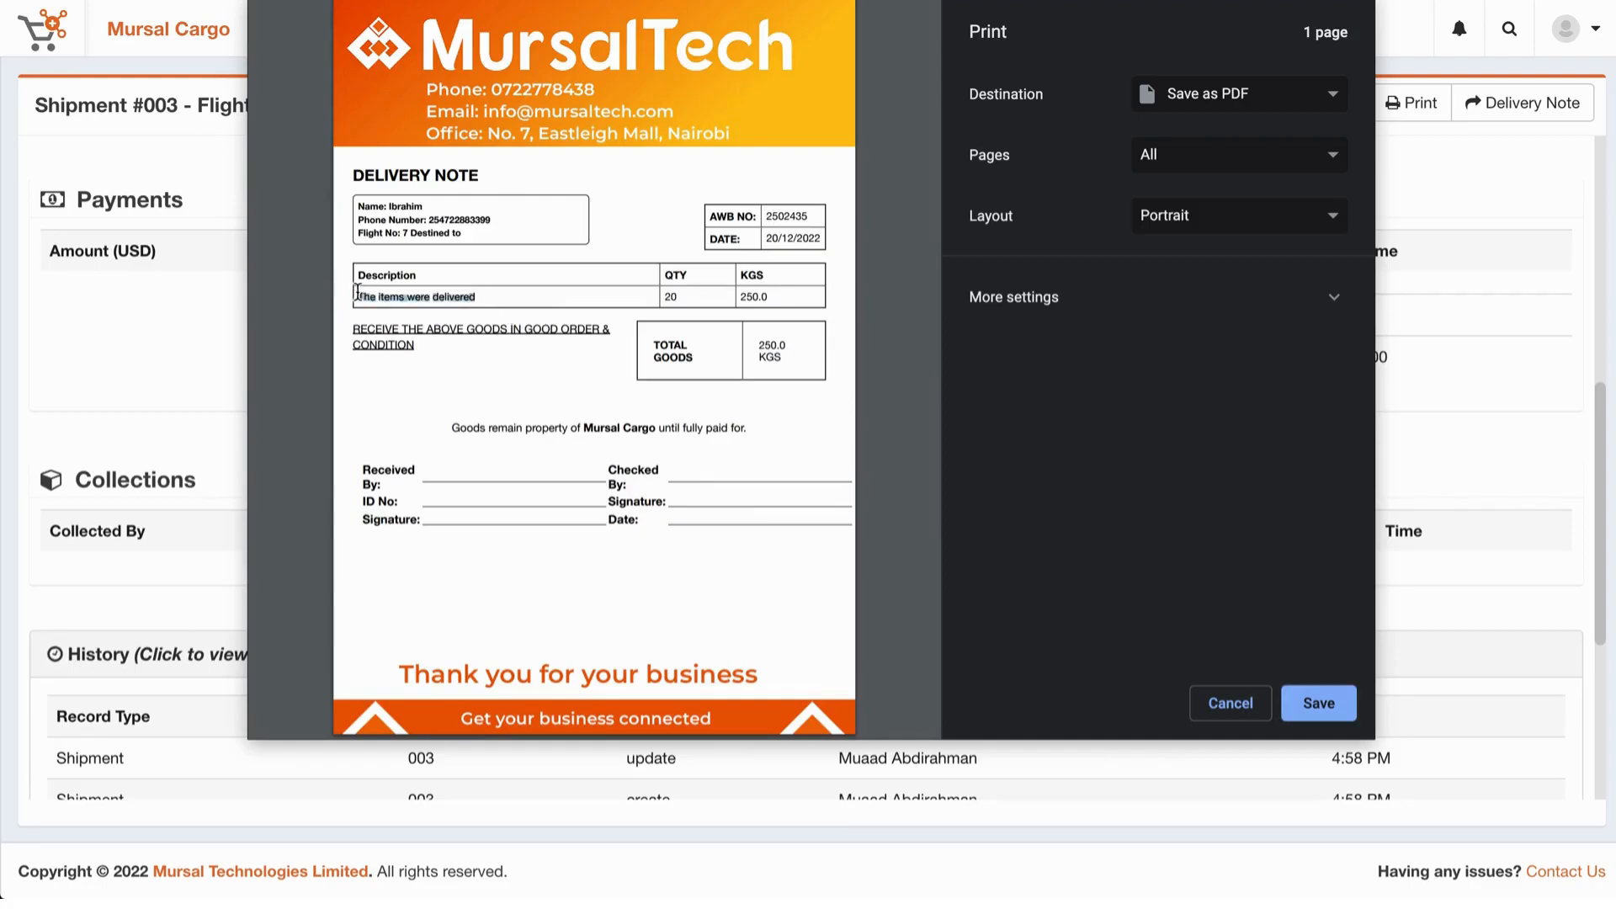
click(667, 296)
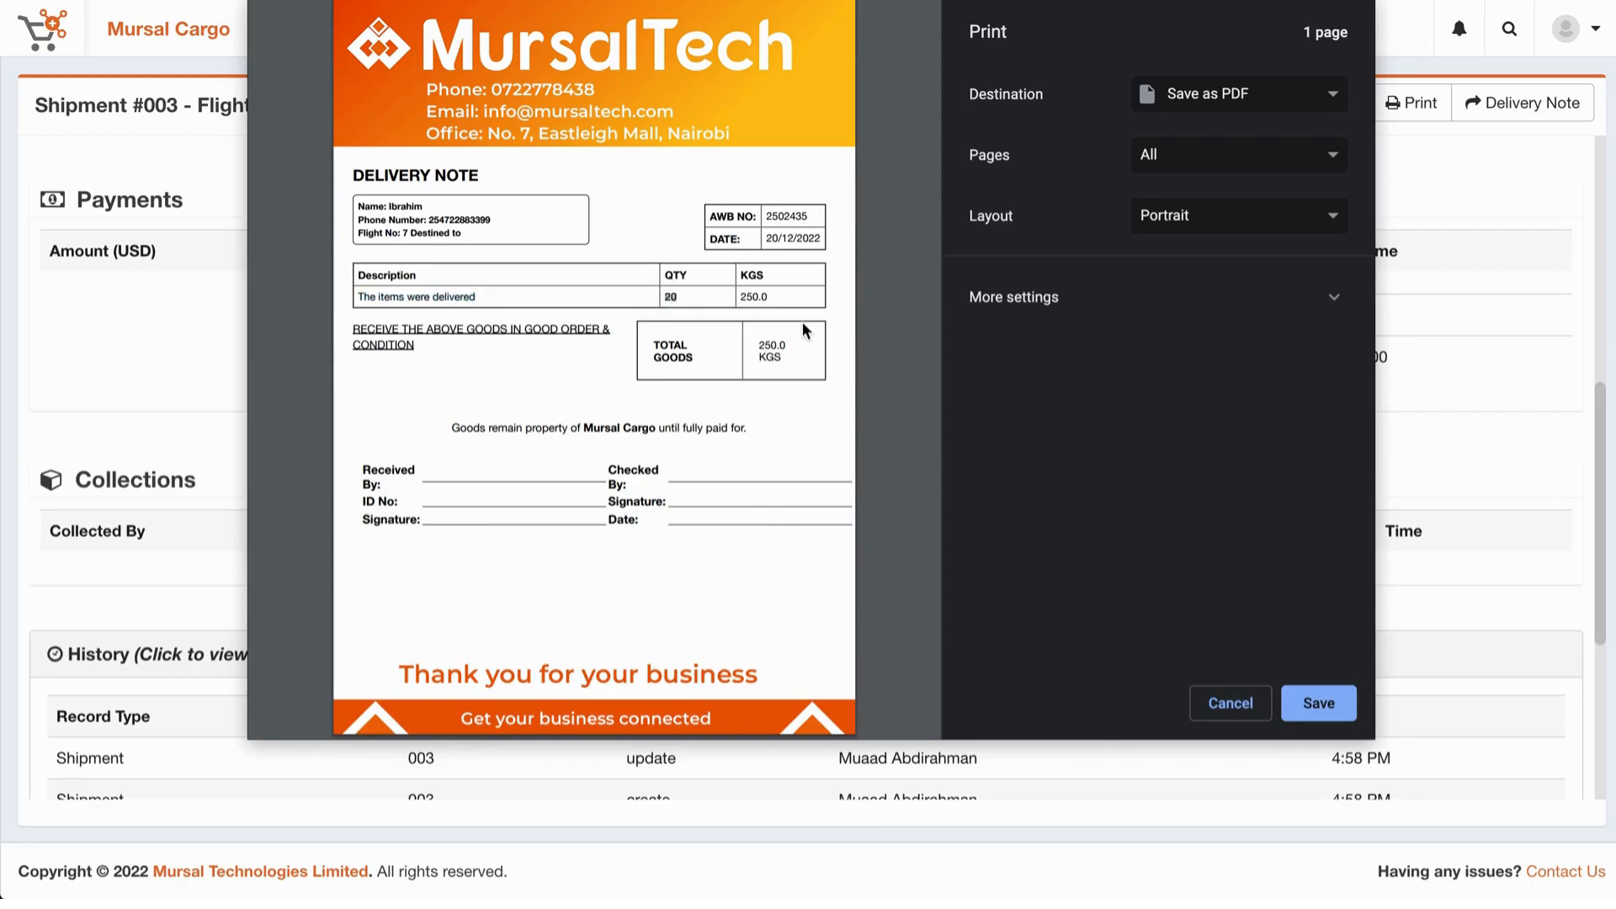
double_click(758, 295)
drag(357, 209, 529, 193)
click(398, 211)
mouse_move(363, 473)
mouse_down()
mouse_move(780, 487)
mouse_move(756, 534)
mouse_up()
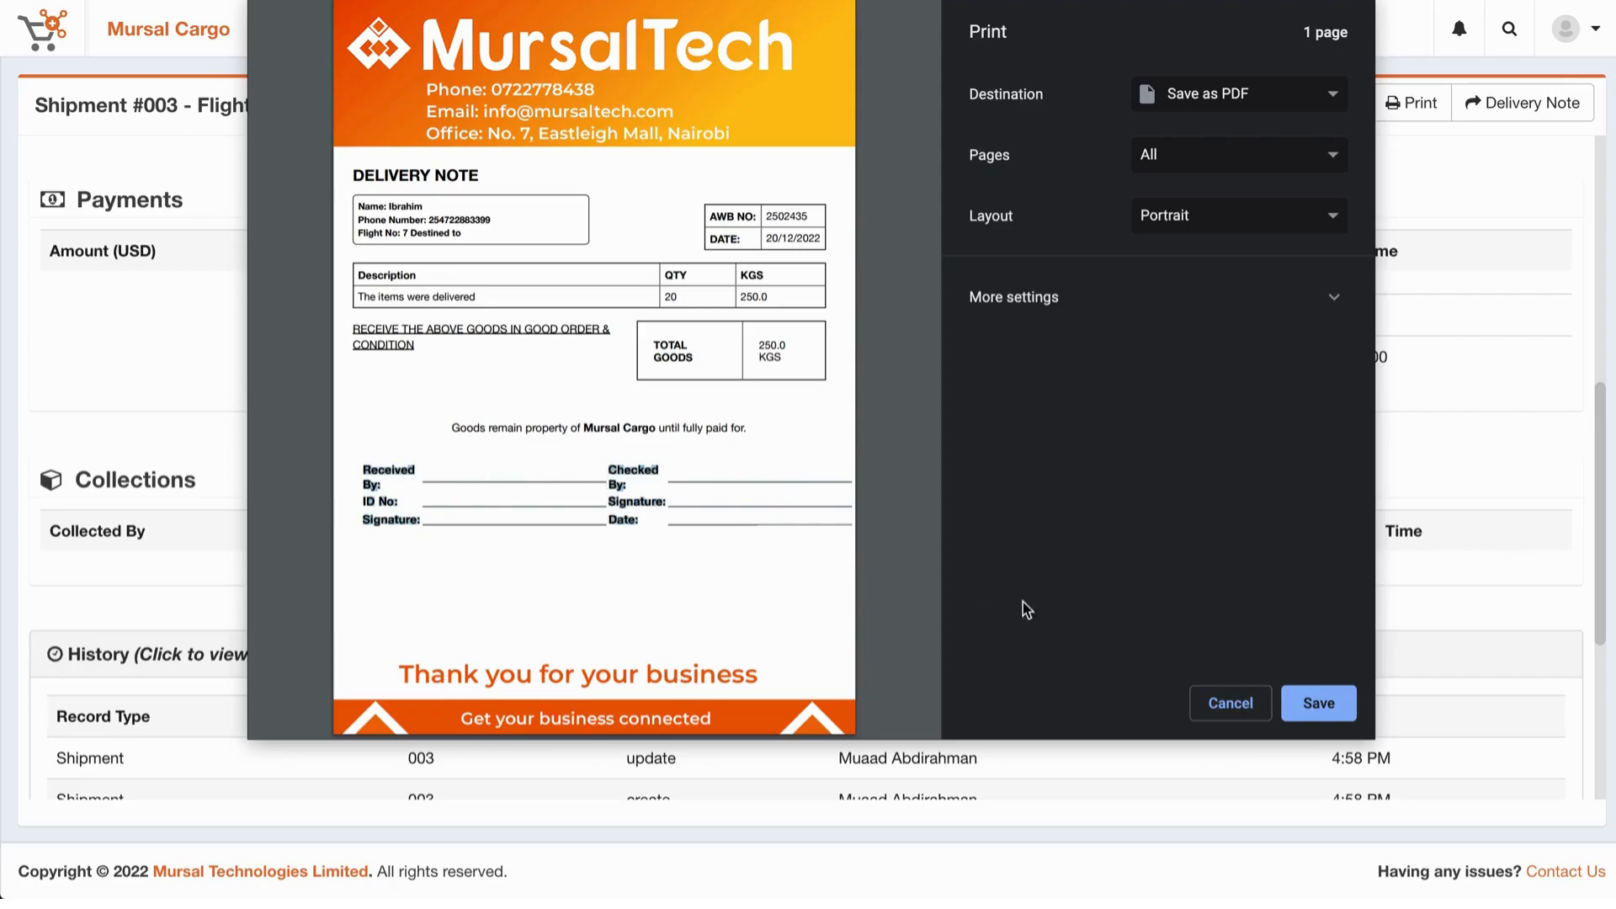
click(1230, 703)
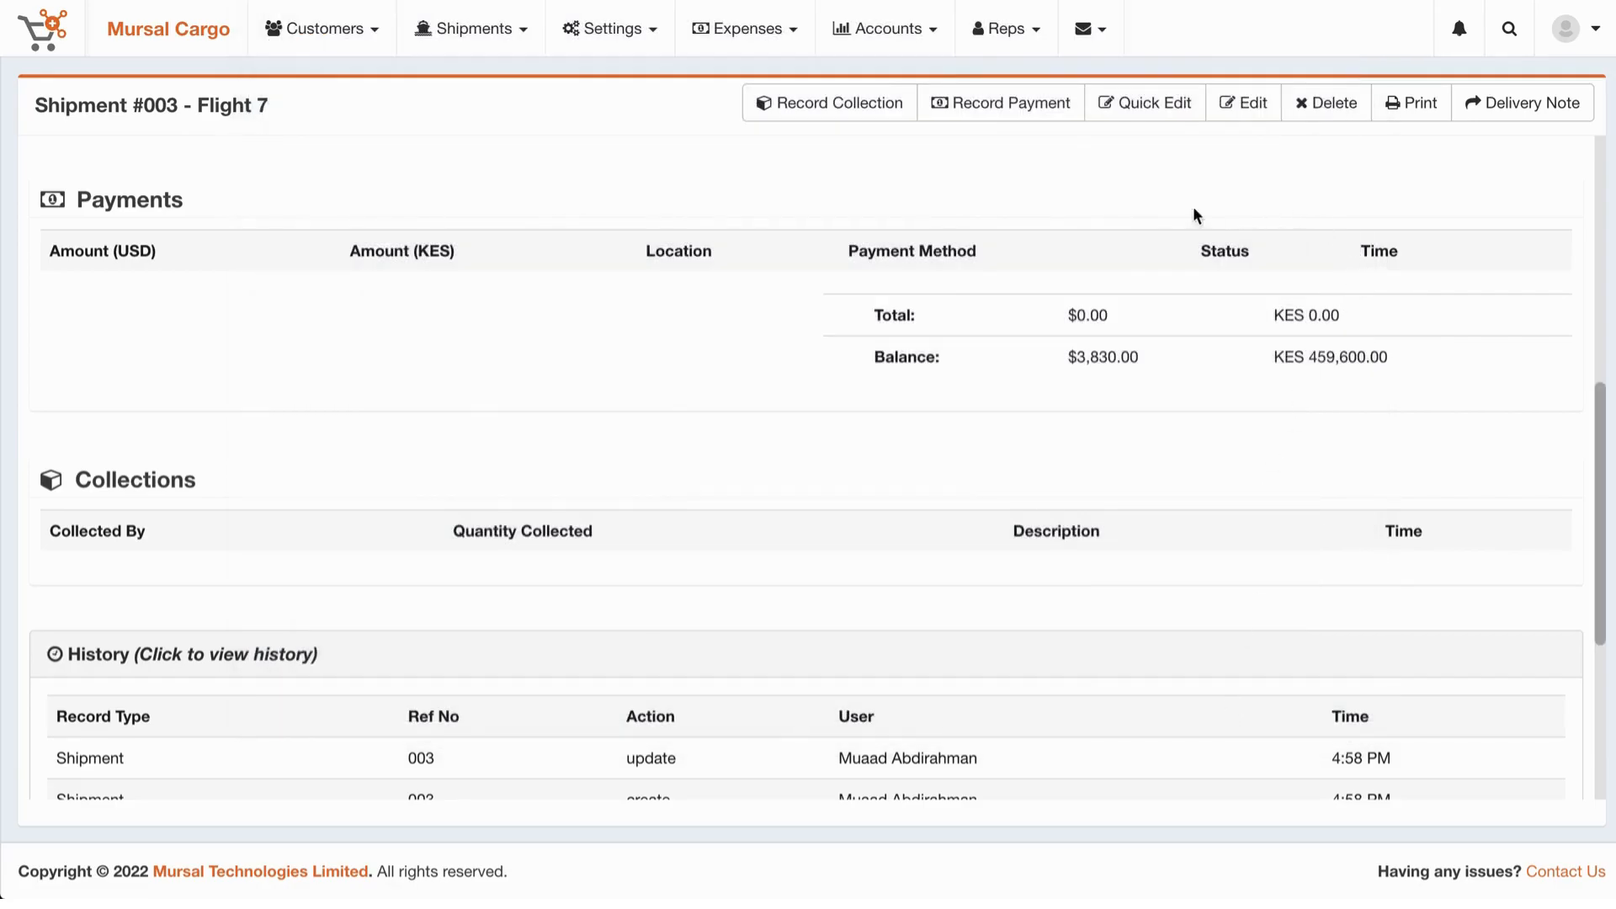
Review the shipment's details and check the total amount due
scroll(663, 437, up, 7)
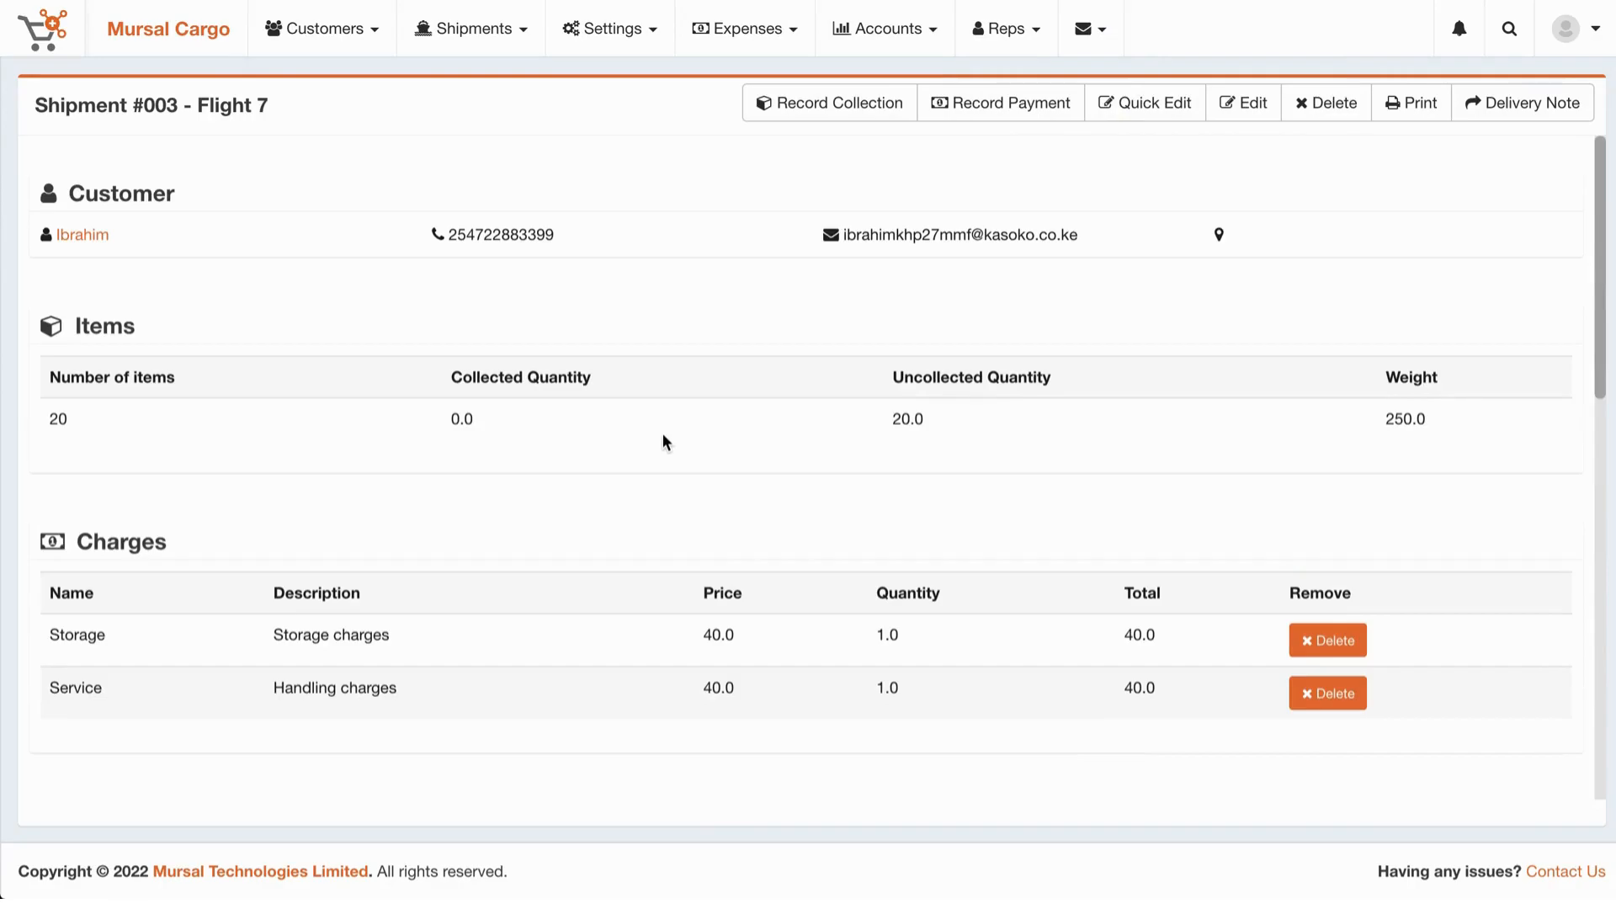
scroll(665, 441, down, 1)
scroll(663, 438, down, 10)
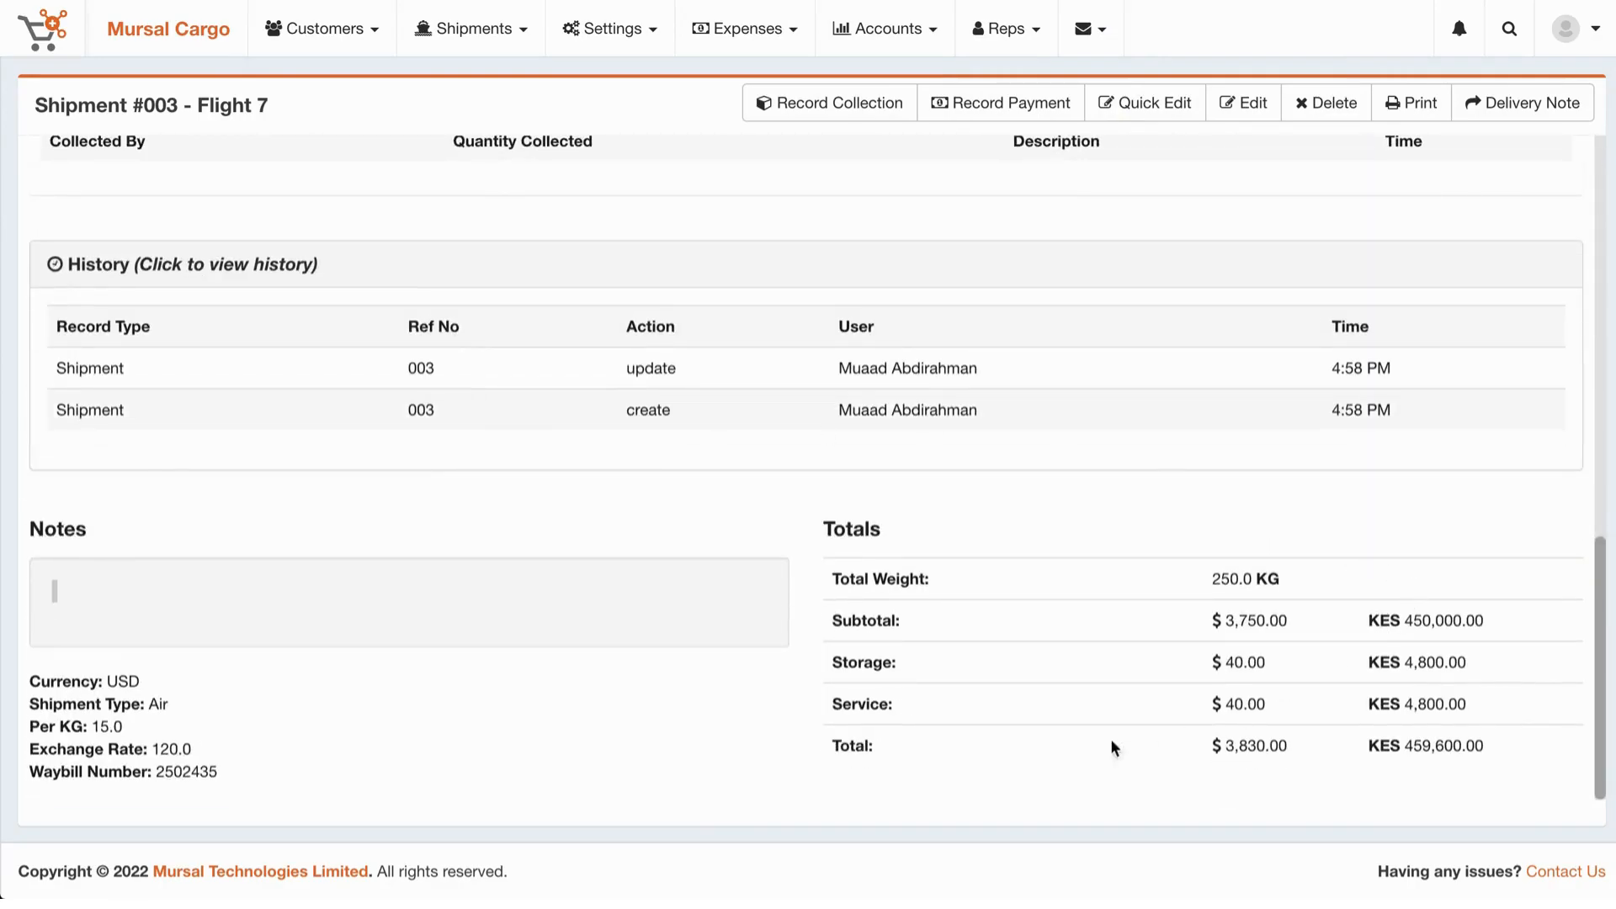
double_click(1225, 750)
drag(1295, 733, 1300, 739)
scroll(1299, 739, up, 10)
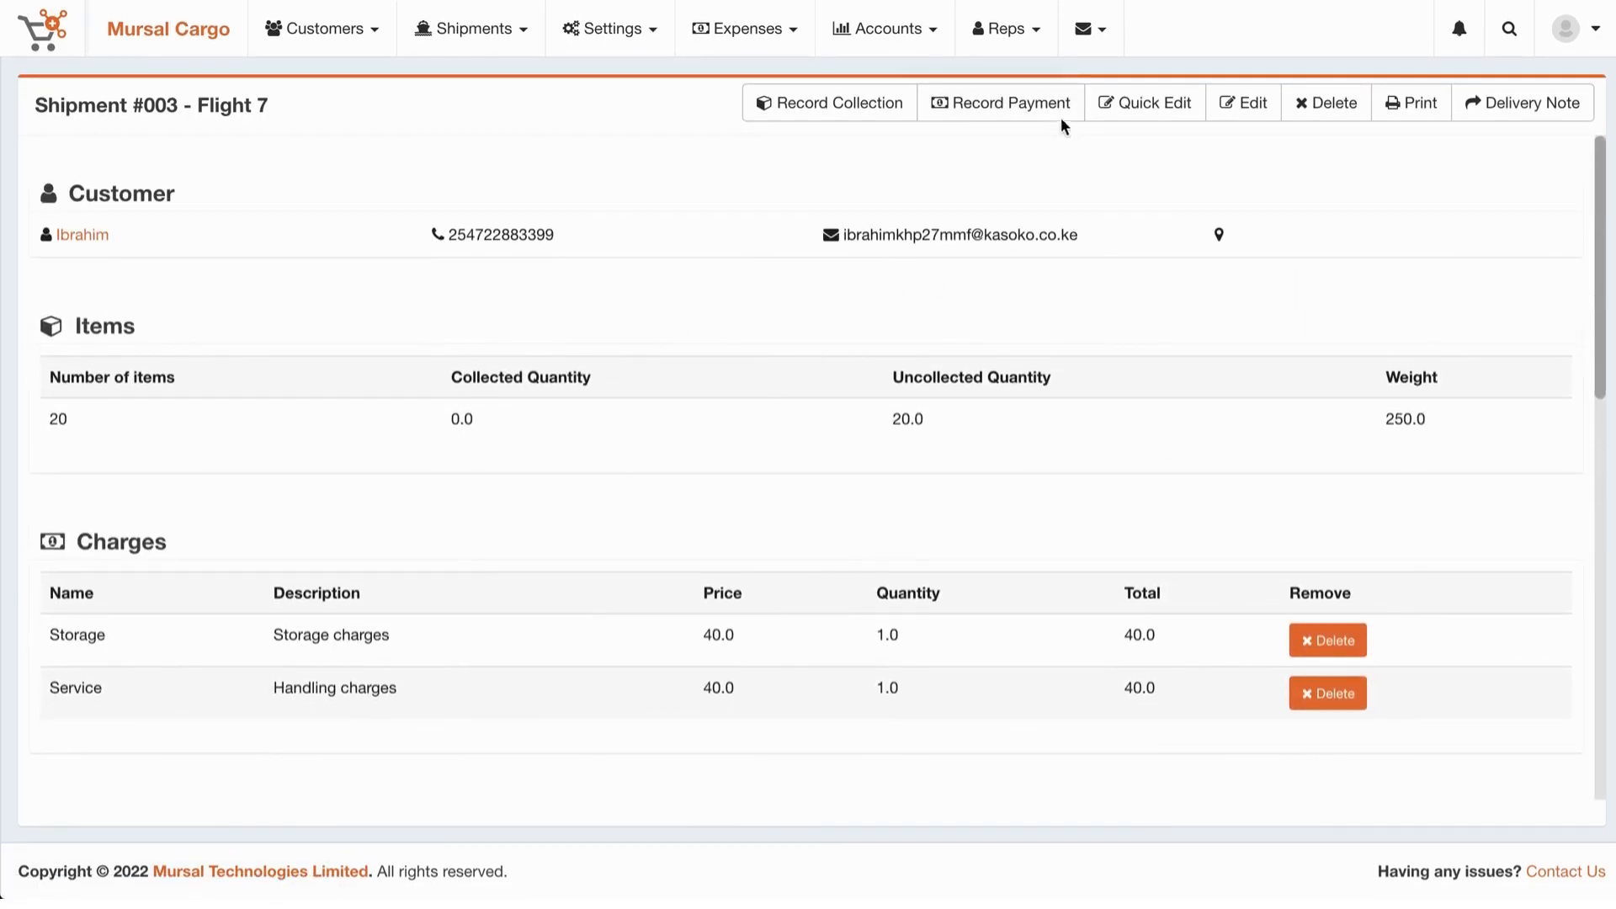
Start a payment record for the shipment with amount 1500, receipt number 544358 and USD as the currency
click(1001, 104)
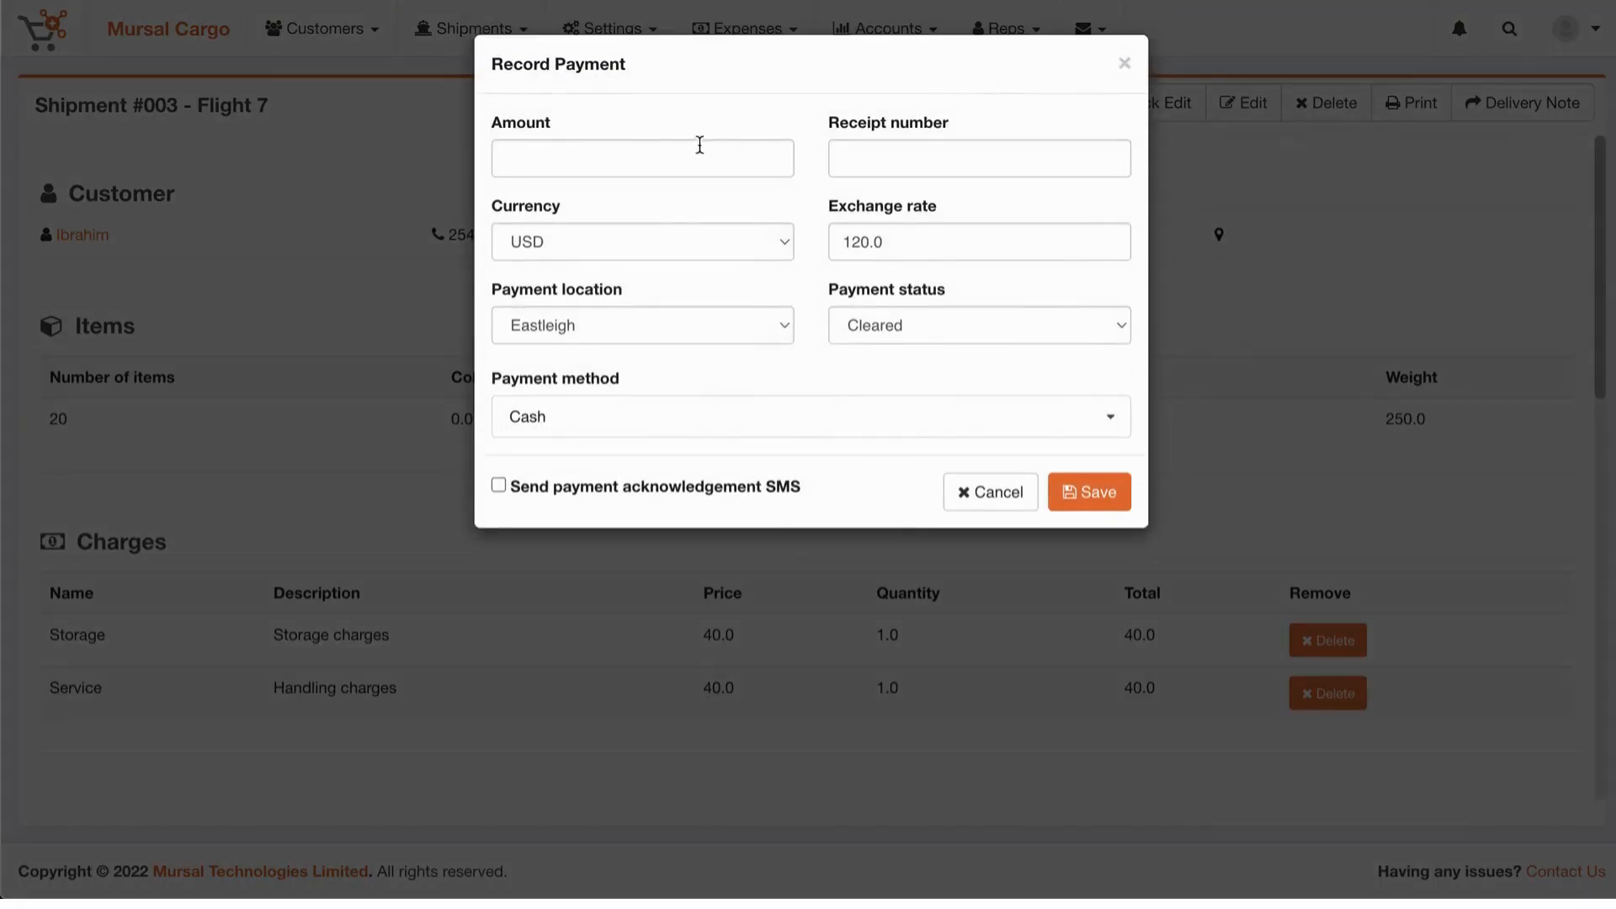
click(643, 150)
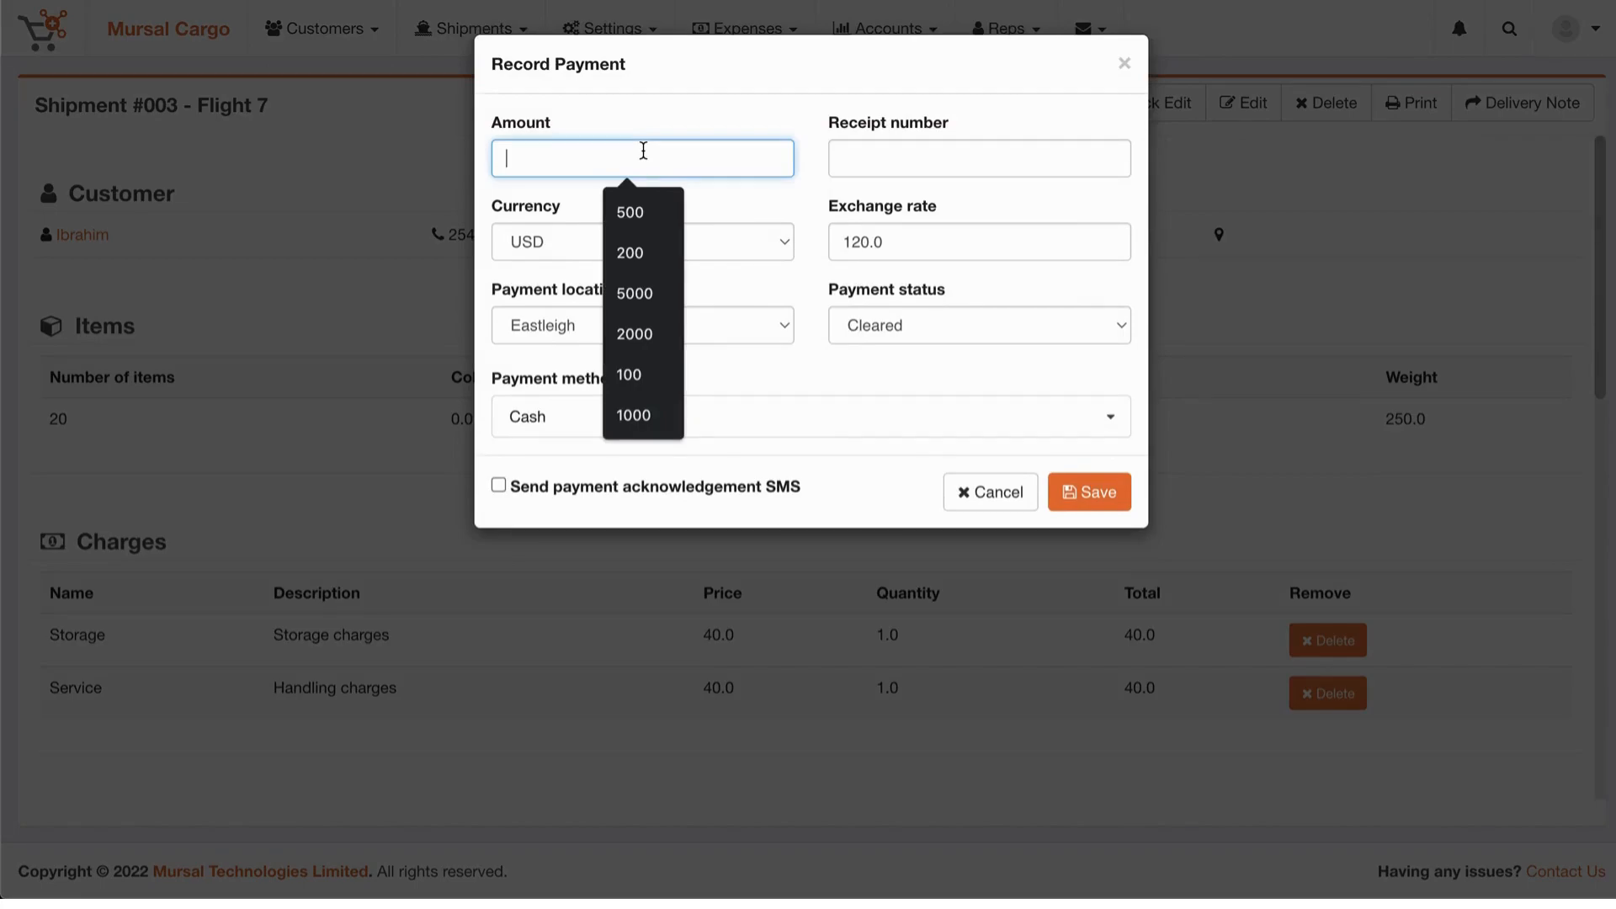
text(1500)
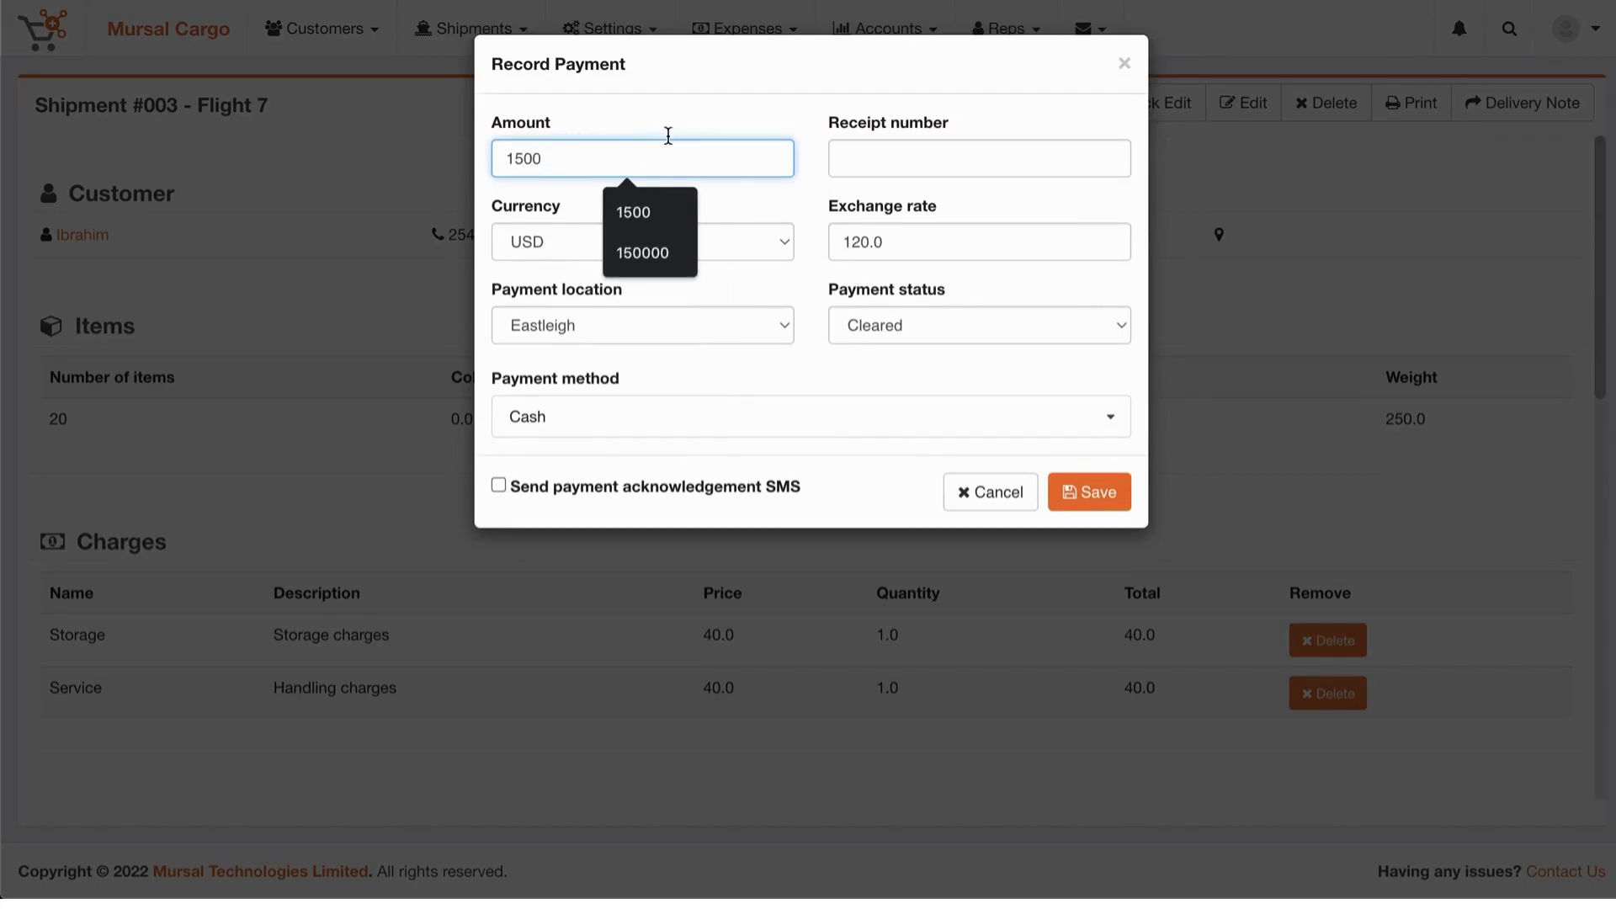
click(874, 144)
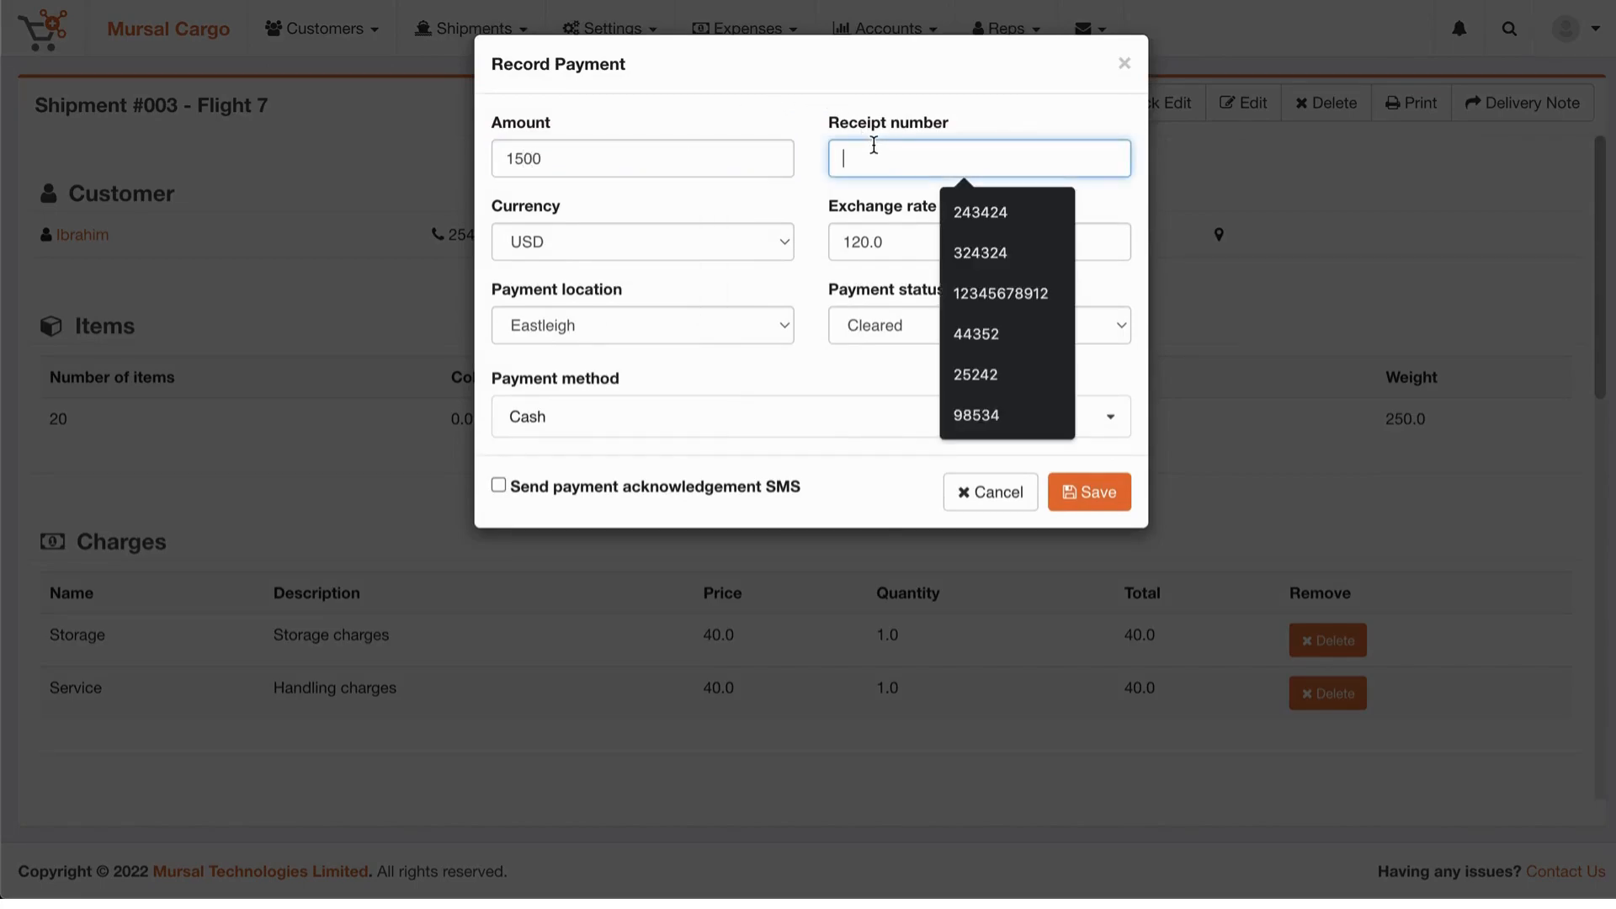
text(544358)
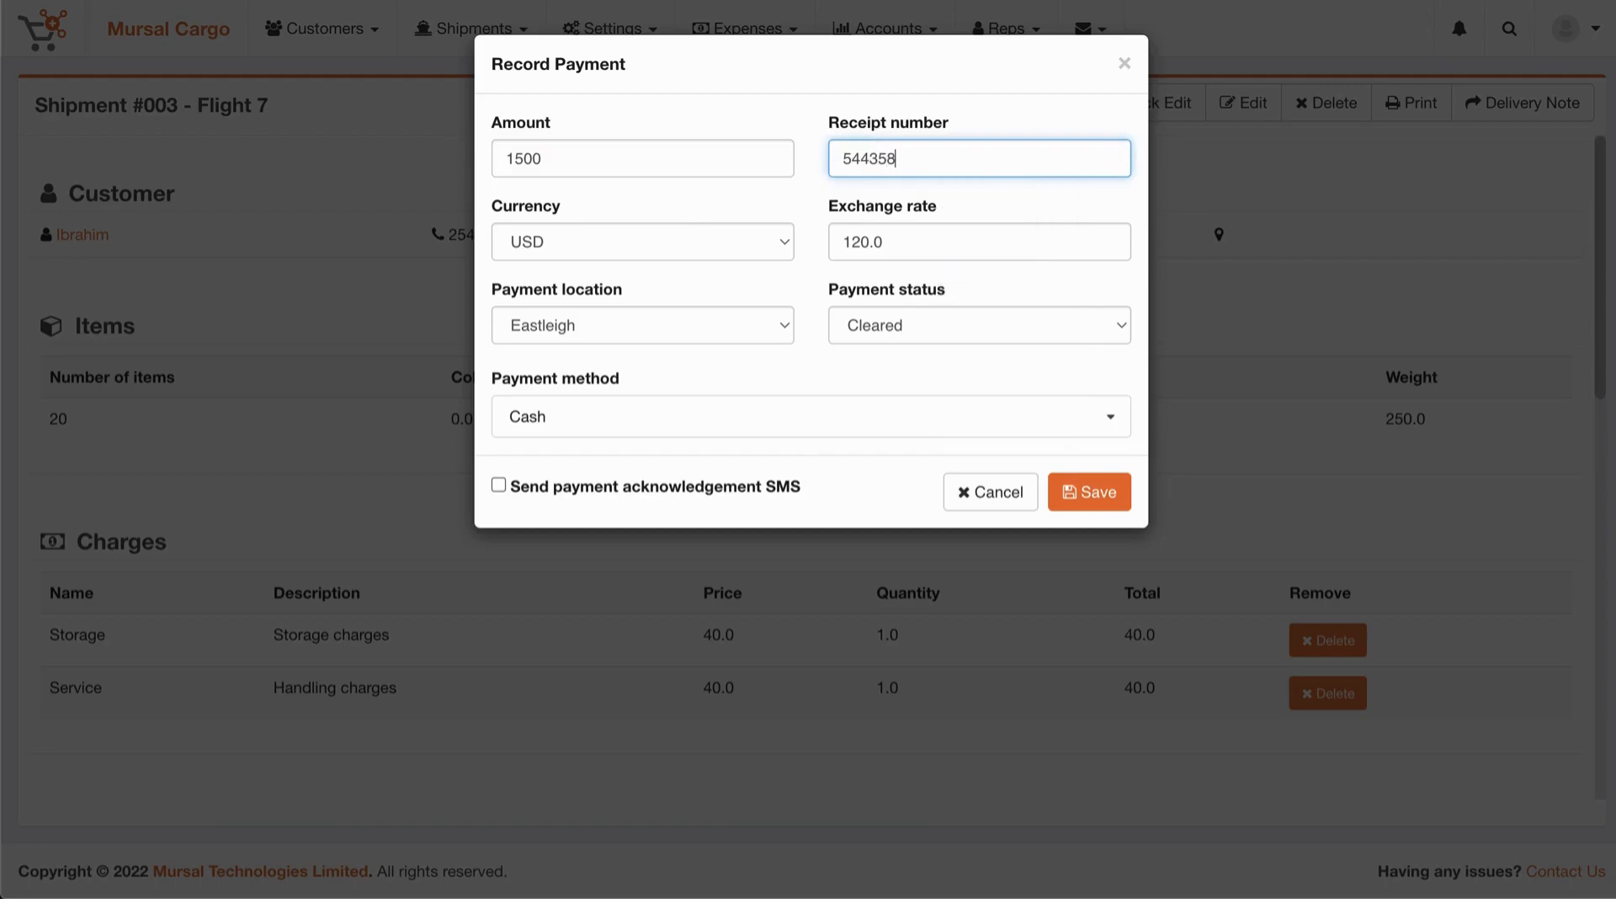
click(568, 240)
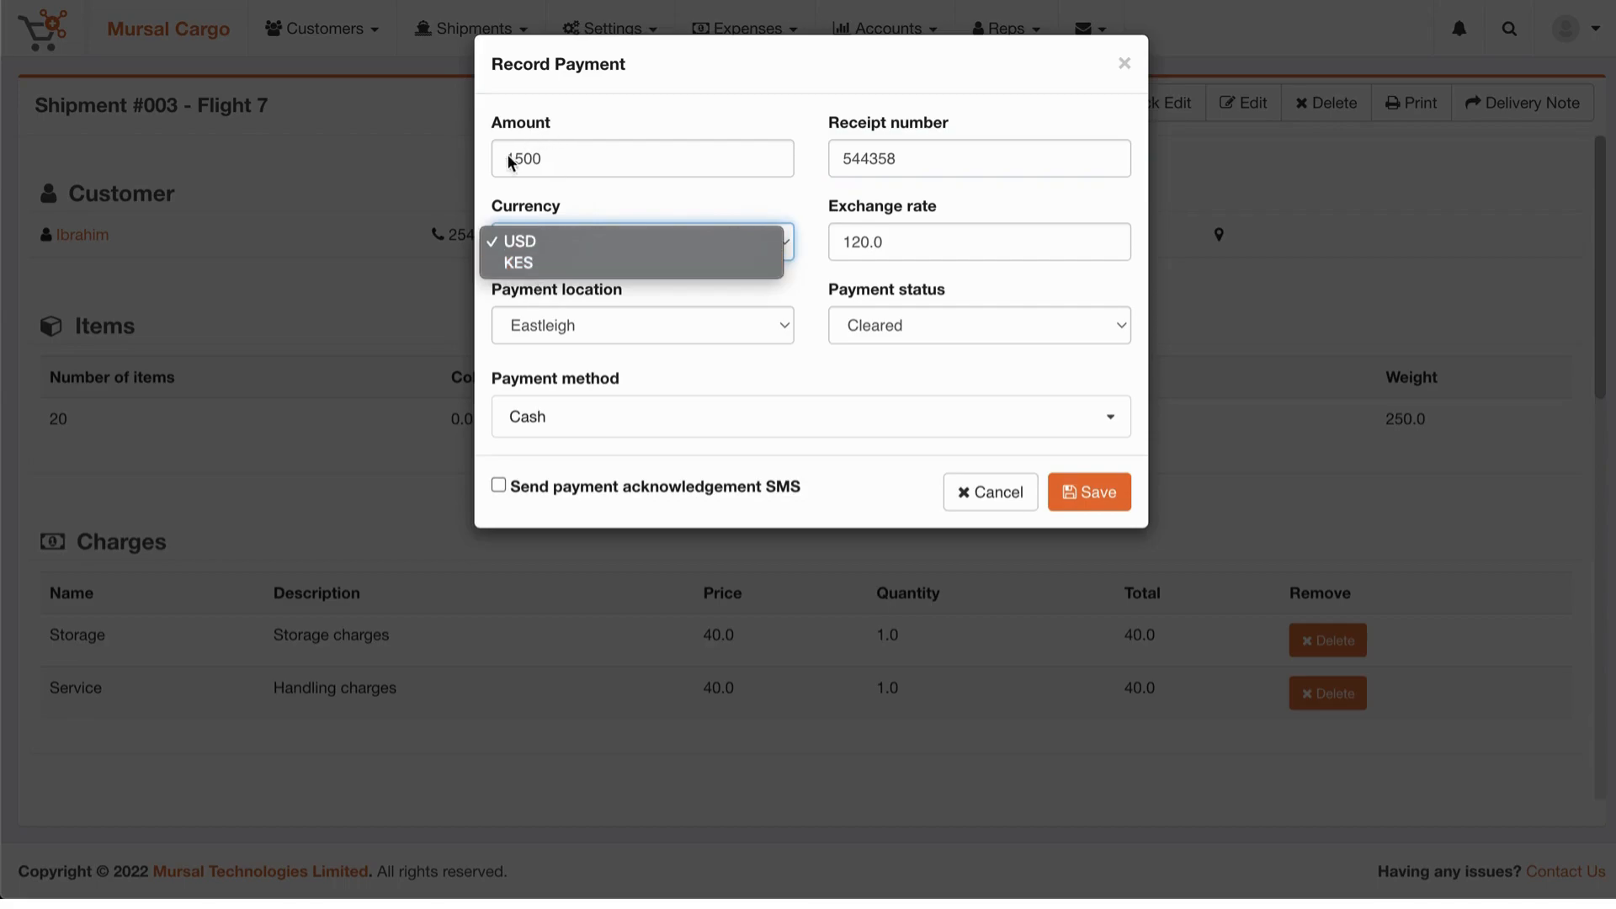
click(544, 246)
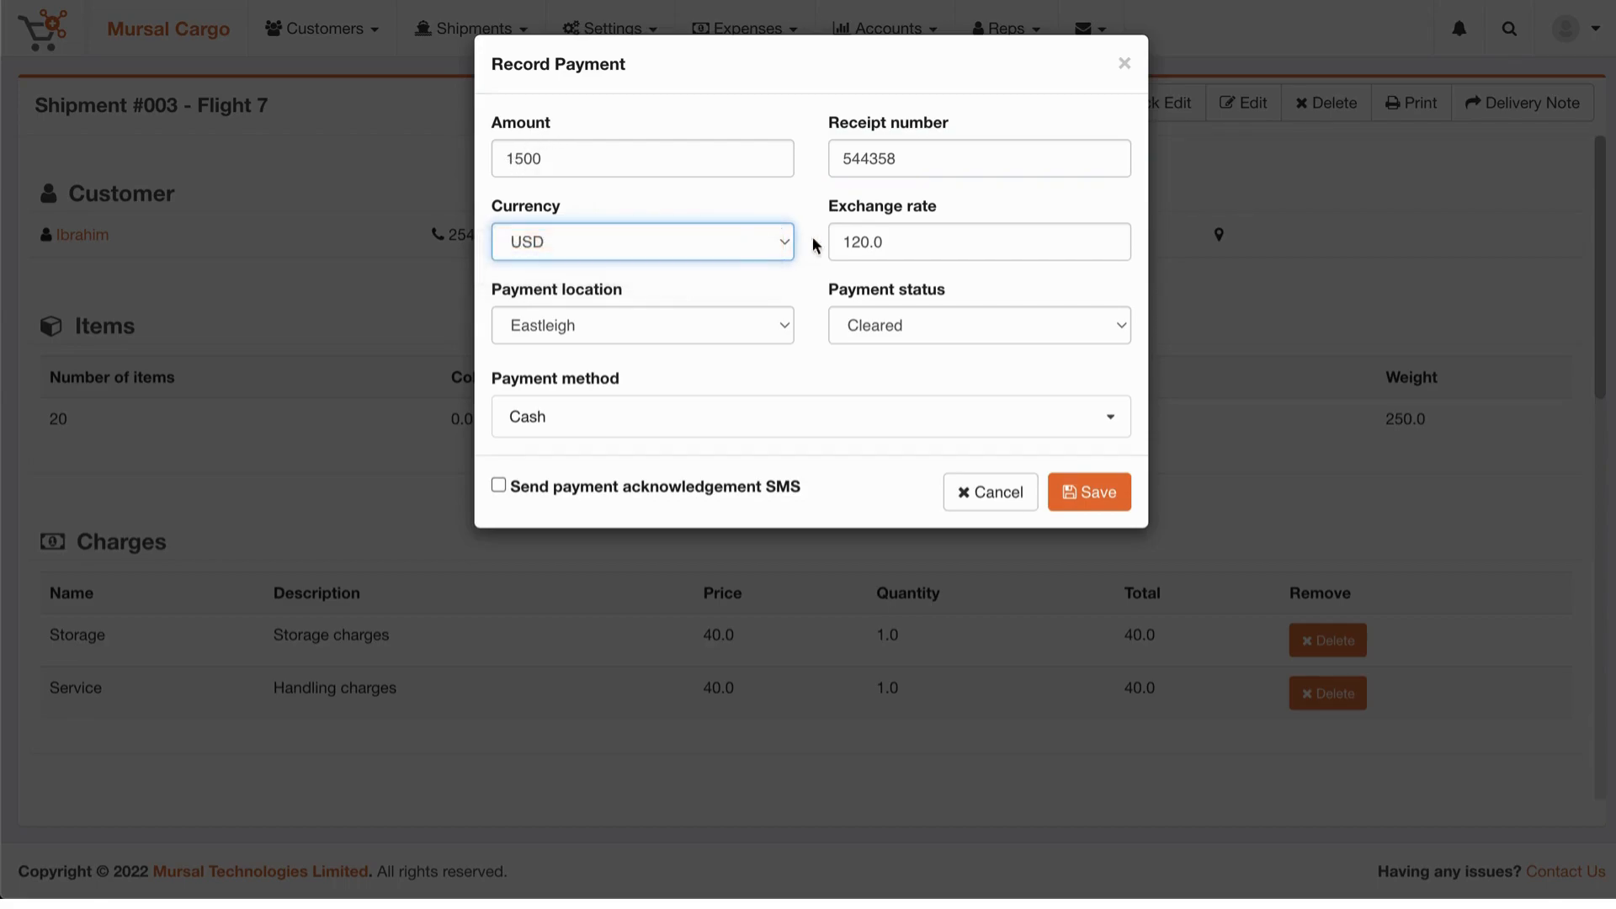
Keep the payment's exchange rate at 120.0, location Eastleigh, status Cleared and method Cash after checking the available options
drag(844, 241, 891, 241)
click(921, 239)
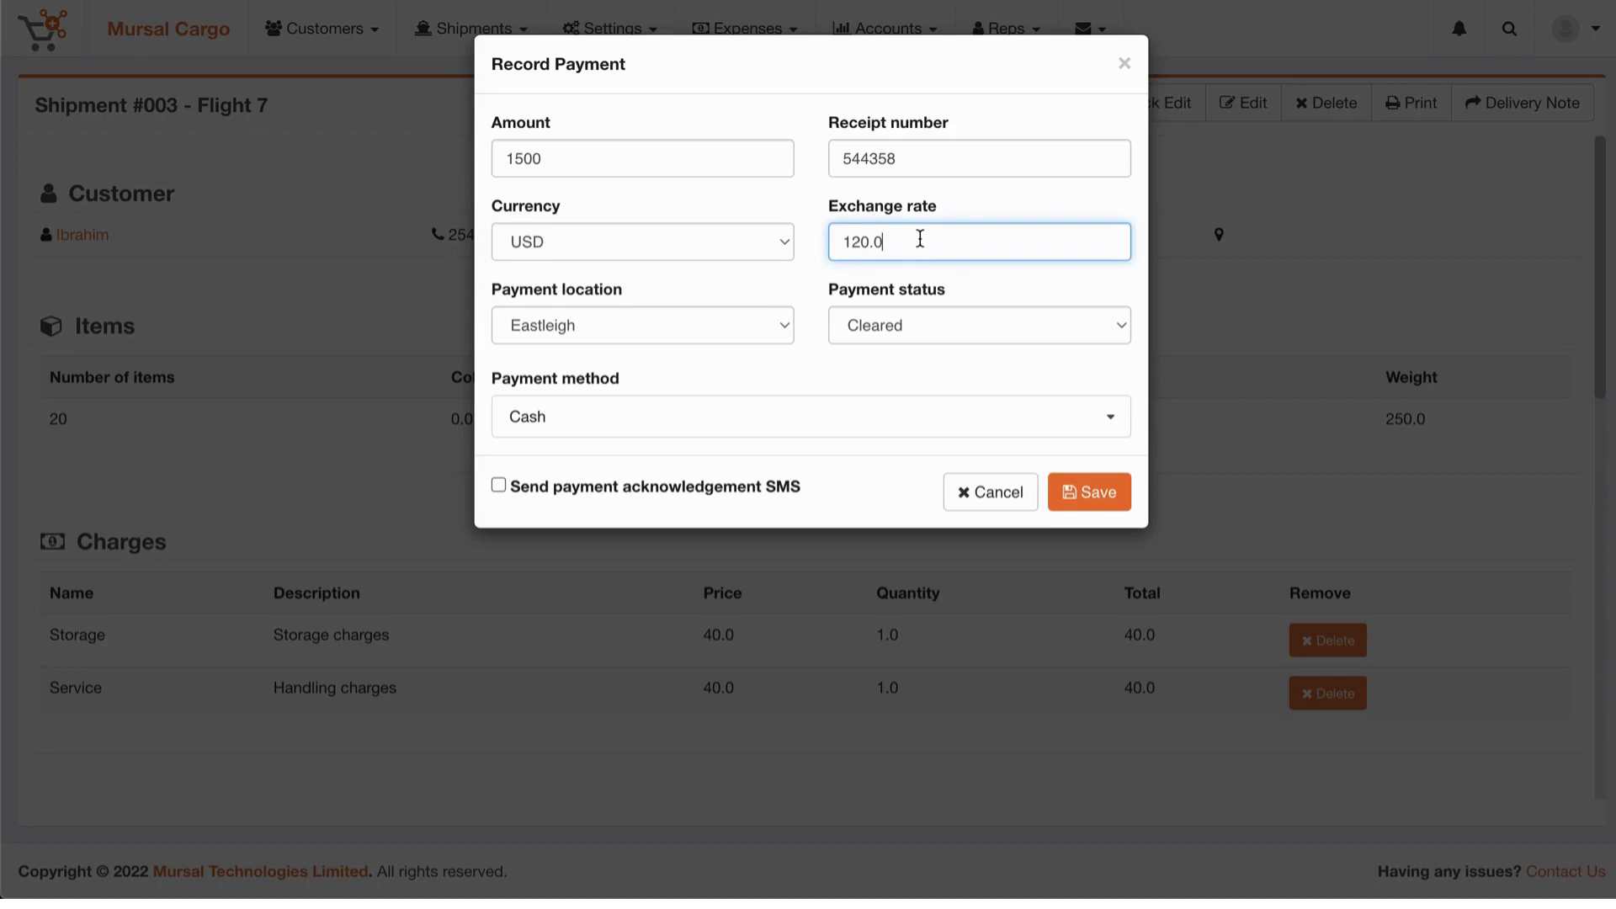
click(709, 325)
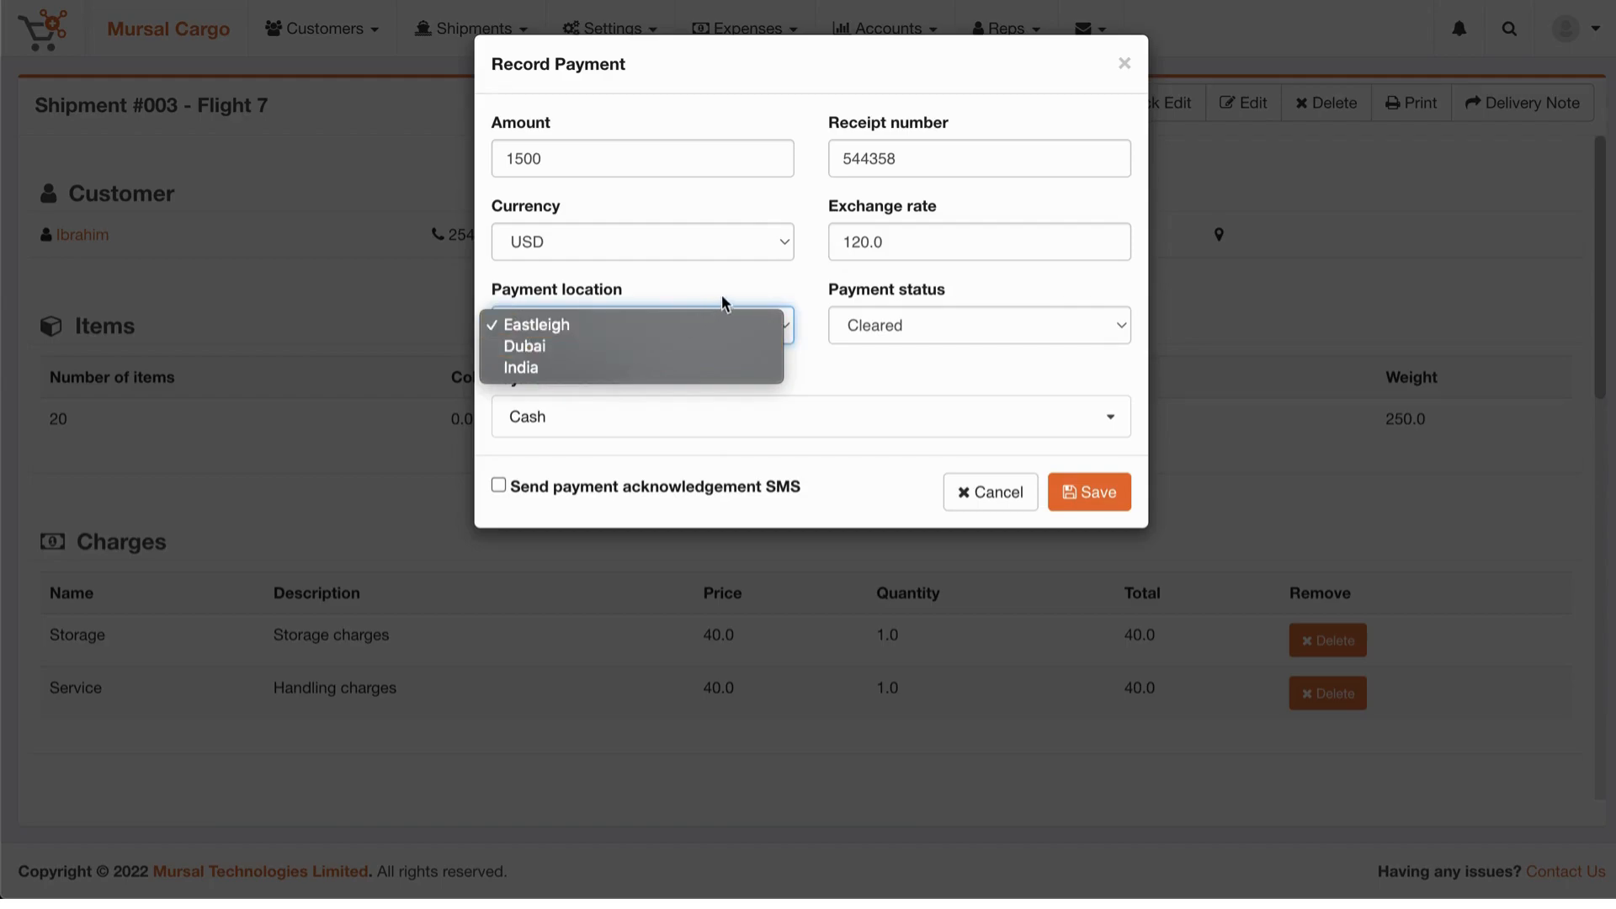
click(754, 278)
click(981, 328)
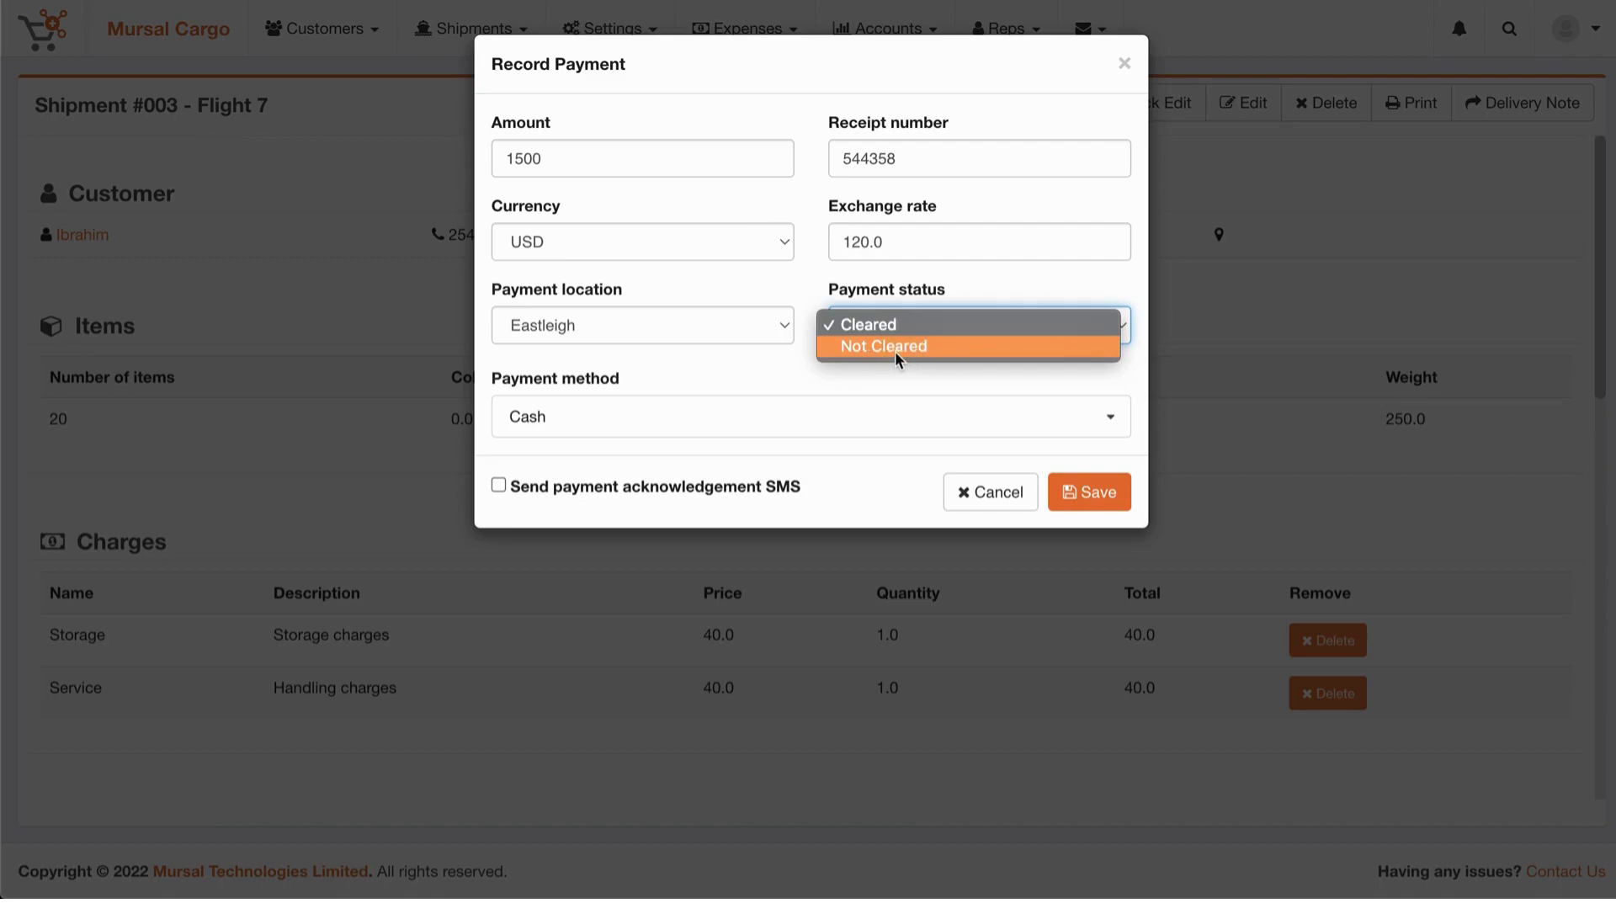
click(853, 326)
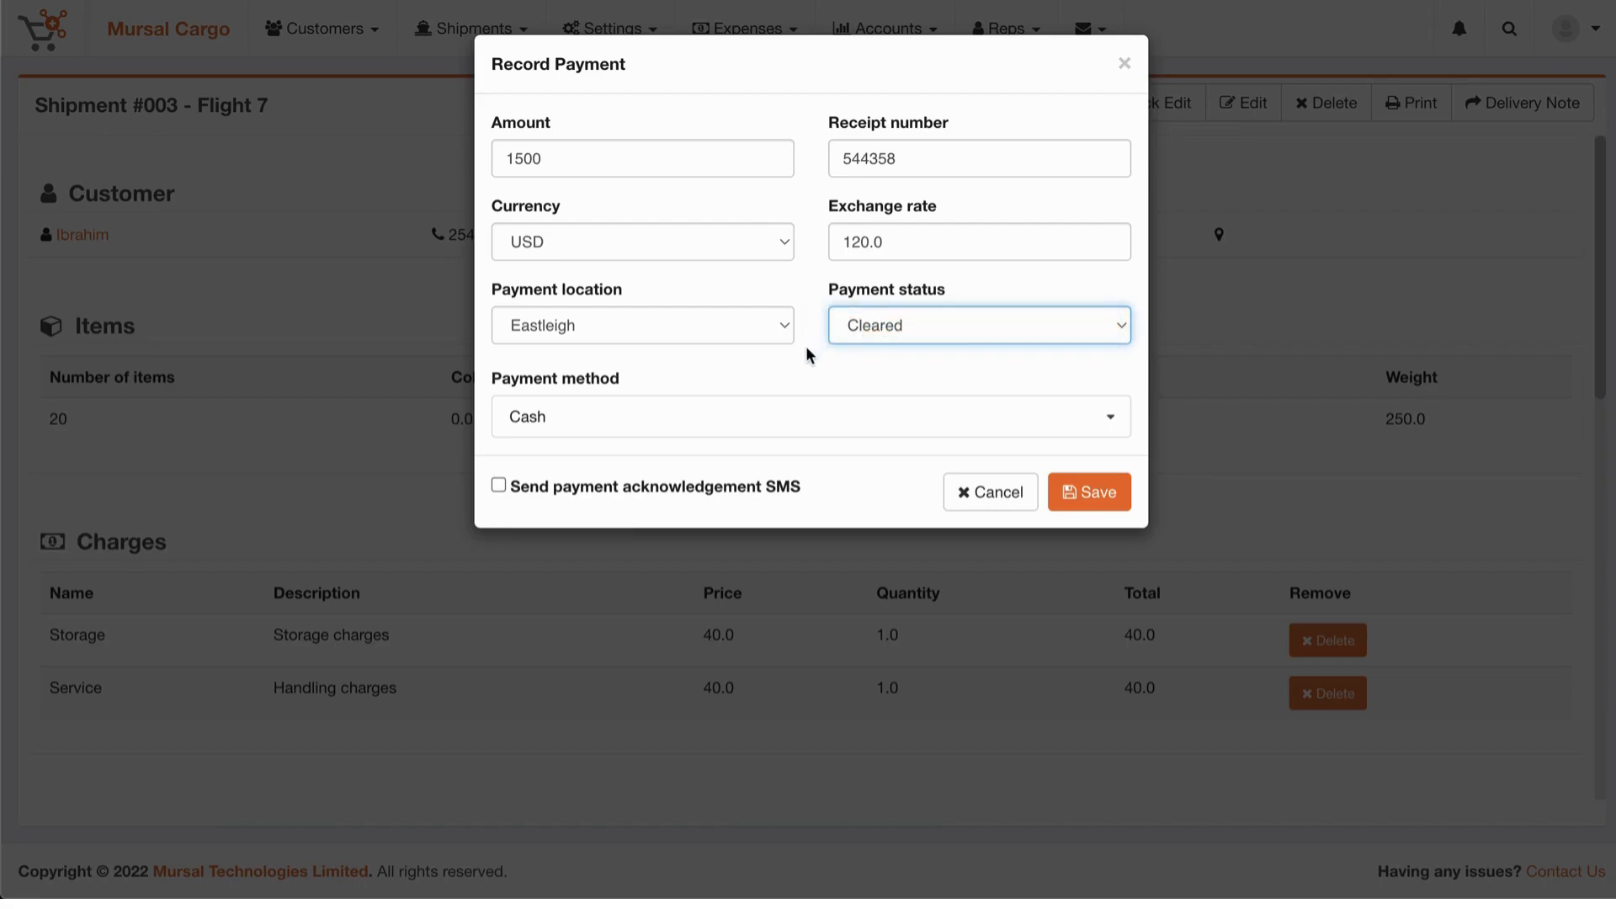
click(625, 416)
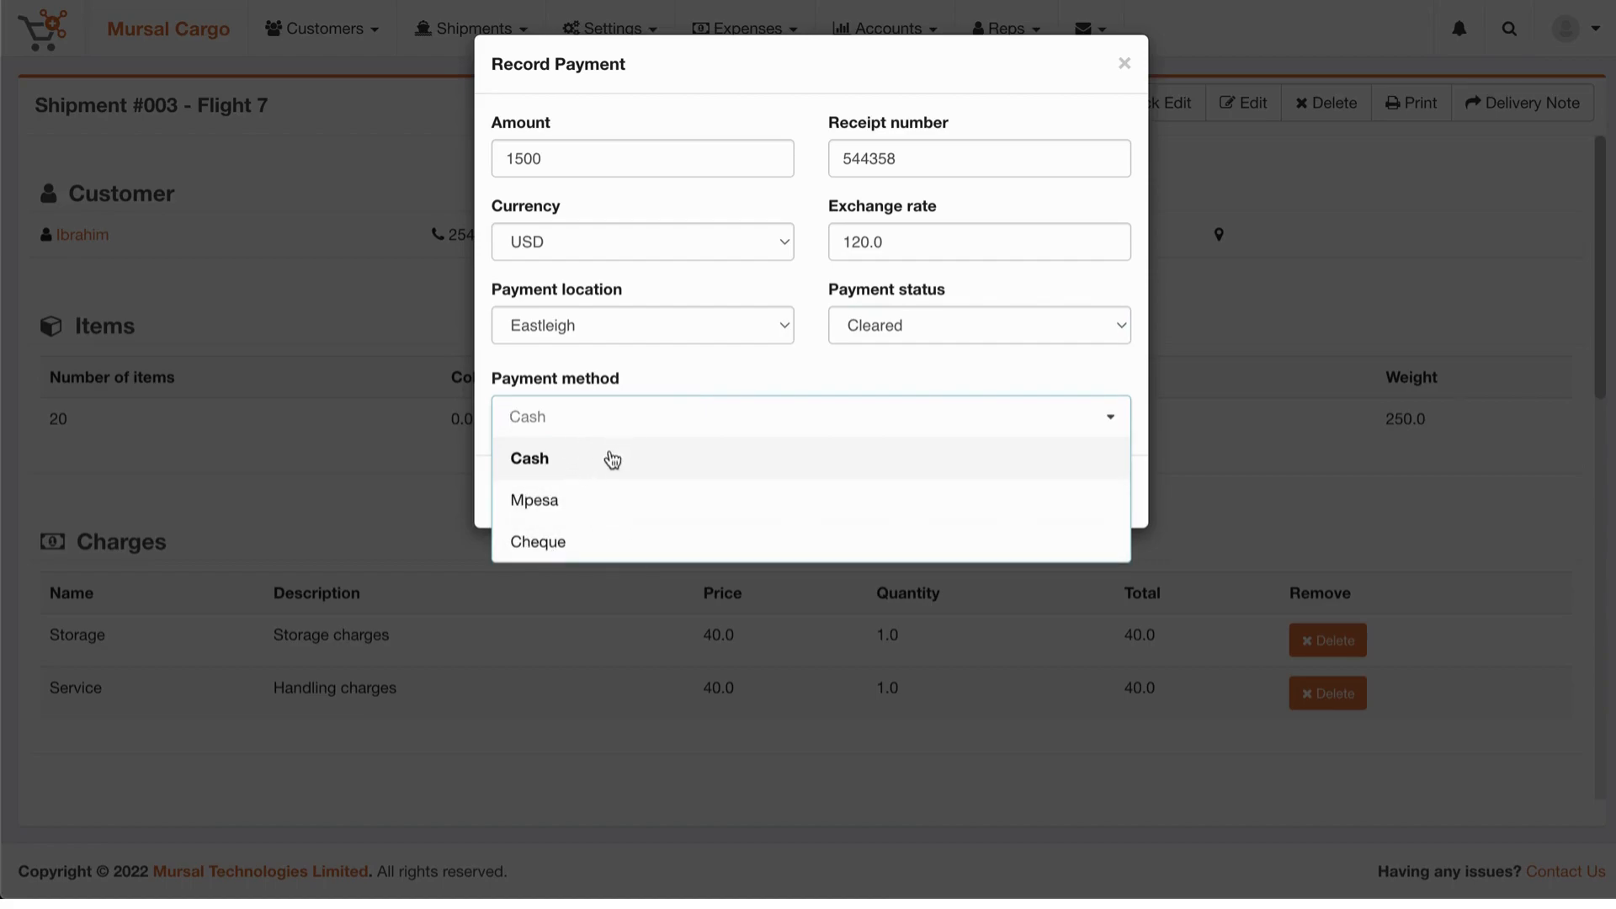
click(773, 371)
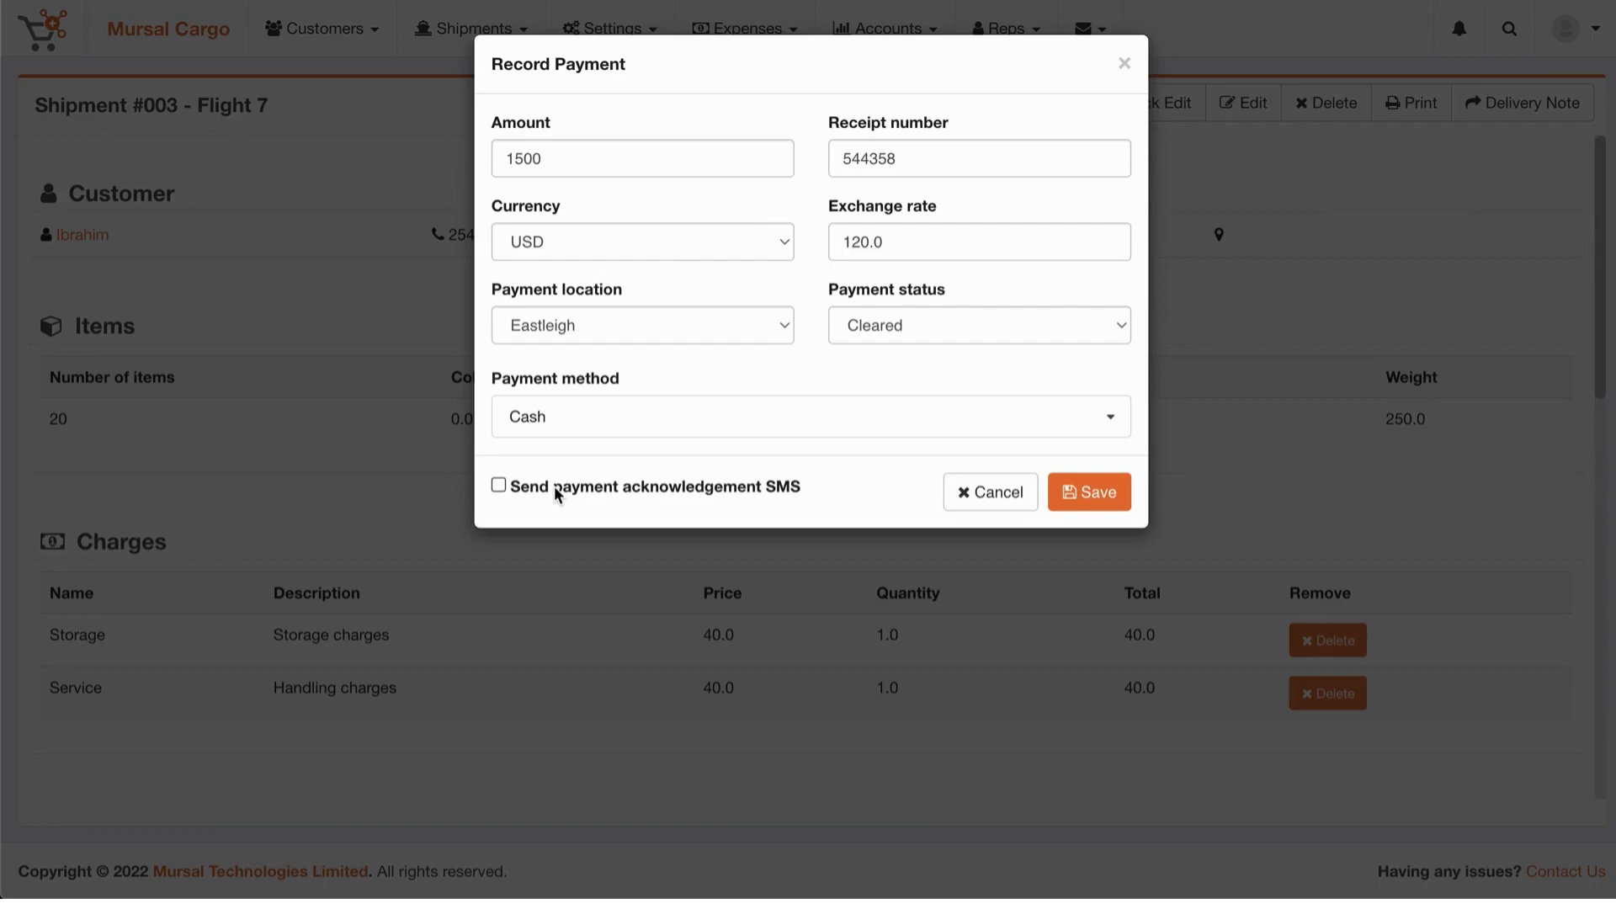
Preview the payment acknowledgement SMS, try adding text to its message, and turn the SMS off again
click(499, 485)
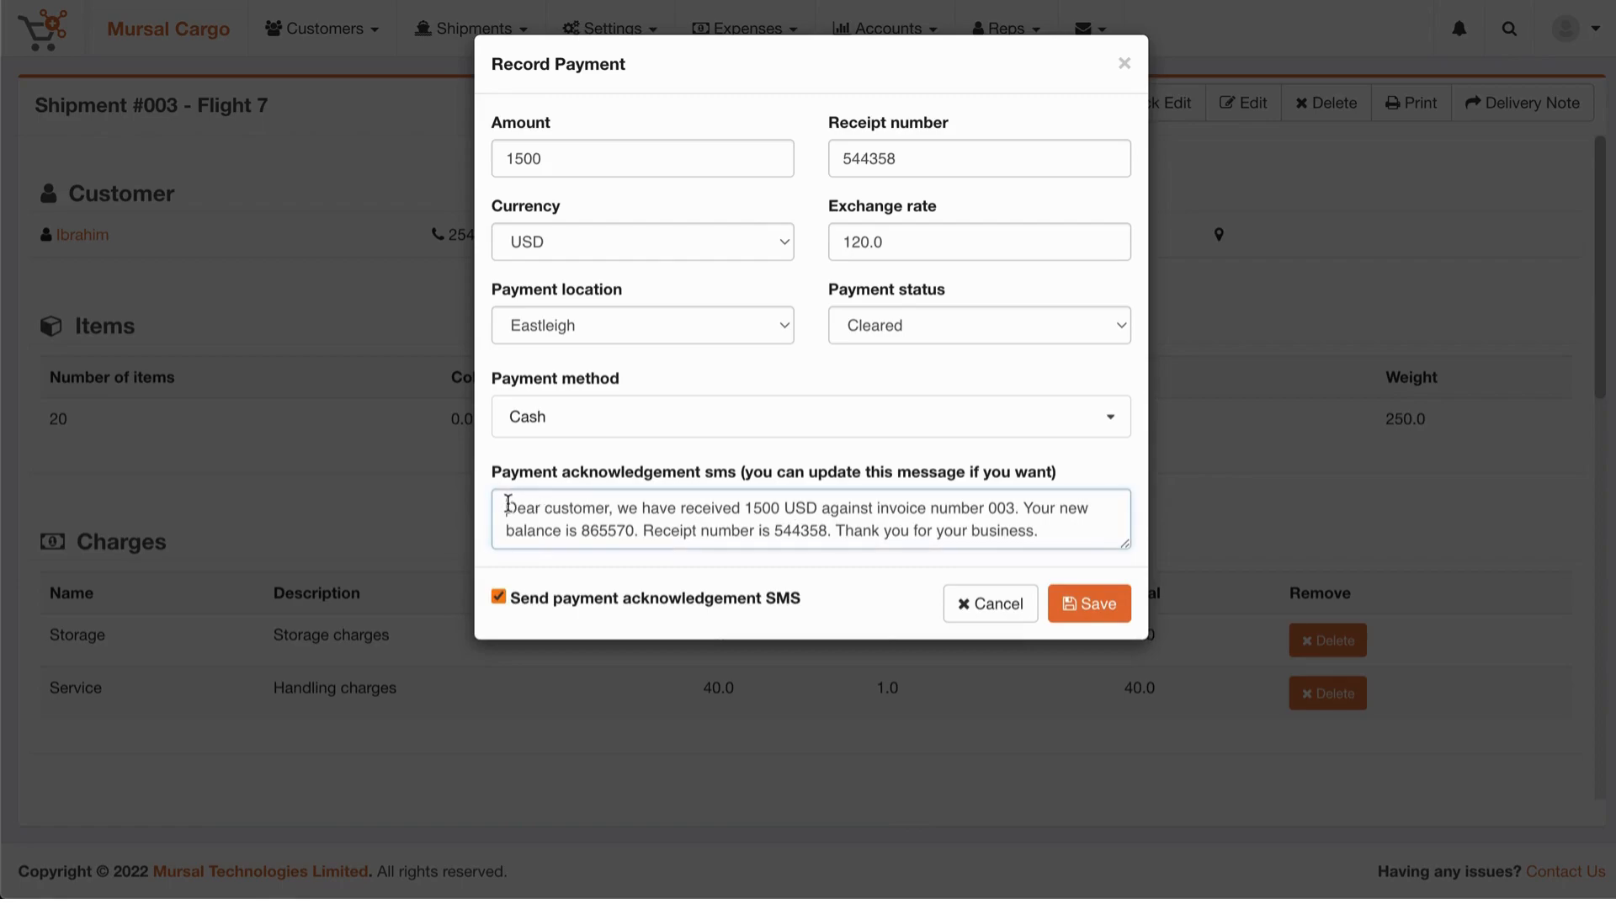
drag(513, 500, 1084, 537)
click(1084, 537)
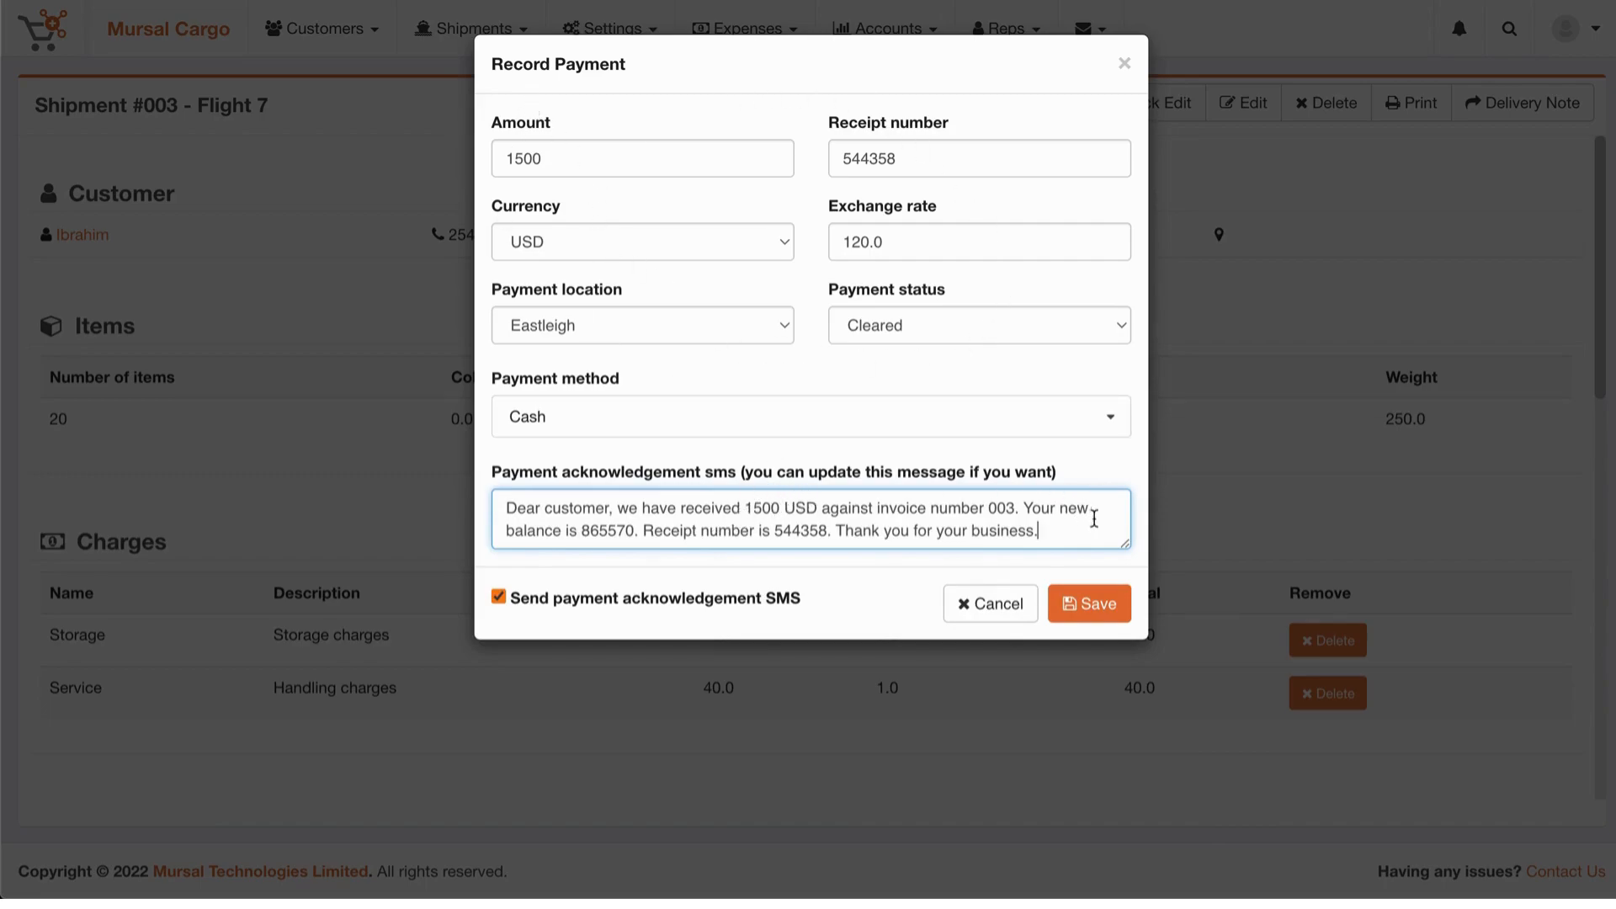
text(have)
key(BackSpace)
key(BackSpace)
key(BackSpace)
key(BackSpace)
click(499, 598)
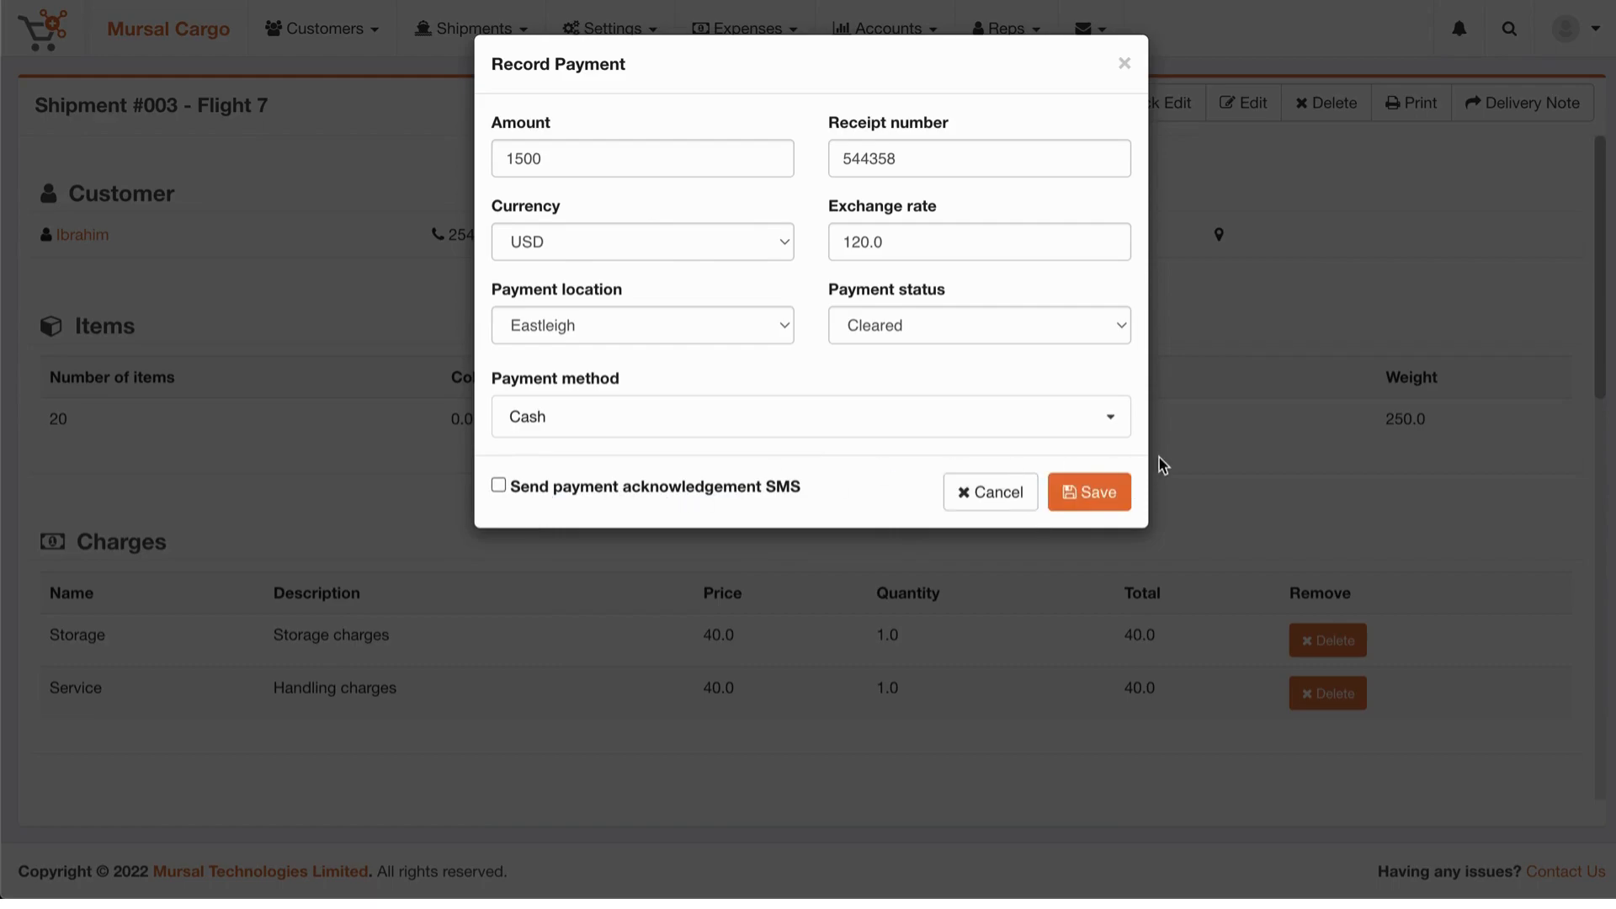
Save the payment and check its USD and KES amounts, the balance and the shipment's totals
click(1113, 492)
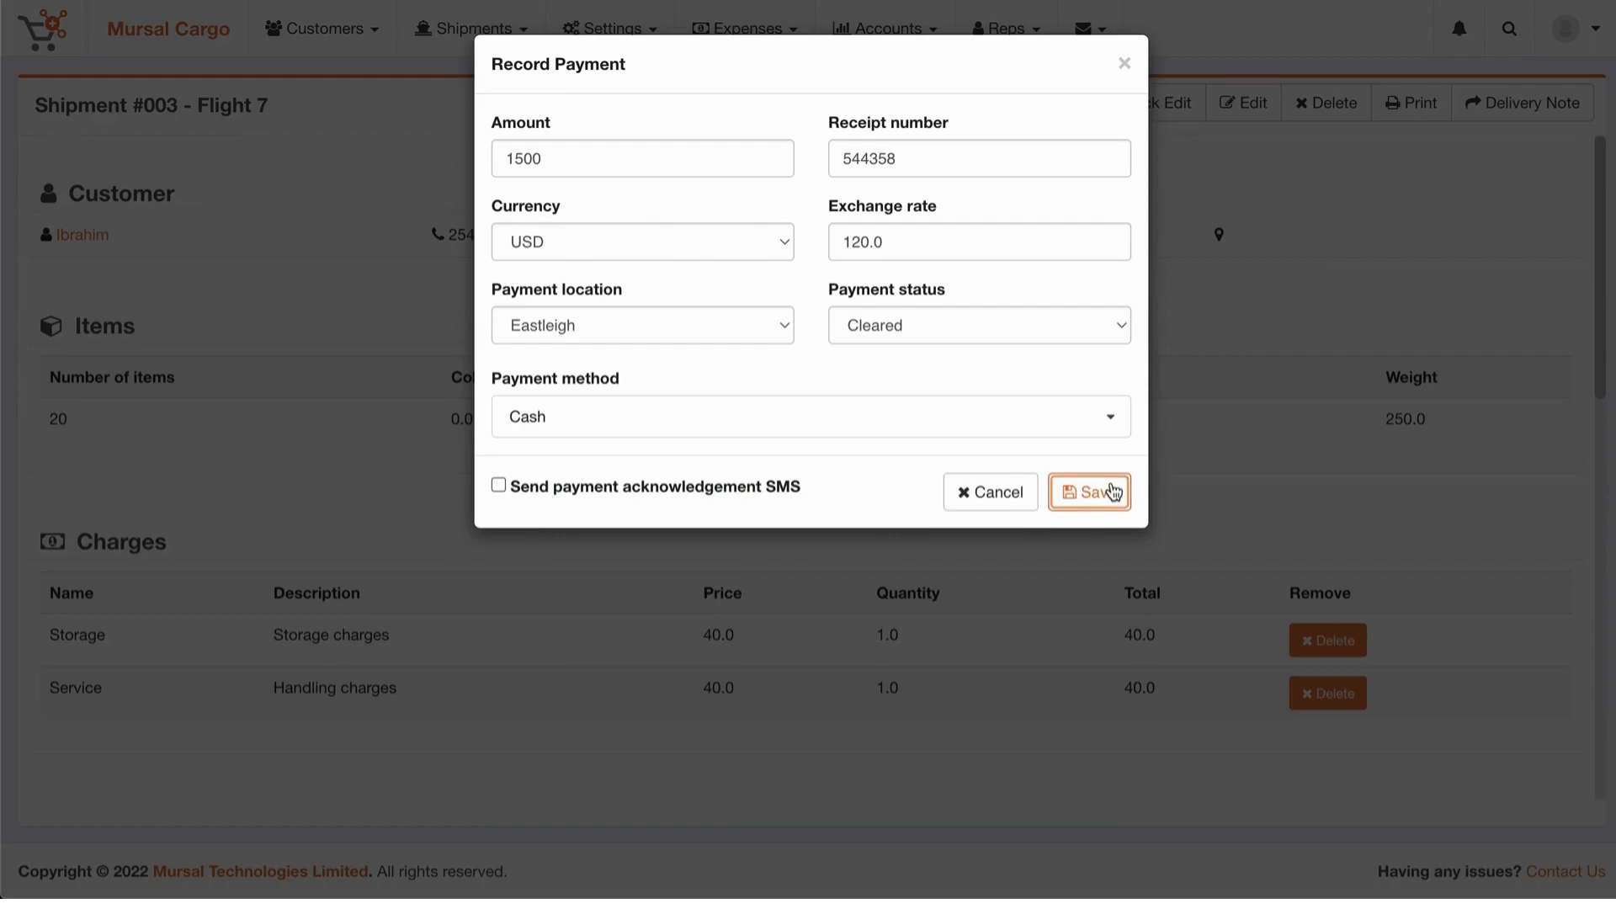
scroll(714, 380, down, 4)
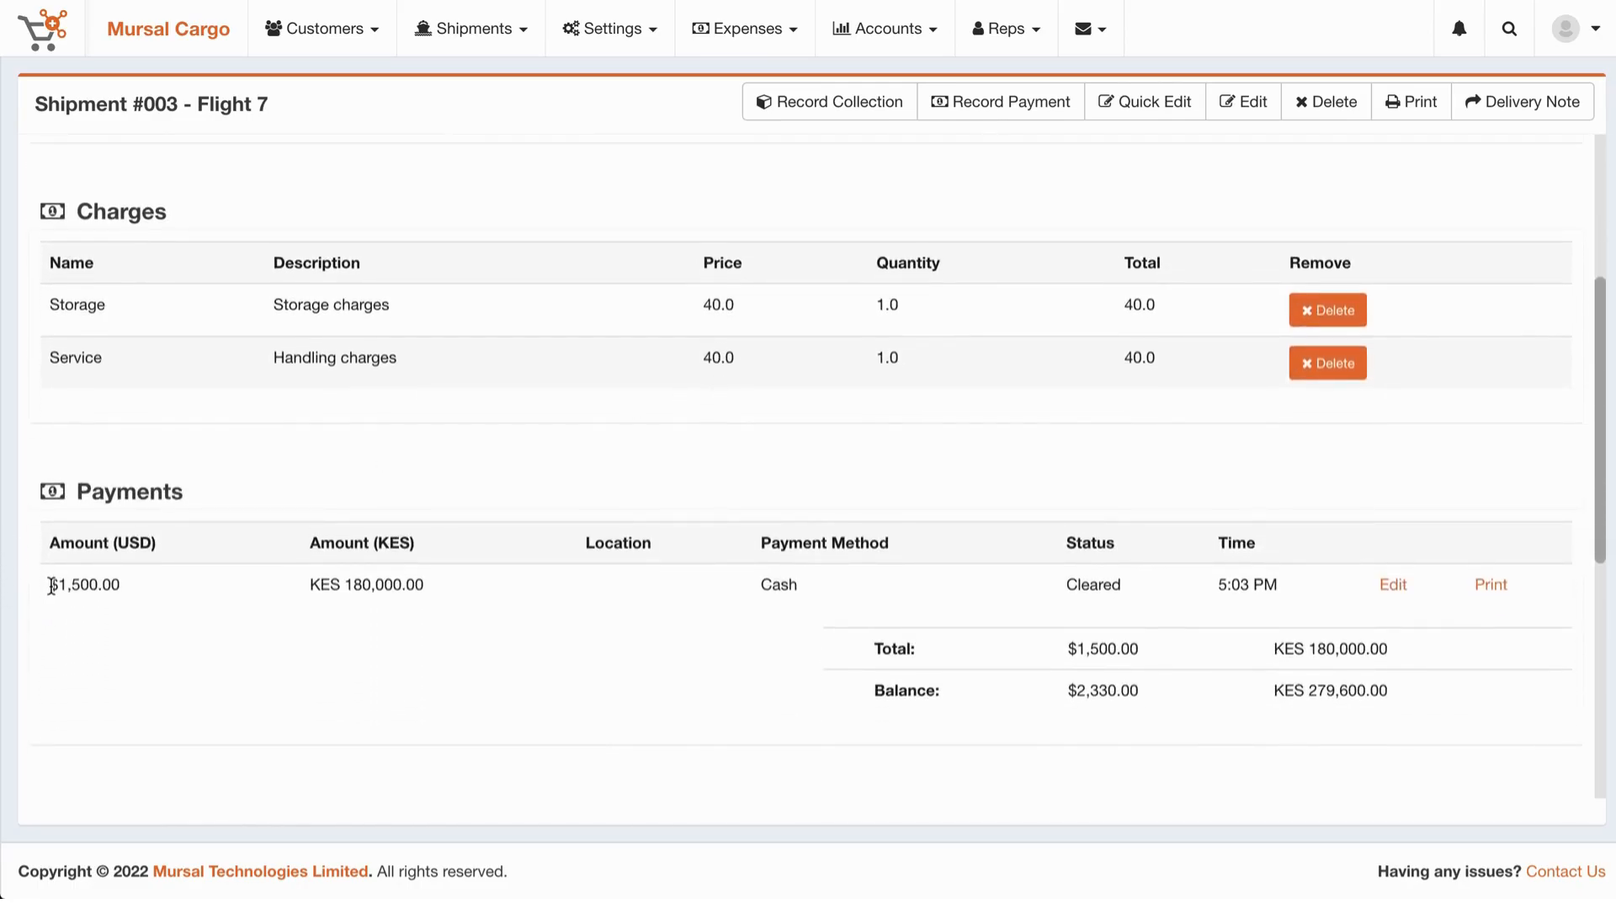
drag(51, 586, 878, 583)
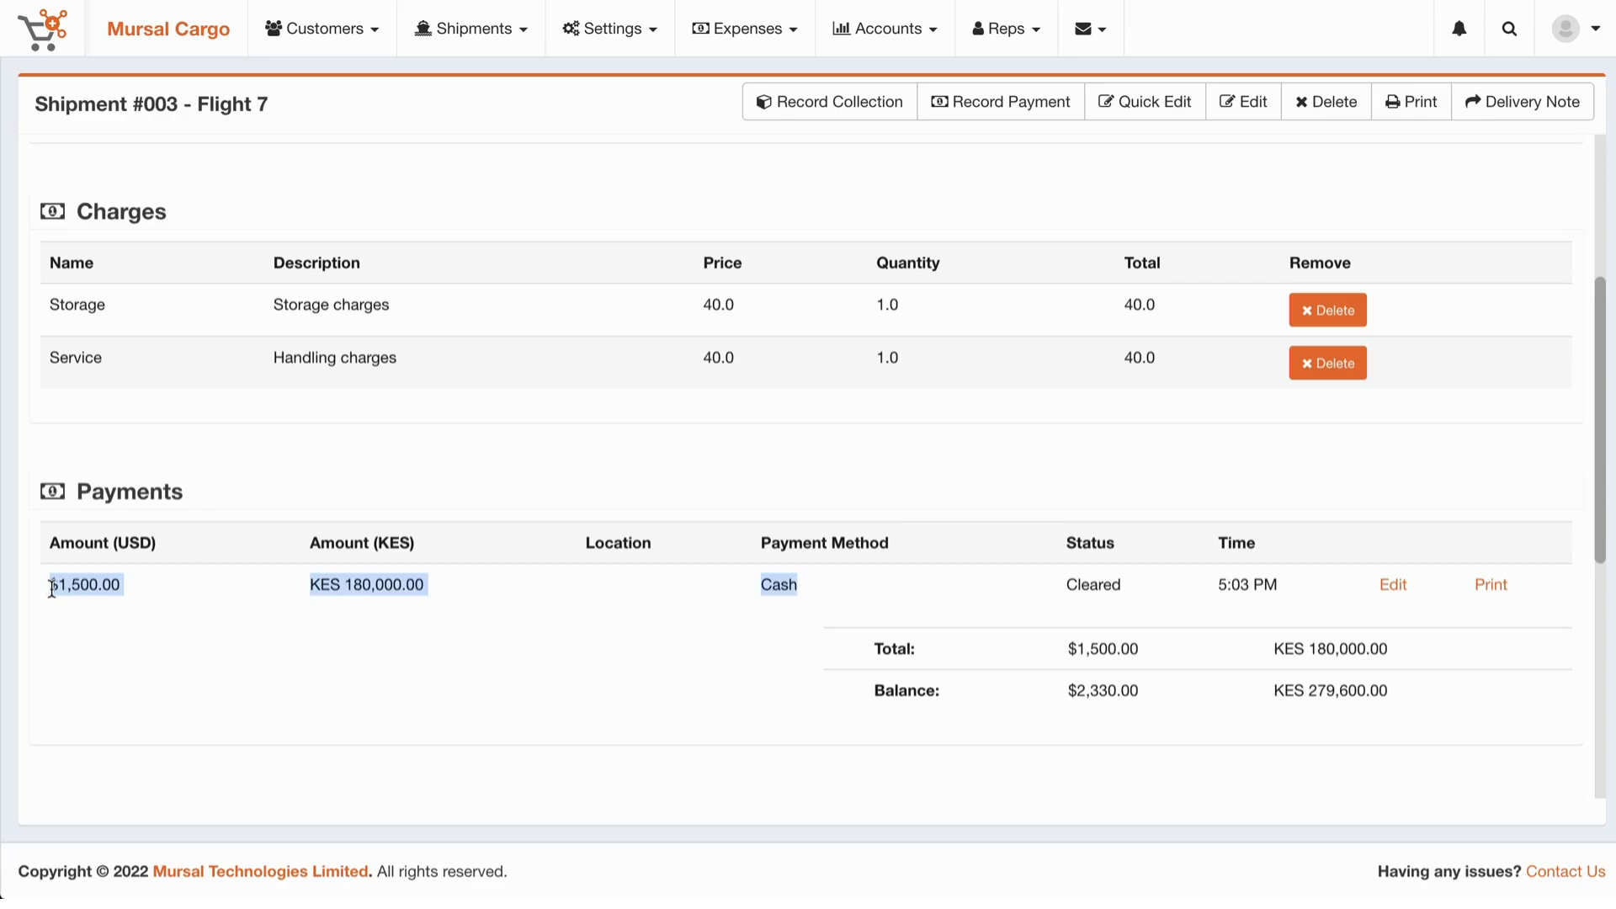
click(80, 581)
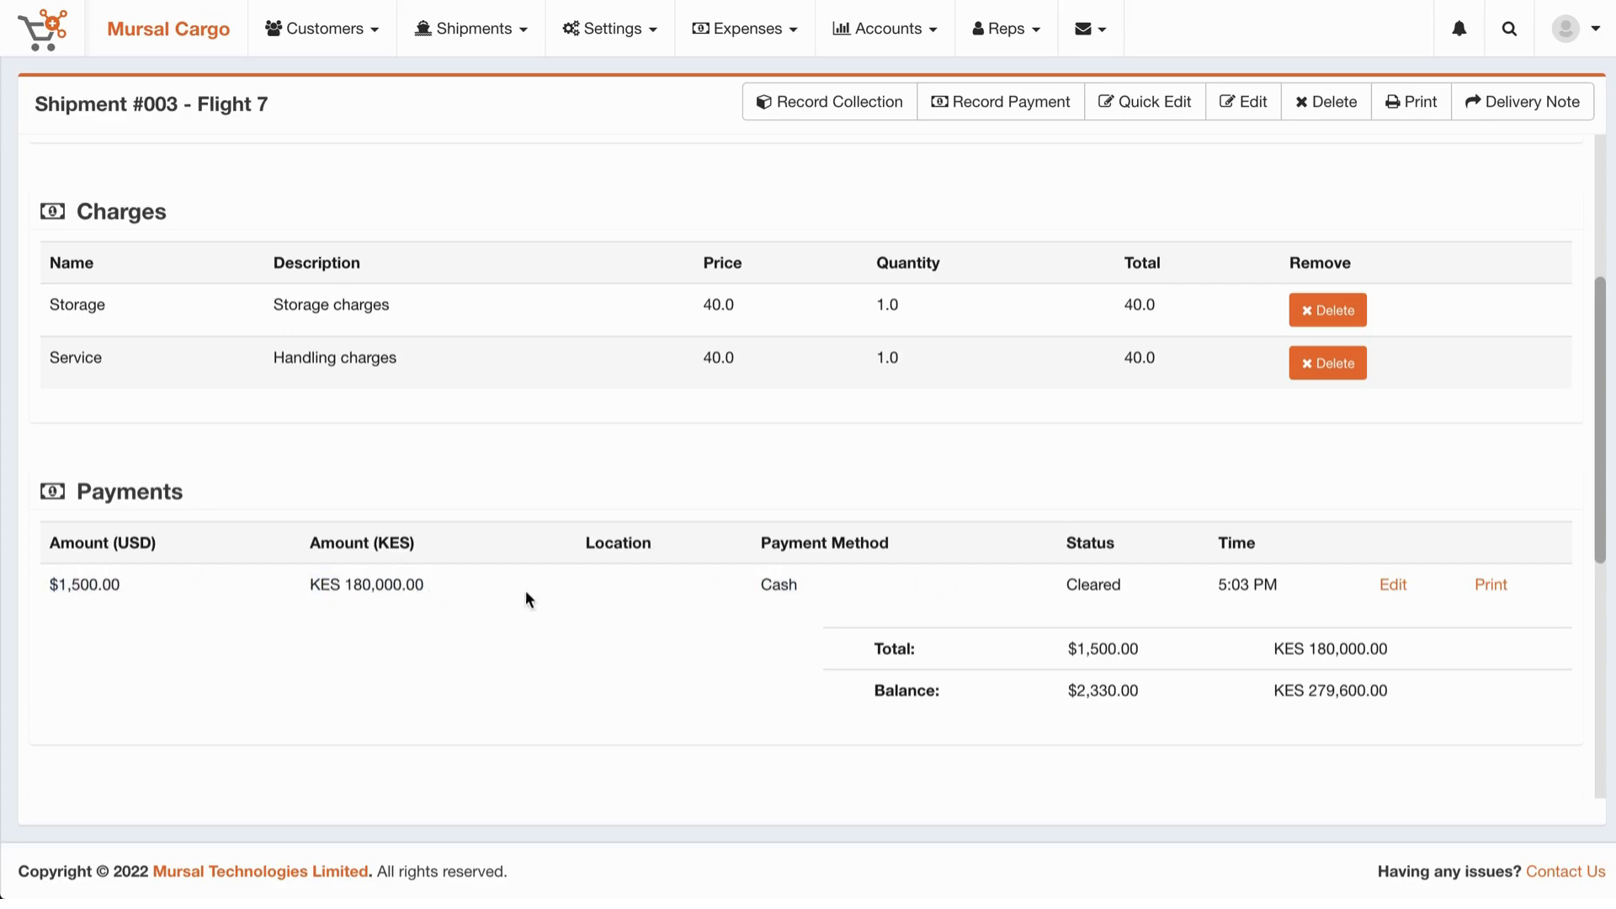
double_click(352, 583)
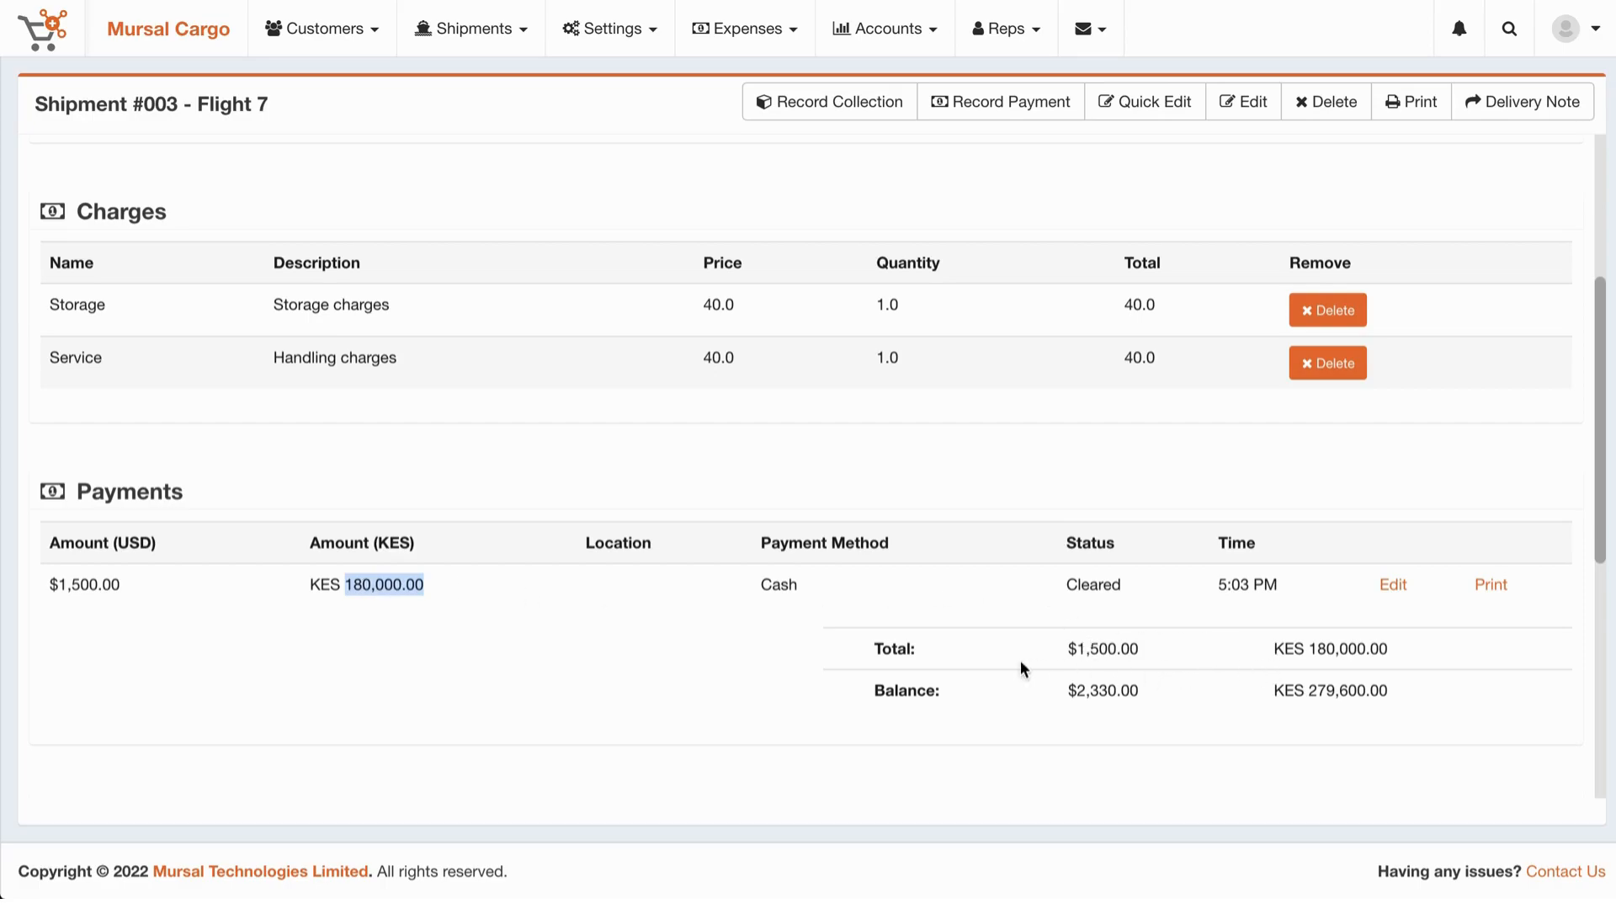
click(1145, 697)
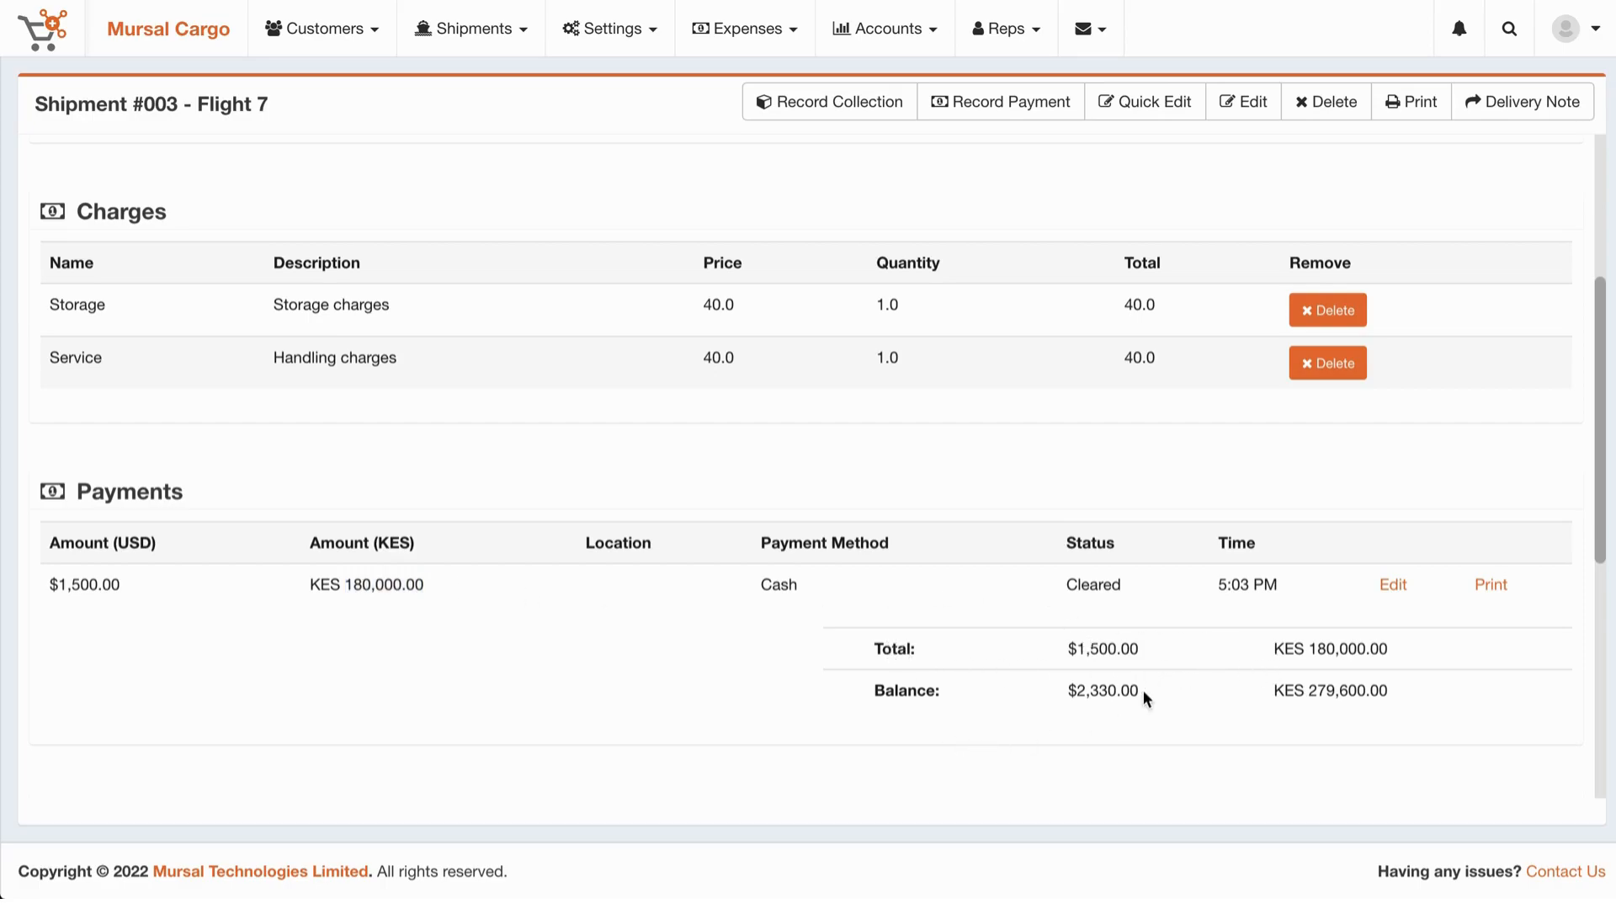
drag(1143, 637, 1189, 690)
click(1076, 692)
scroll(1187, 684, down, 6)
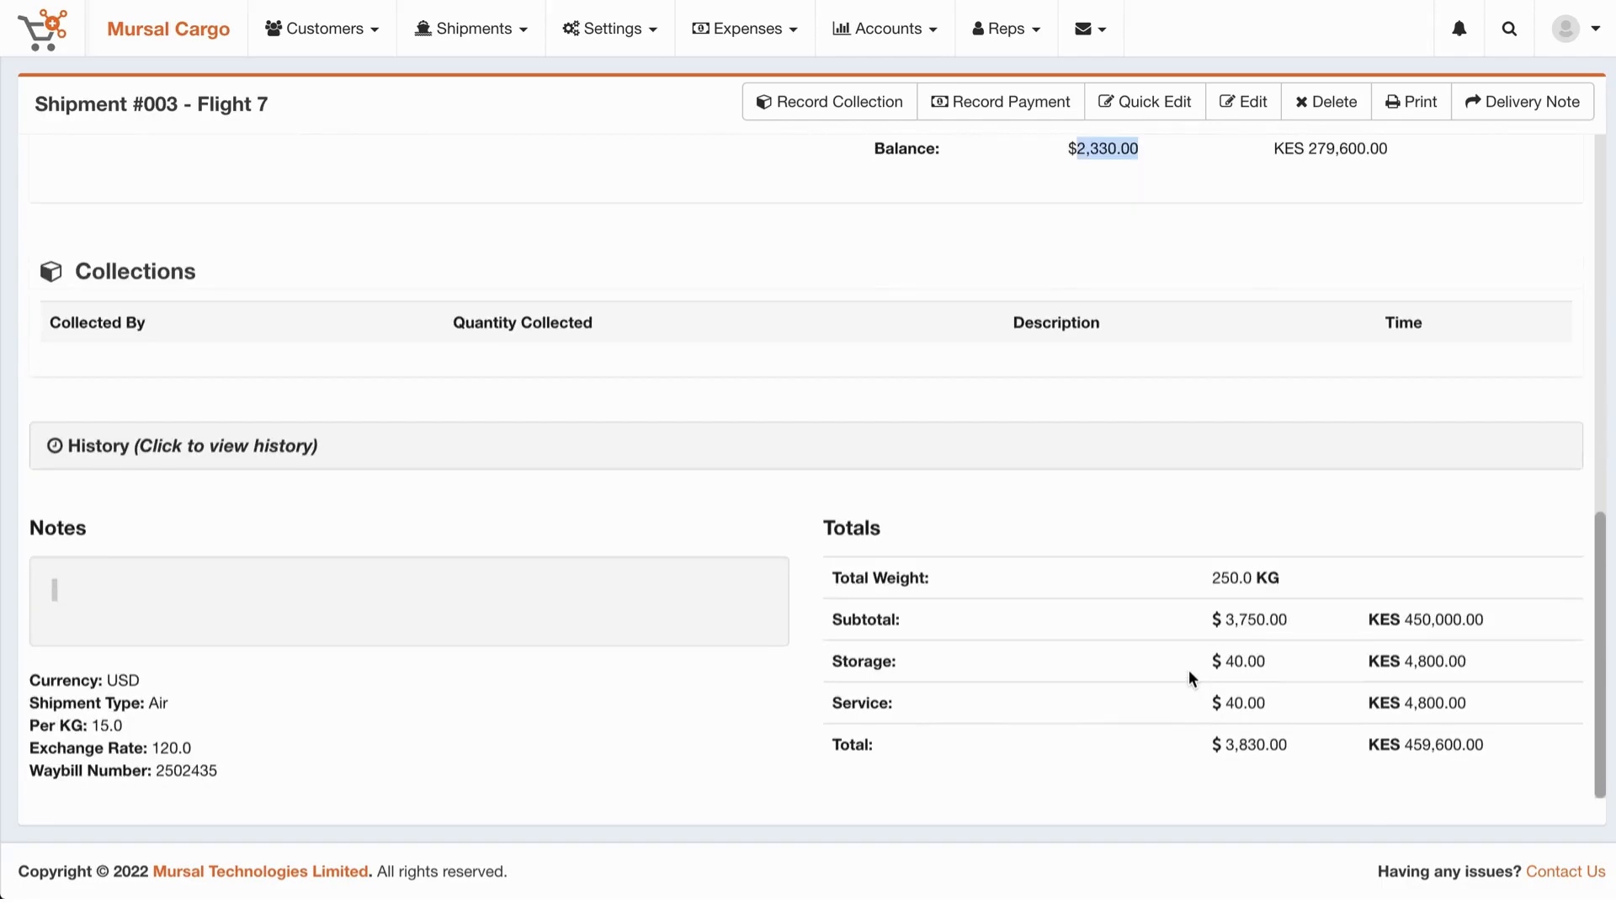
scroll(1190, 678, up, 8)
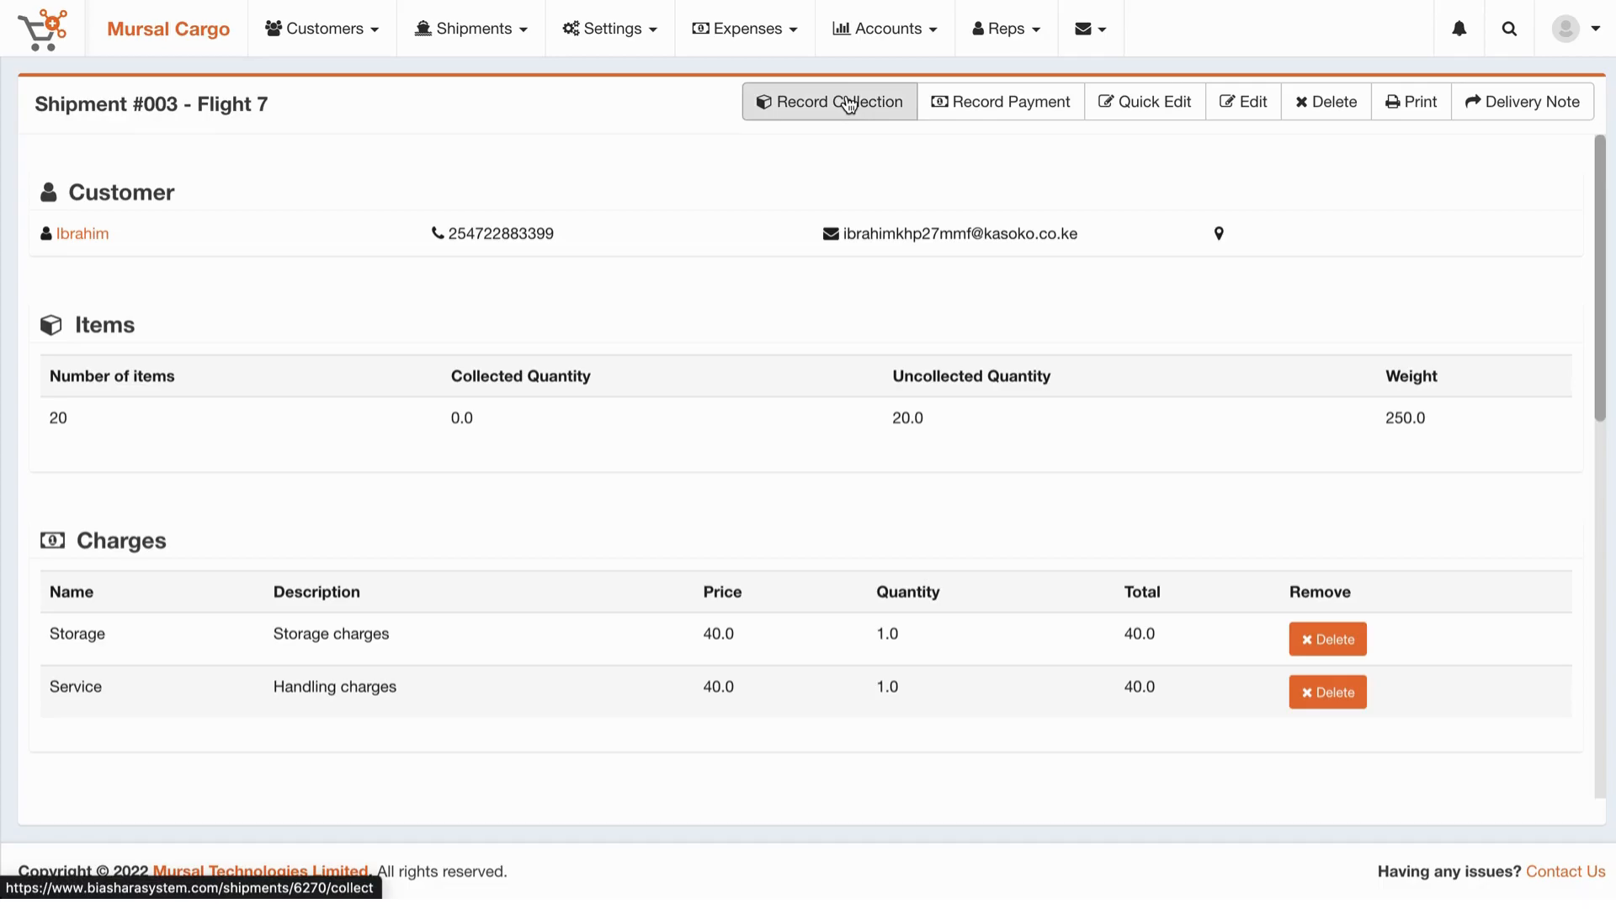
Start recording an item collection for the shipment and check the collector's phone number and name
click(849, 104)
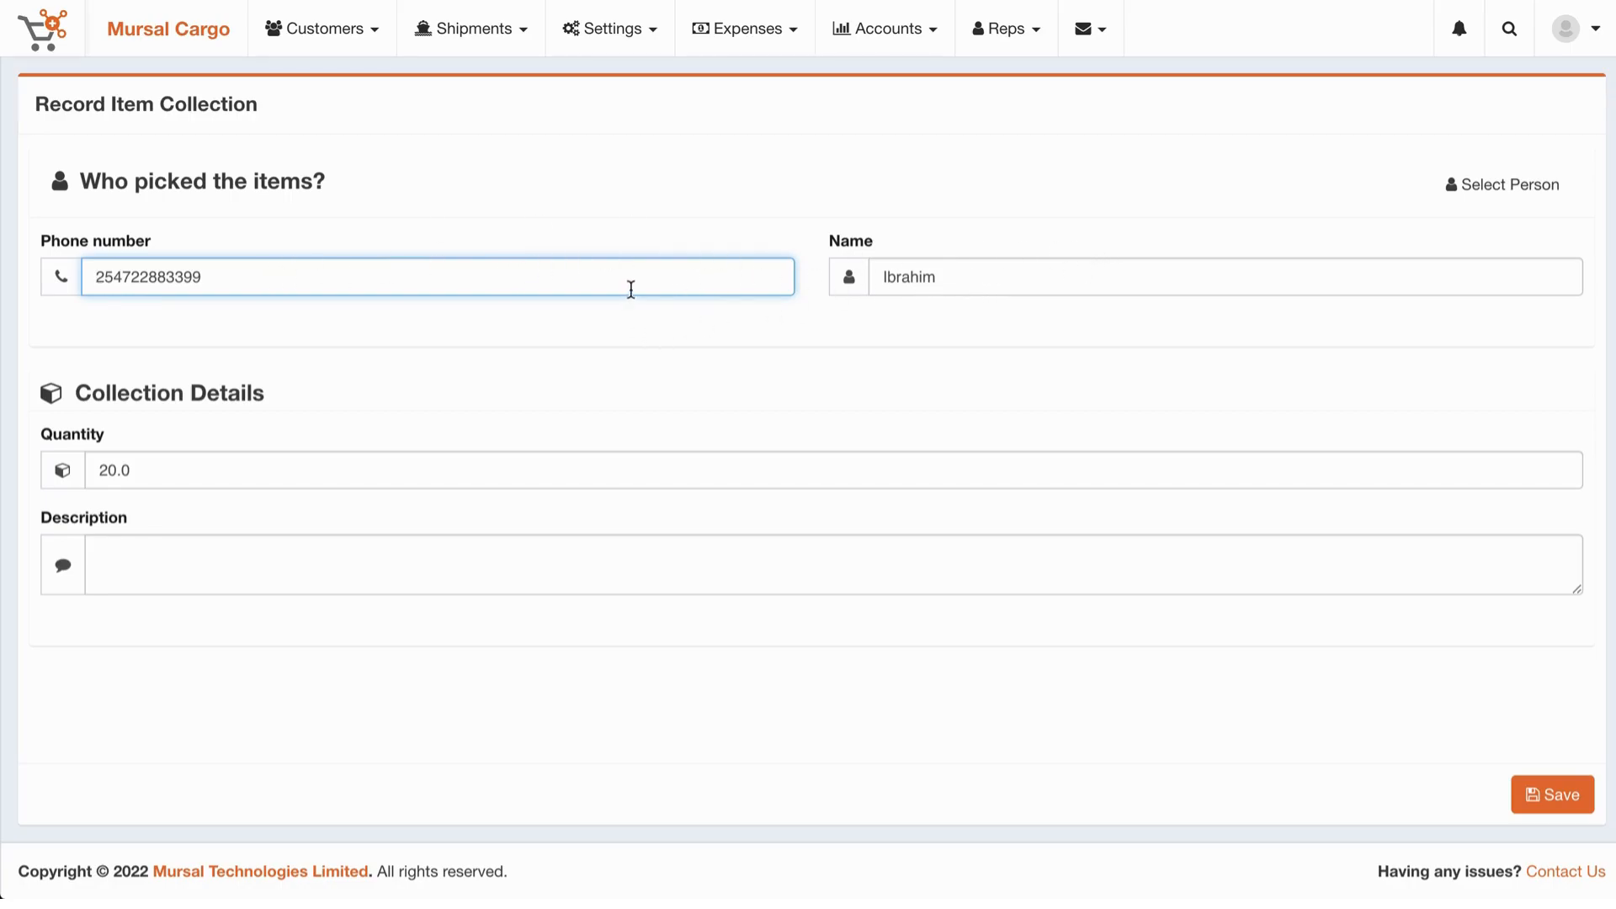
double_click(565, 271)
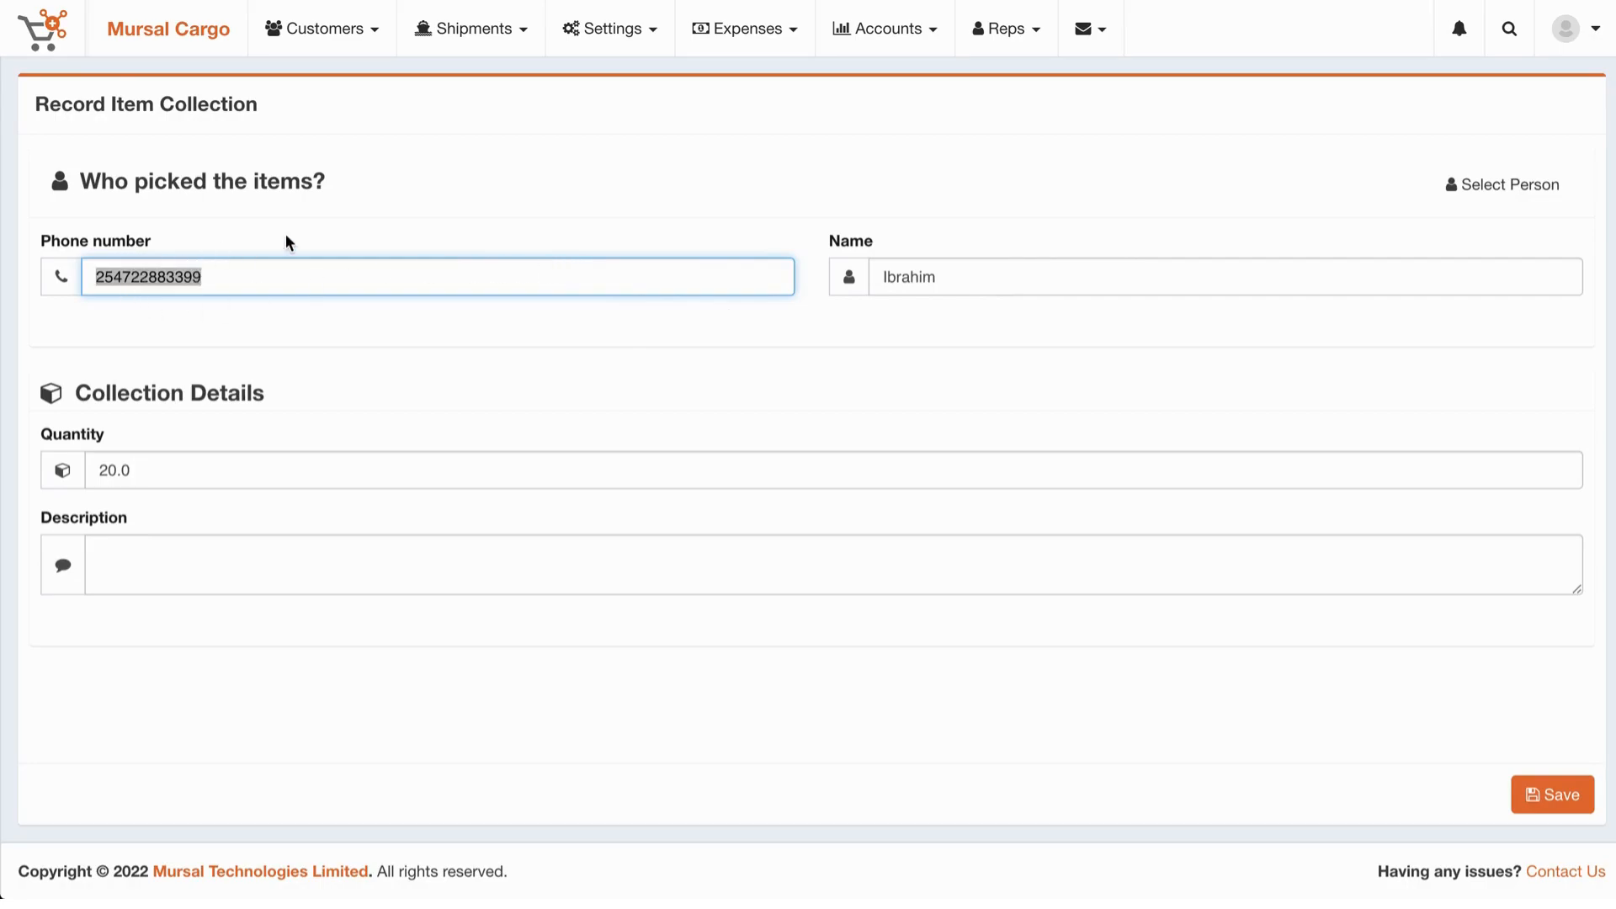
click(893, 279)
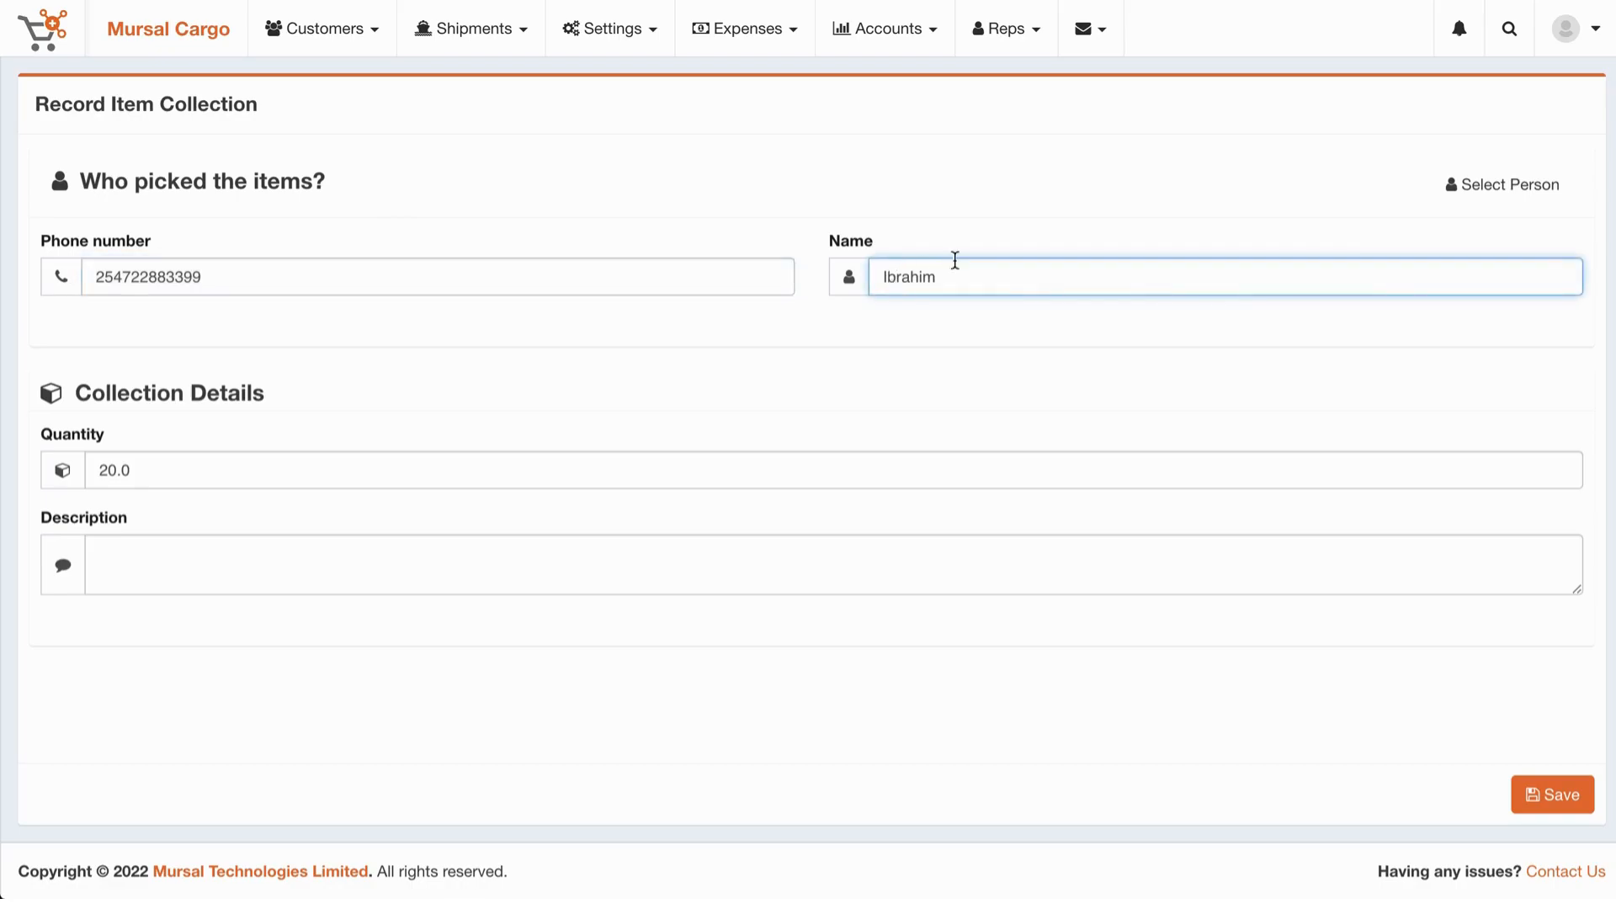
click(1491, 189)
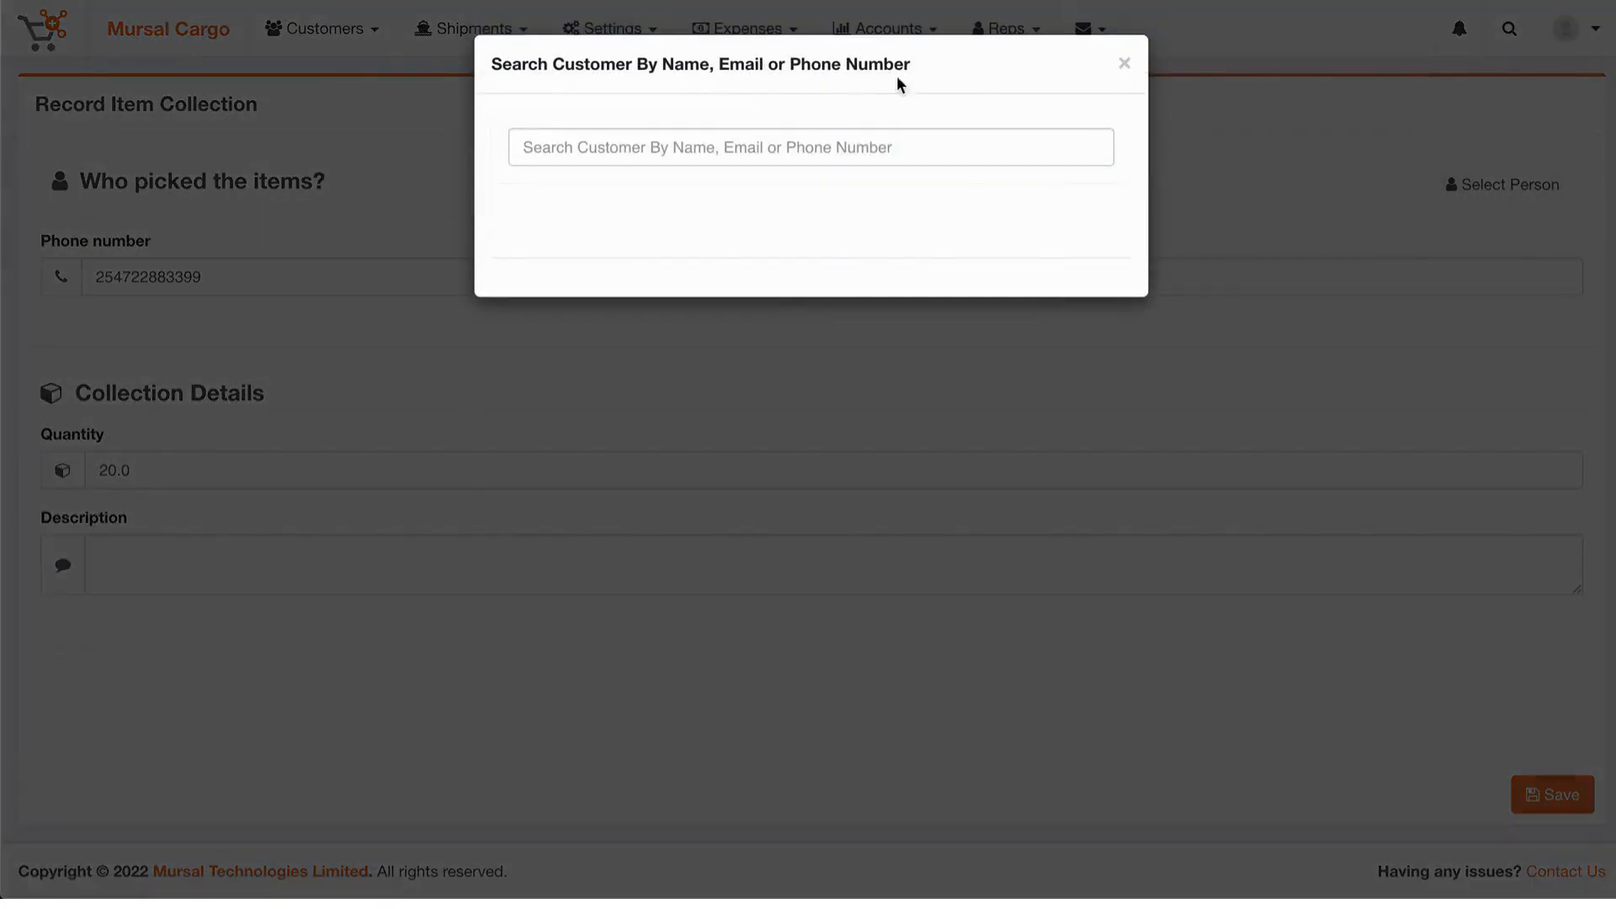
click(1068, 155)
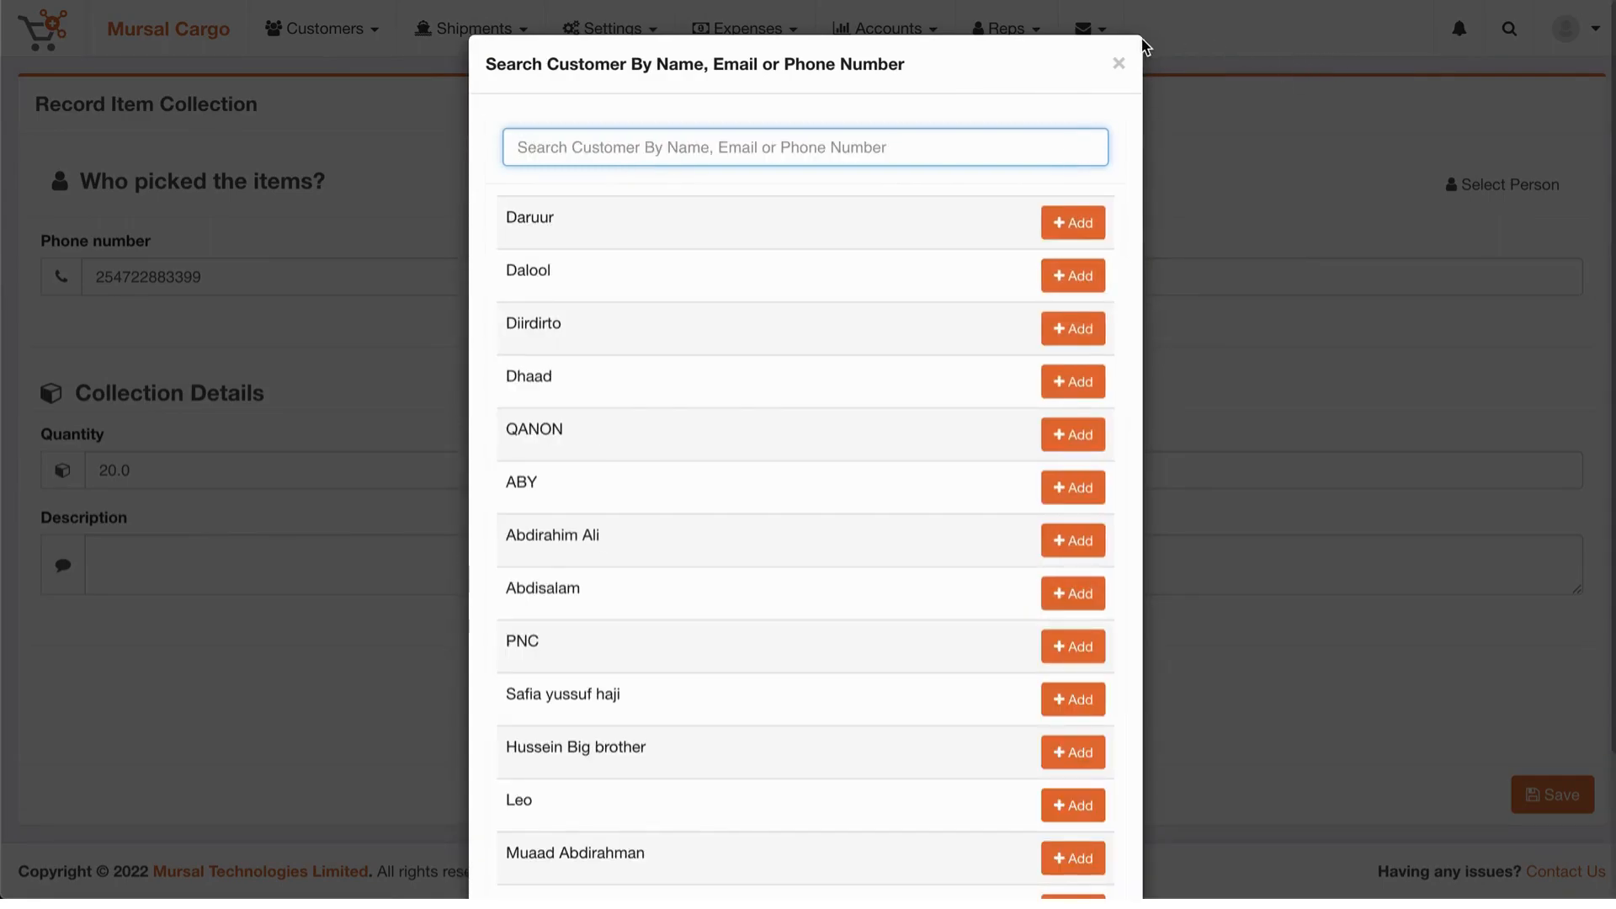
click(1119, 67)
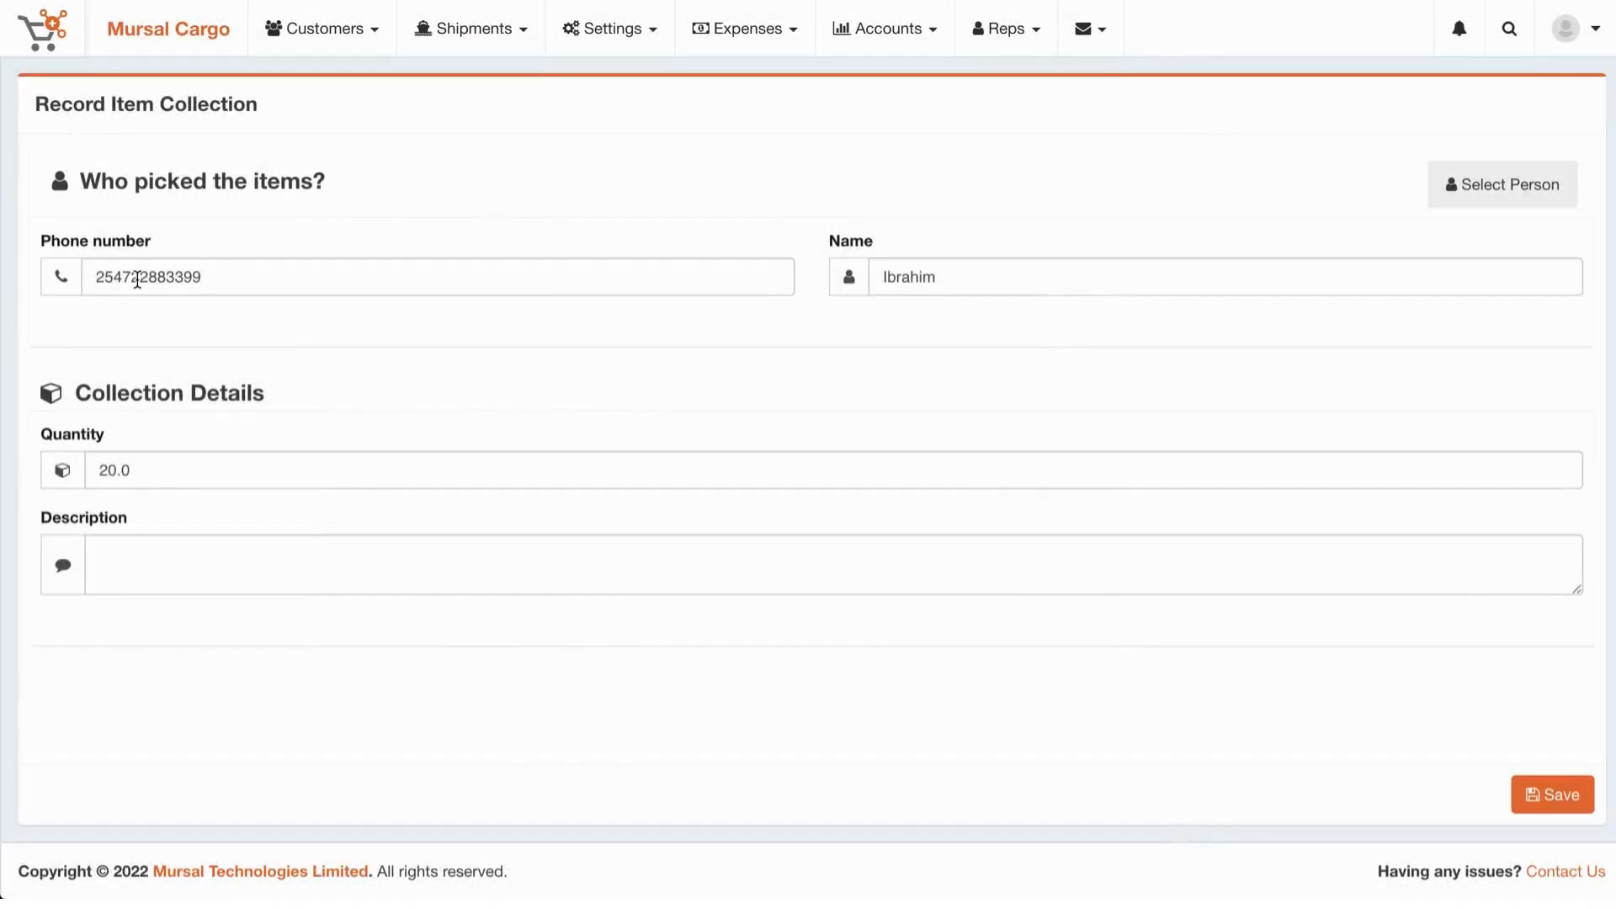
Try a collected quantity of 10 and undo the change
drag(108, 282, 985, 289)
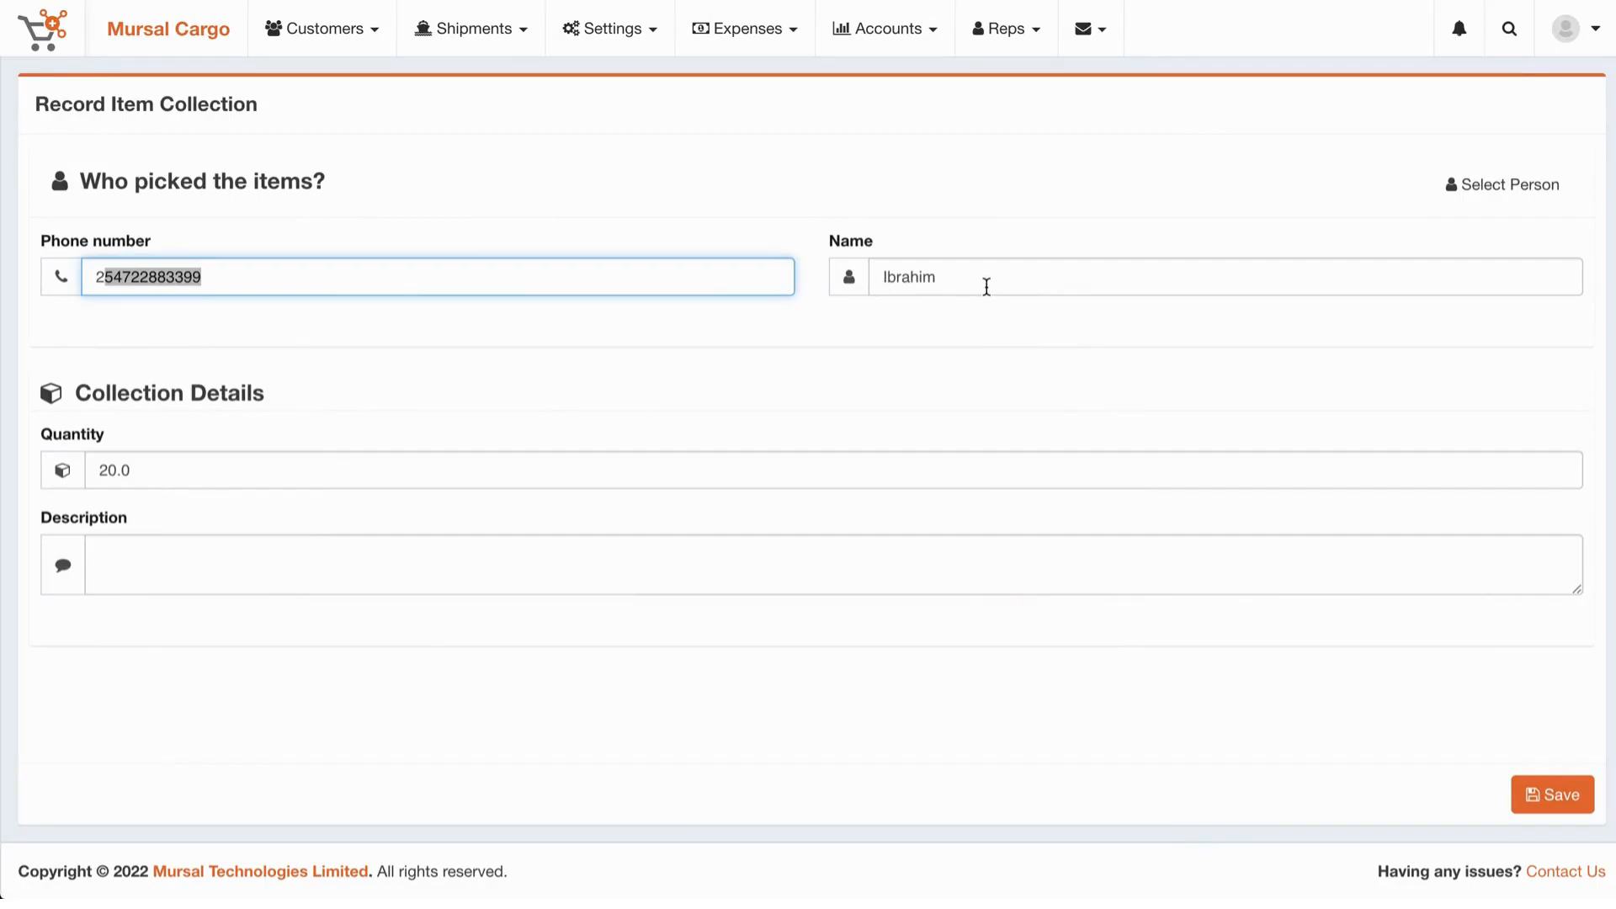
click(894, 268)
click(108, 471)
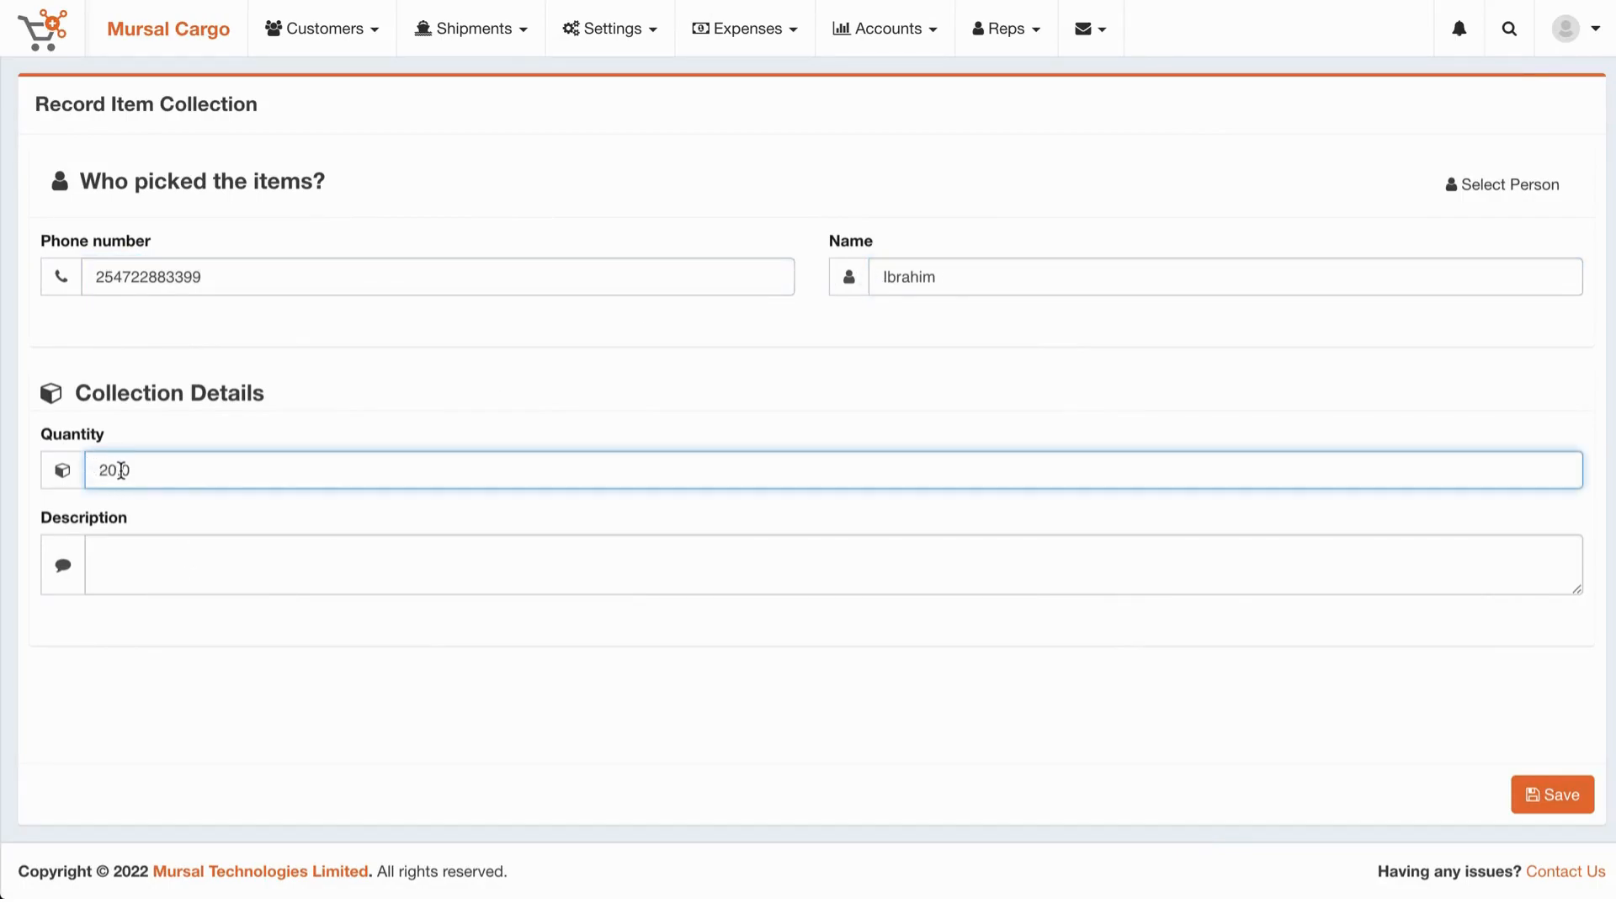
drag(97, 470, 159, 469)
text(10)
key(ctrl+z)
Enter the collection description "All the items were collected" and save the collection with a quantity of 20.0
click(170, 556)
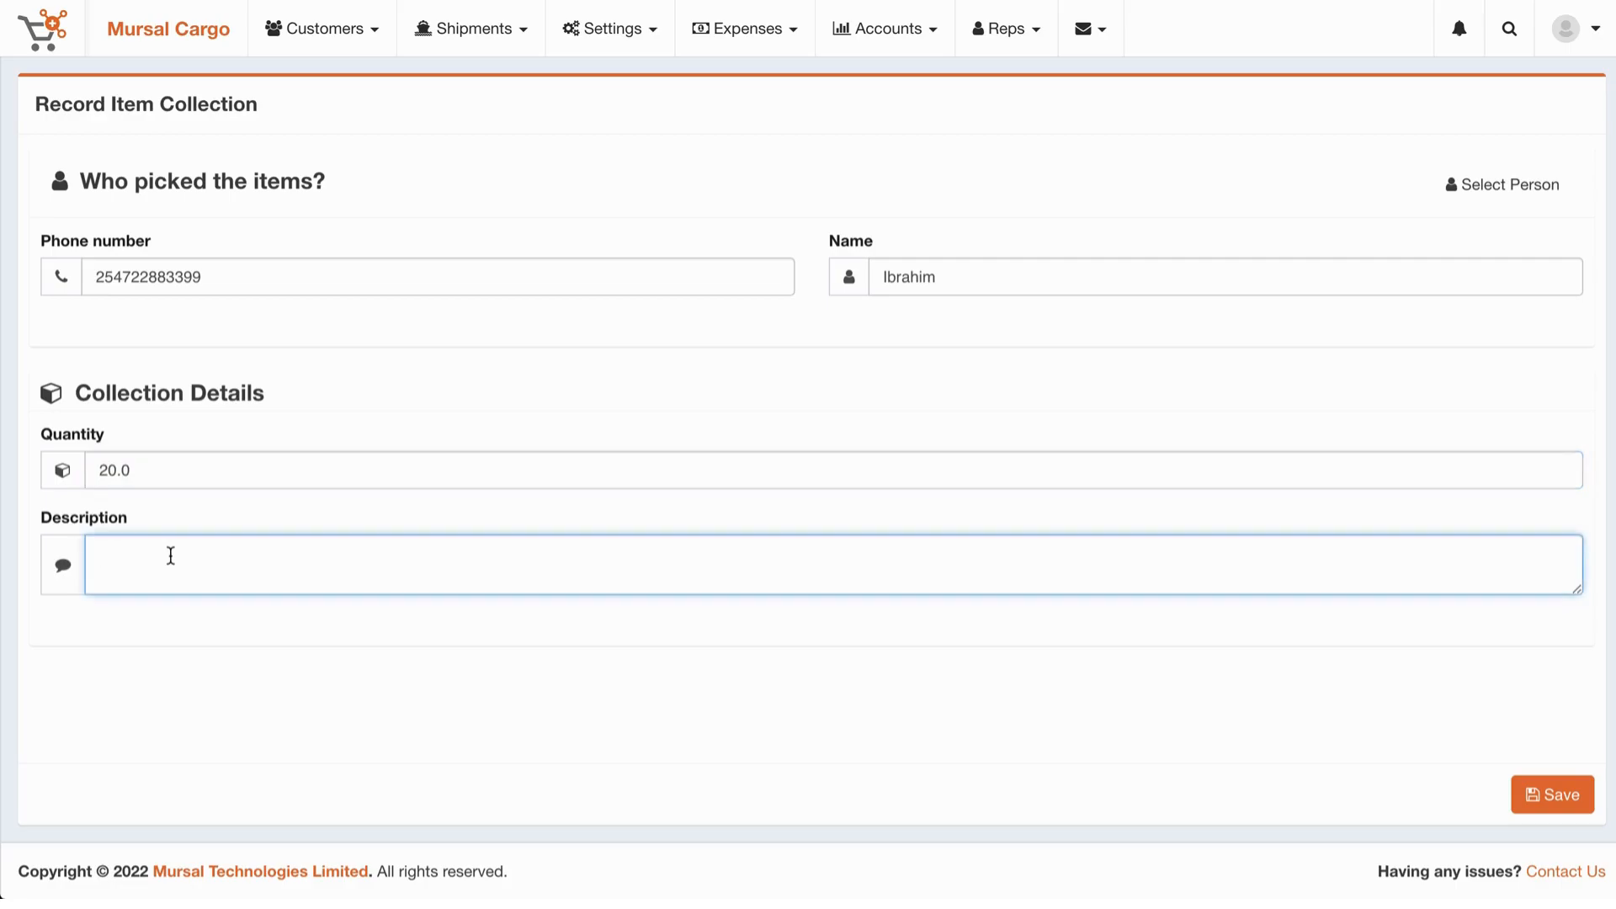
text(All the items were colle)
text(cted)
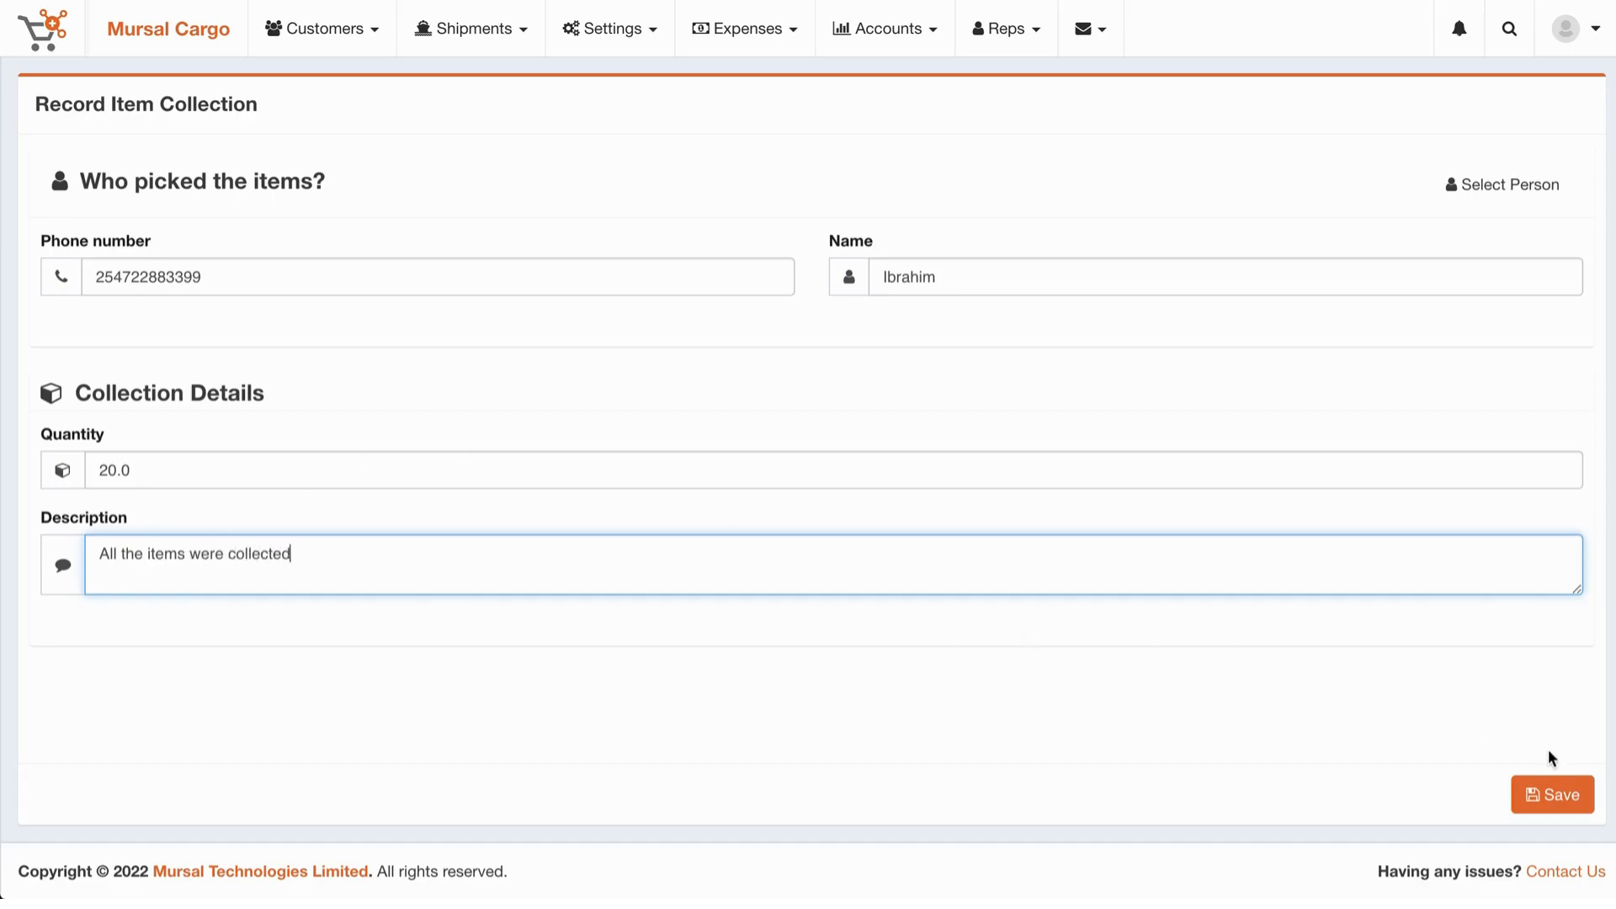
click(1521, 807)
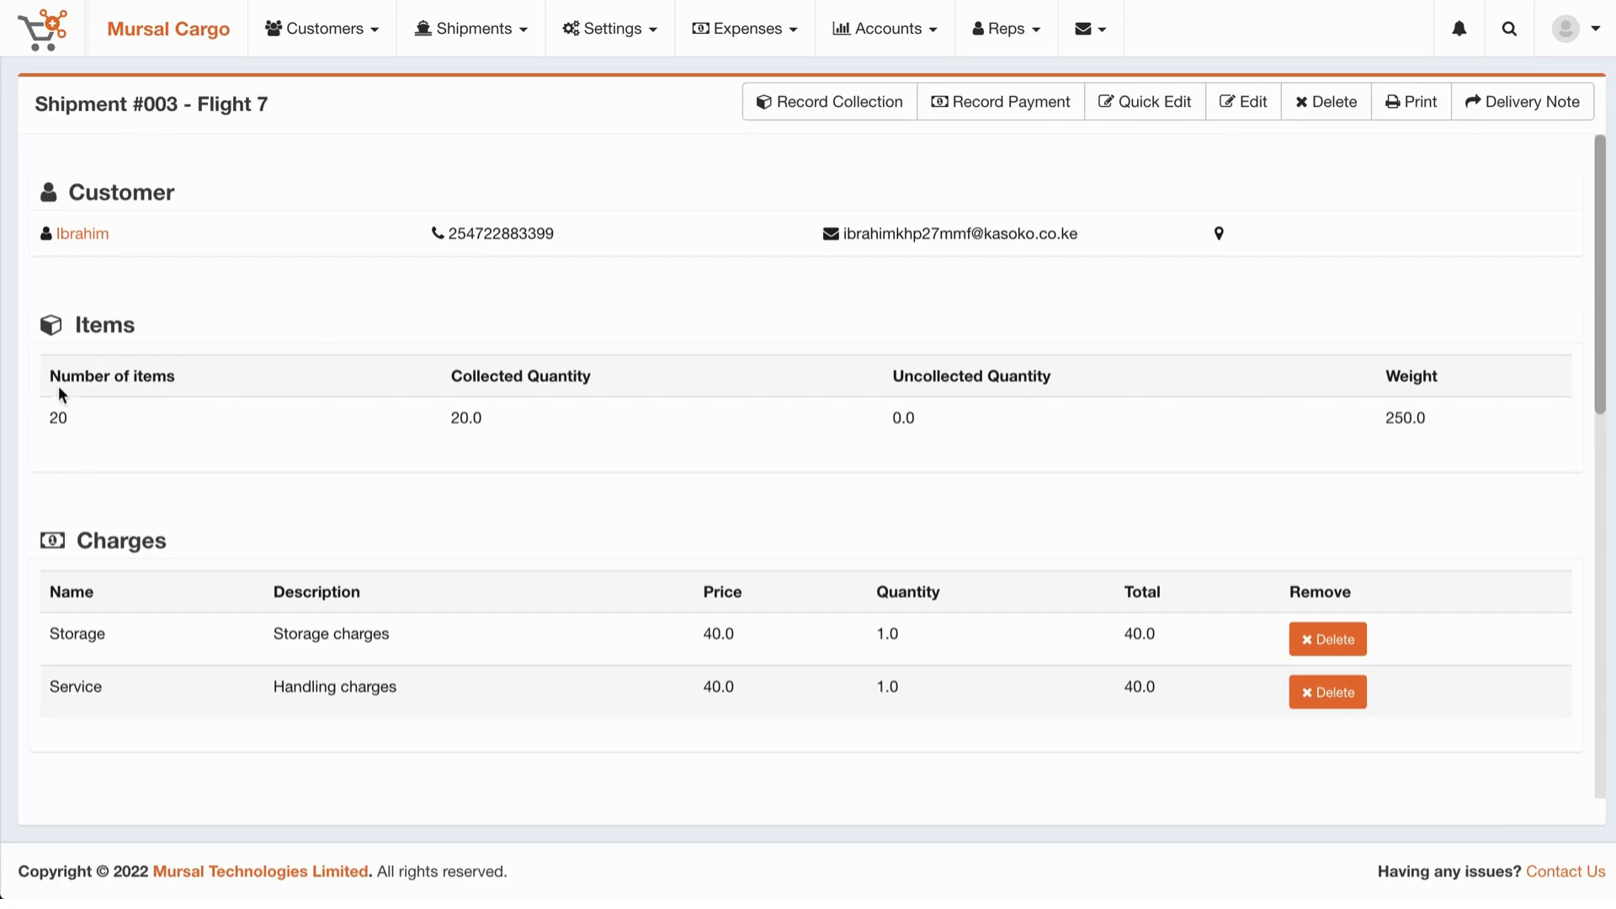
Check the shipment's item, collected and uncollected quantities, and the collection record's collector, quantity, description and time
double_click(53, 418)
double_click(462, 419)
double_click(891, 419)
scroll(888, 421, down, 8)
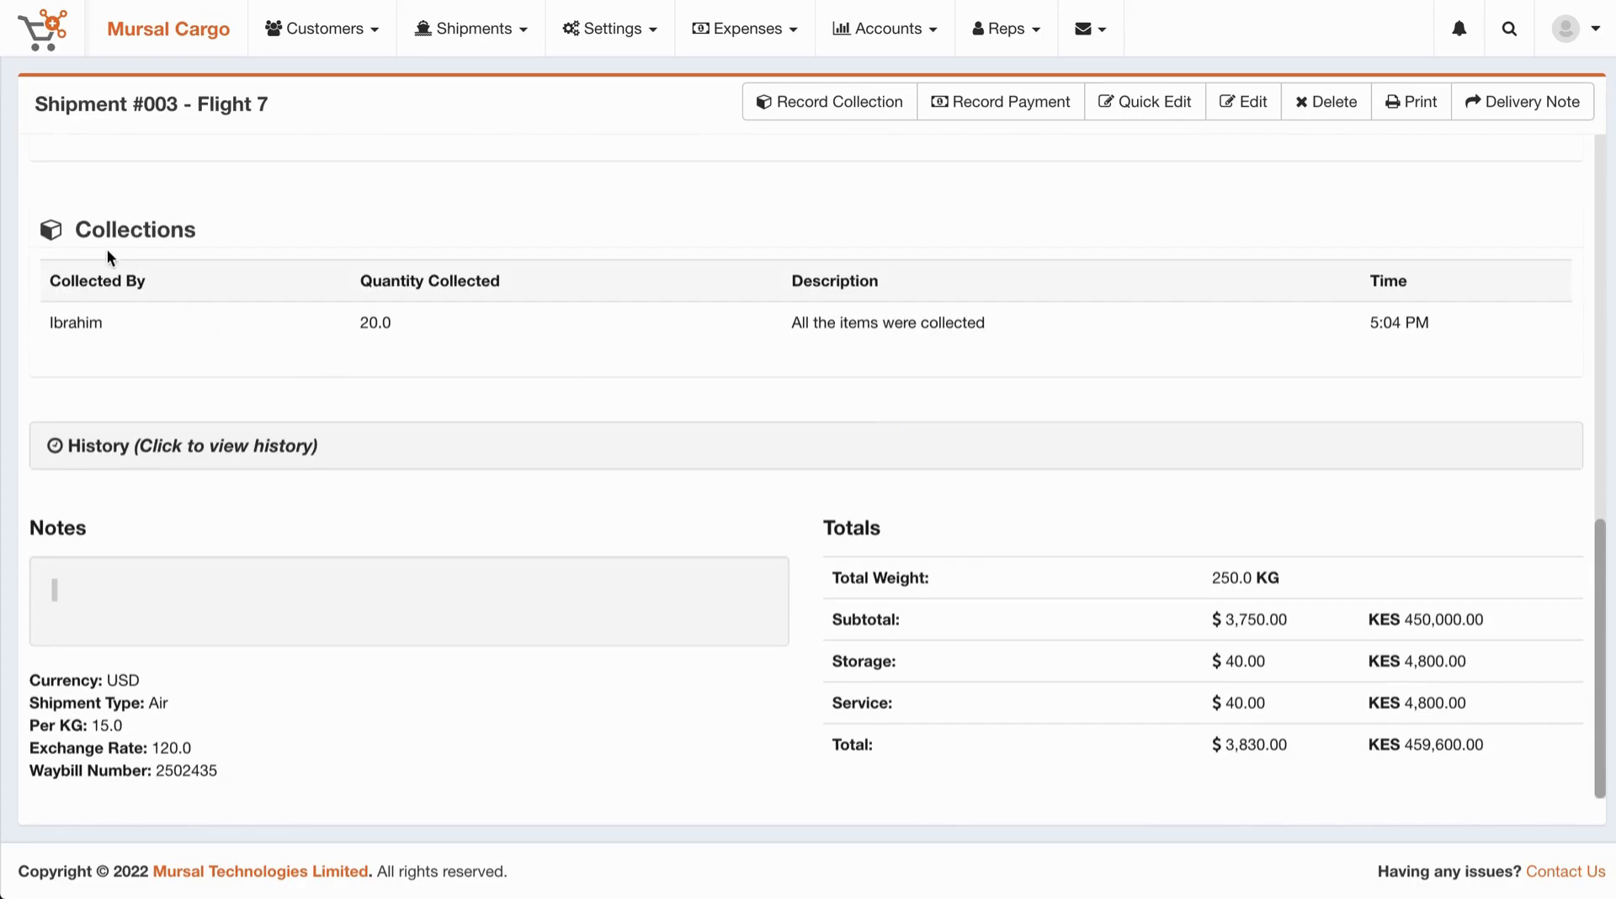
double_click(84, 323)
drag(359, 324, 407, 328)
drag(791, 323, 973, 321)
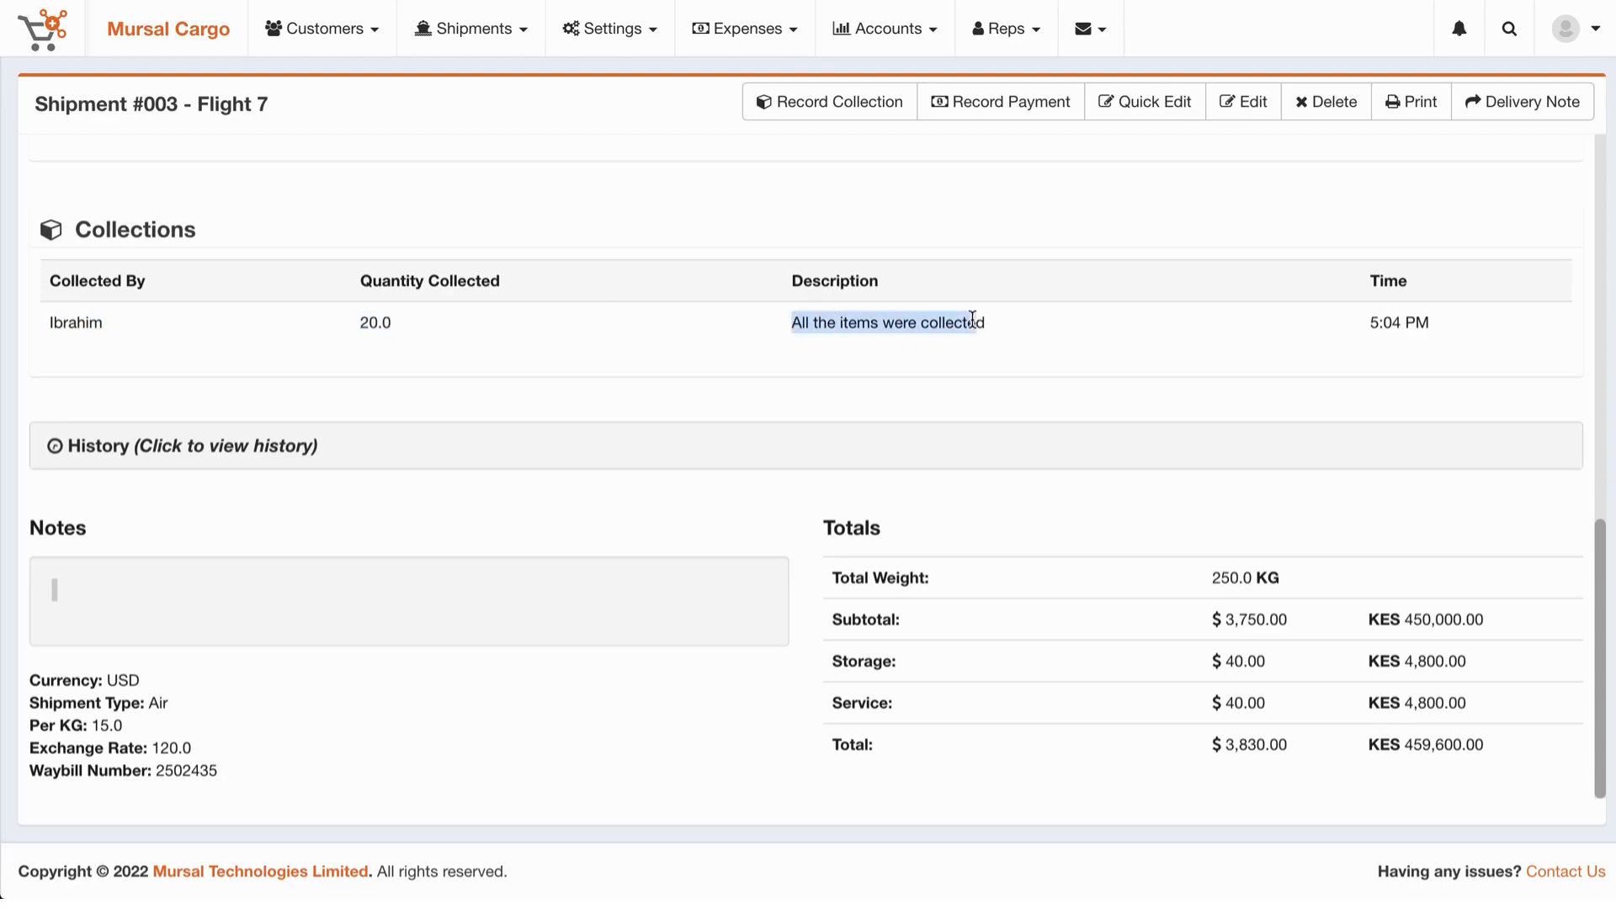
click(1370, 325)
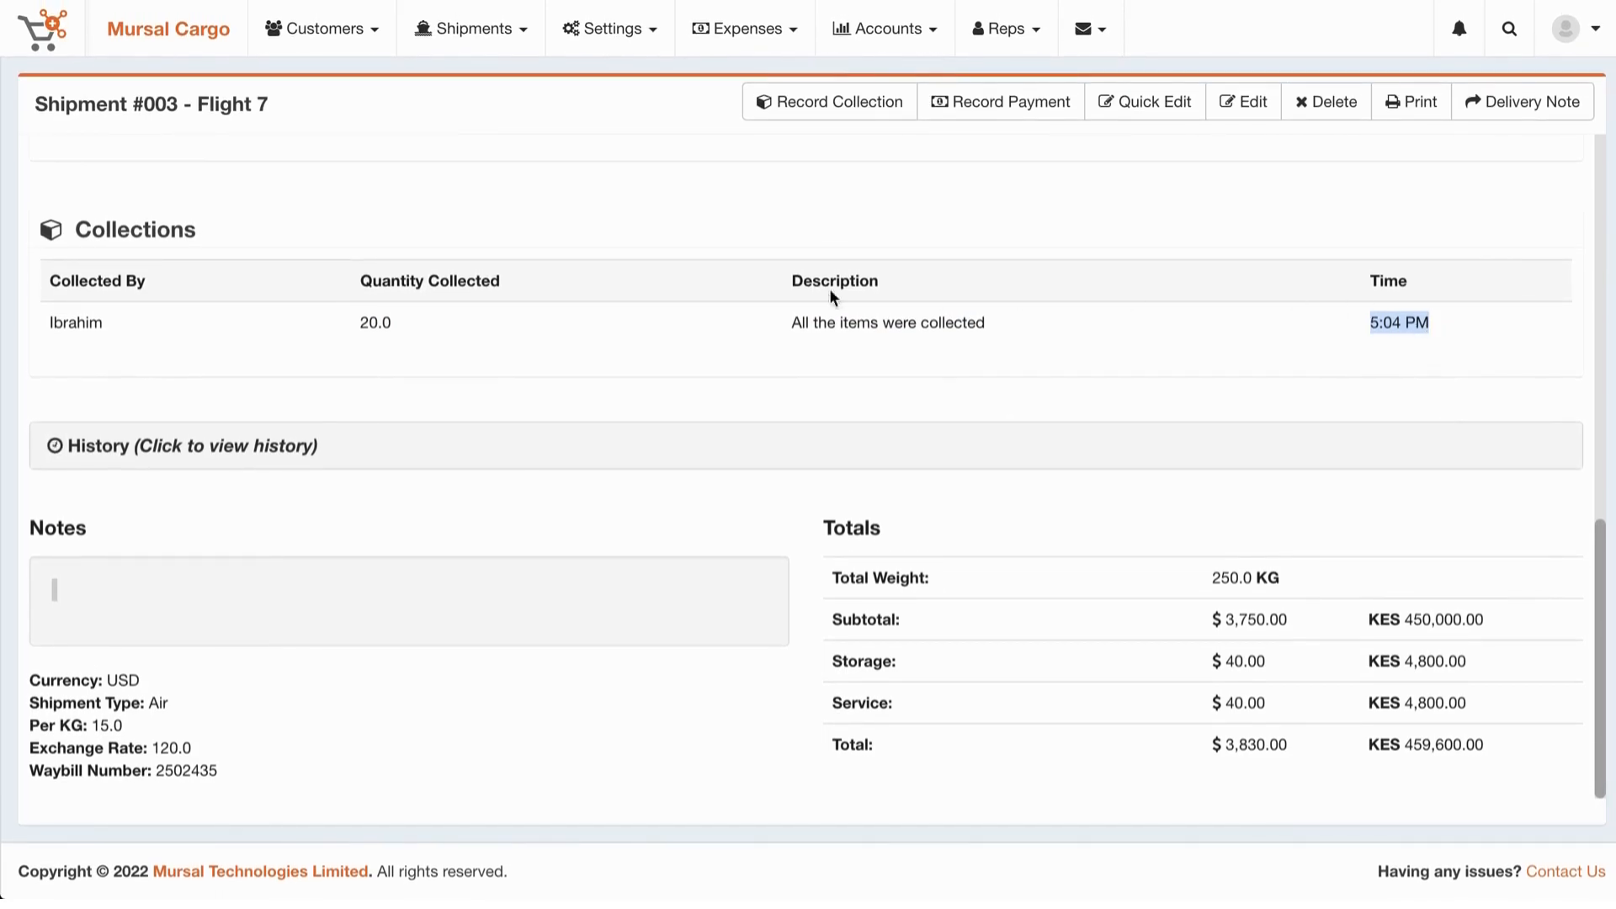
Add "Some other charge" with amount 20.0 and quantity 1 to the shipment through Quick Edit and save the update
click(1156, 118)
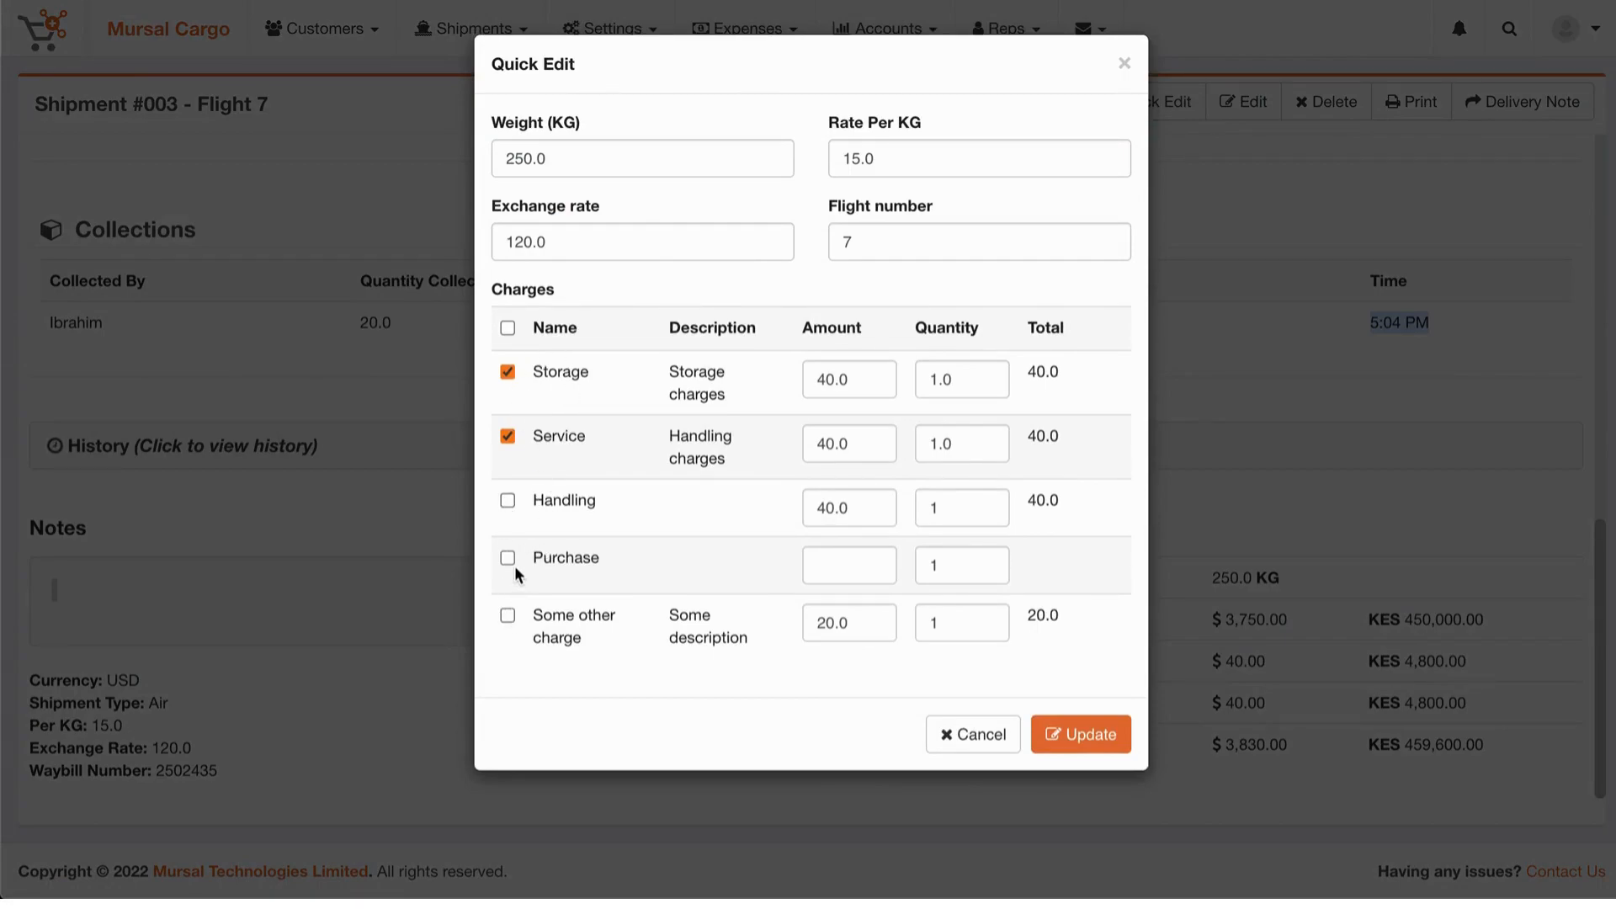
click(506, 616)
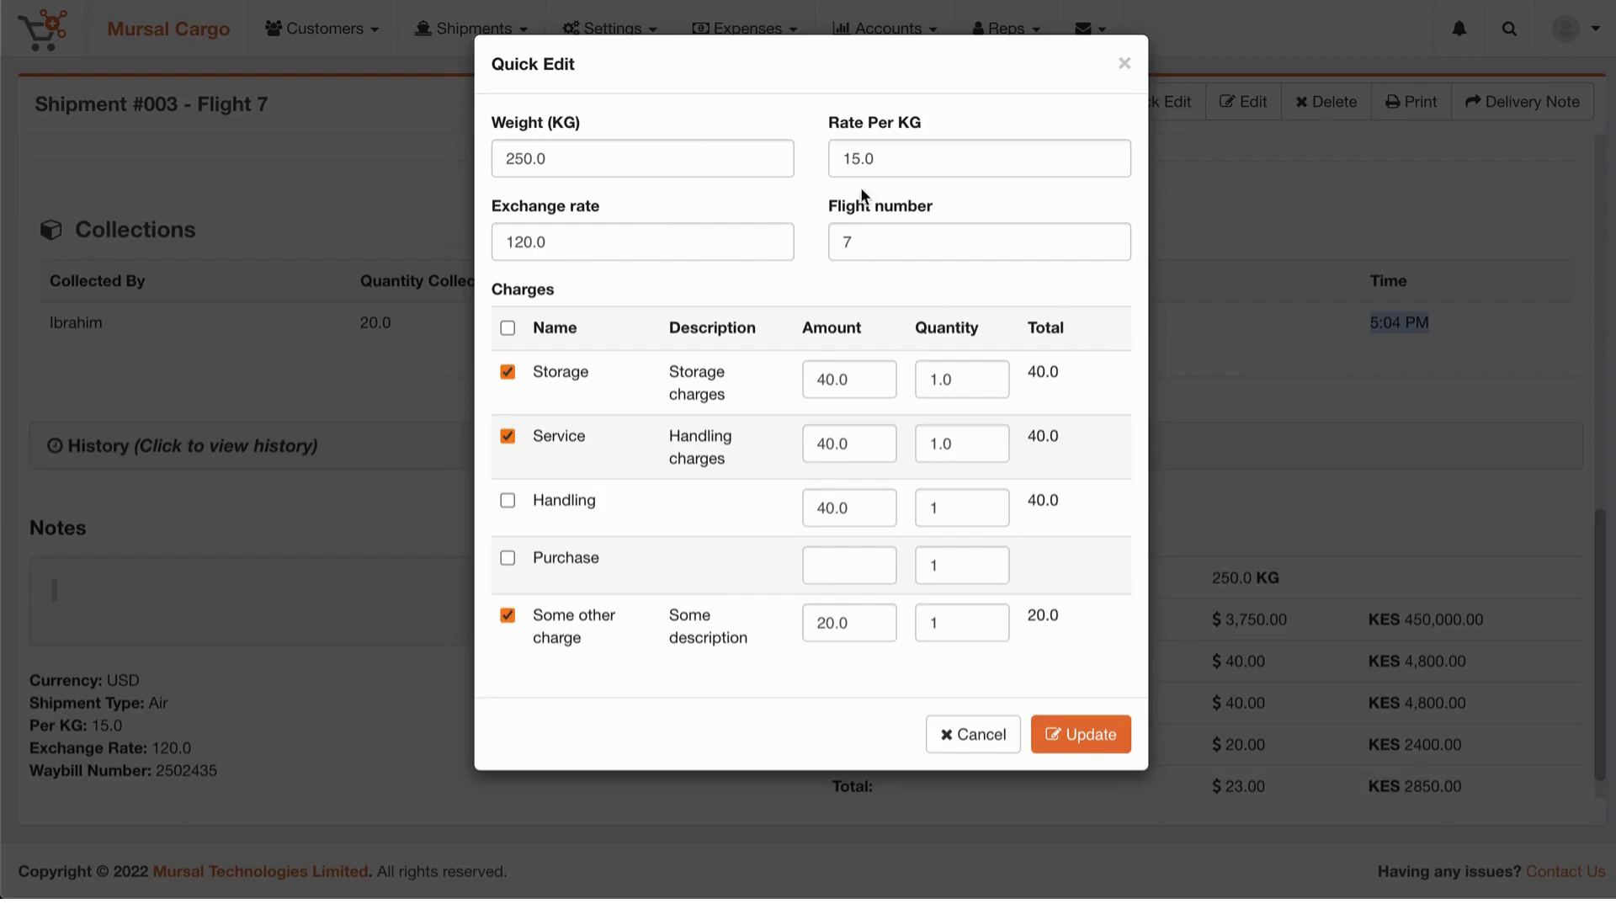
click(1083, 745)
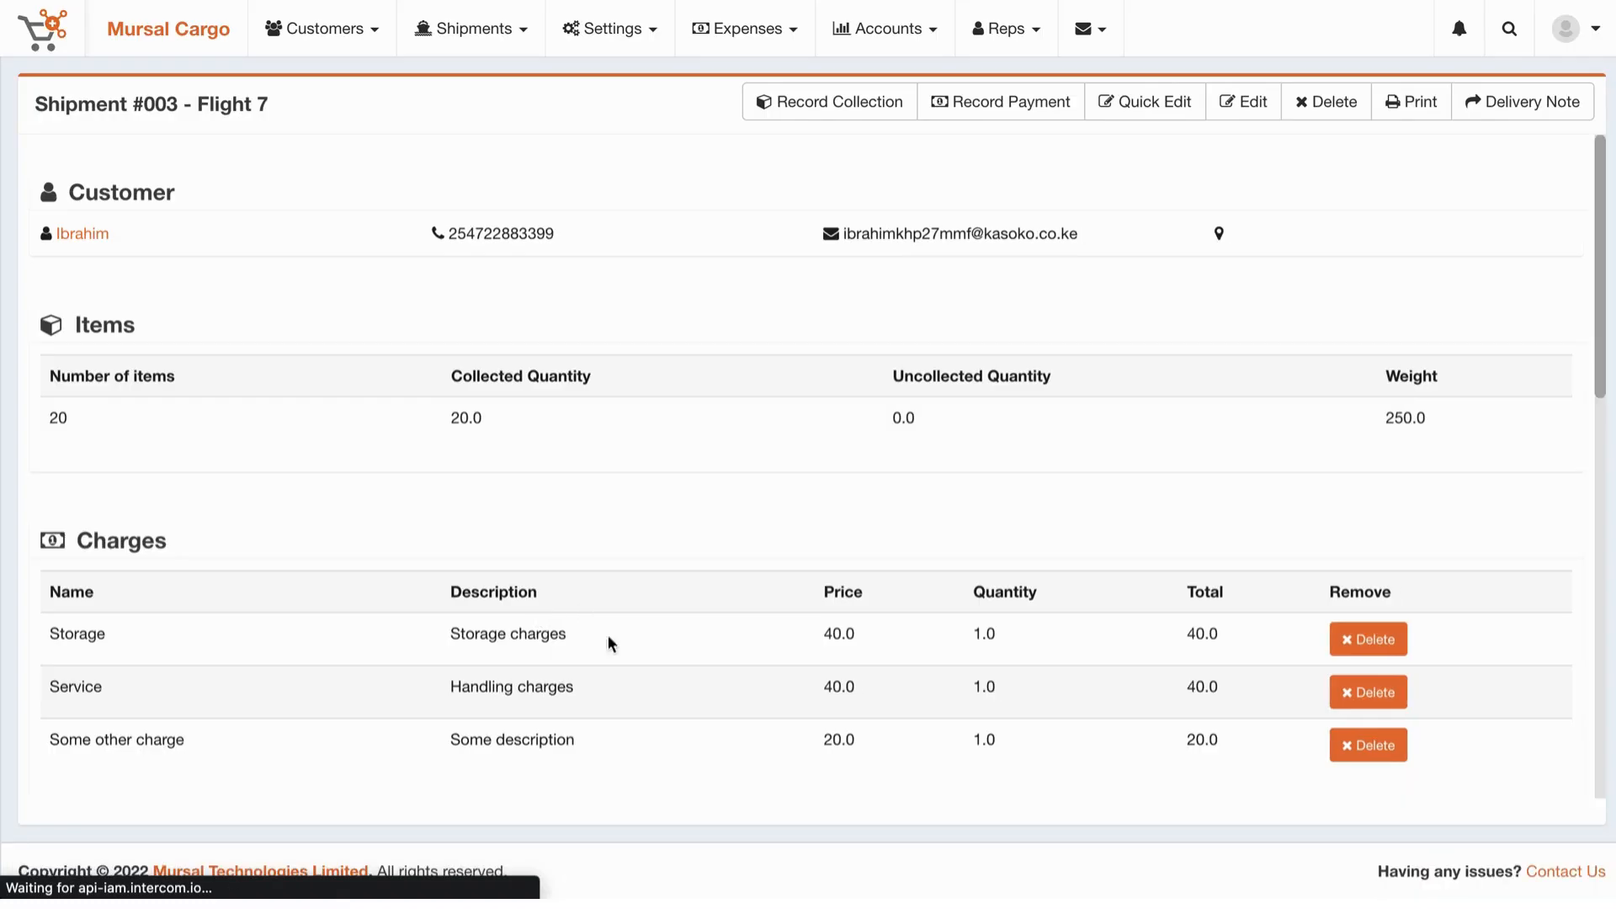
Check the added charge in the shipment's charges list and review the shipment's totals
scroll(859, 421, down, 3)
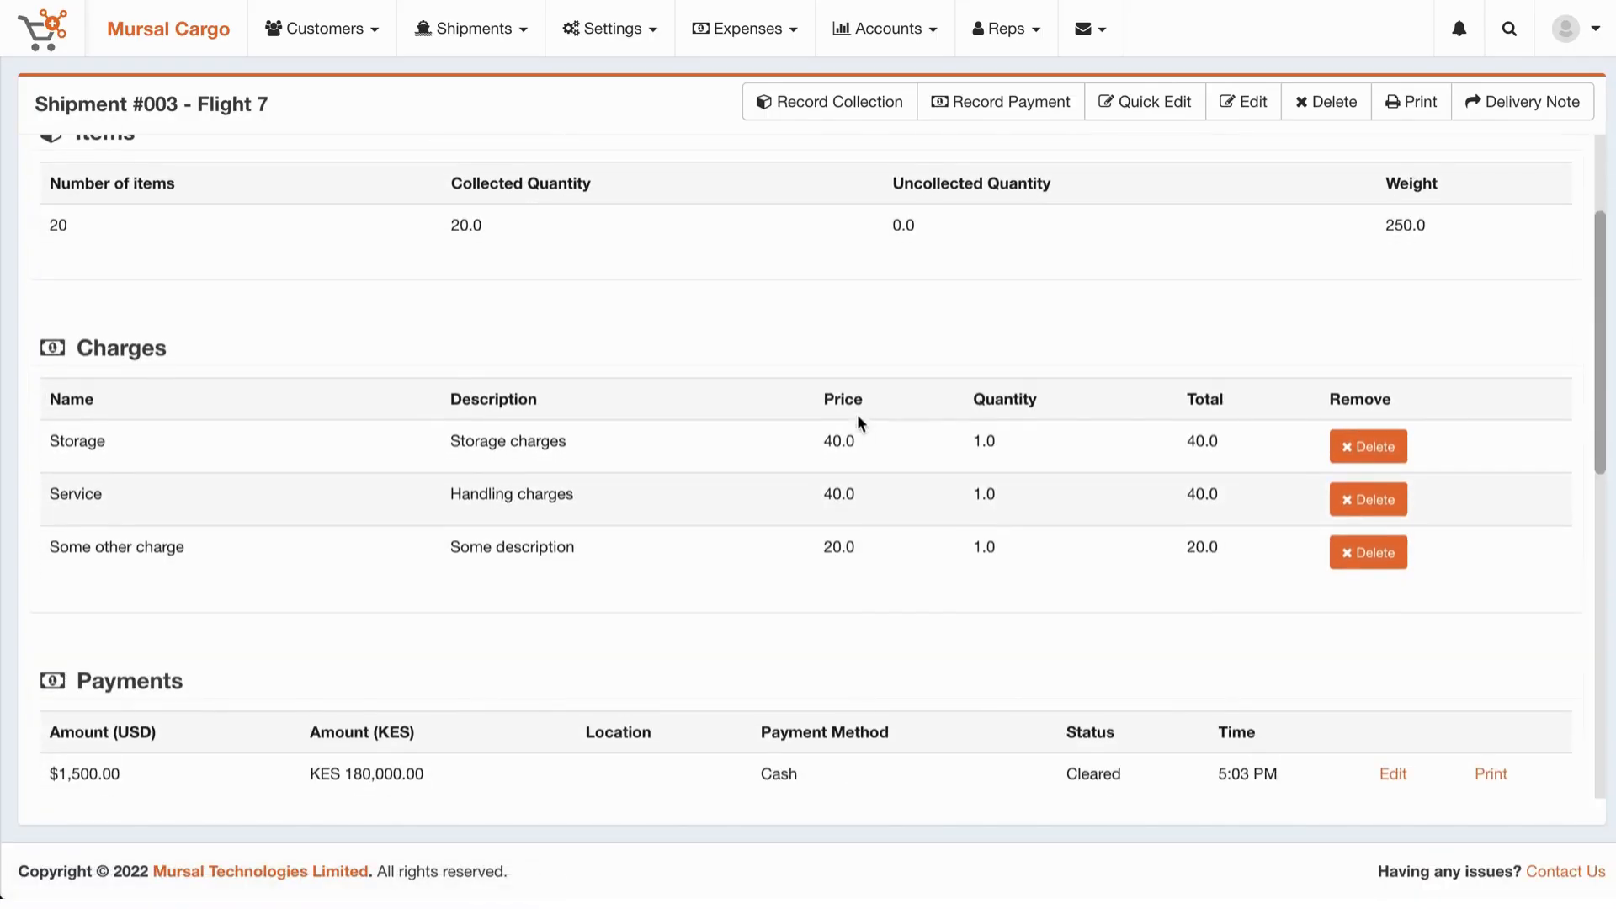
double_click(49, 436)
drag(47, 549, 588, 554)
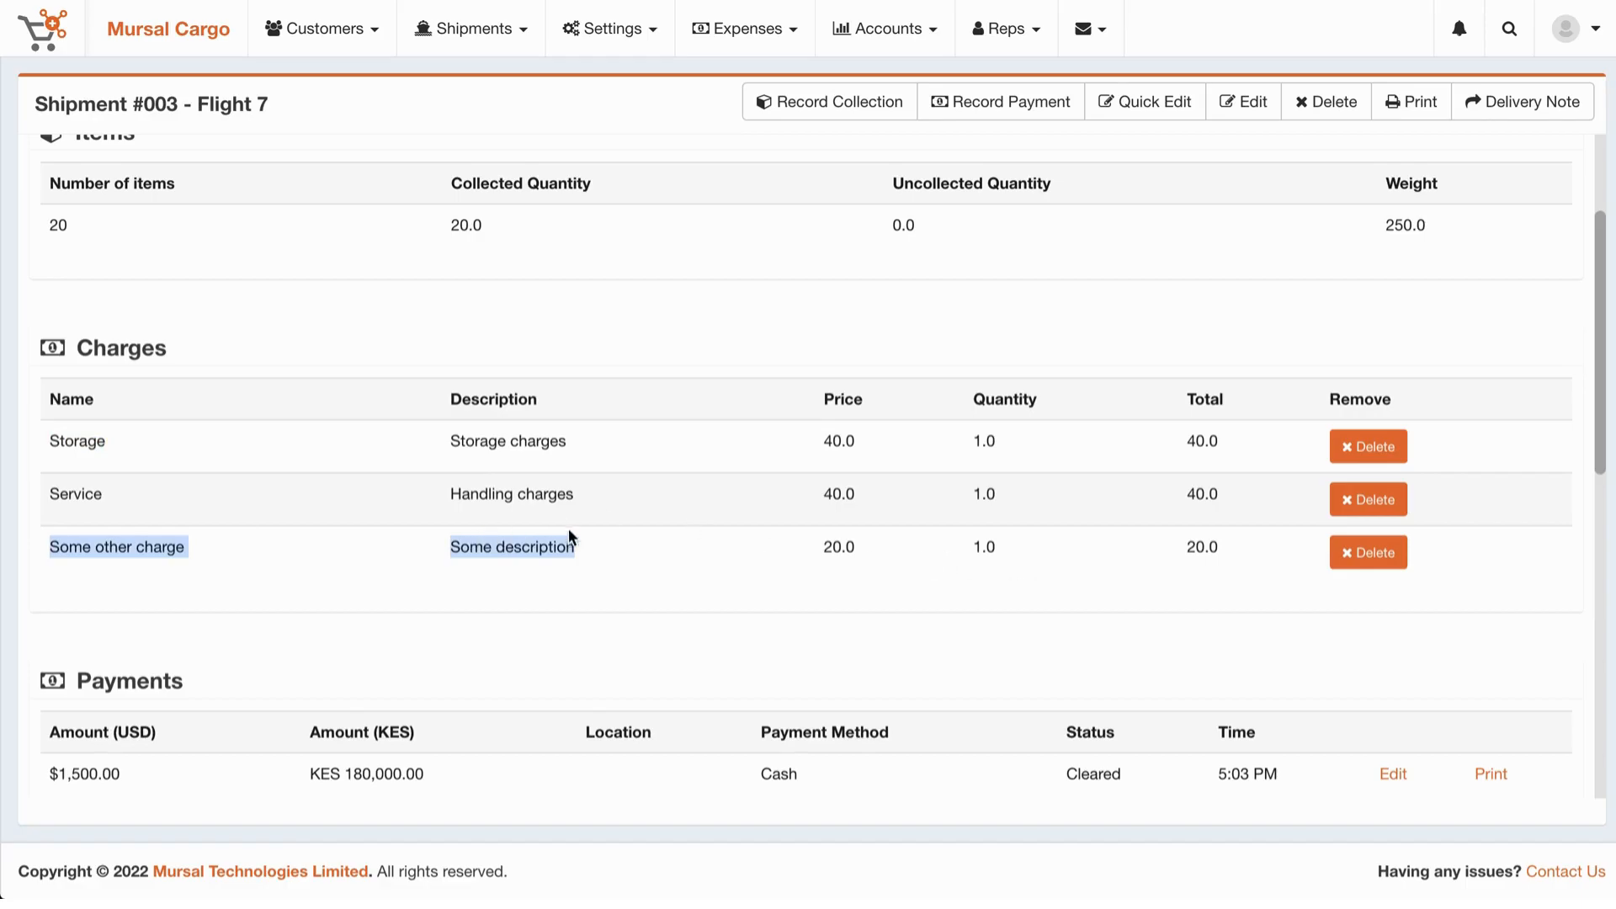
scroll(523, 544, down, 8)
scroll(523, 544, down, 1)
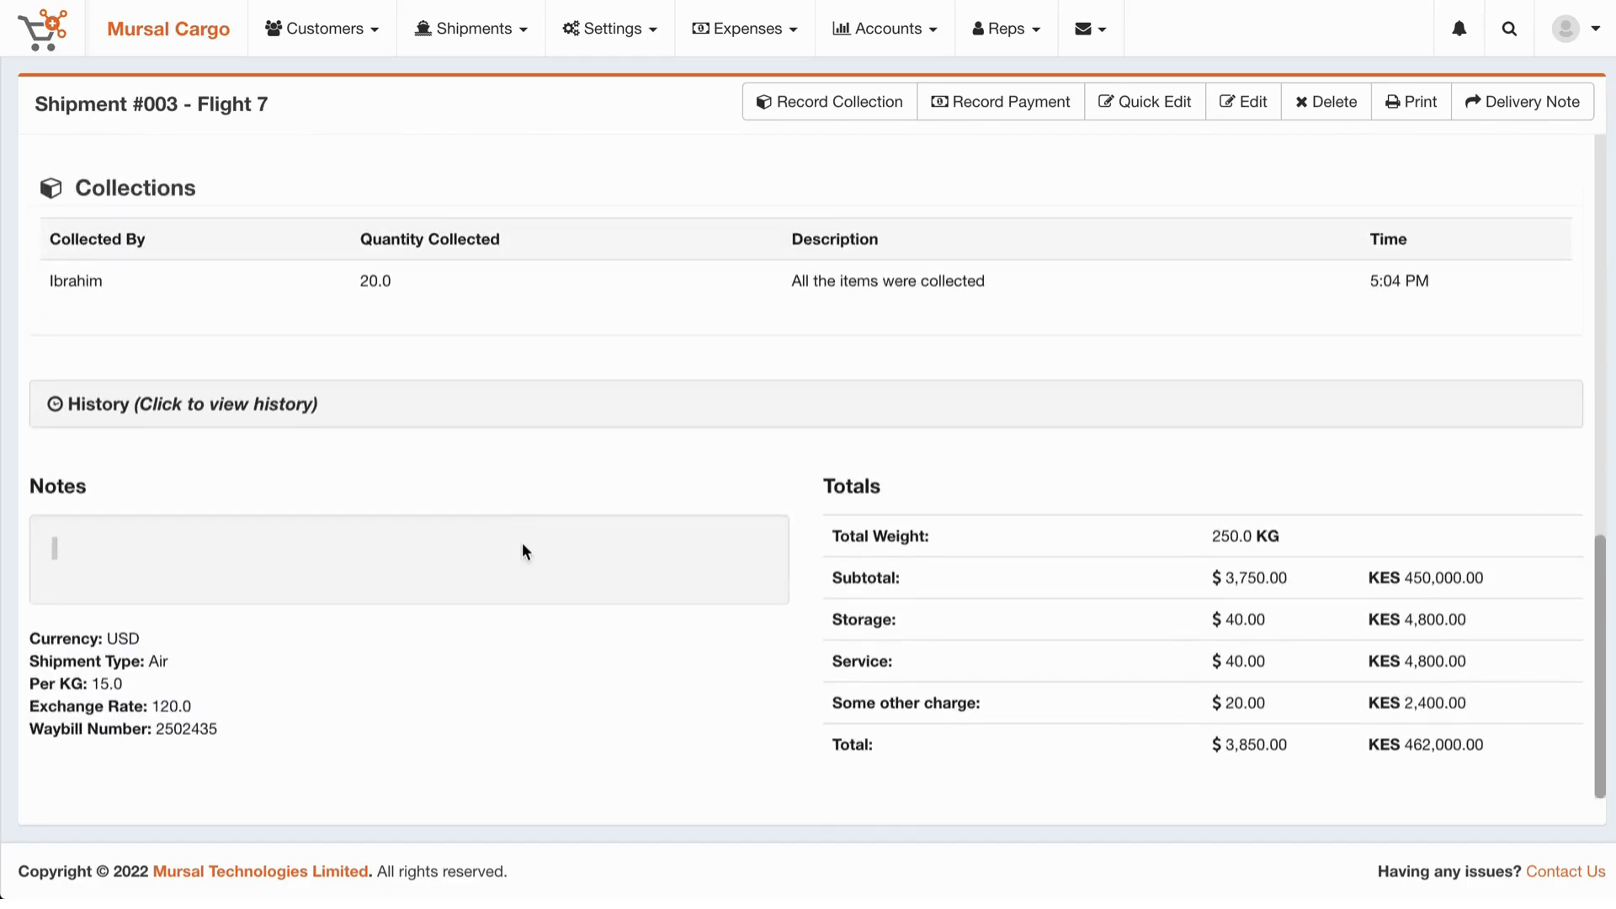
scroll(522, 552, up, 10)
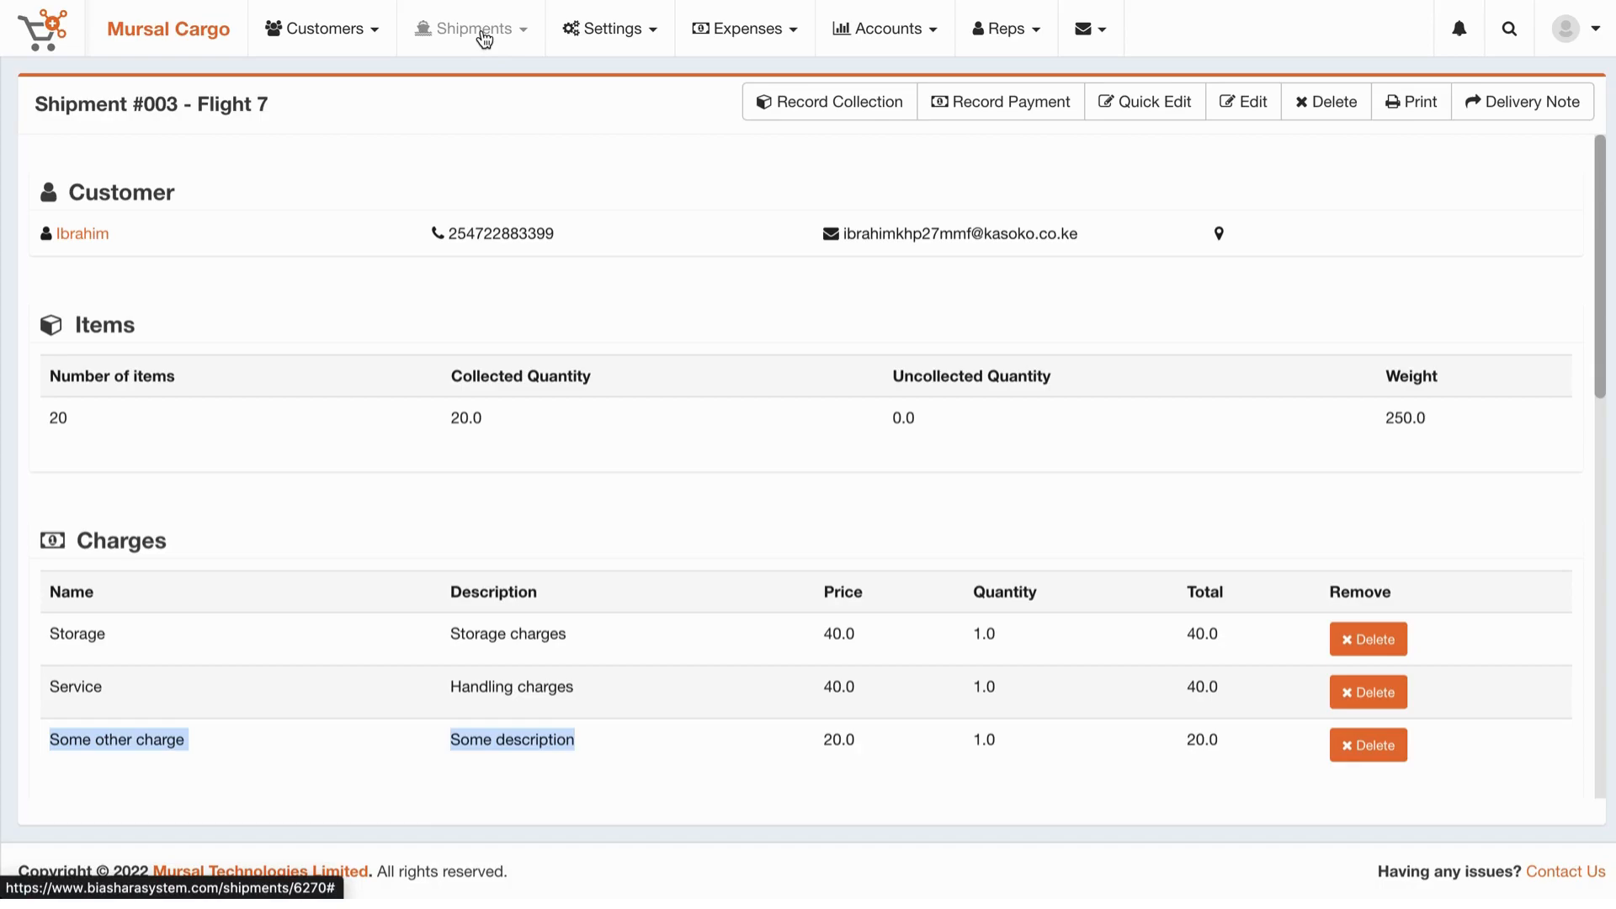
Open the list of air shipments and check which flight it covers
click(484, 38)
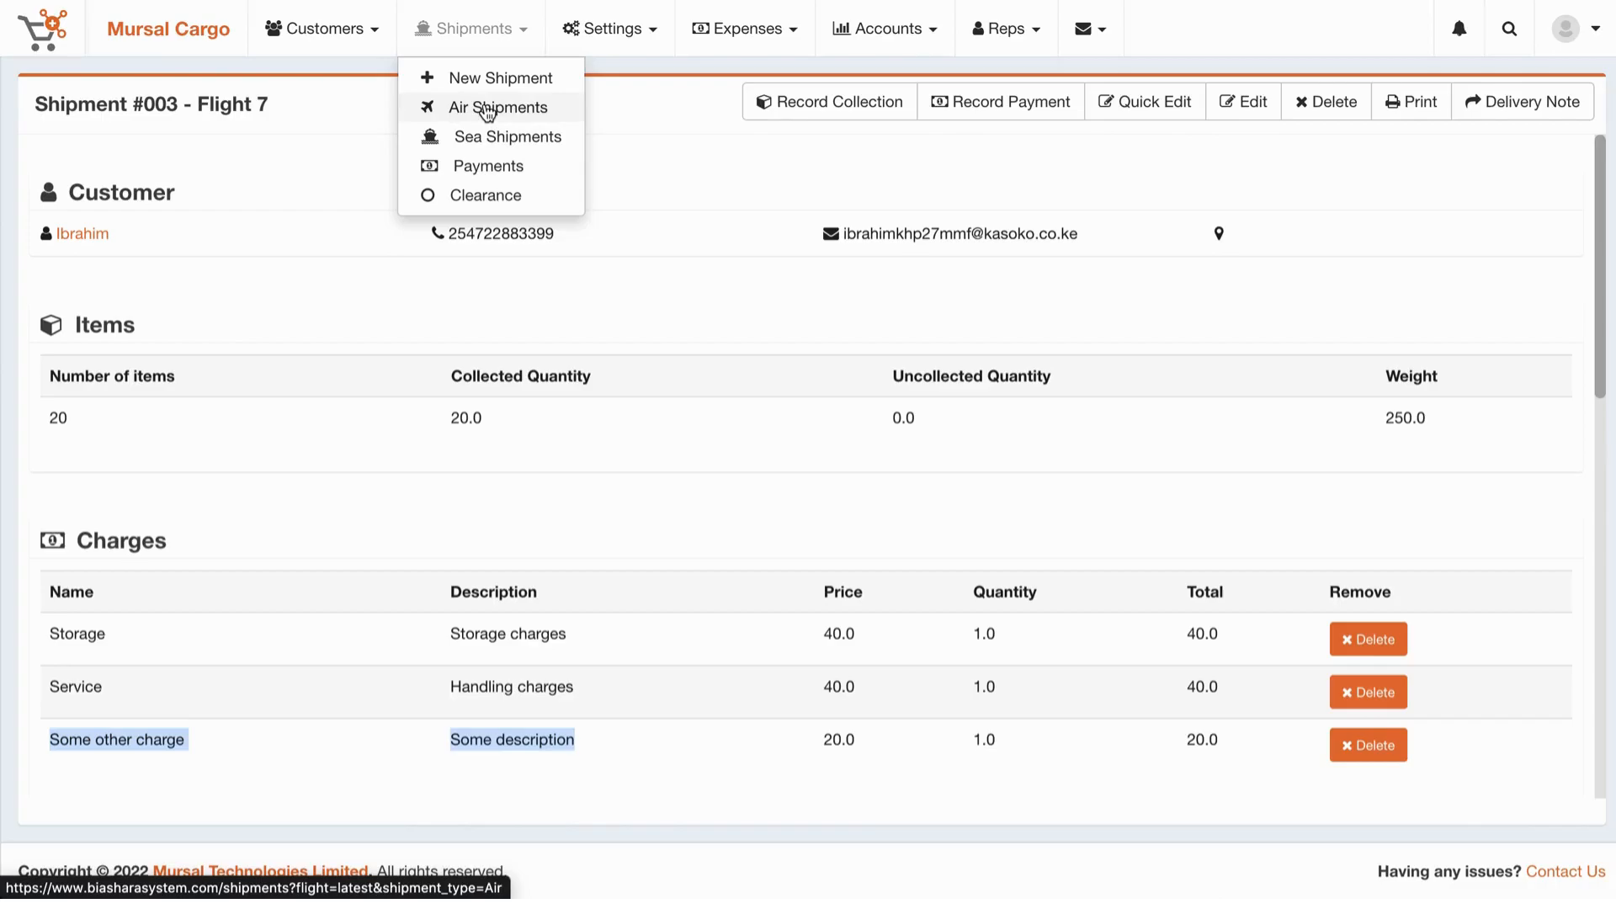
click(486, 110)
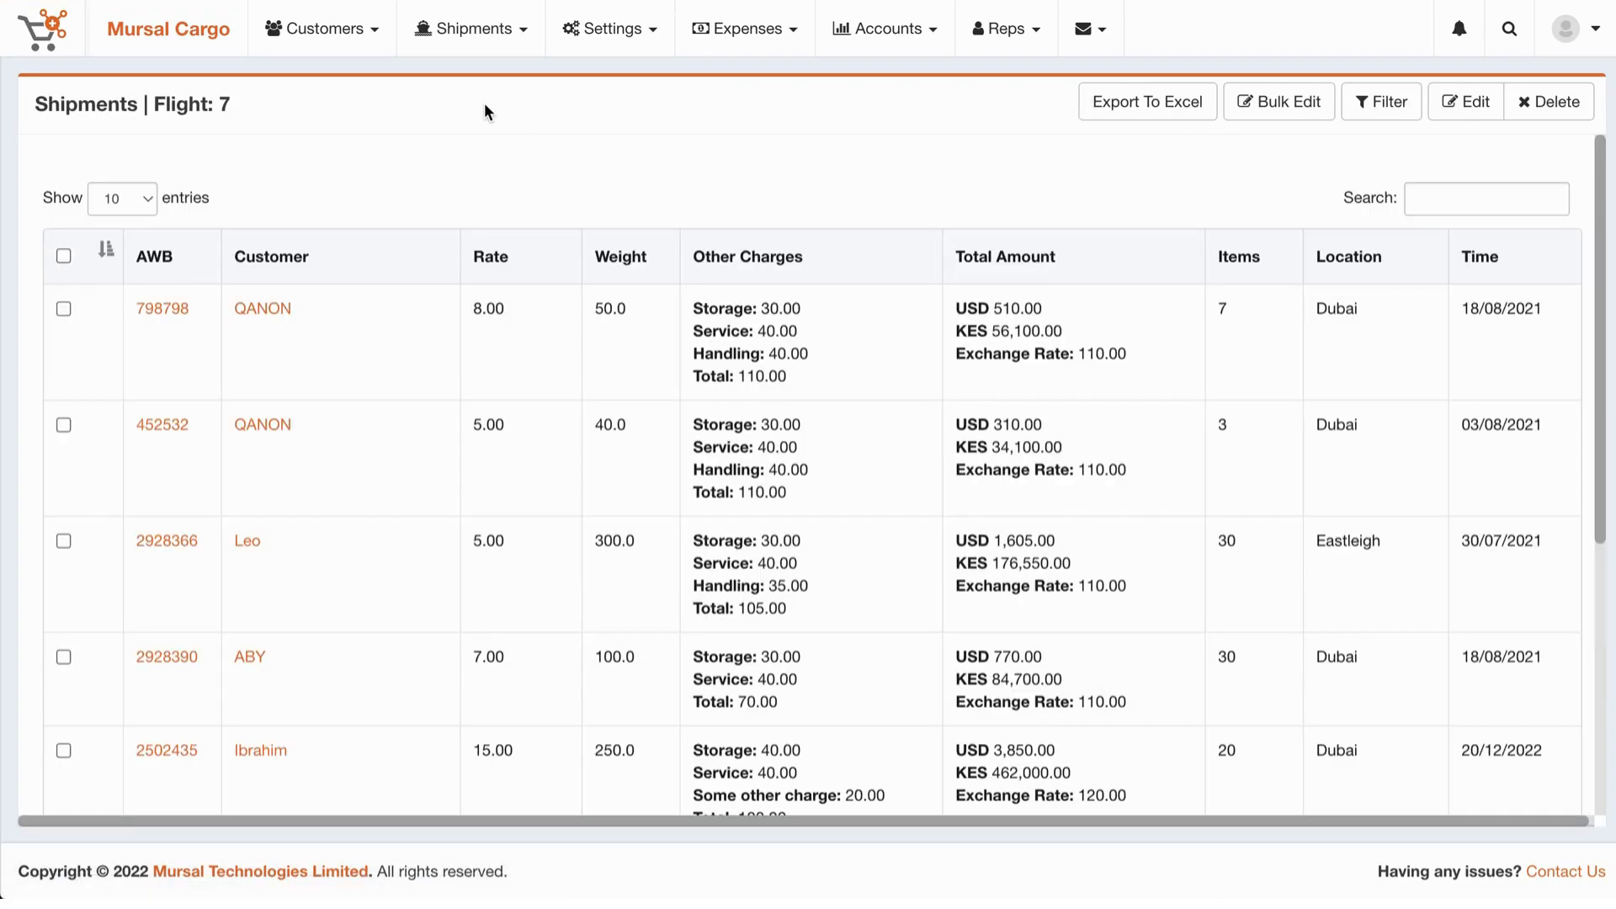
drag(239, 104, 42, 111)
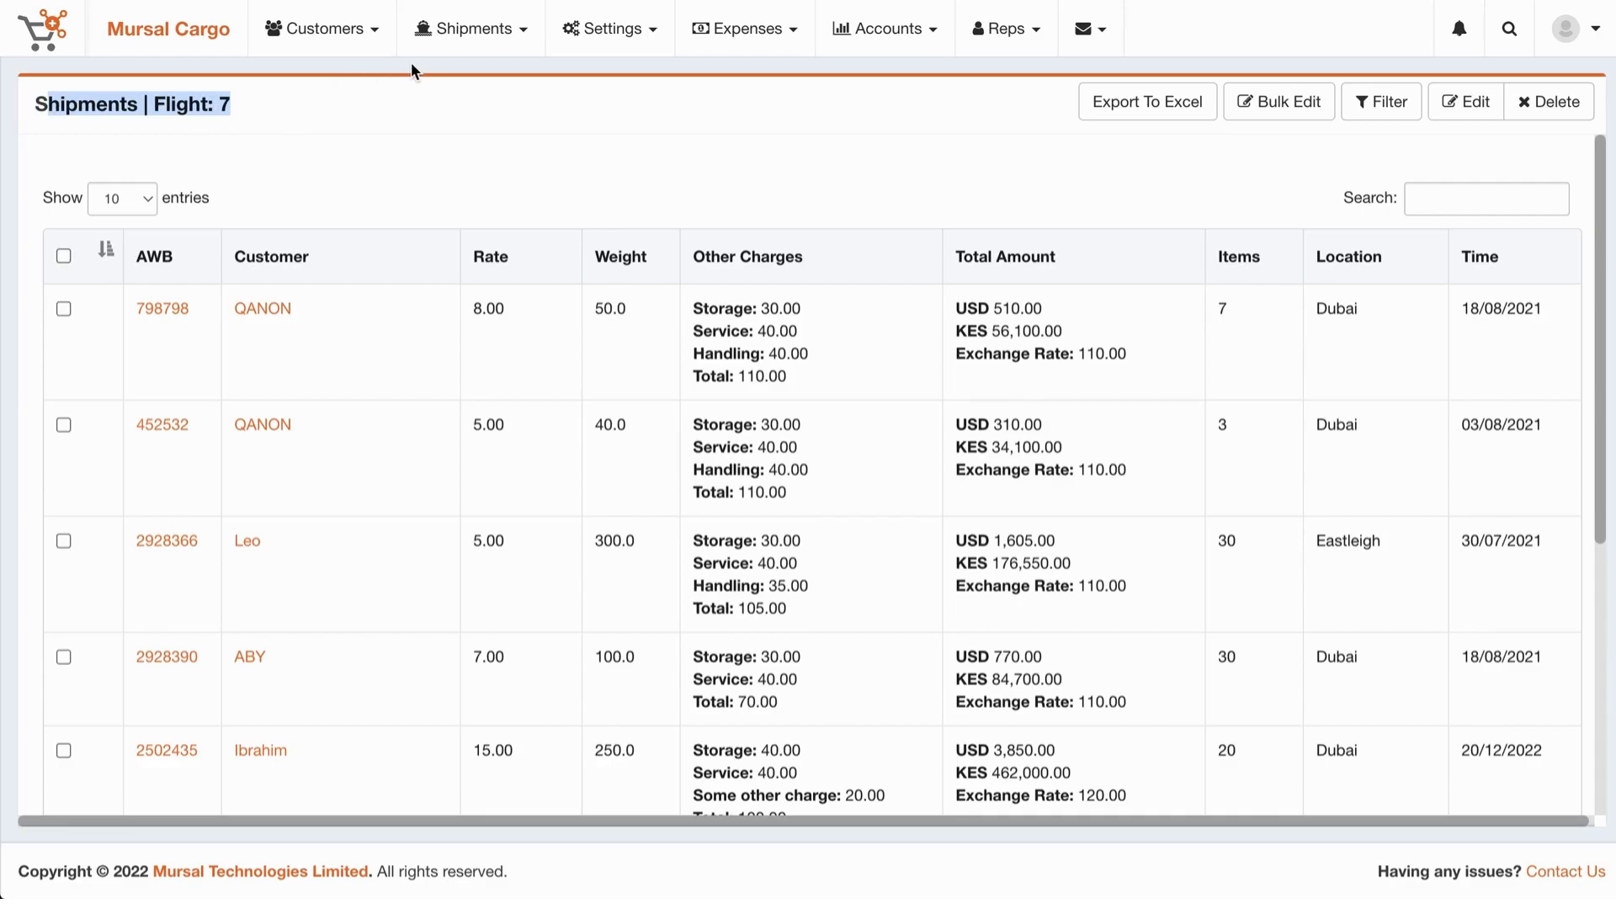
Review the flight, location, shipment type and status options of the shipments filter and close it without applying a filter
click(1374, 116)
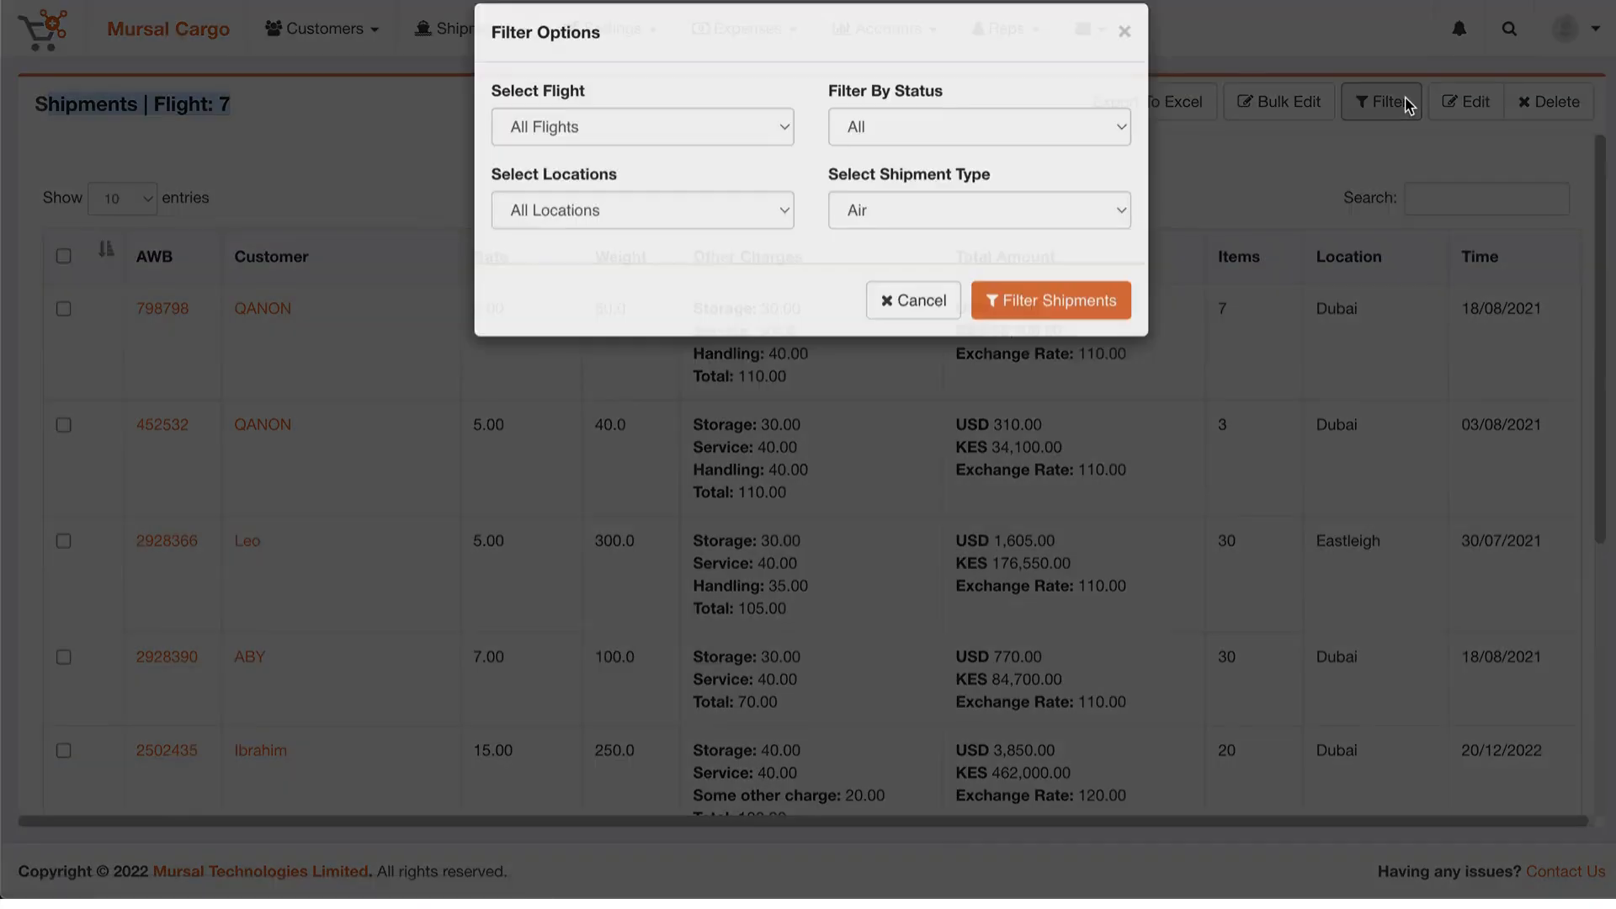
click(690, 155)
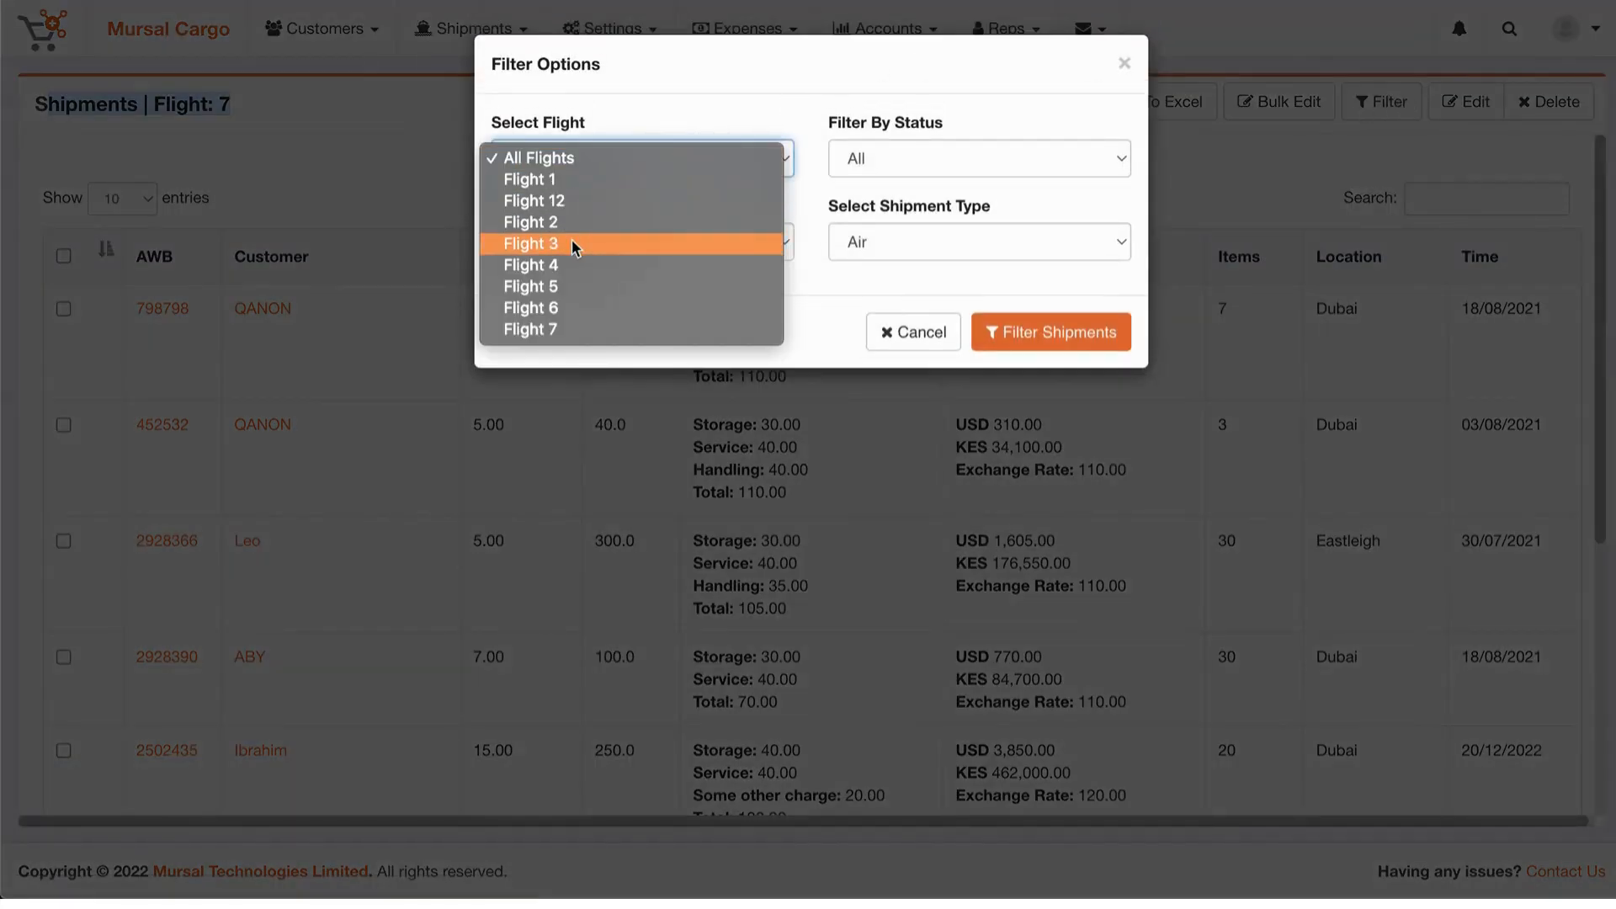
click(937, 59)
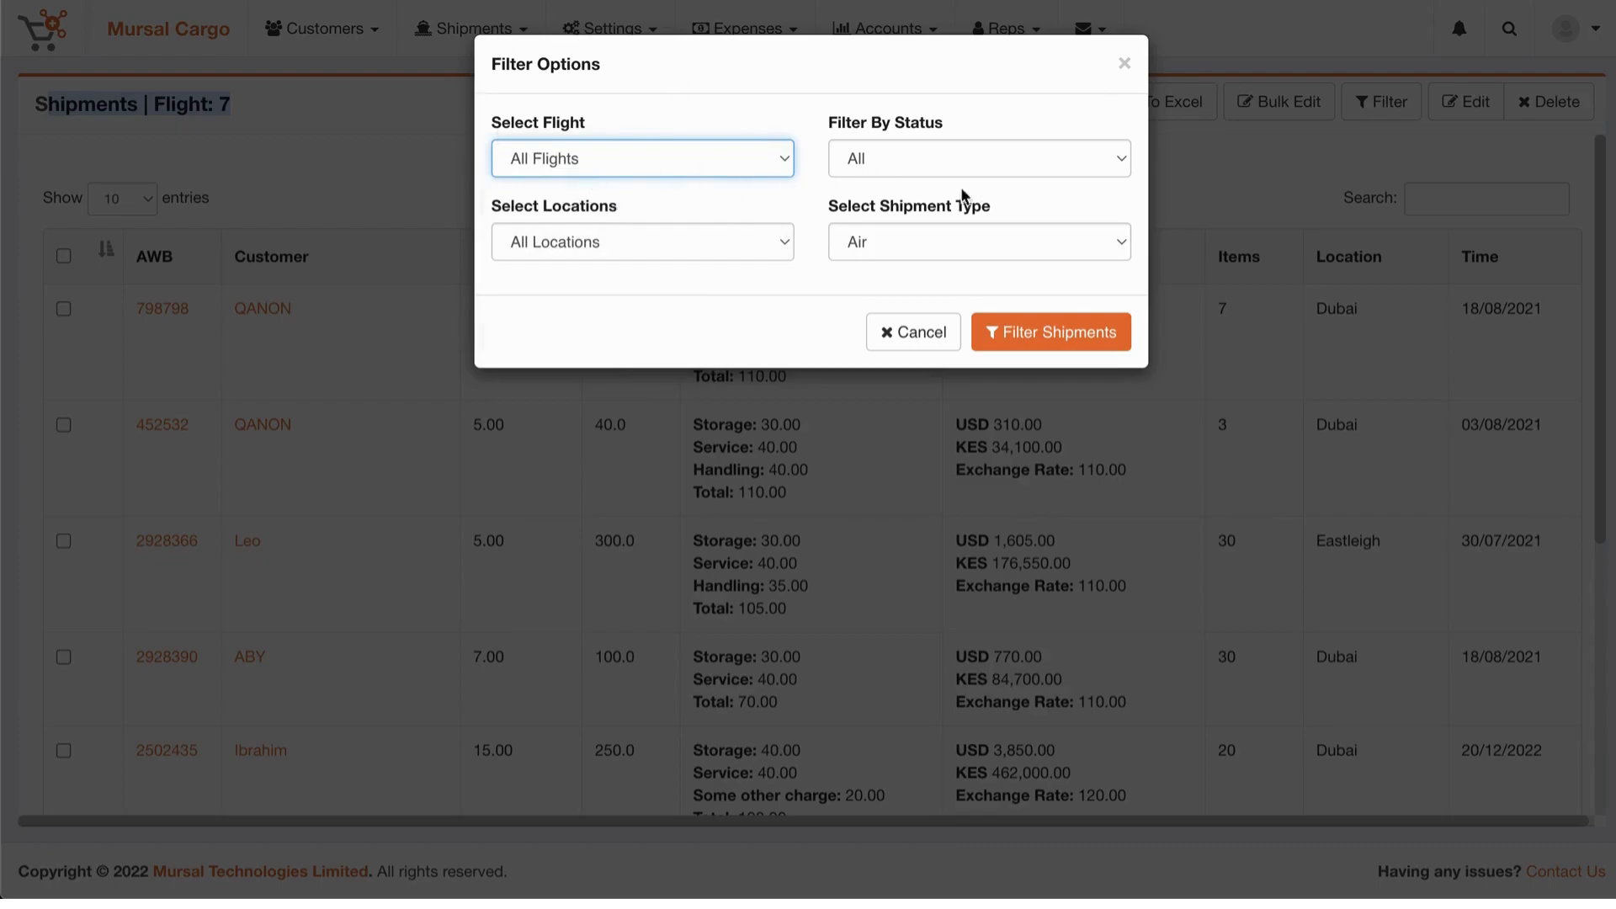
click(758, 234)
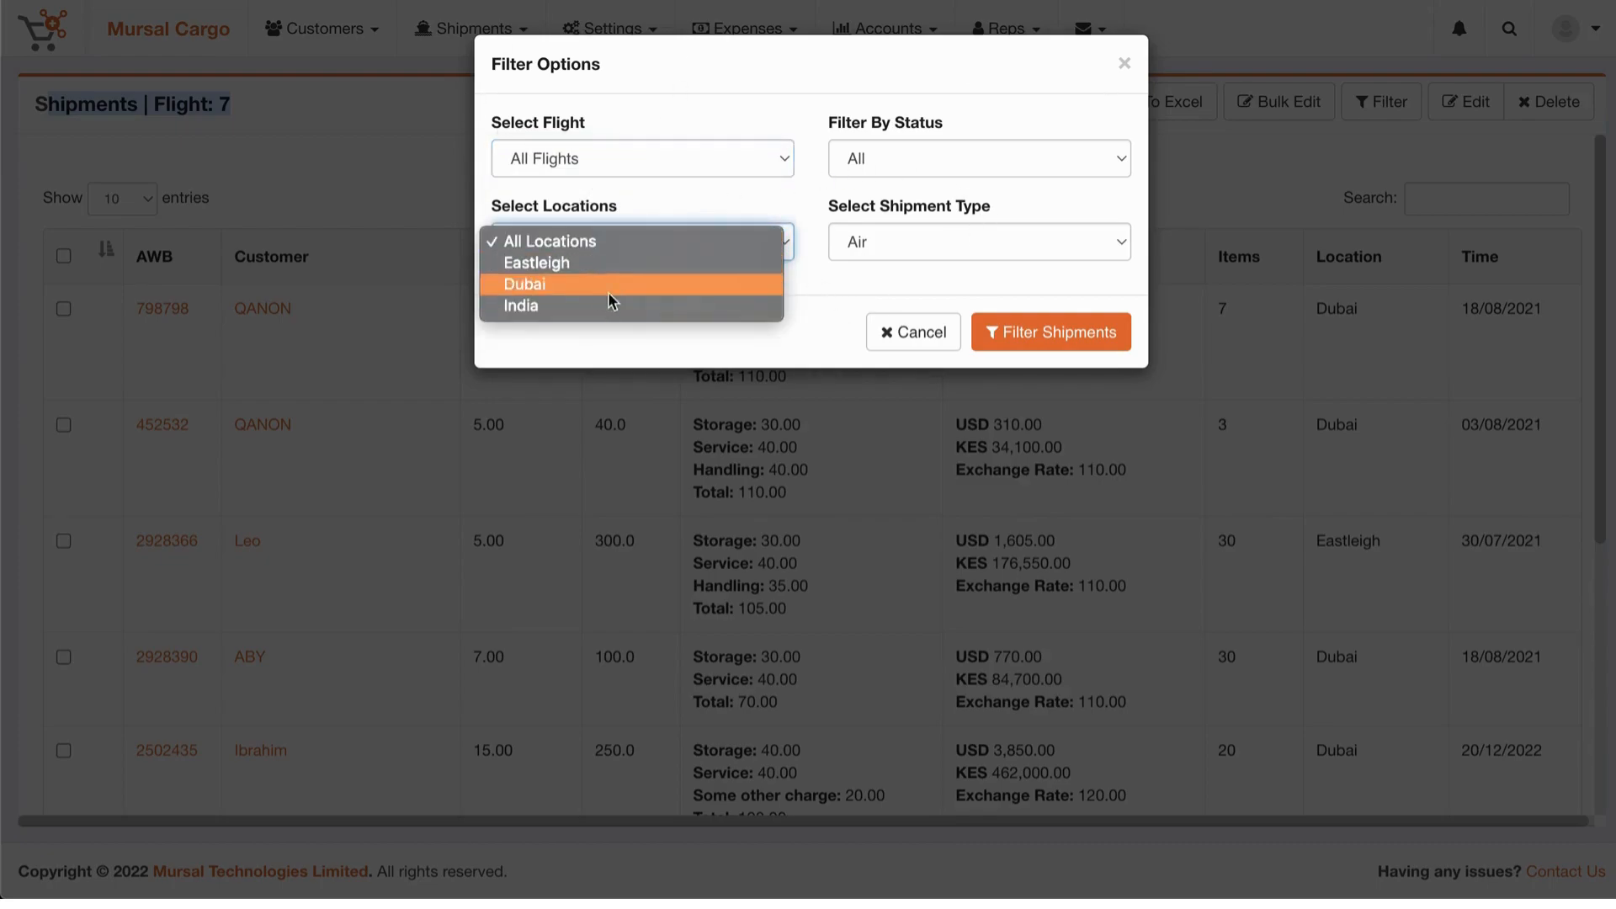
click(778, 73)
click(852, 234)
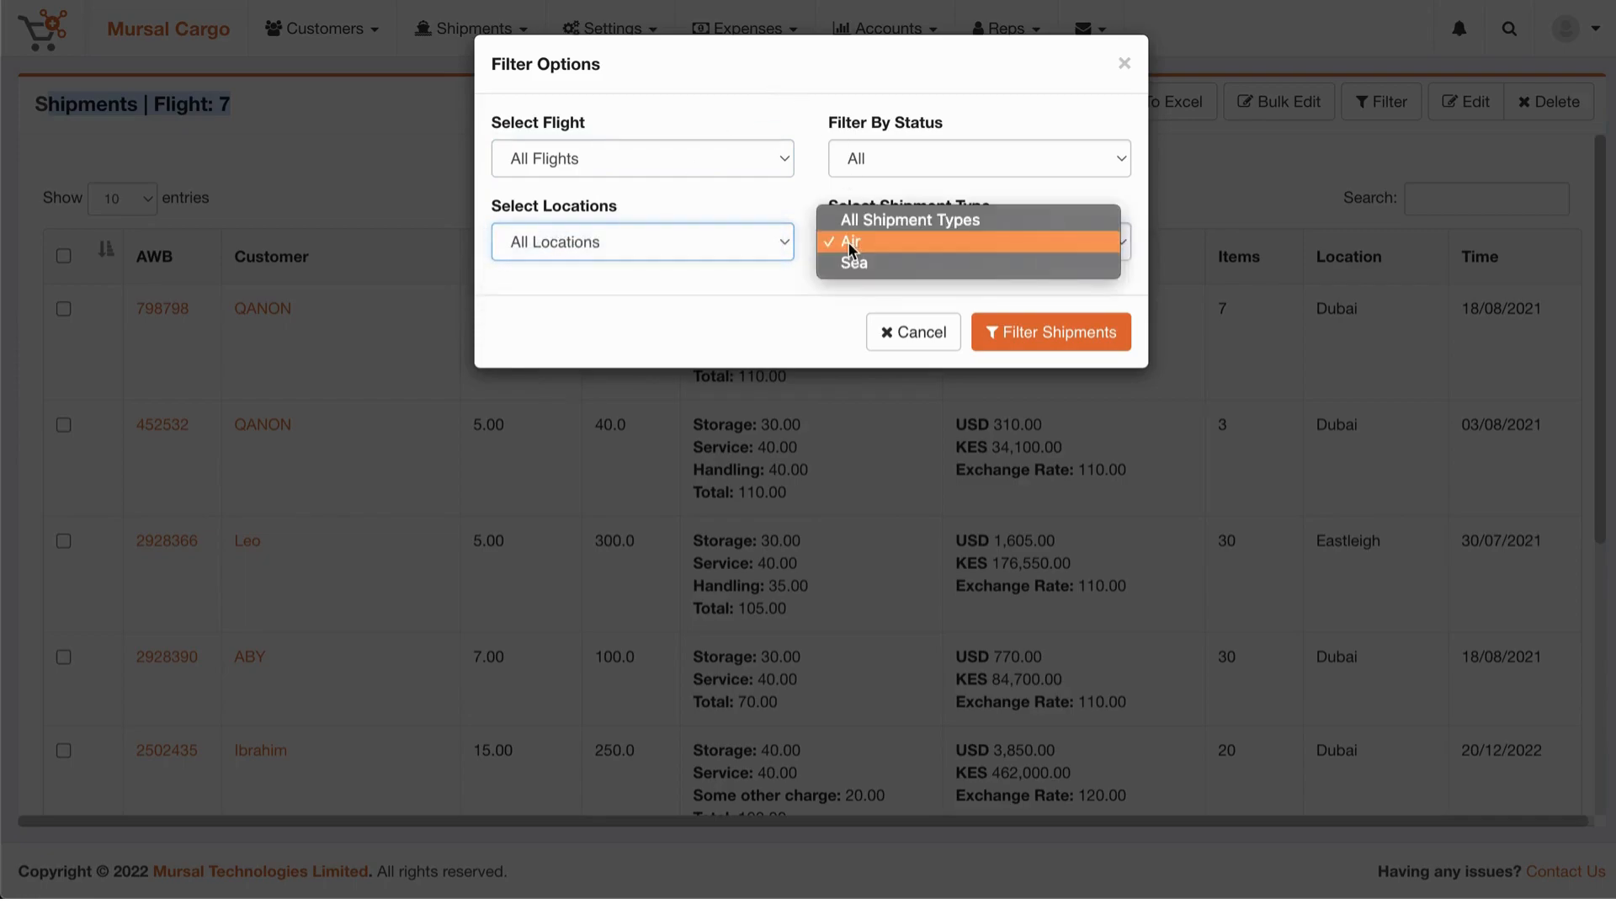
click(771, 97)
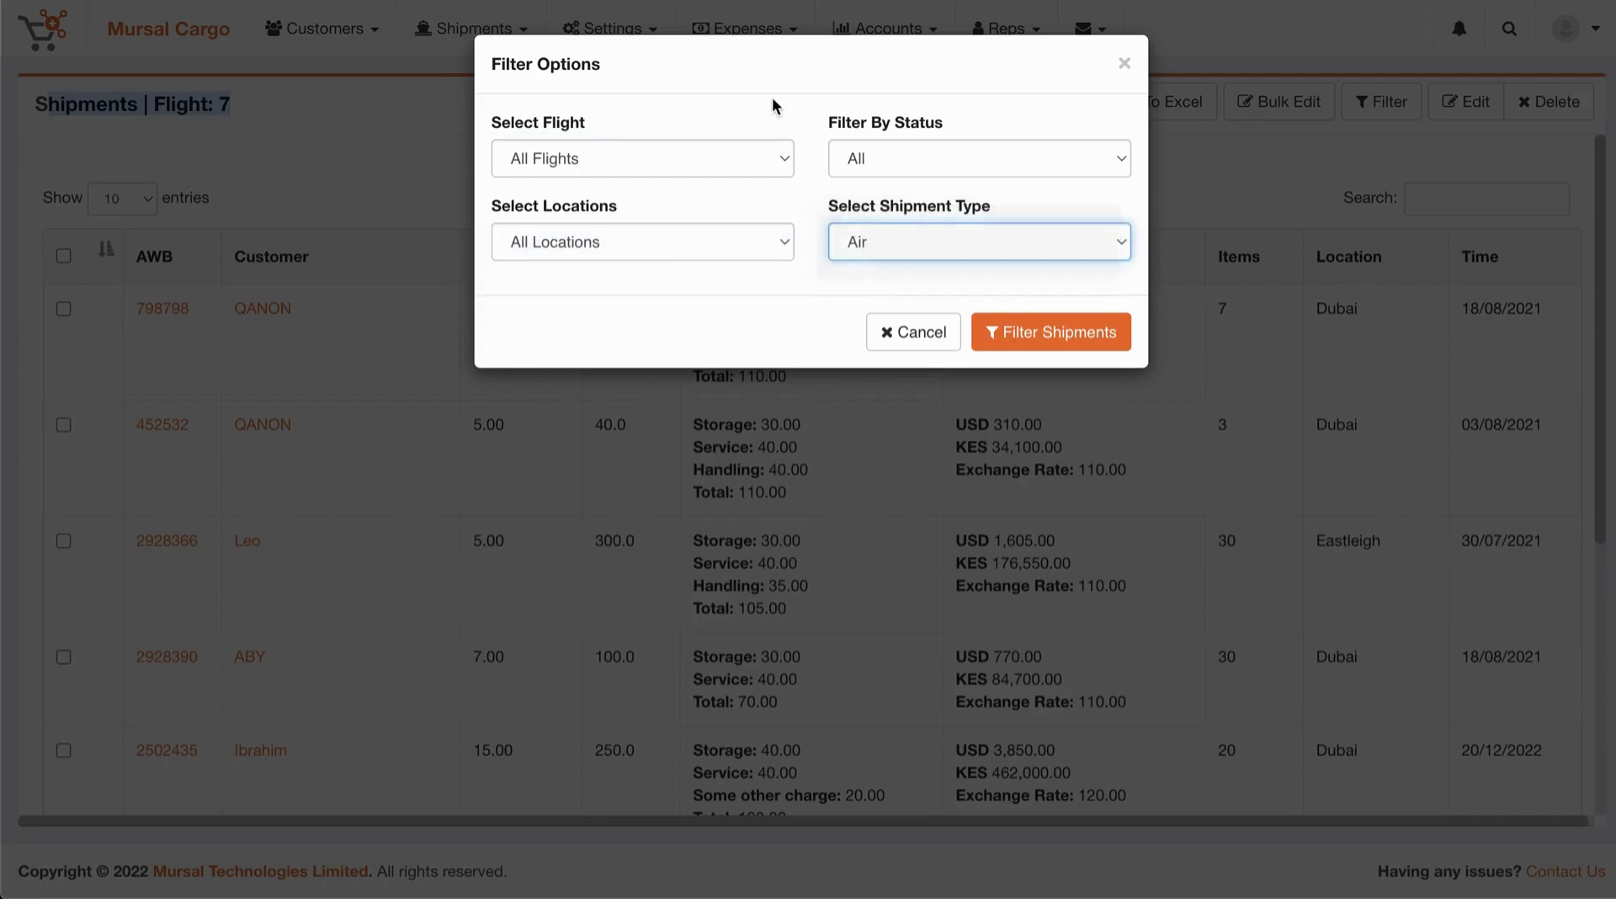
click(973, 157)
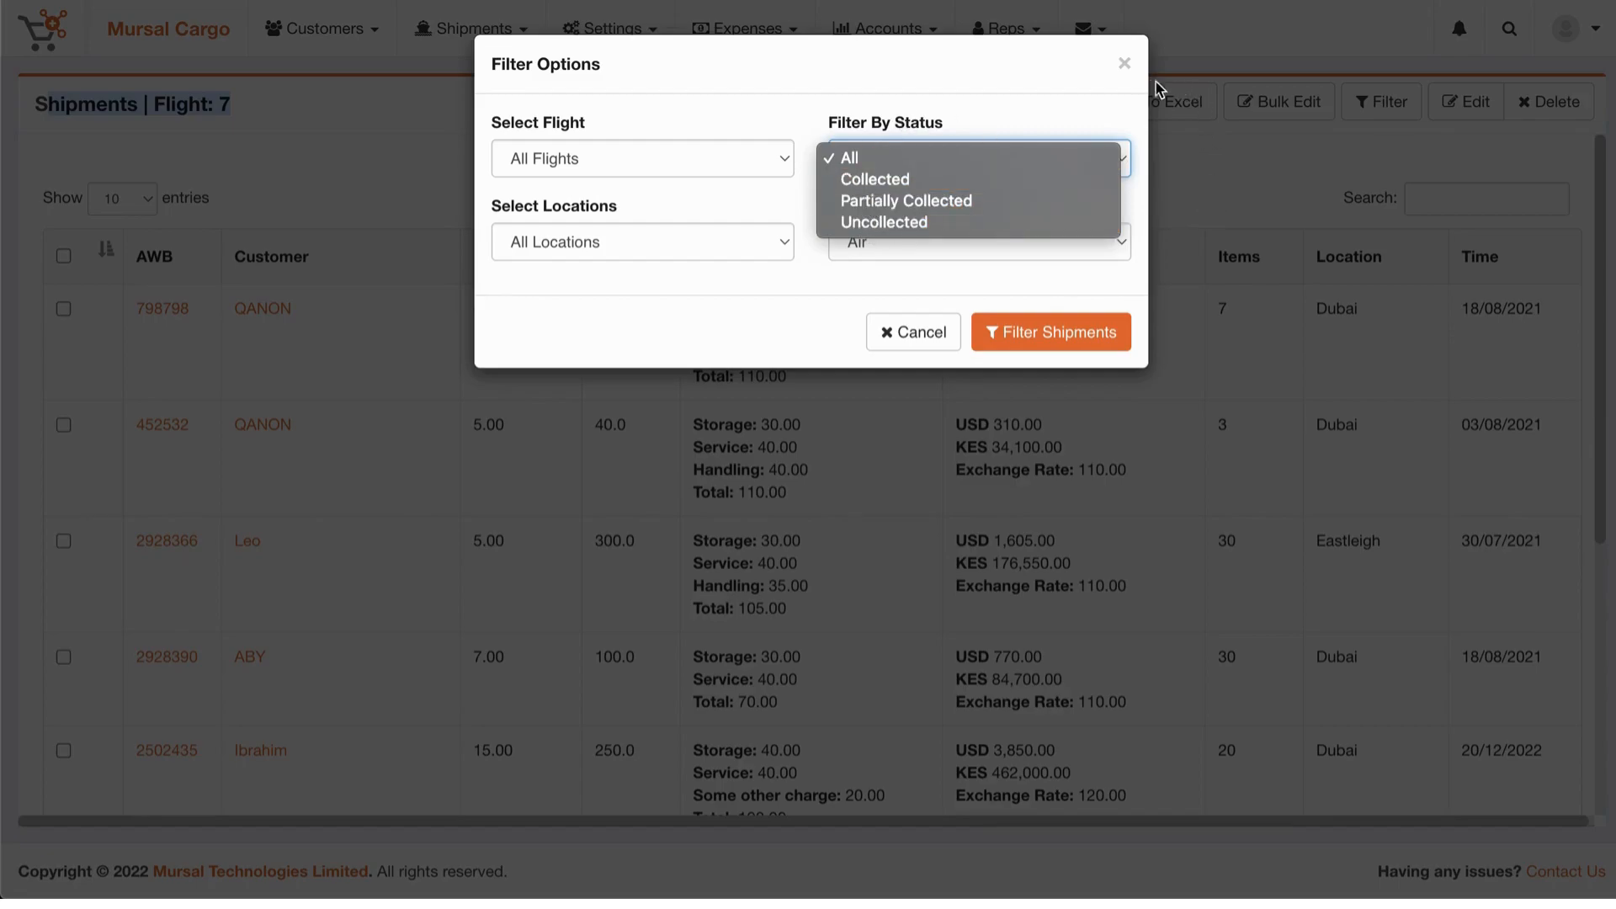
click(1125, 63)
click(1125, 62)
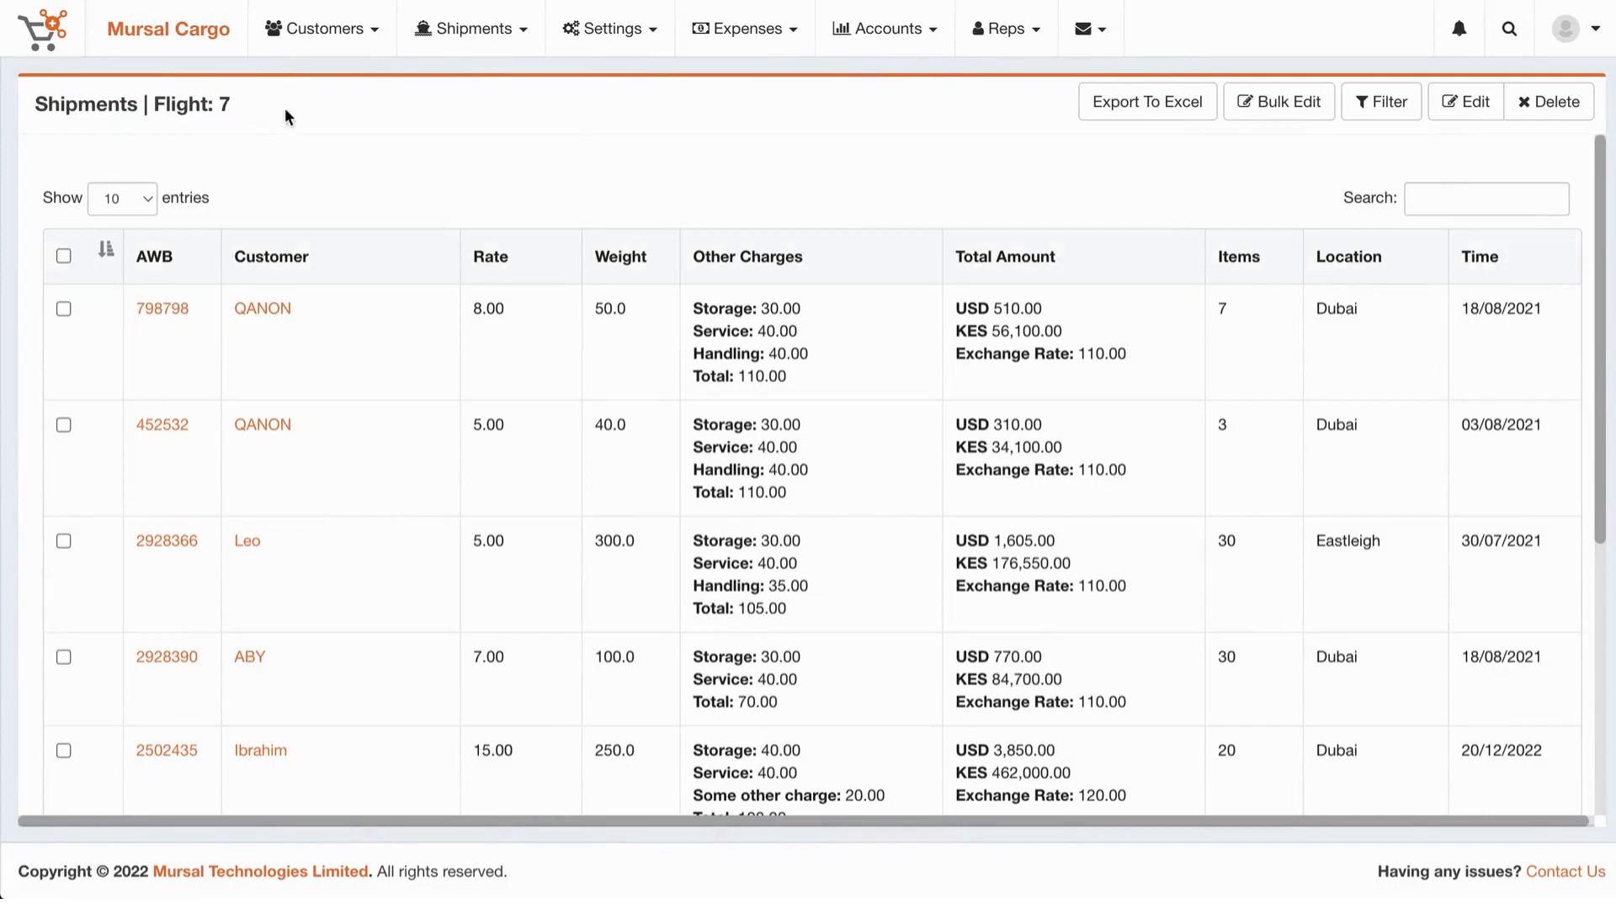
Examine the flight's shipments, including their rates, weights, other charges, total amounts, exchange rates, items and locations
scroll(392, 215, down, 5)
scroll(393, 216, up, 3)
scroll(393, 215, up, 2)
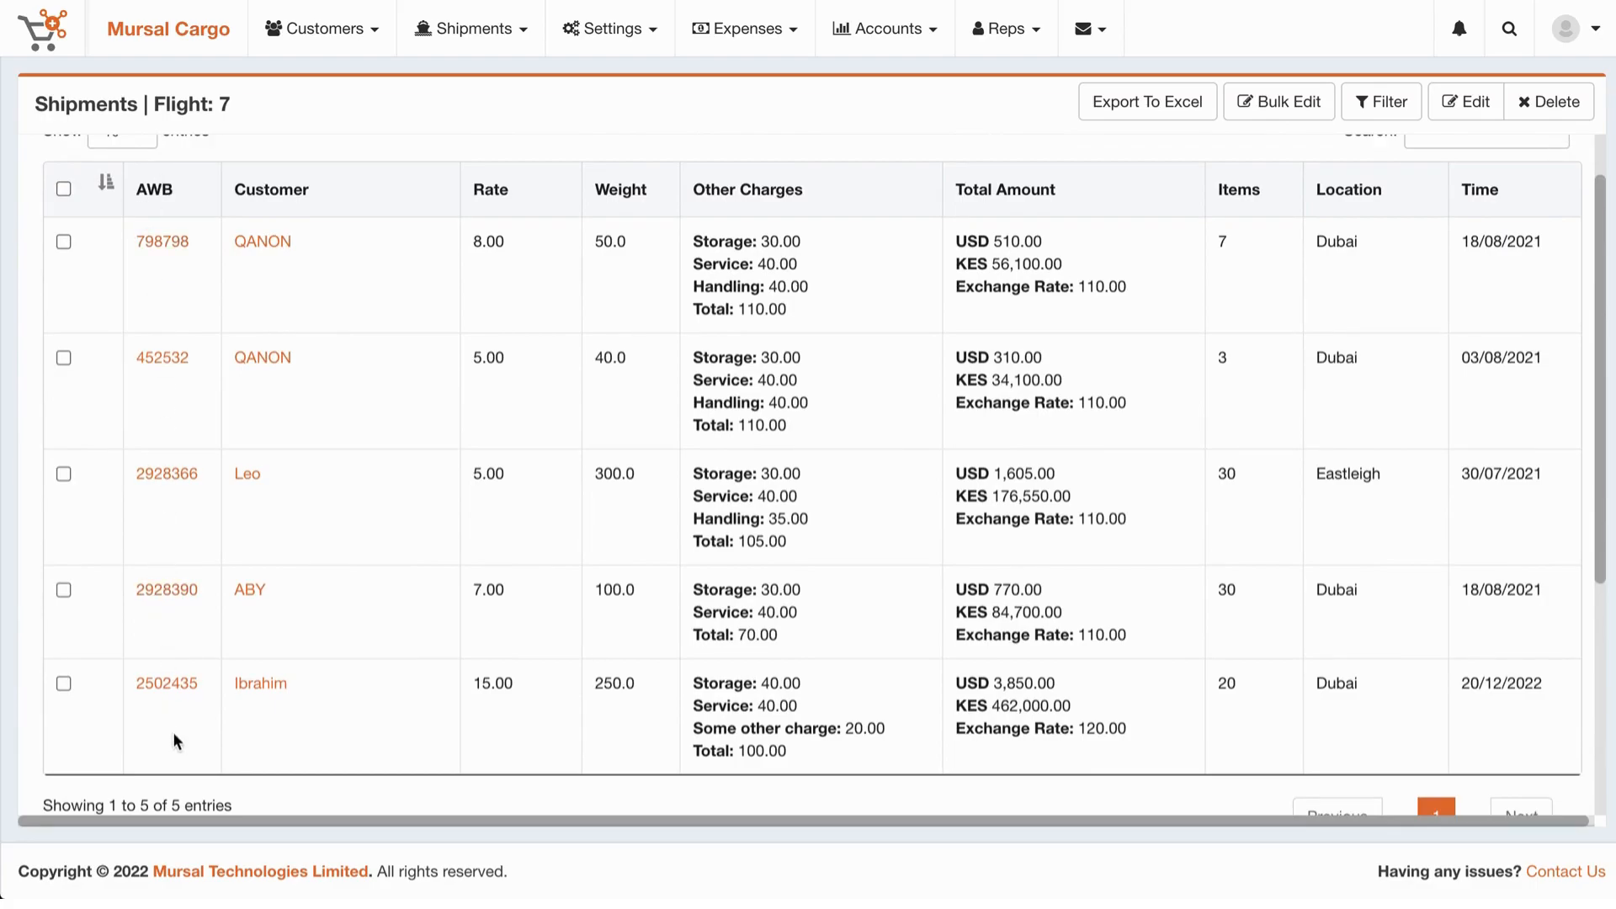
scroll(1023, 579, down, 2)
scroll(1023, 579, up, 3)
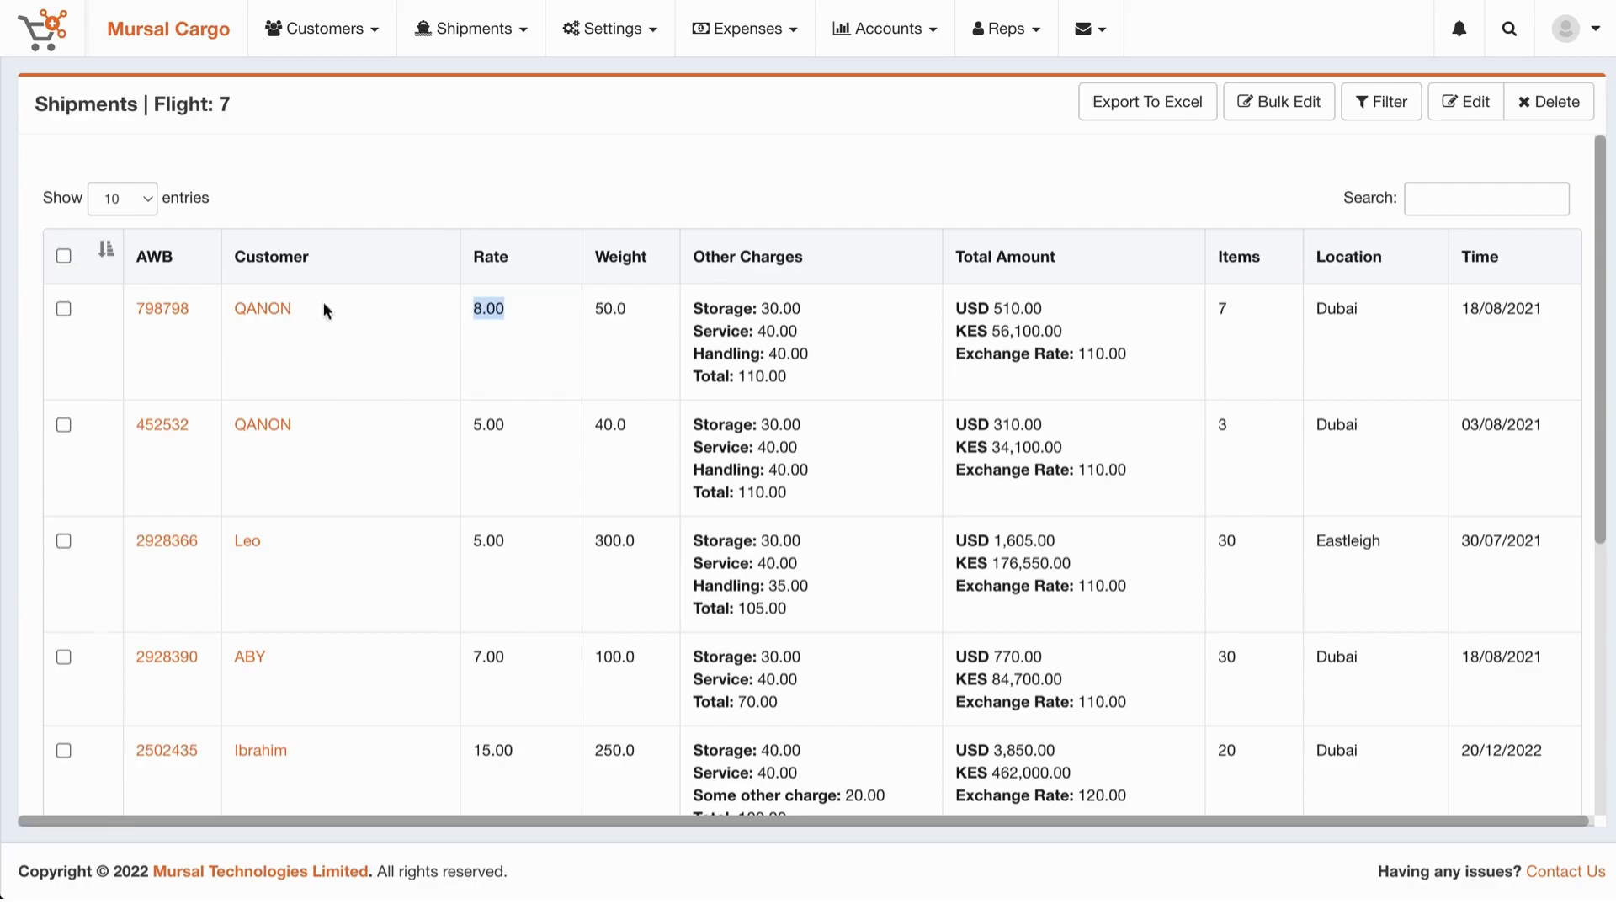
click(595, 303)
drag(595, 304, 800, 394)
drag(694, 421, 851, 511)
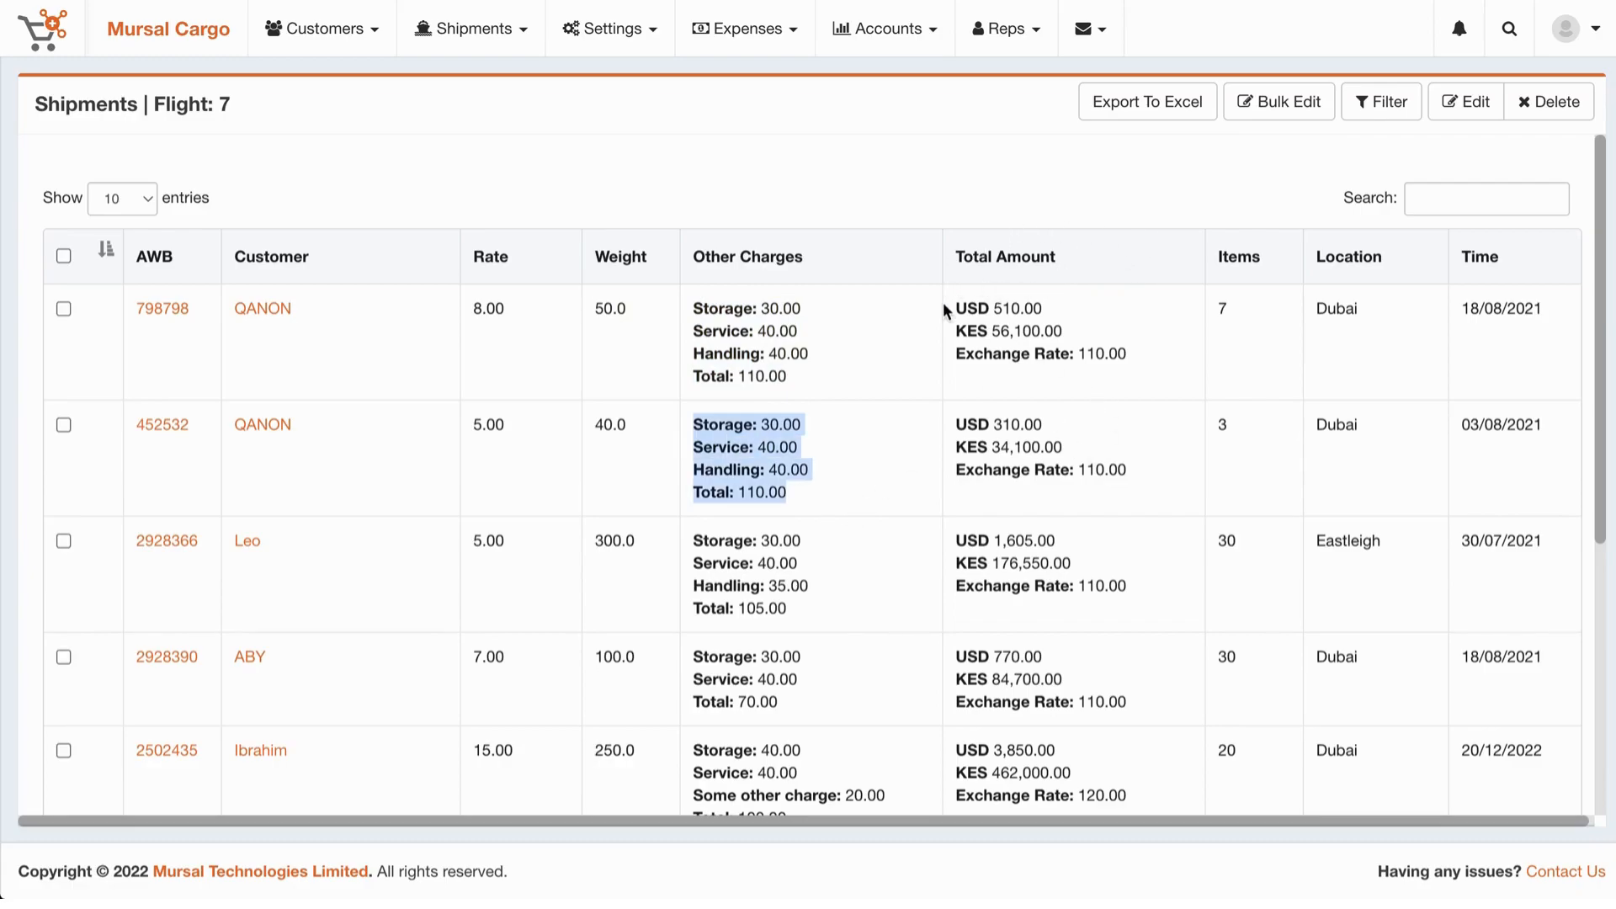
drag(954, 310, 1092, 341)
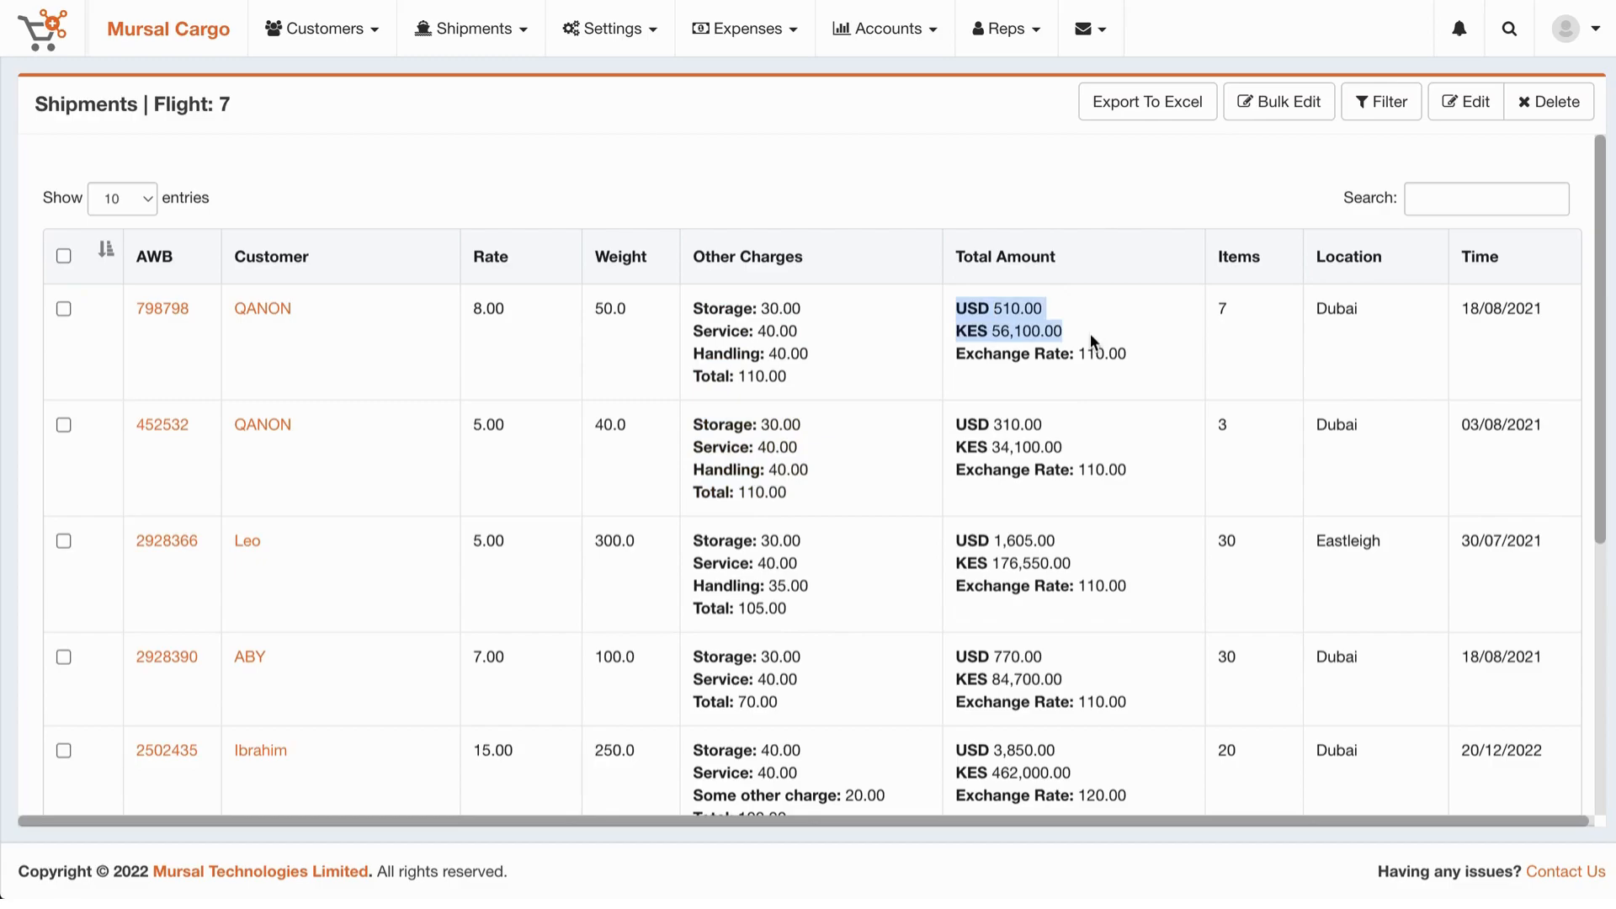
drag(955, 353, 1339, 316)
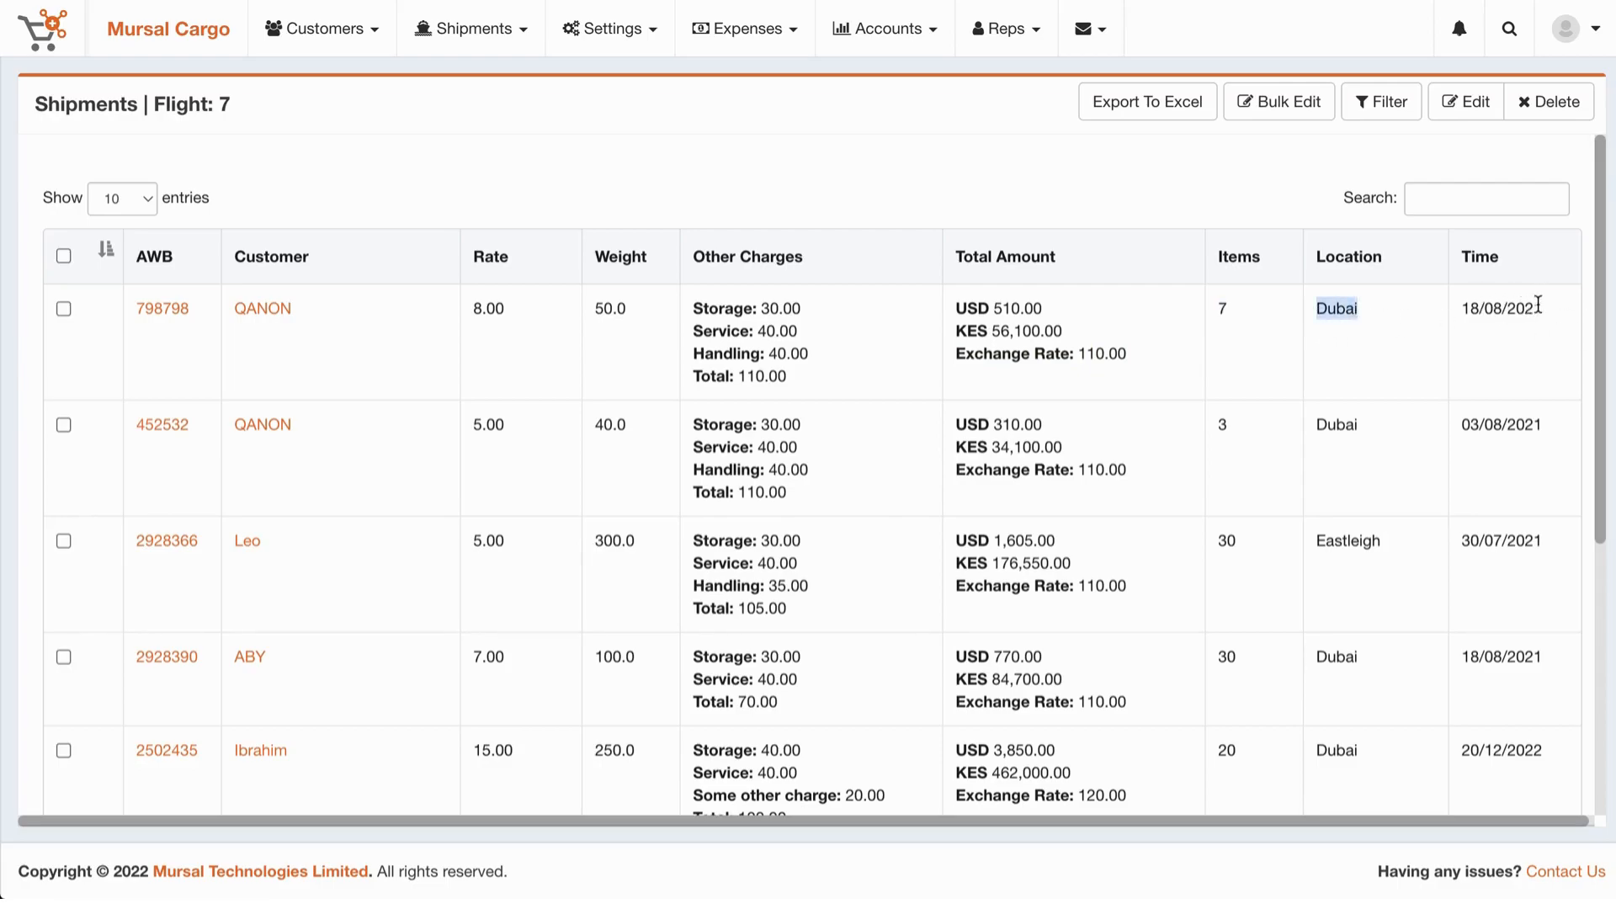
Examine the flight's totals: number of shipments, total weight, total expected, total expenses and expected balance
scroll(1524, 515, down, 5)
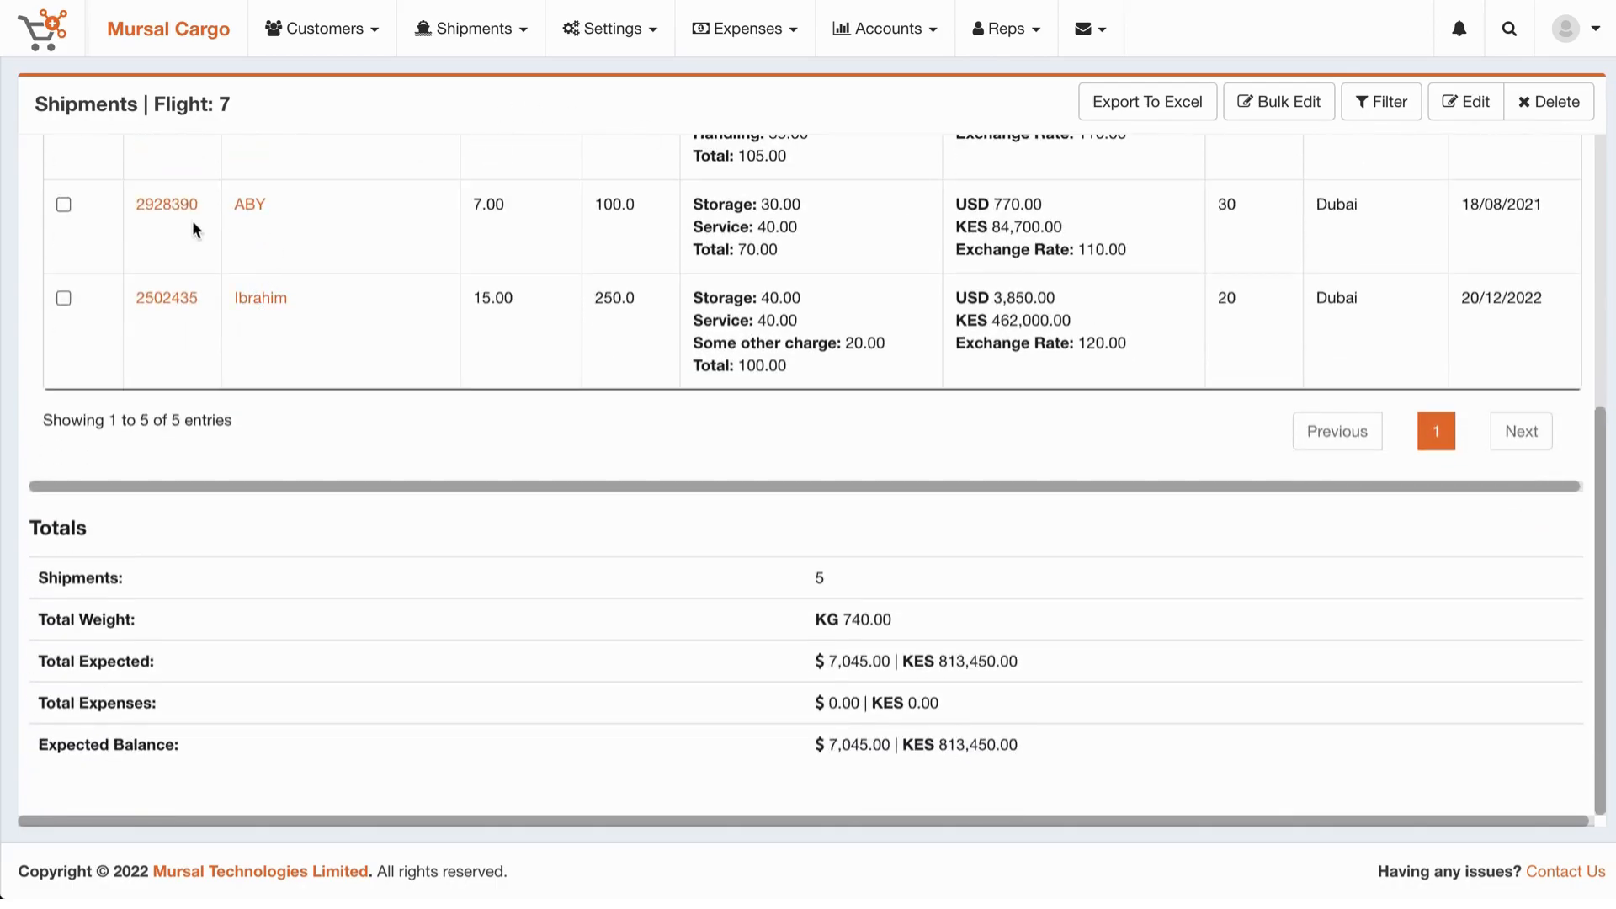
scroll(193, 223, up, 3)
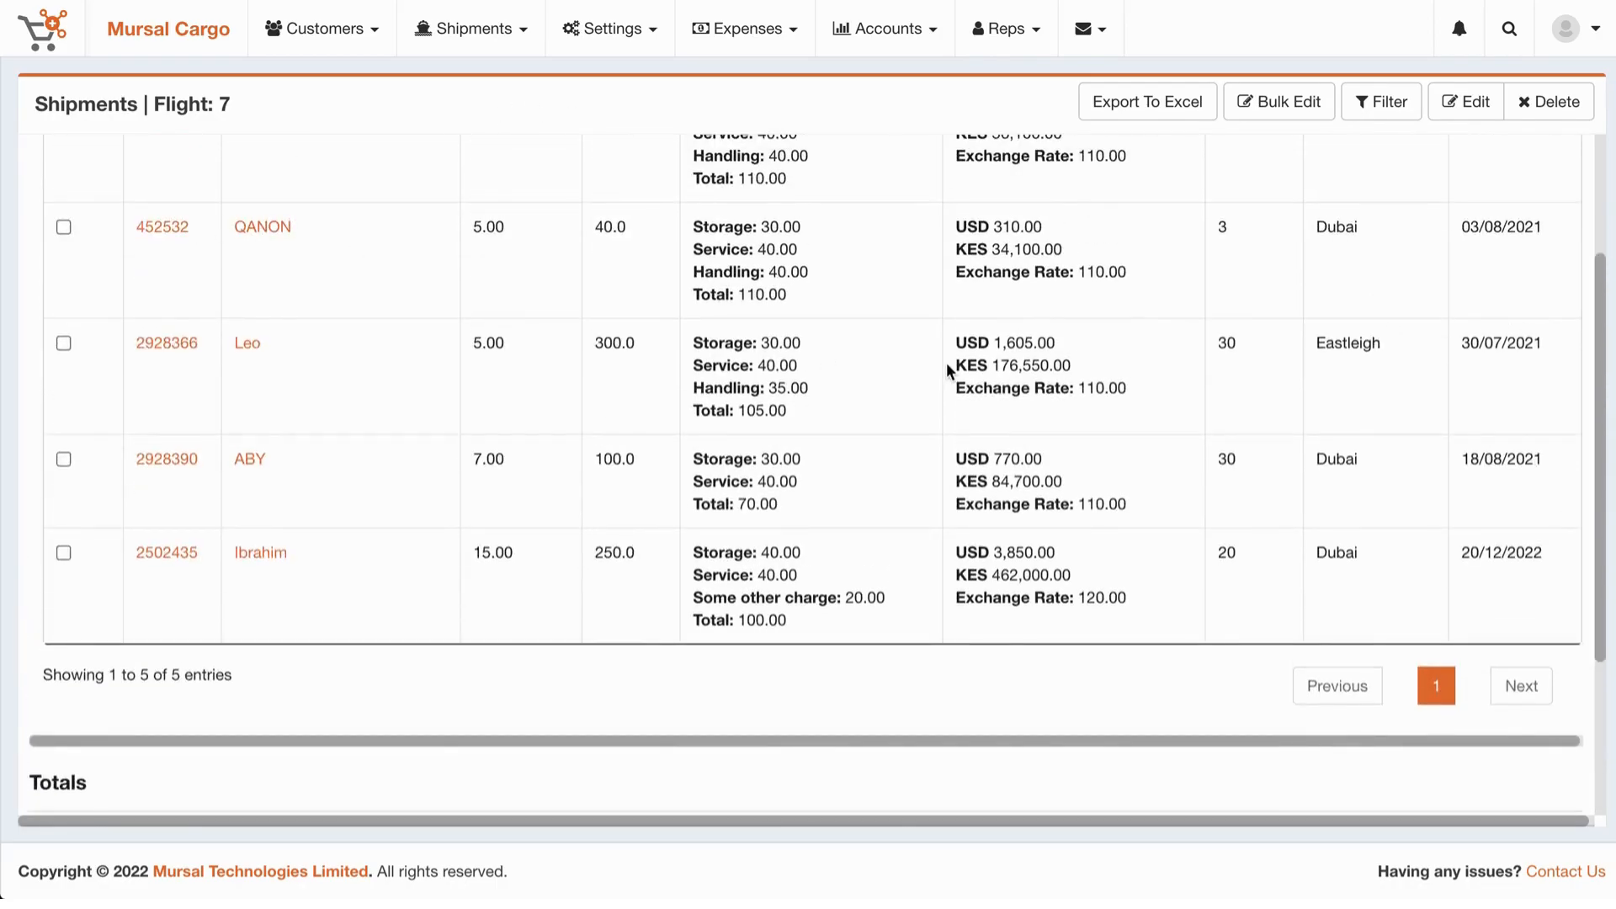
scroll(946, 366, down, 3)
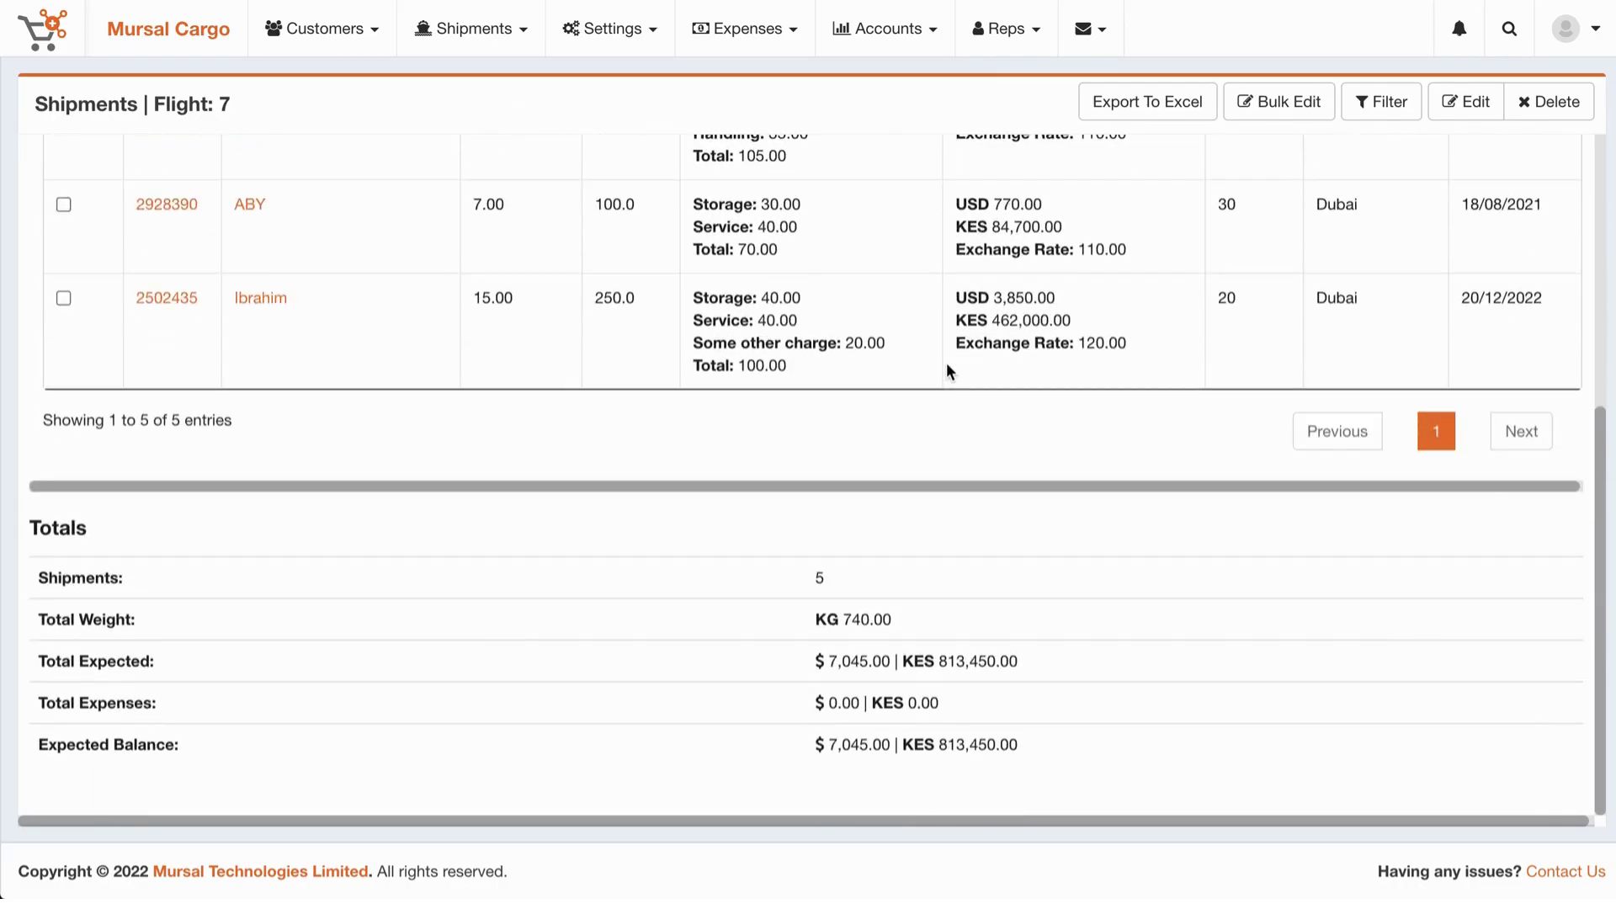
double_click(820, 574)
drag(37, 620, 942, 621)
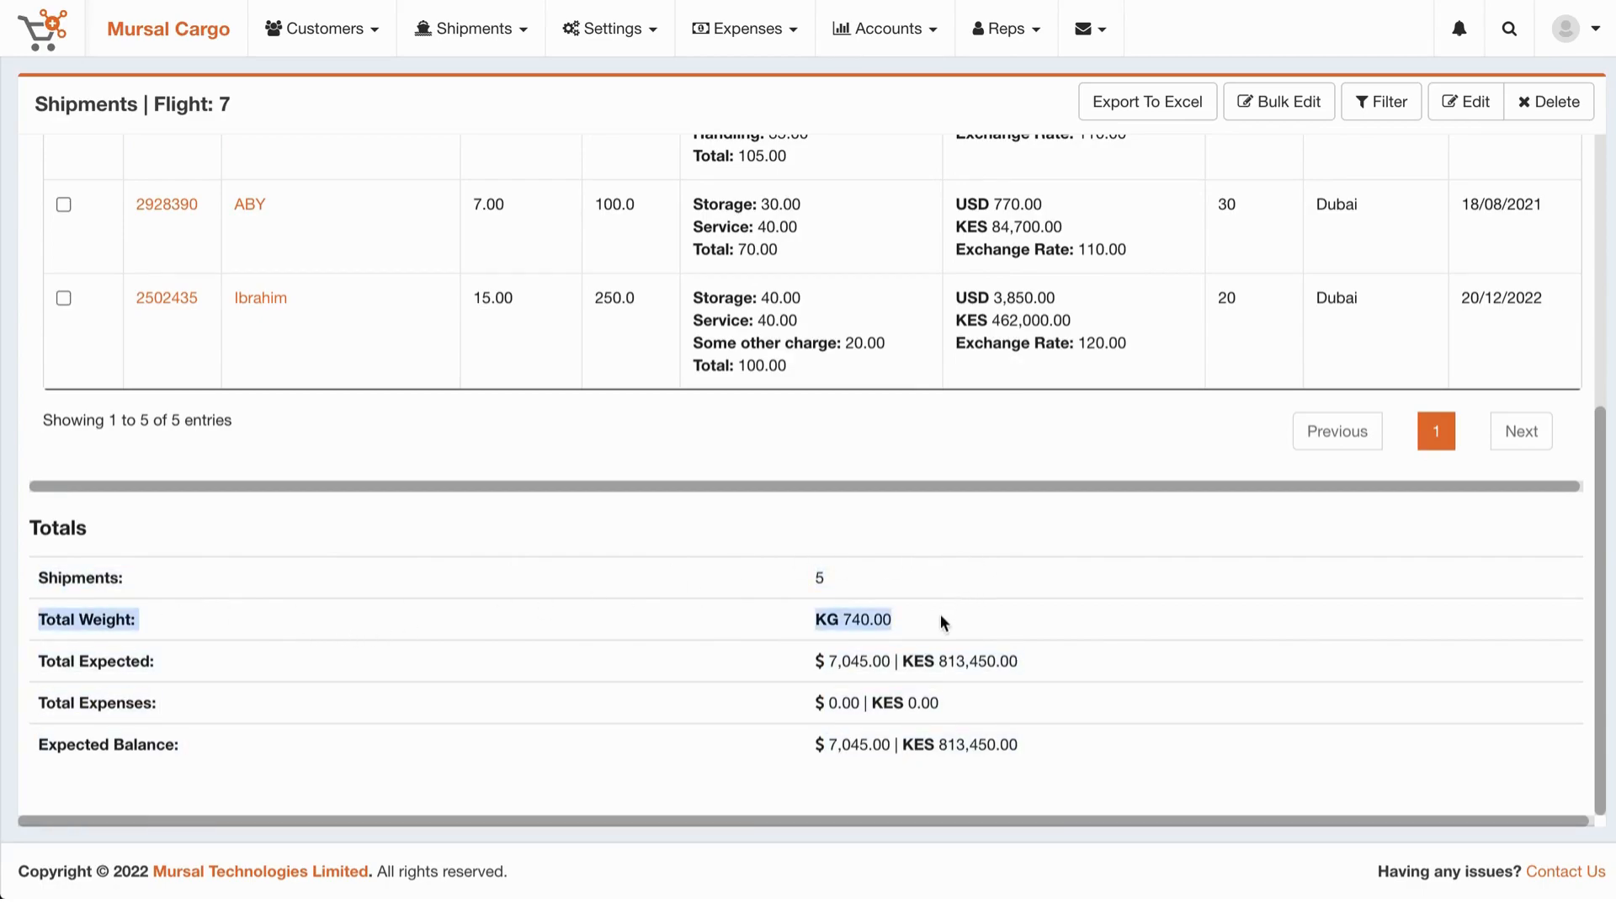
drag(35, 661, 1032, 677)
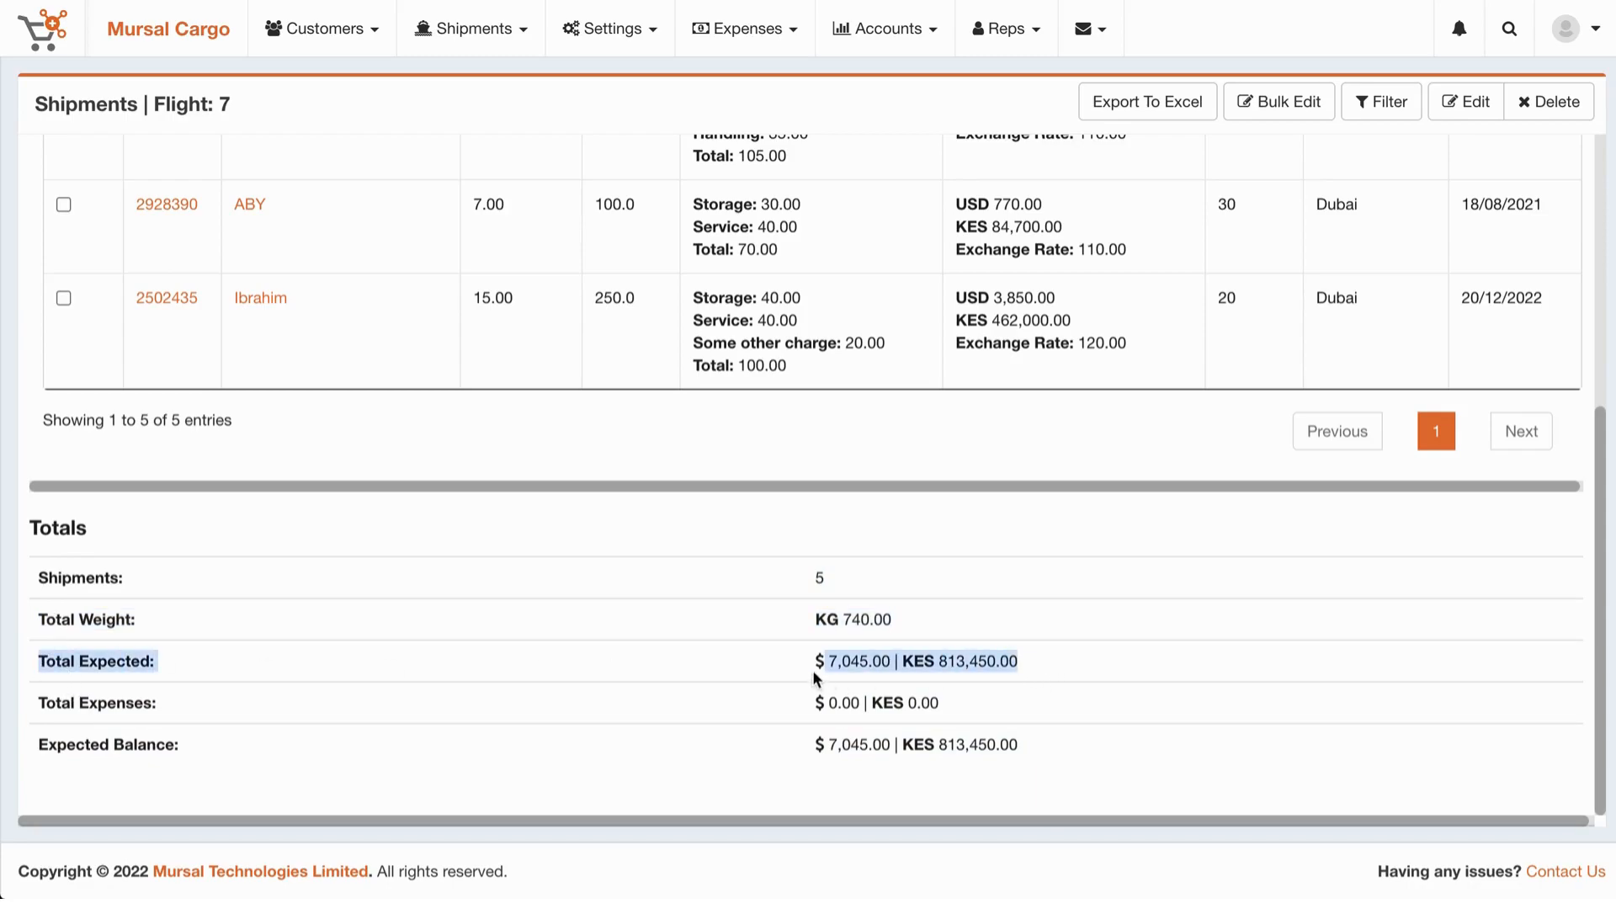
click(942, 671)
double_click(980, 665)
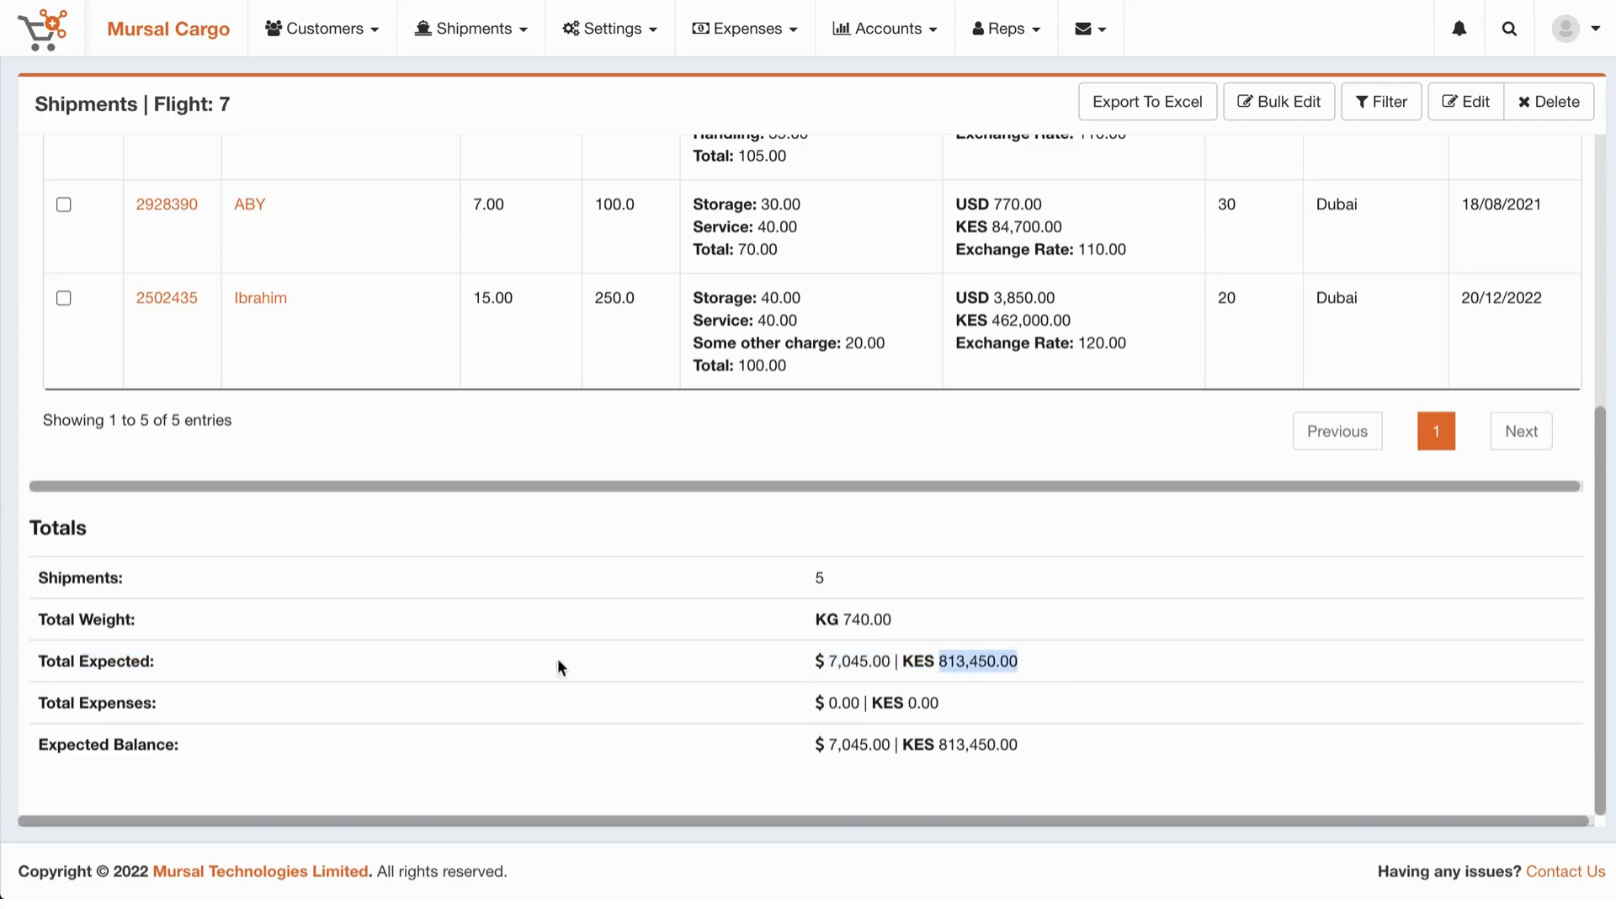
drag(35, 706, 926, 692)
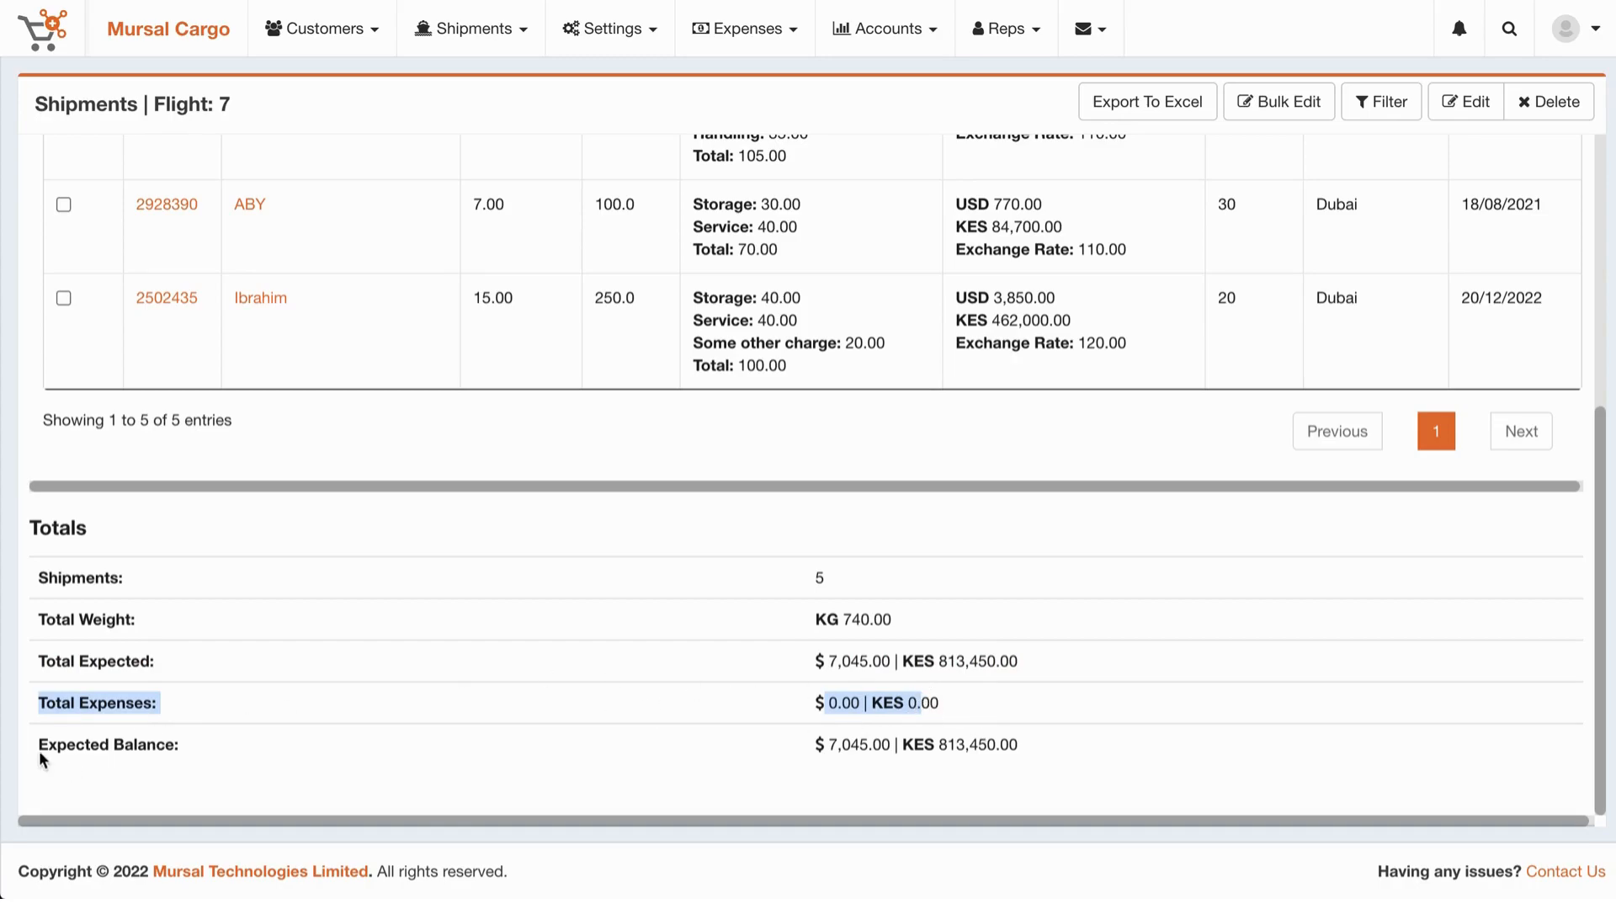
click(81, 746)
drag(81, 746, 1111, 741)
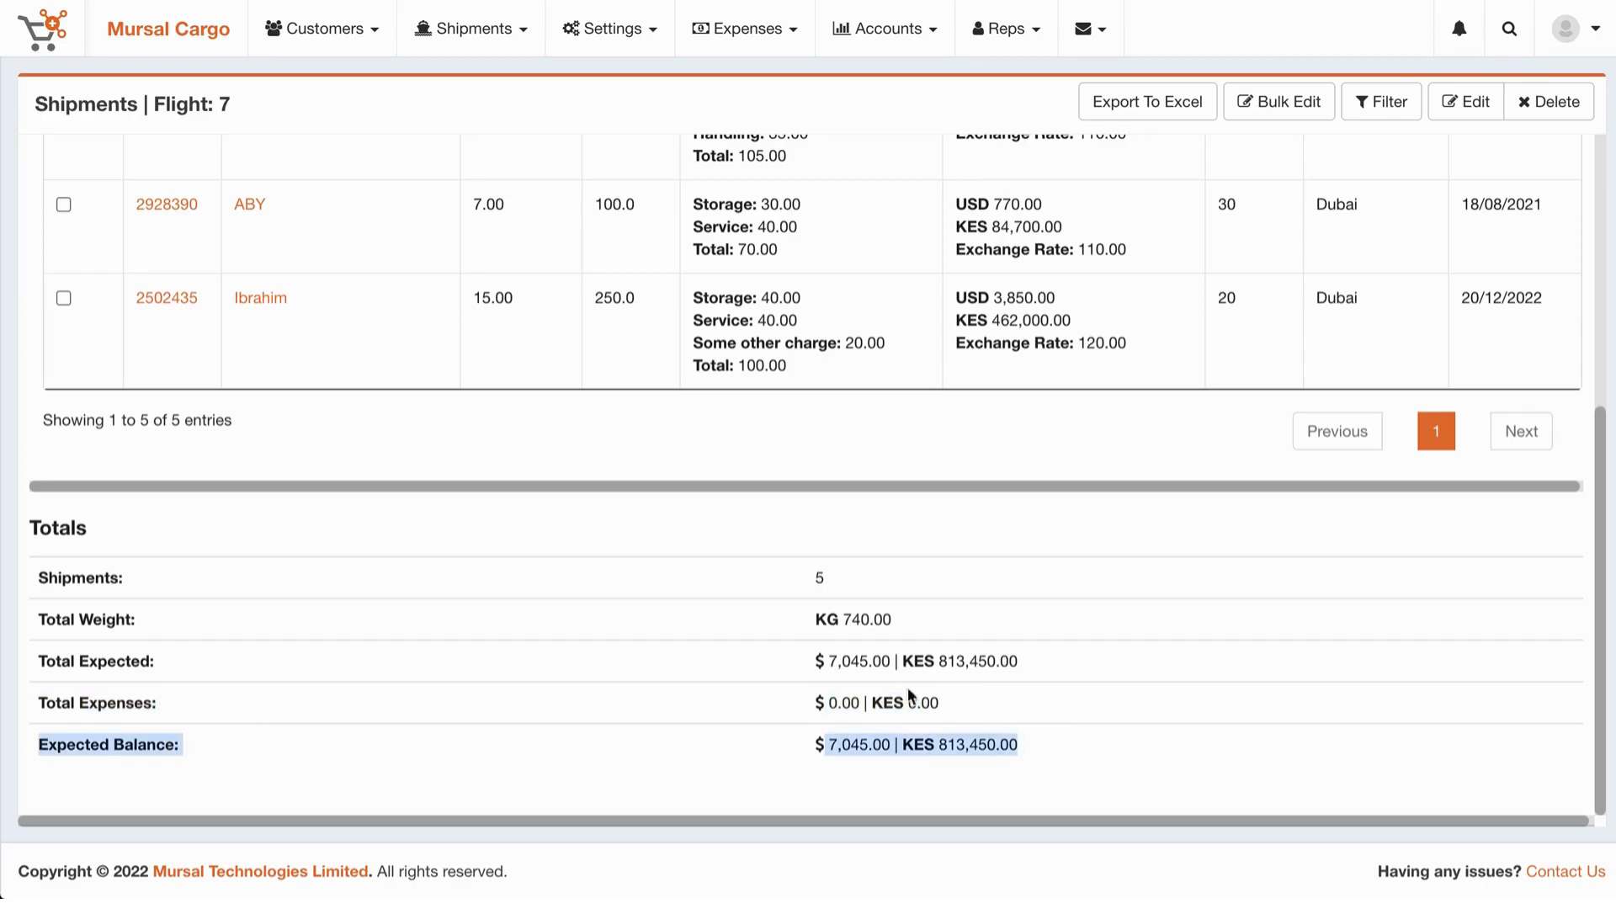
drag(39, 661, 168, 667)
drag(37, 700, 215, 709)
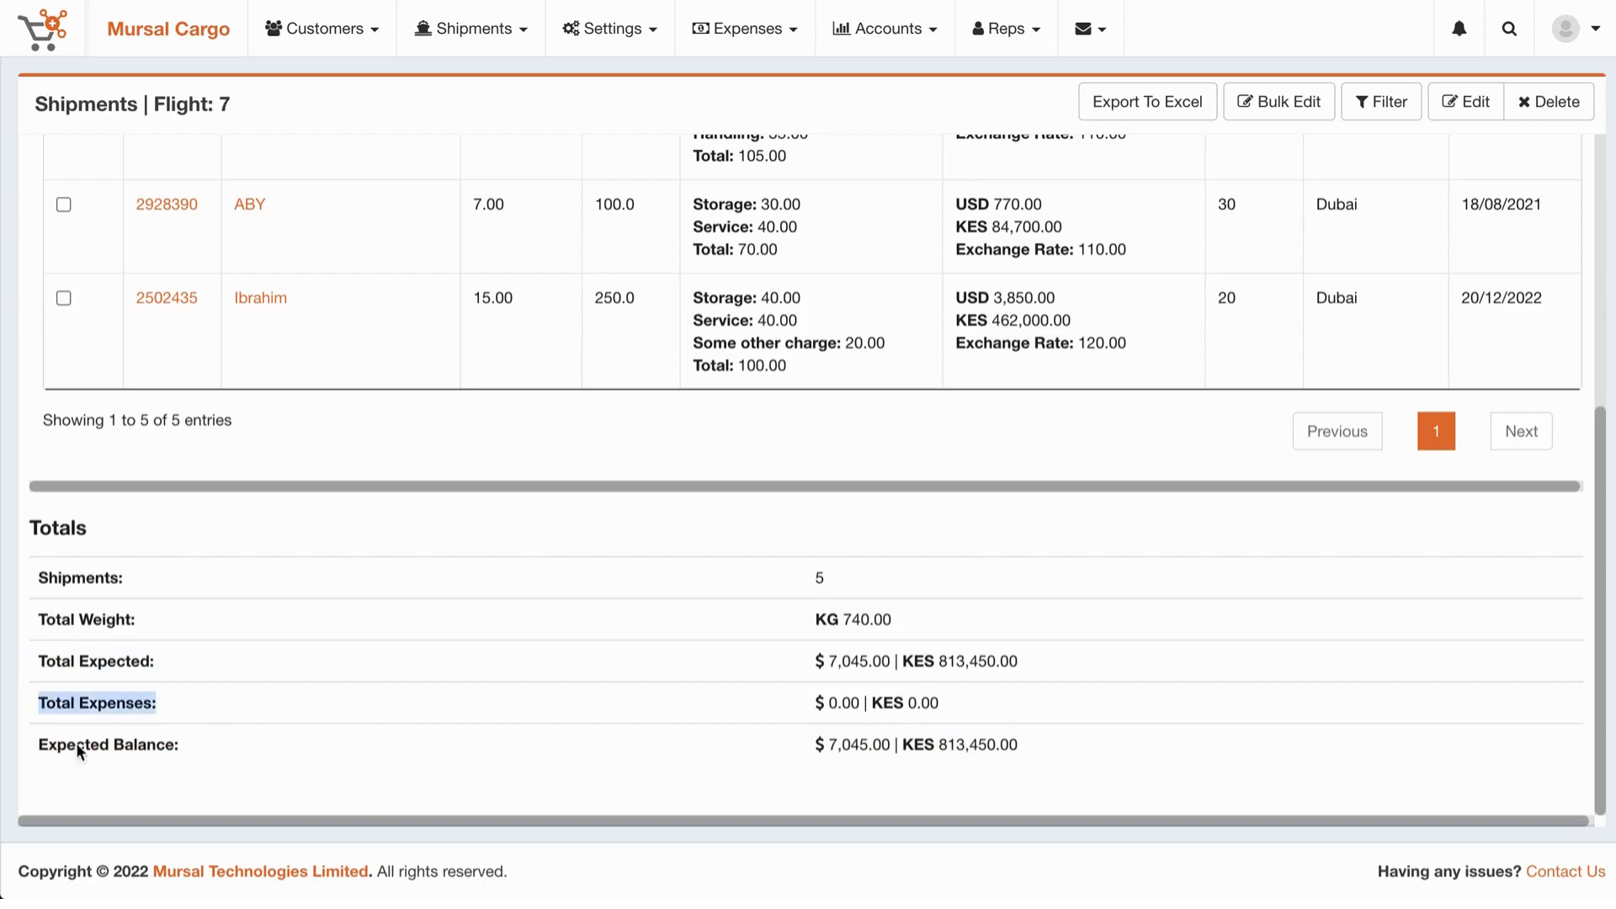
Check the flight's expected balance in the totals and return to the list of shipments
click(37, 749)
drag(37, 749, 214, 767)
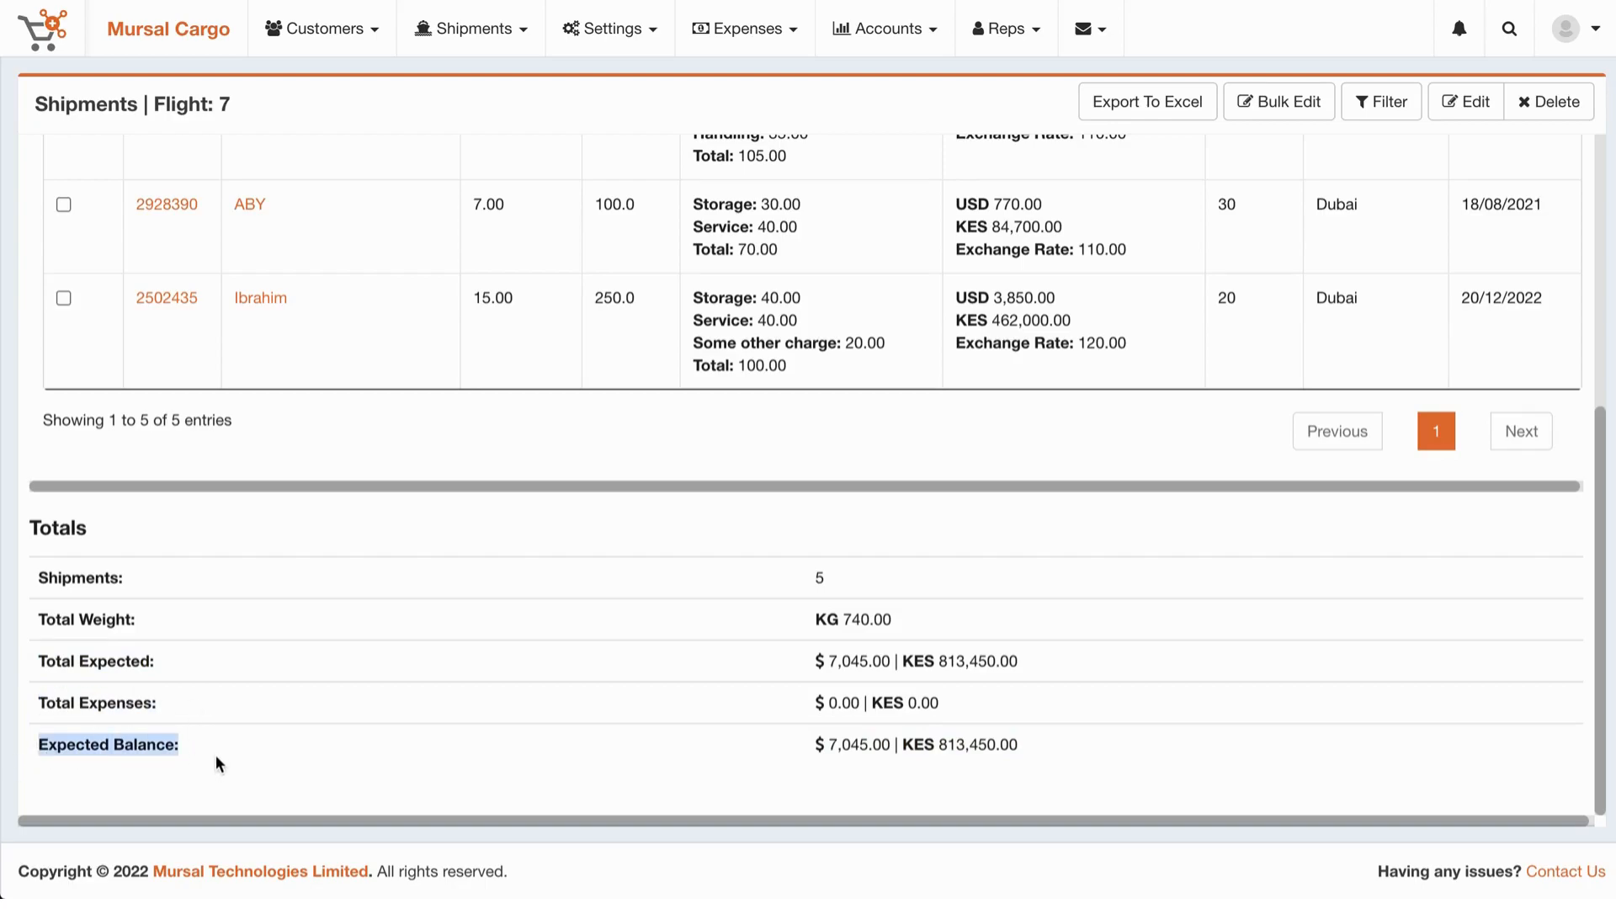
scroll(216, 755, up, 5)
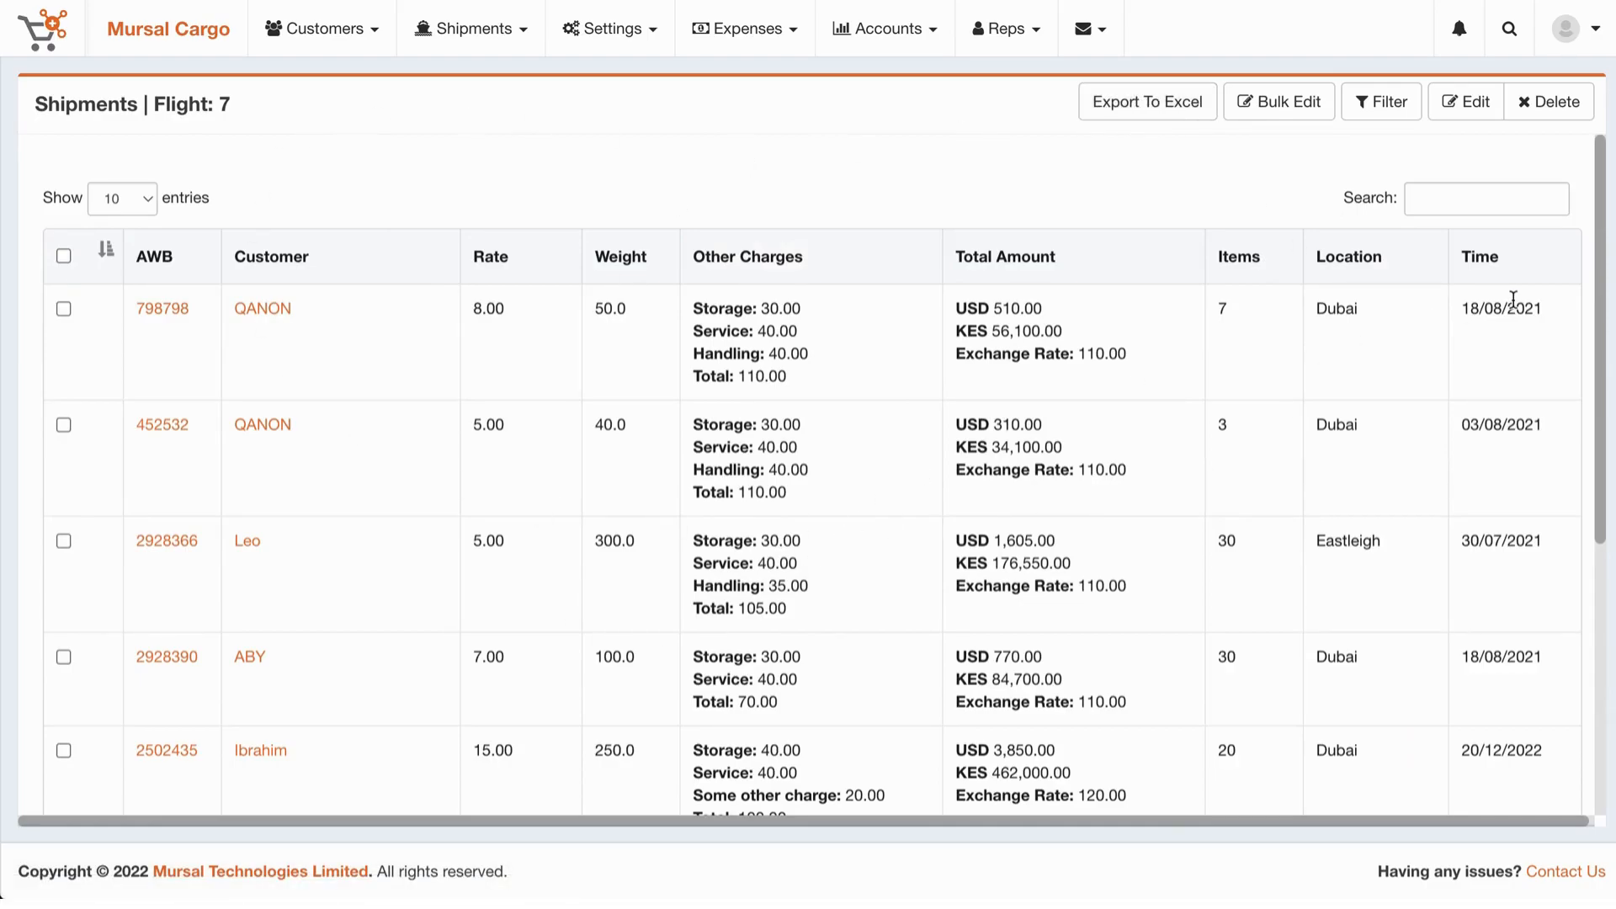
Select all shipments of the flight in the shipments list
click(63, 309)
click(64, 426)
click(63, 256)
click(65, 259)
click(65, 259)
scroll(909, 488, down, 5)
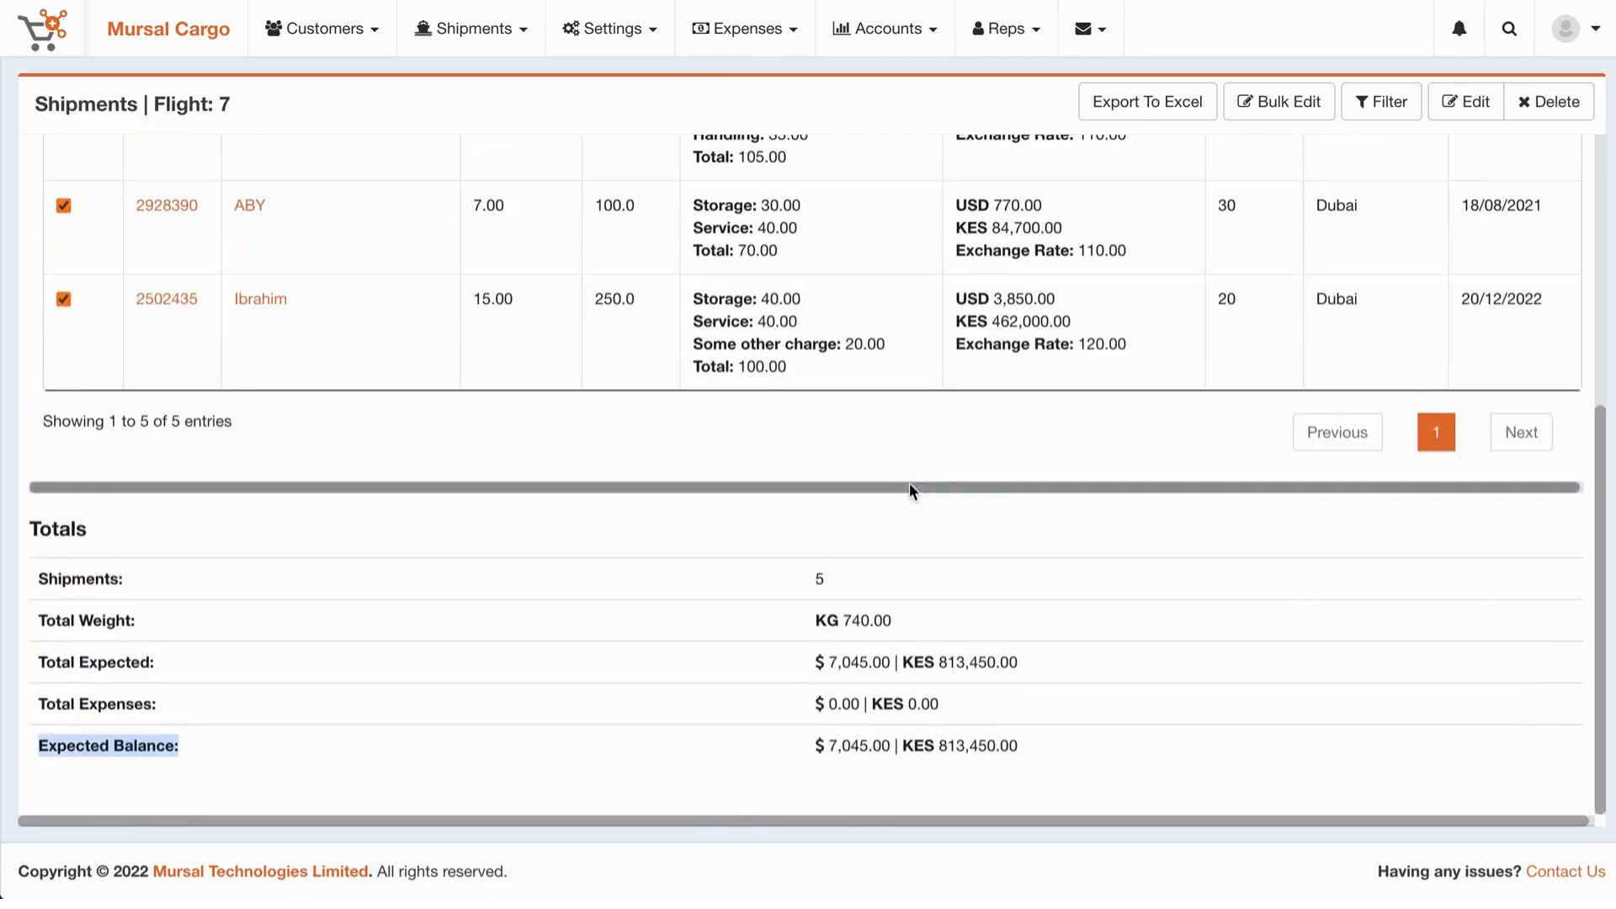
scroll(910, 489, up, 5)
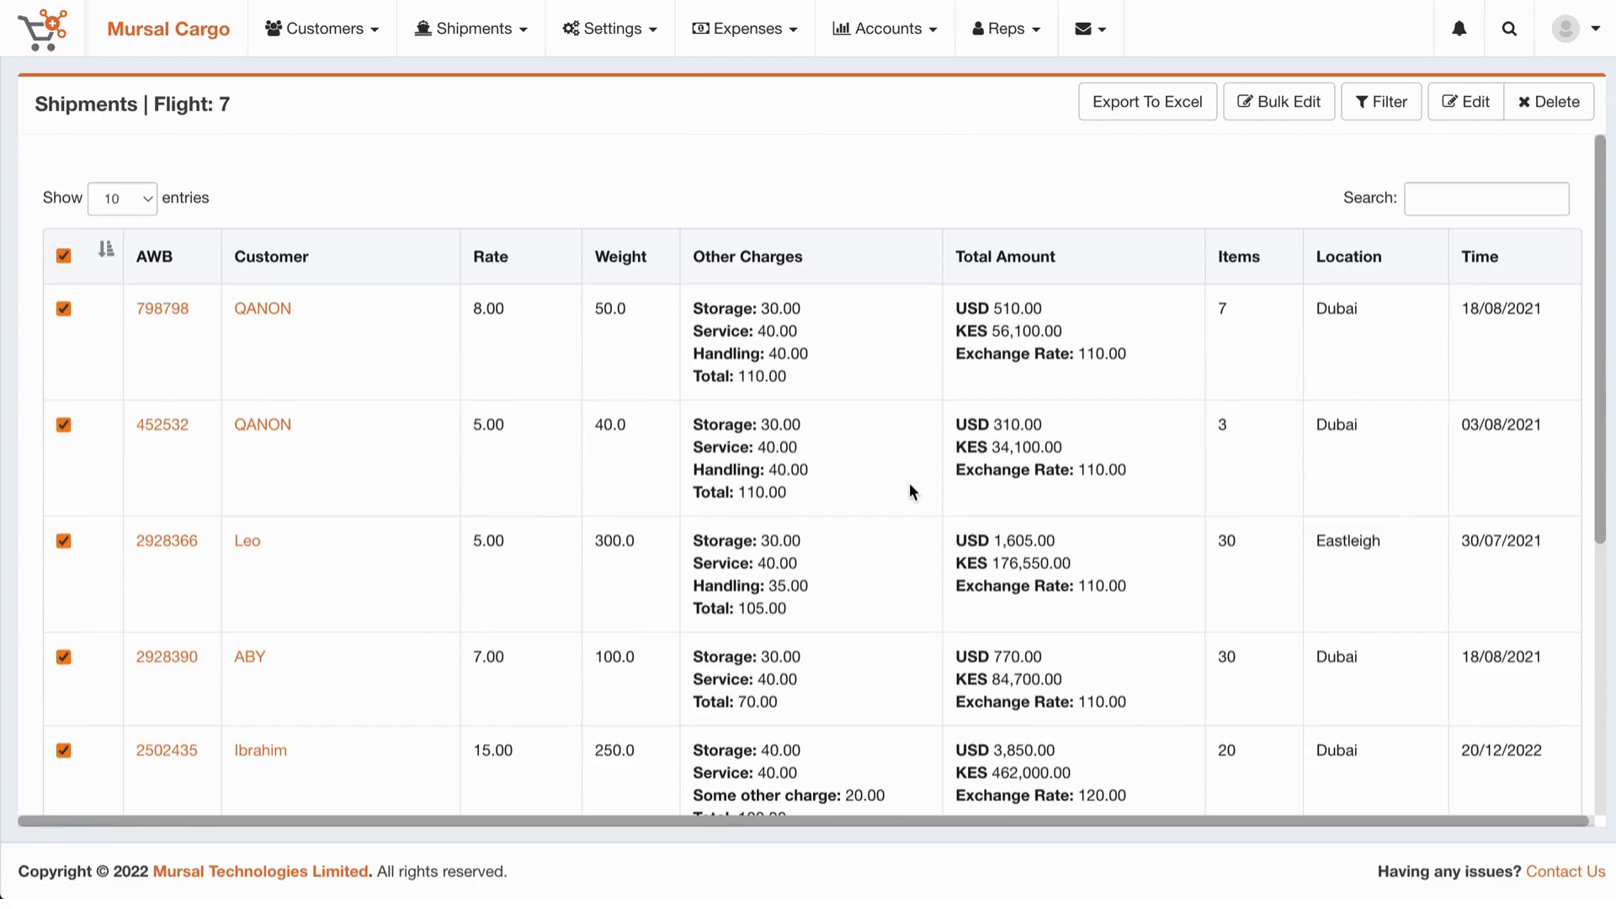
Open the list of shipment payments and check which month it covers
click(466, 49)
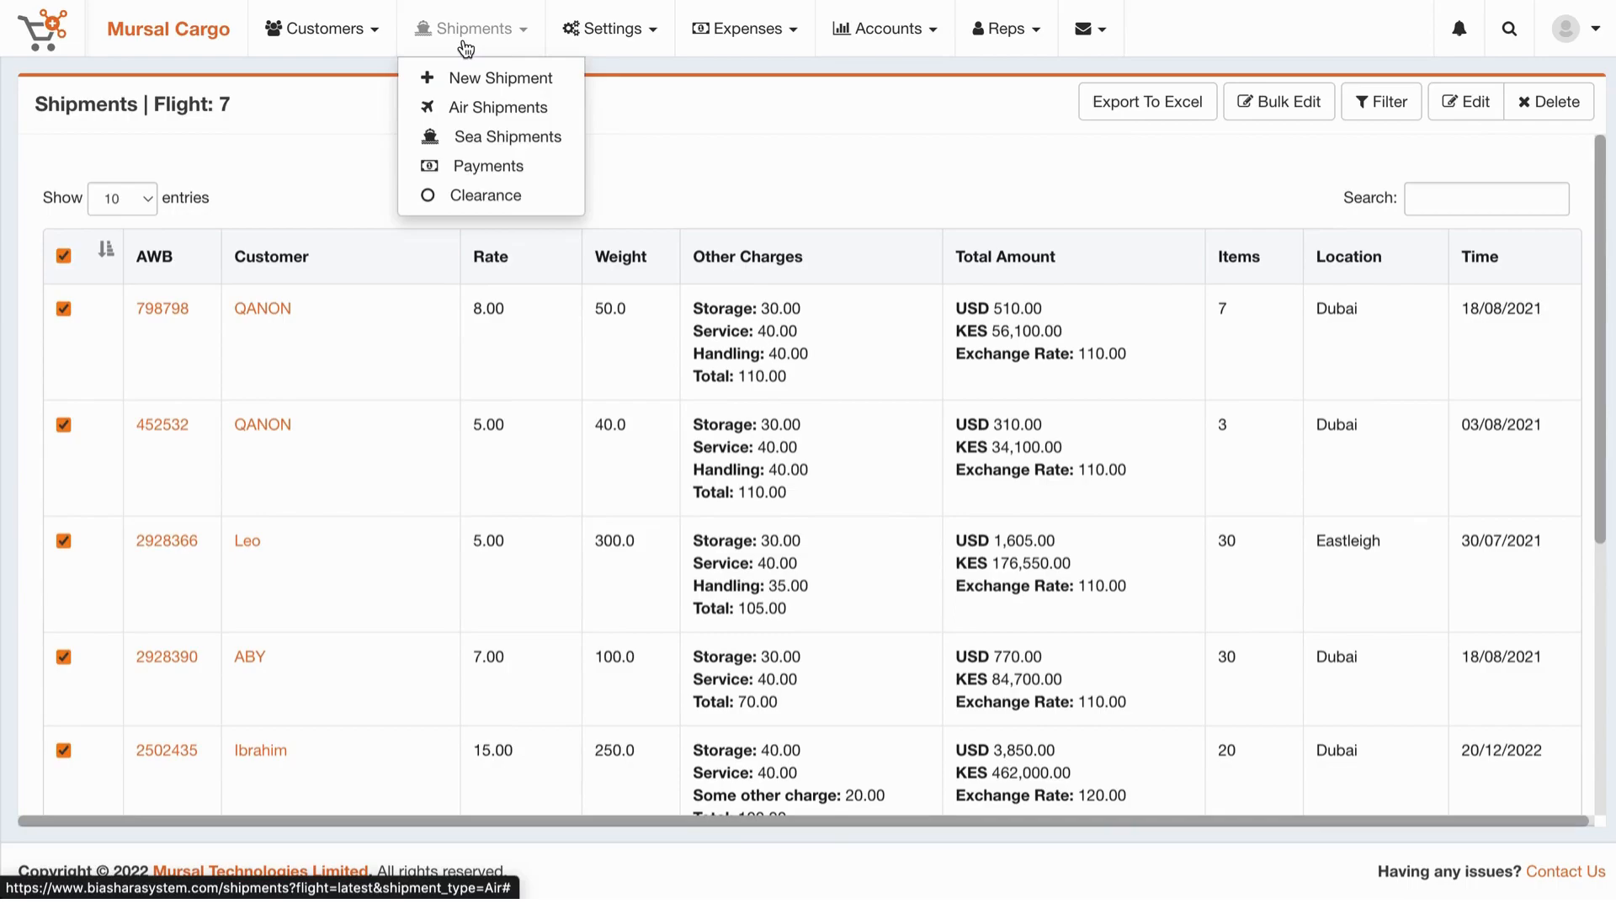
click(484, 169)
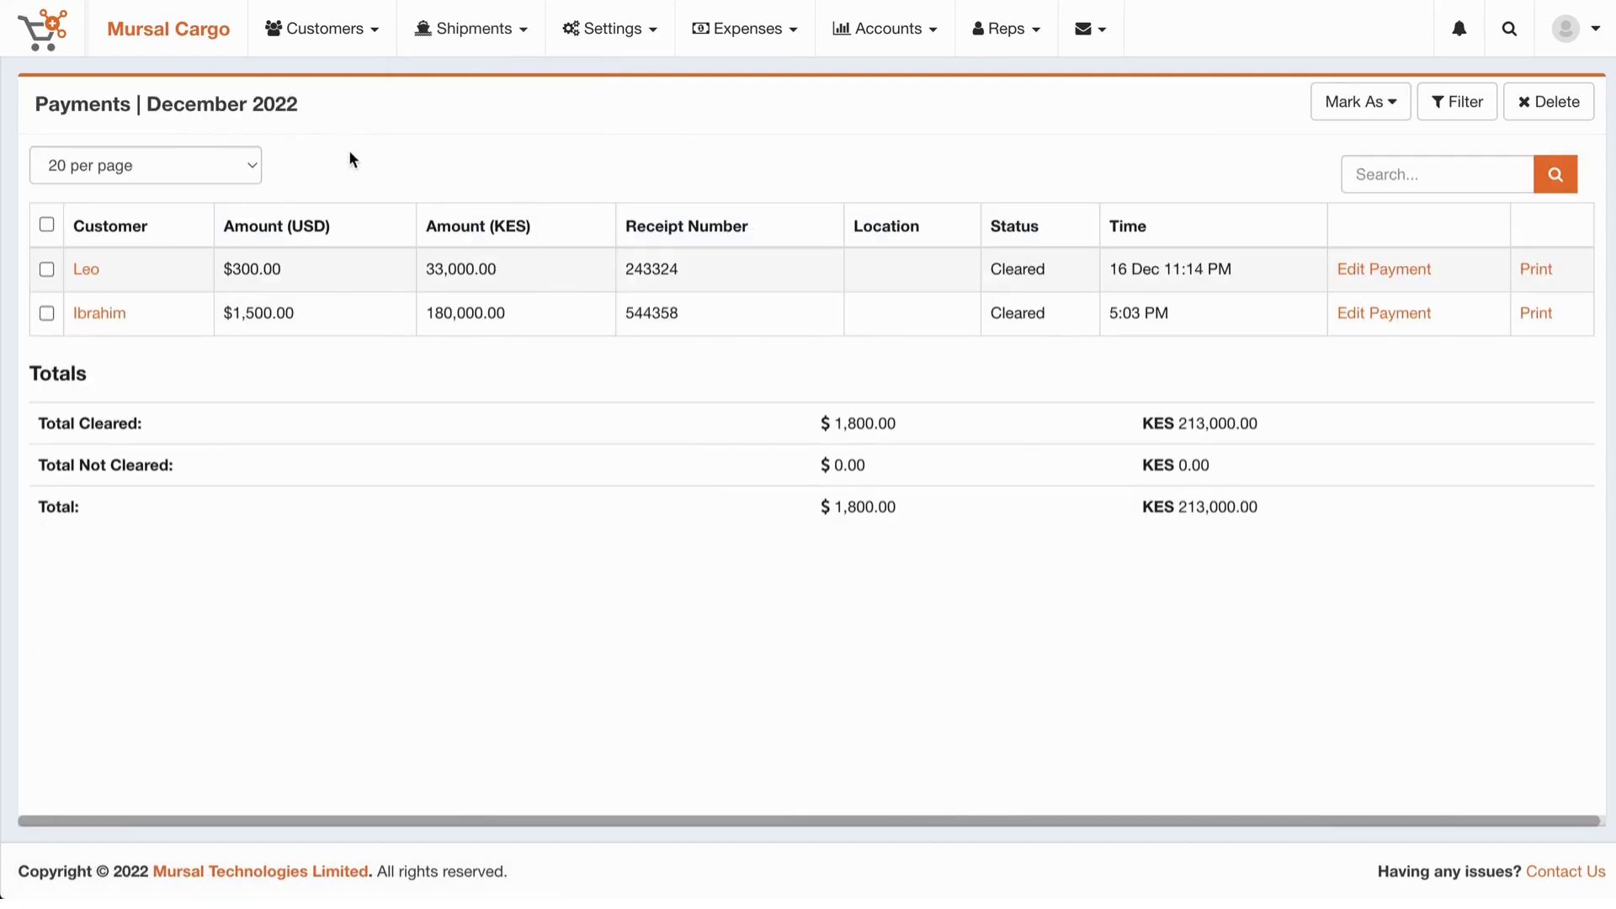
drag(322, 102, 146, 105)
Set the payments filter to a date range from 08/29/2022 to 01/07/2023
click(1471, 106)
click(618, 323)
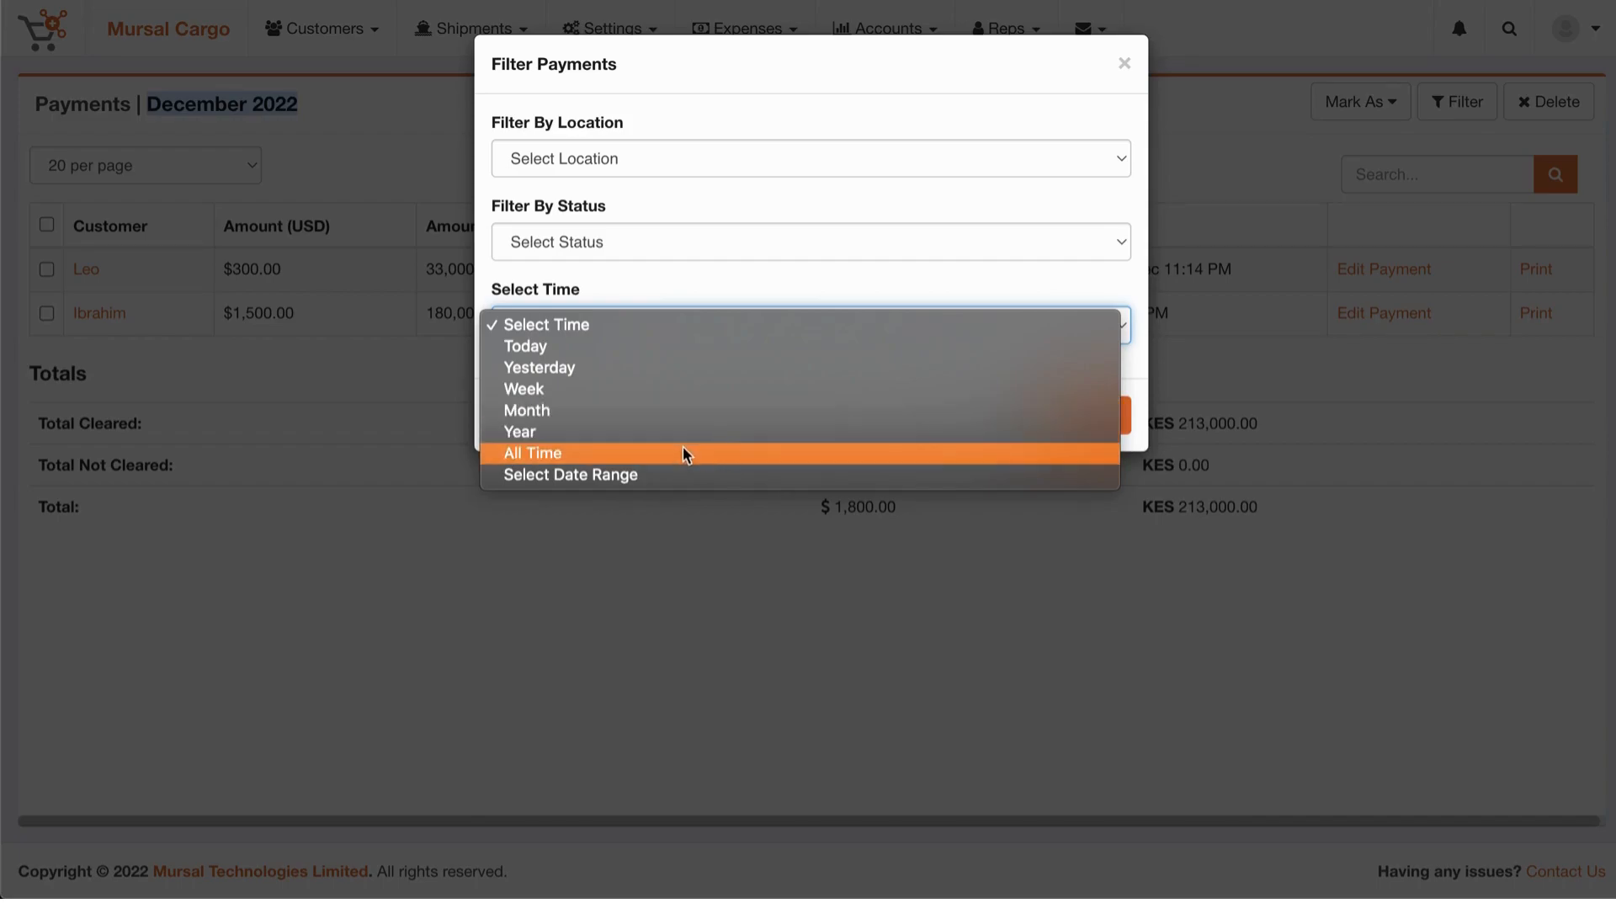
click(561, 476)
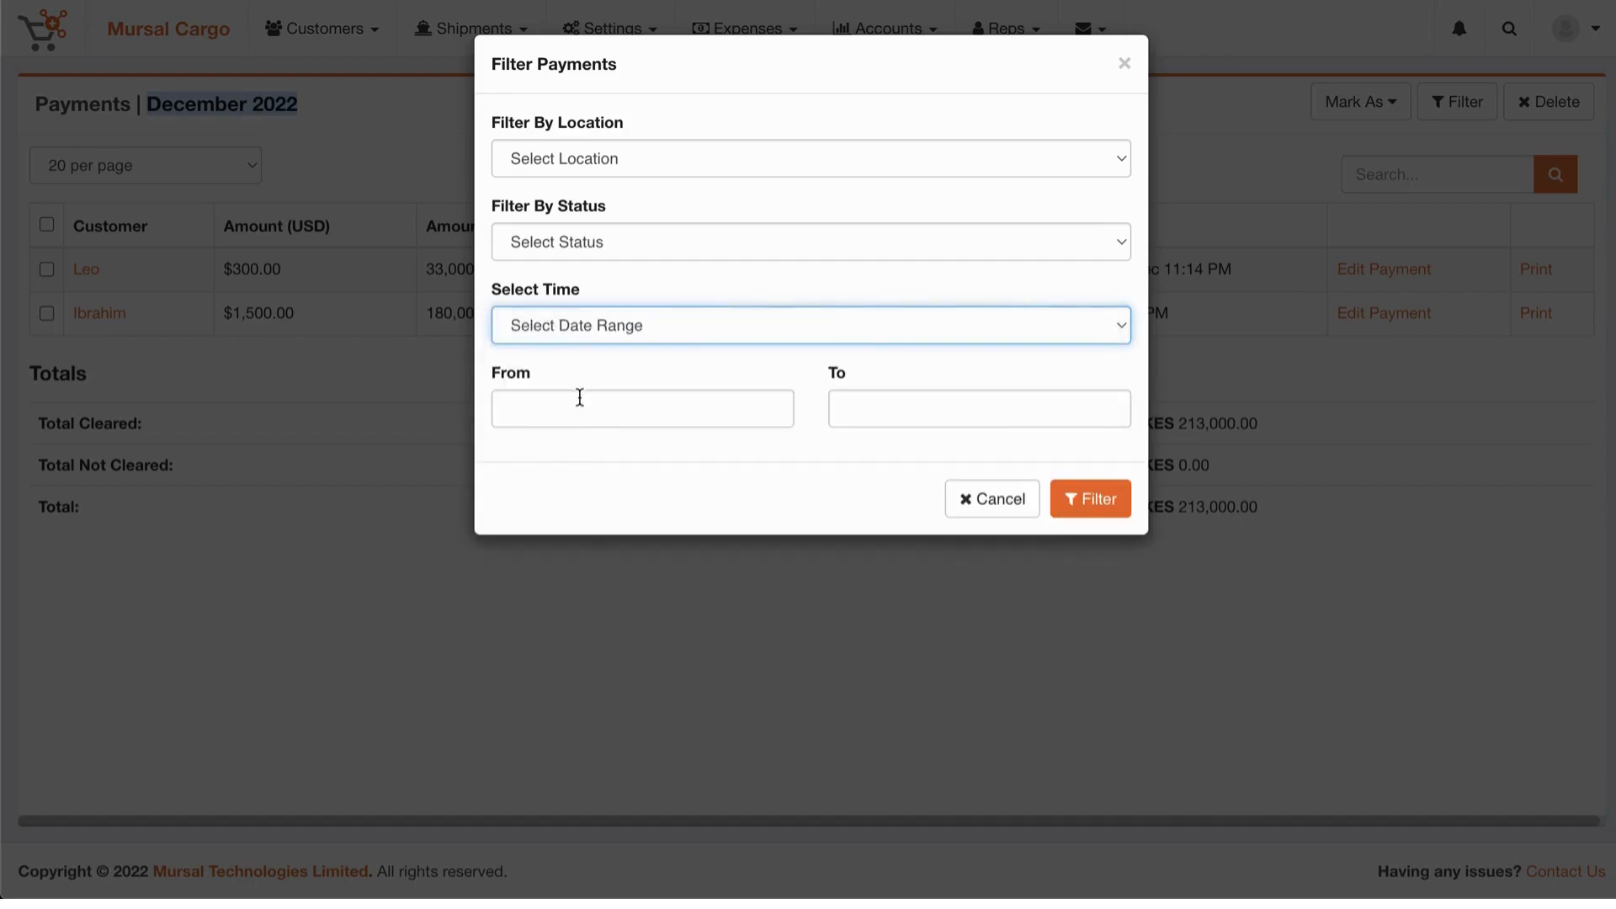
click(580, 397)
click(502, 455)
click(501, 455)
click(501, 455)
click(538, 525)
click(1032, 410)
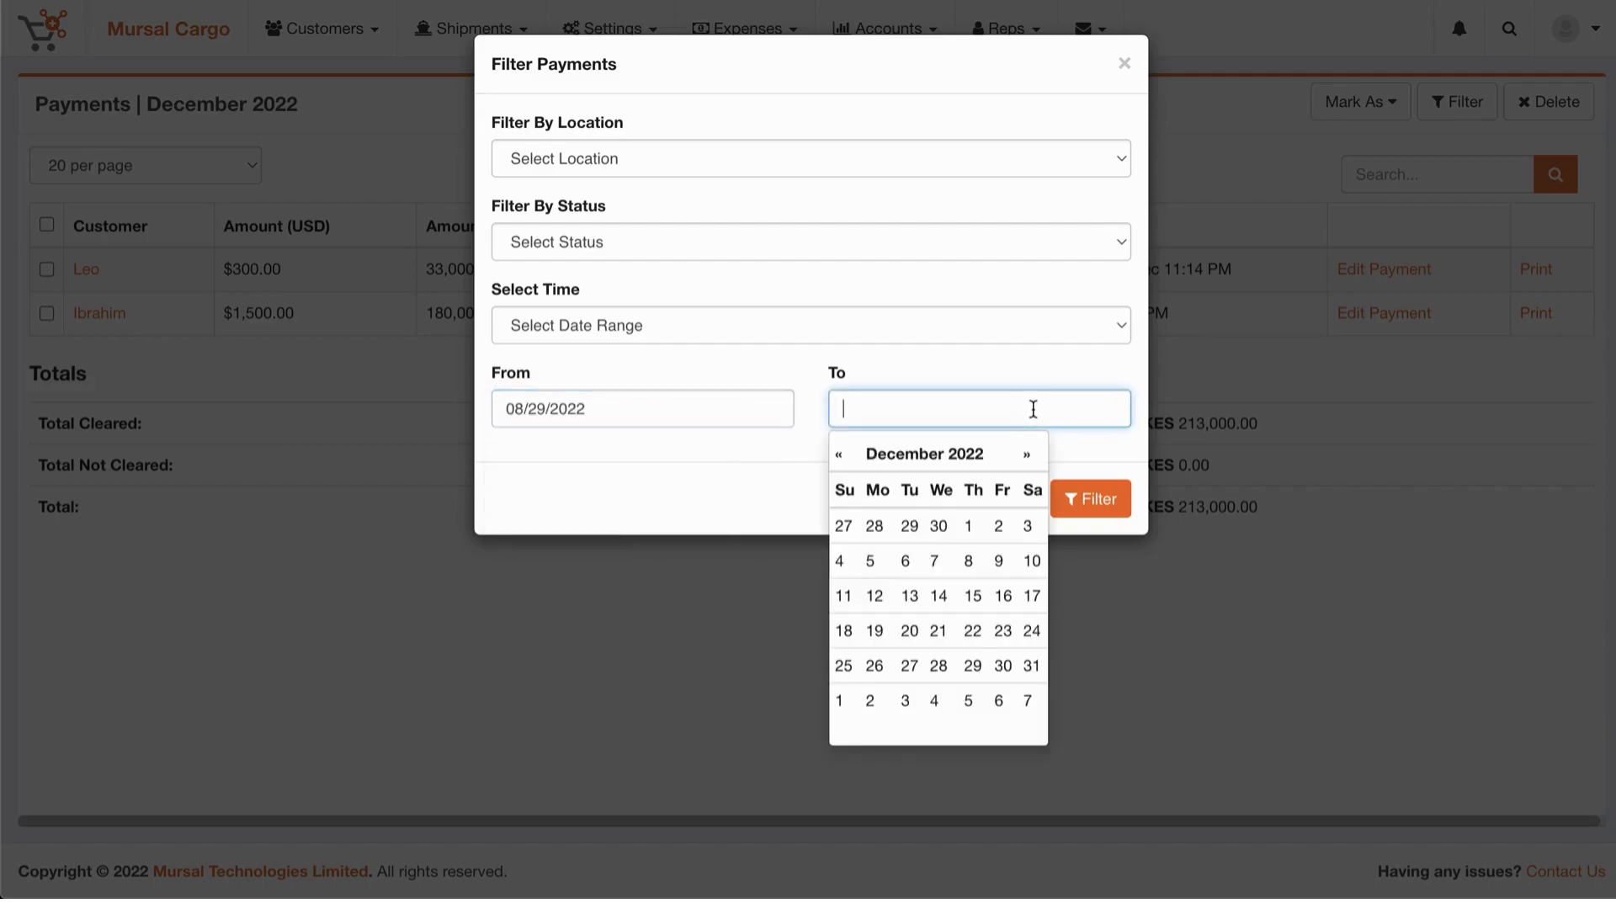
click(1026, 700)
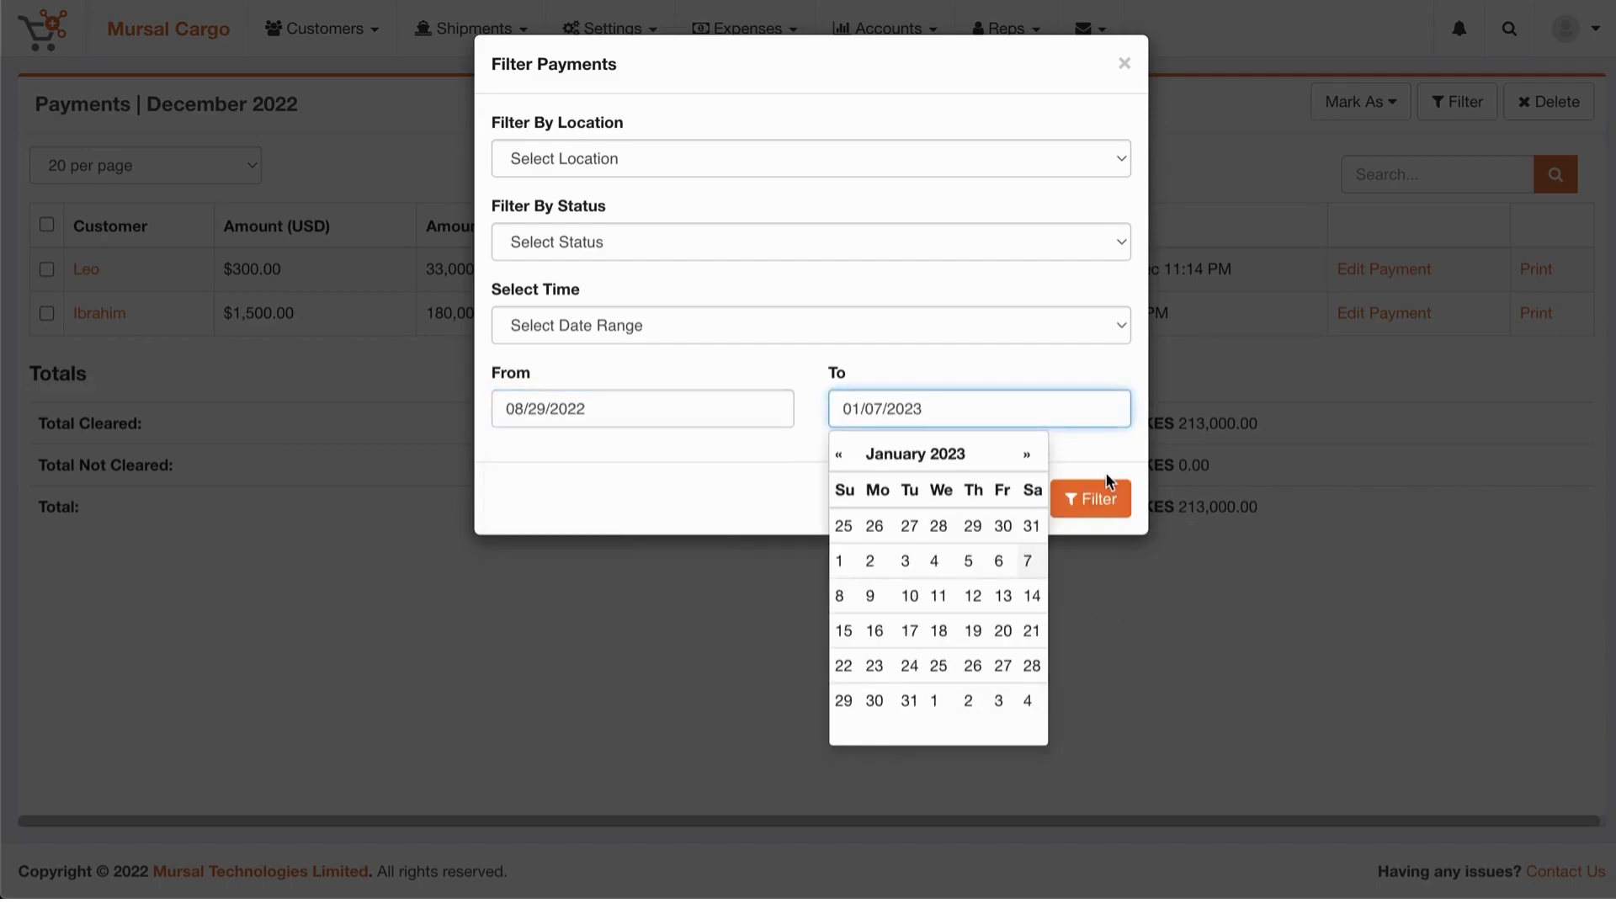
click(642, 532)
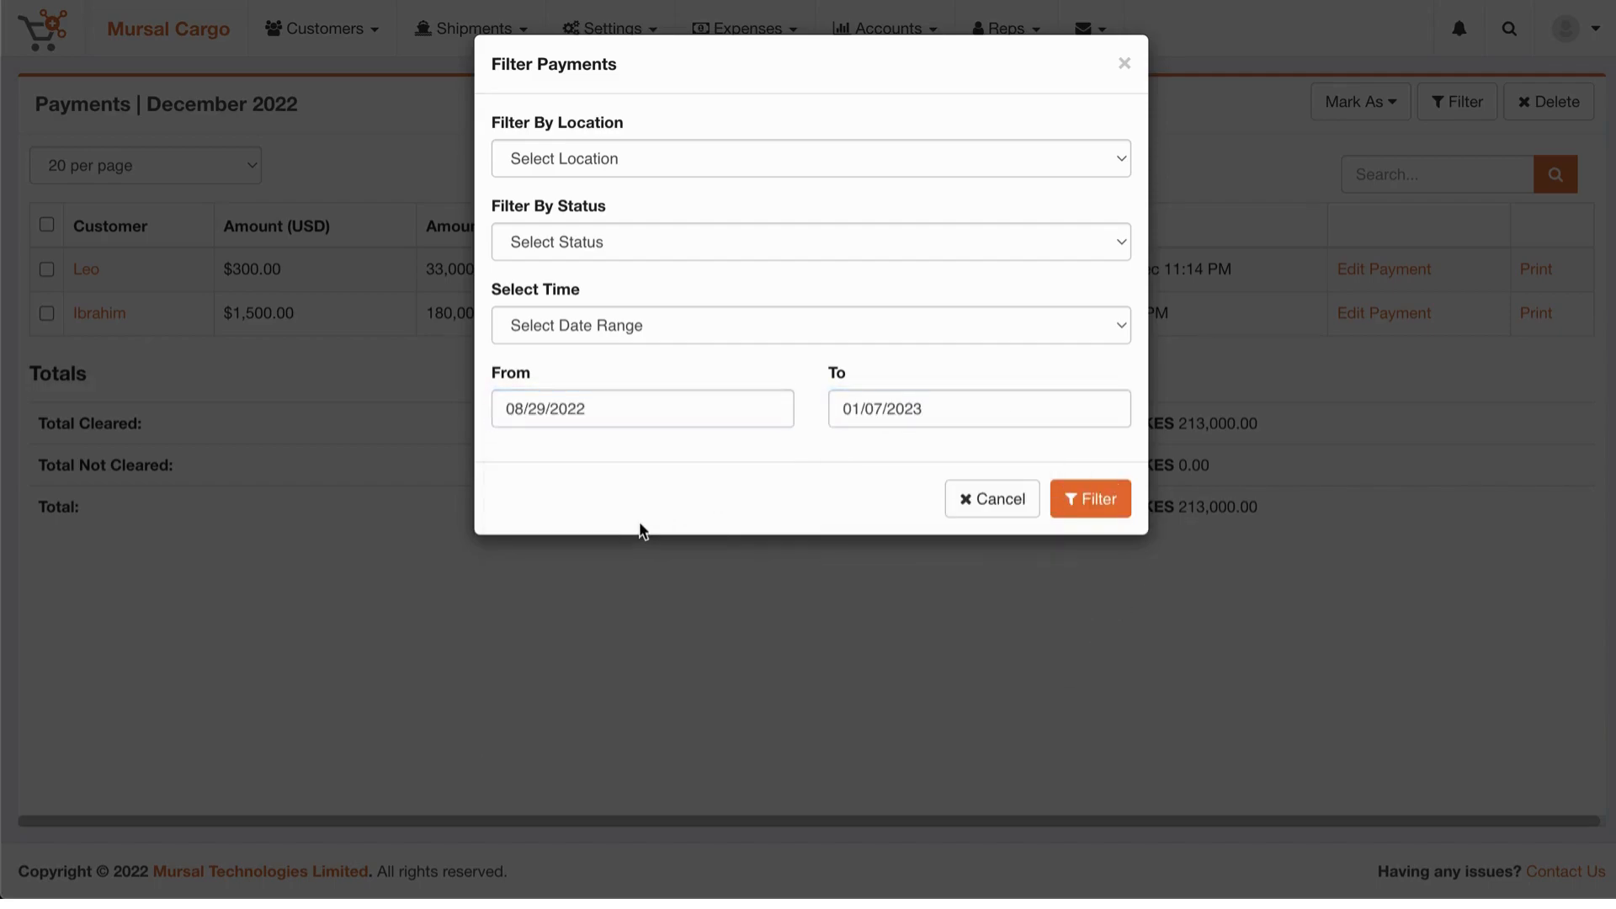
Review the location and status options of the payments filter and close it without applying a filter
click(722, 156)
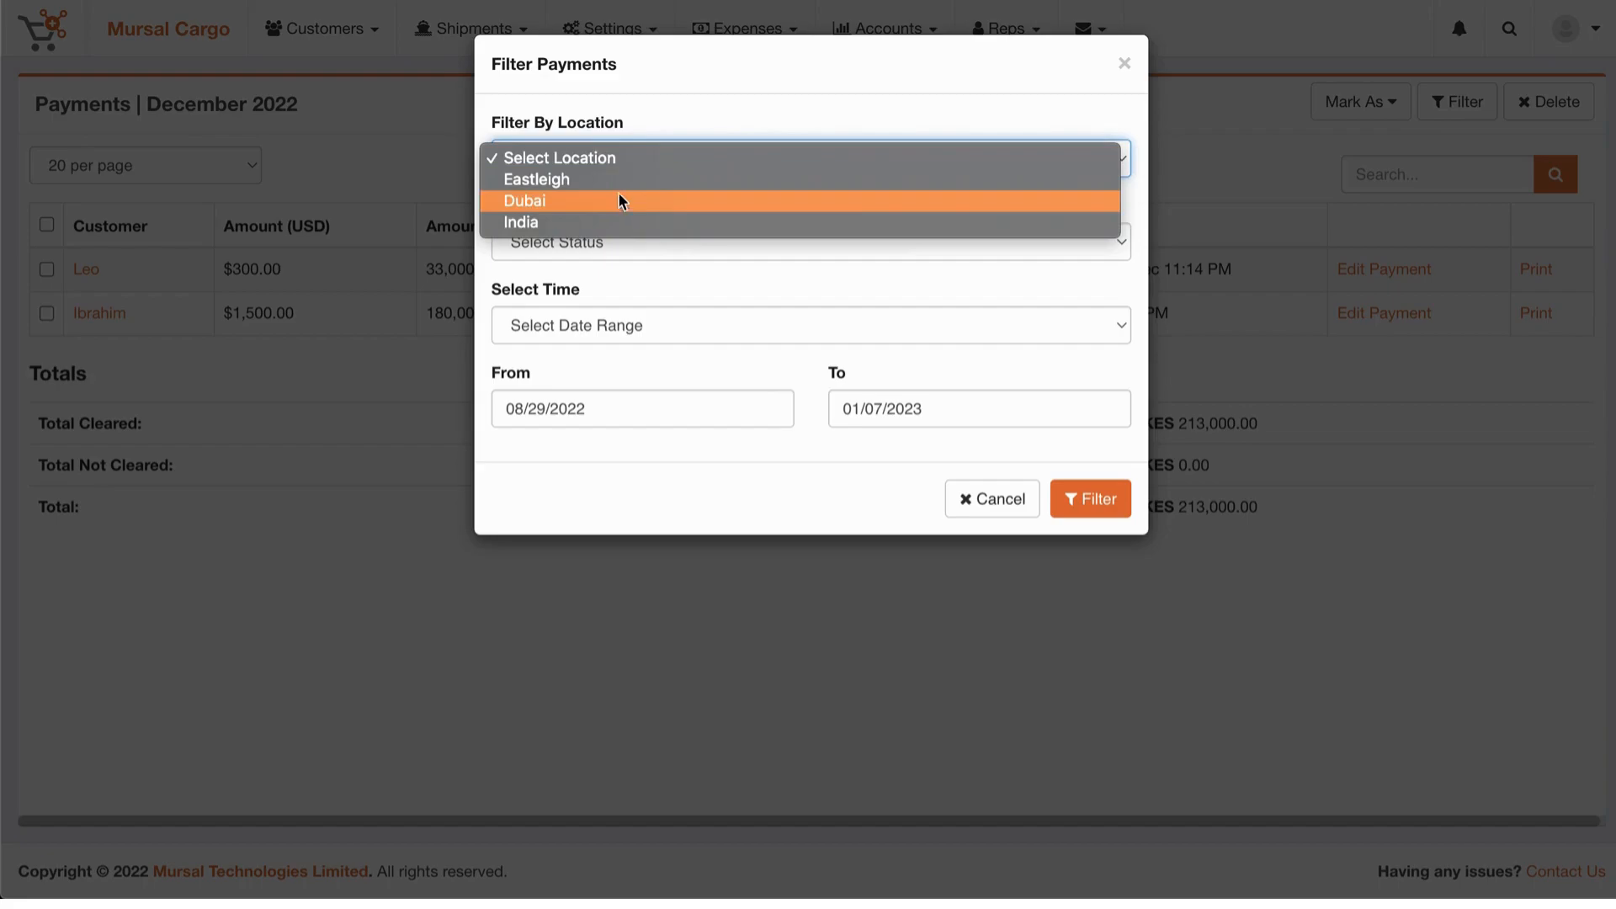
click(745, 121)
click(691, 229)
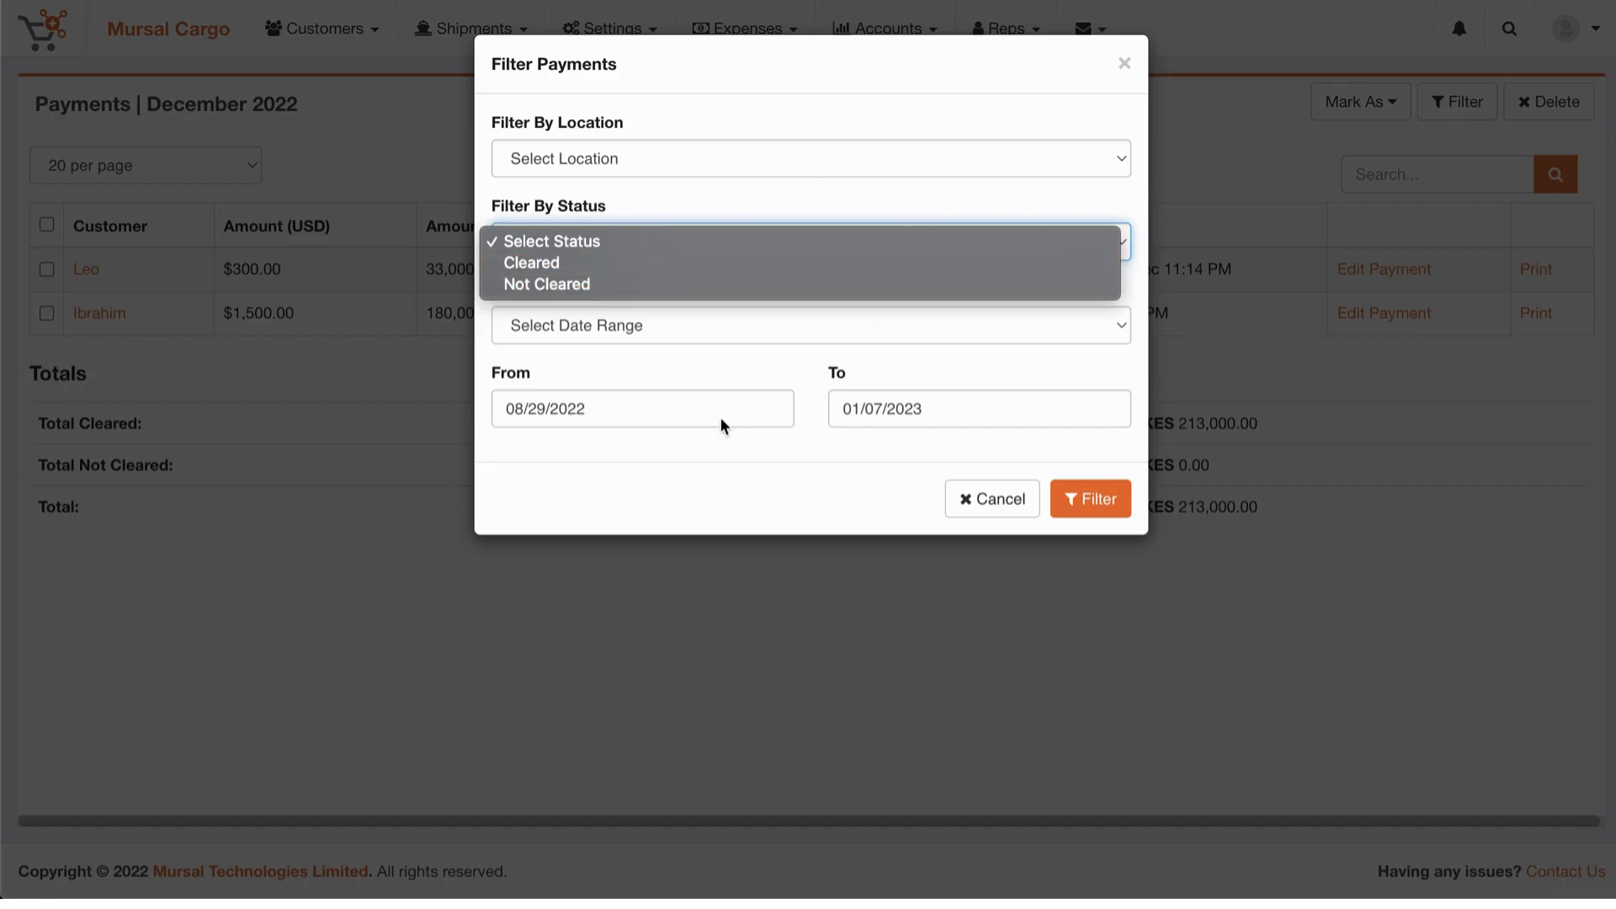
click(1124, 61)
click(1125, 63)
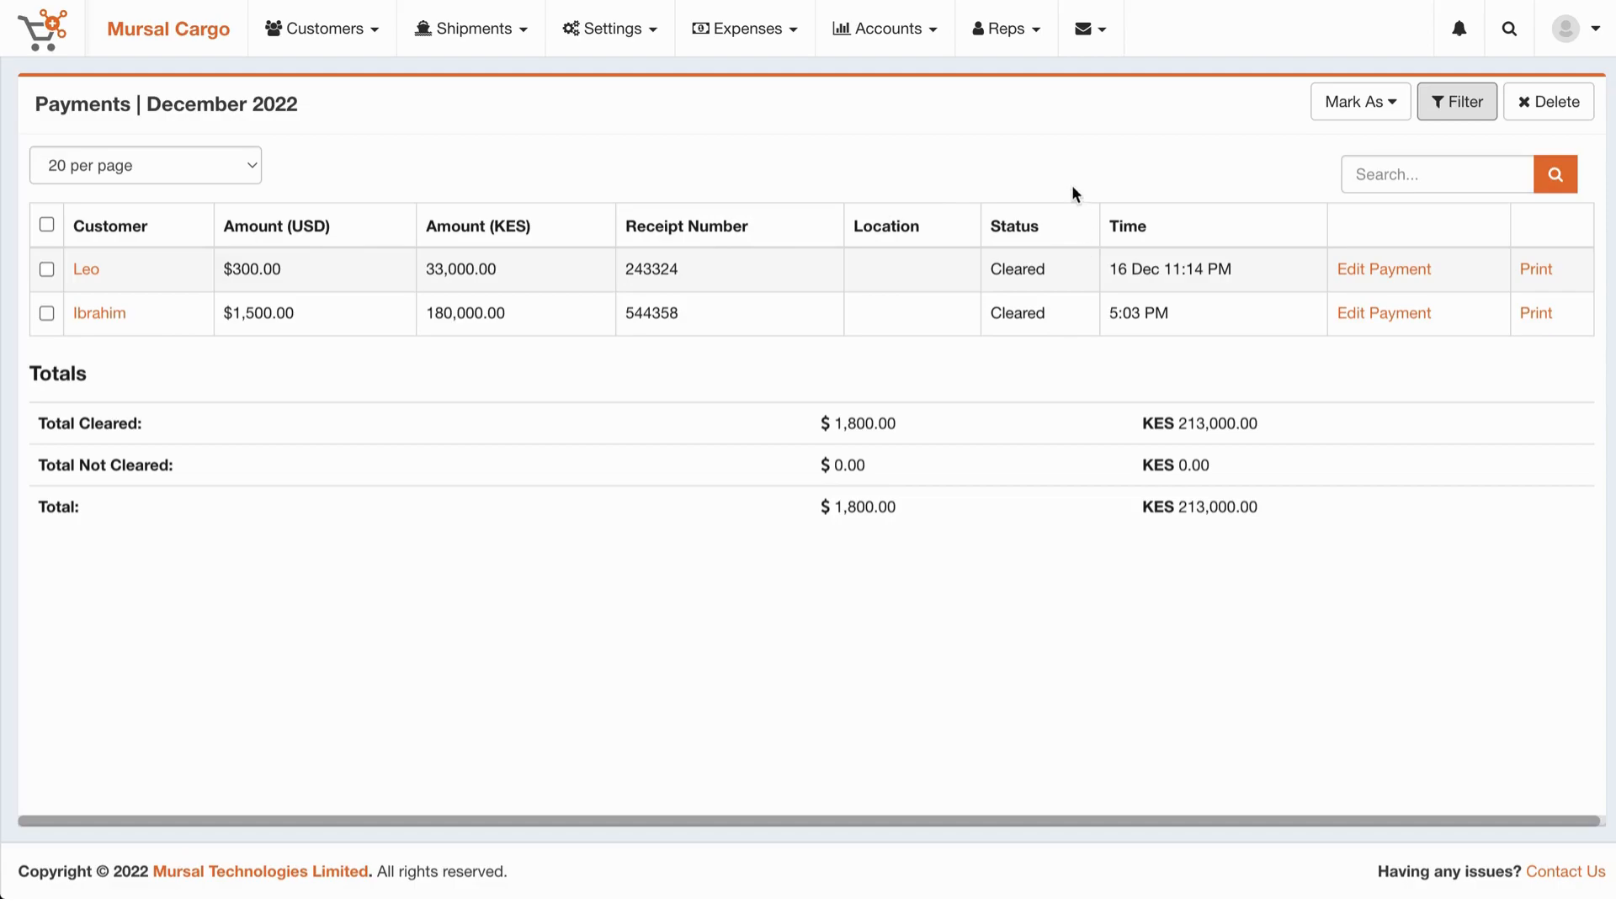
Check the payments' statuses and preview the printable receipt of the $300.00 payment without saving it
drag(993, 270, 1049, 313)
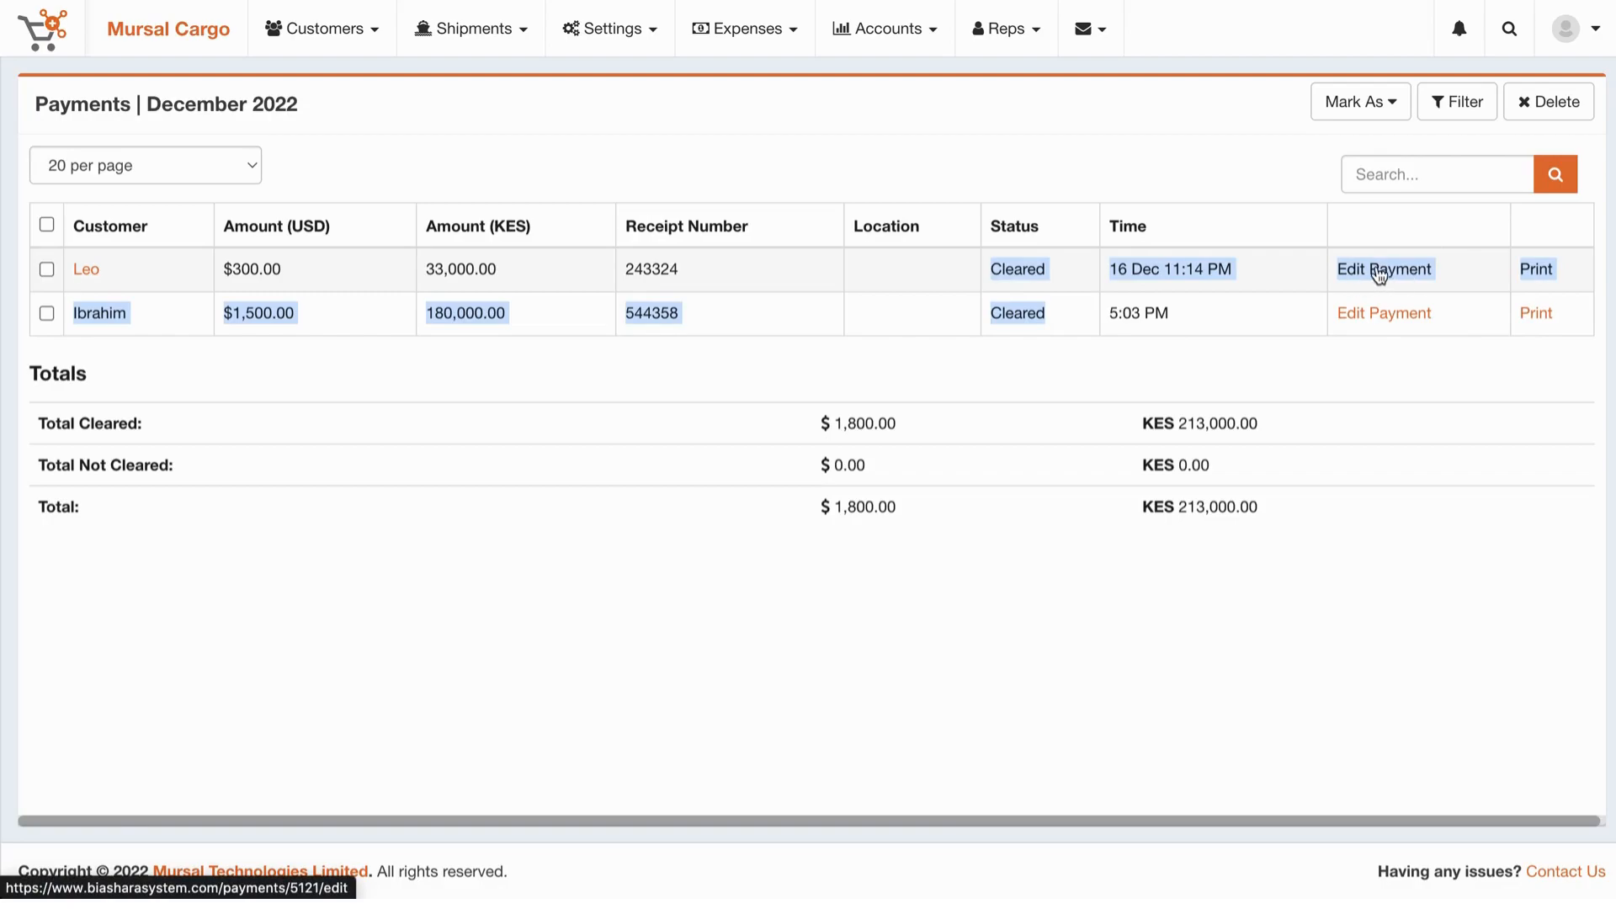
click(1506, 362)
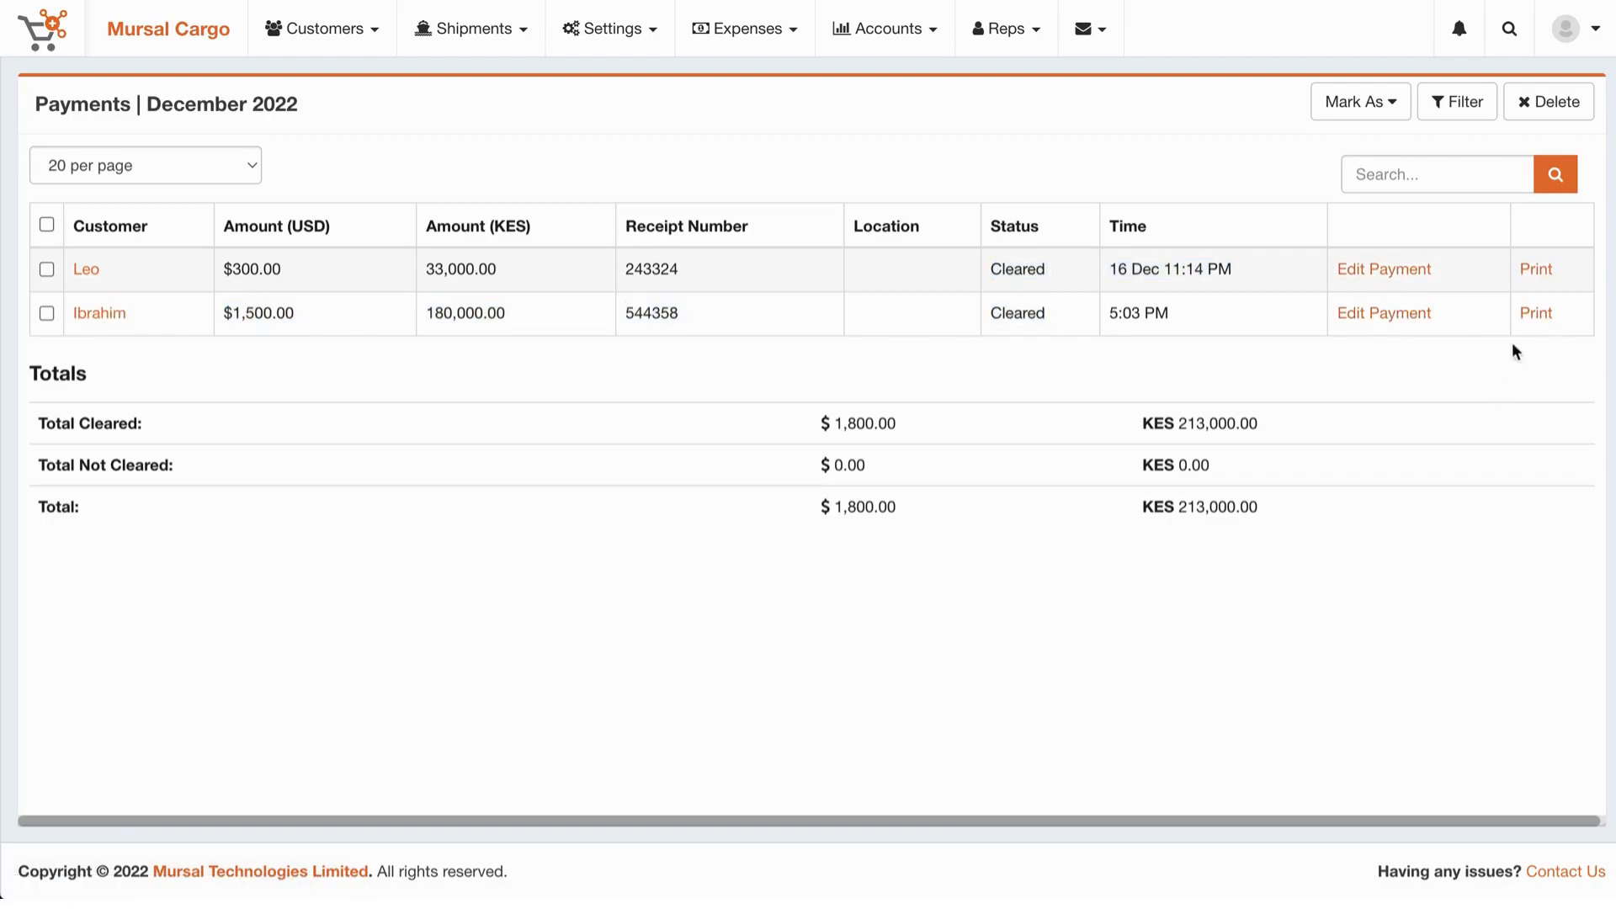
click(1537, 268)
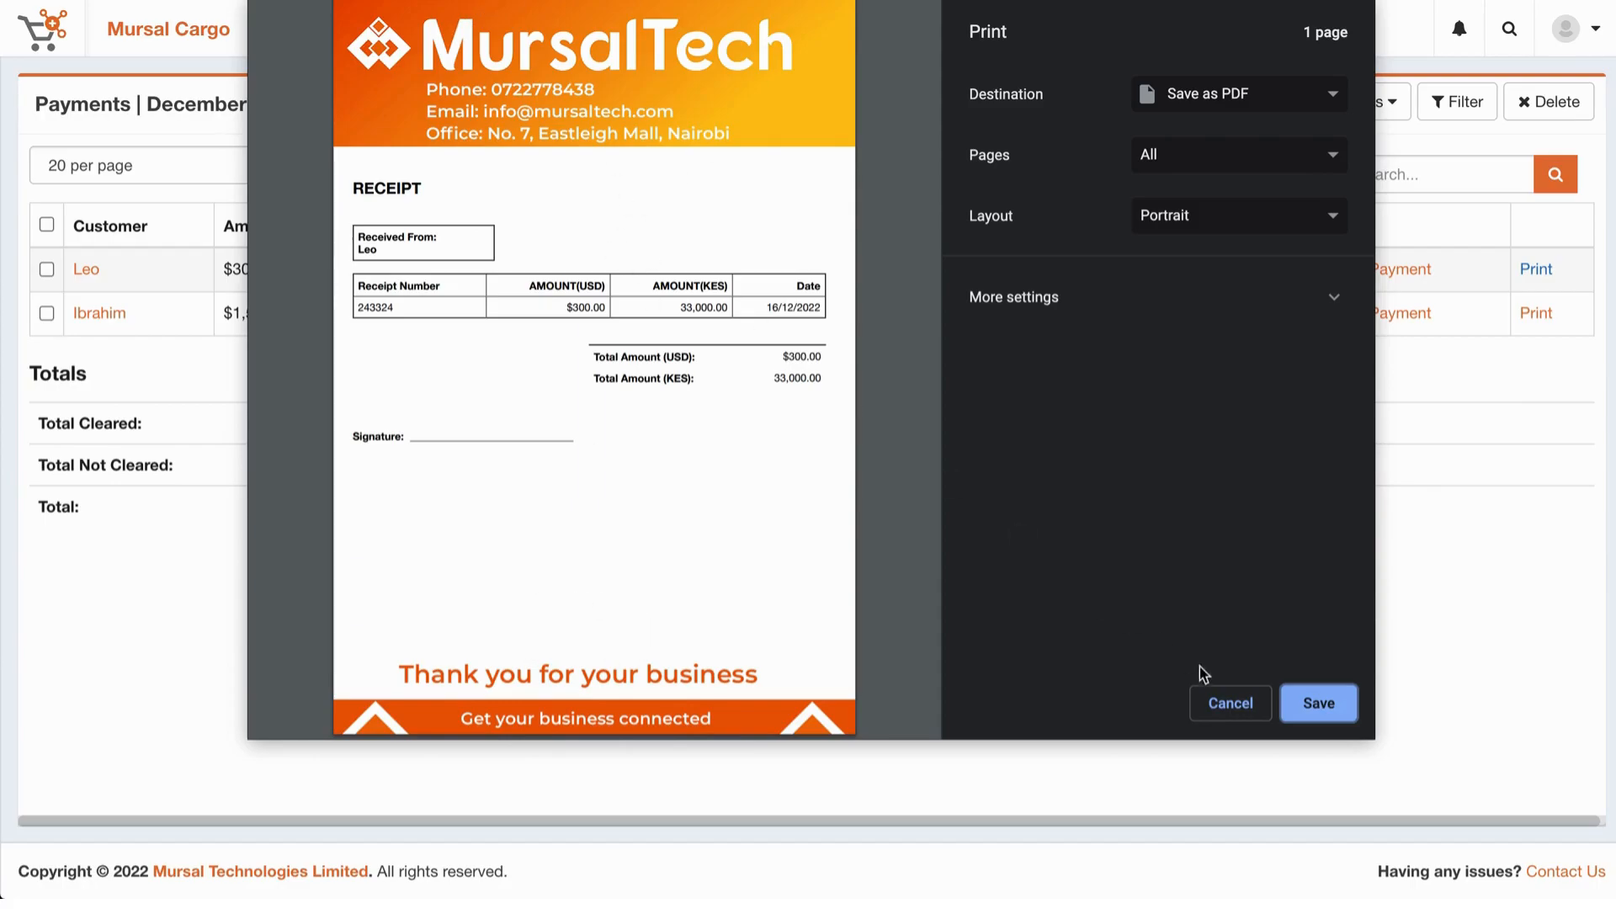
click(1235, 712)
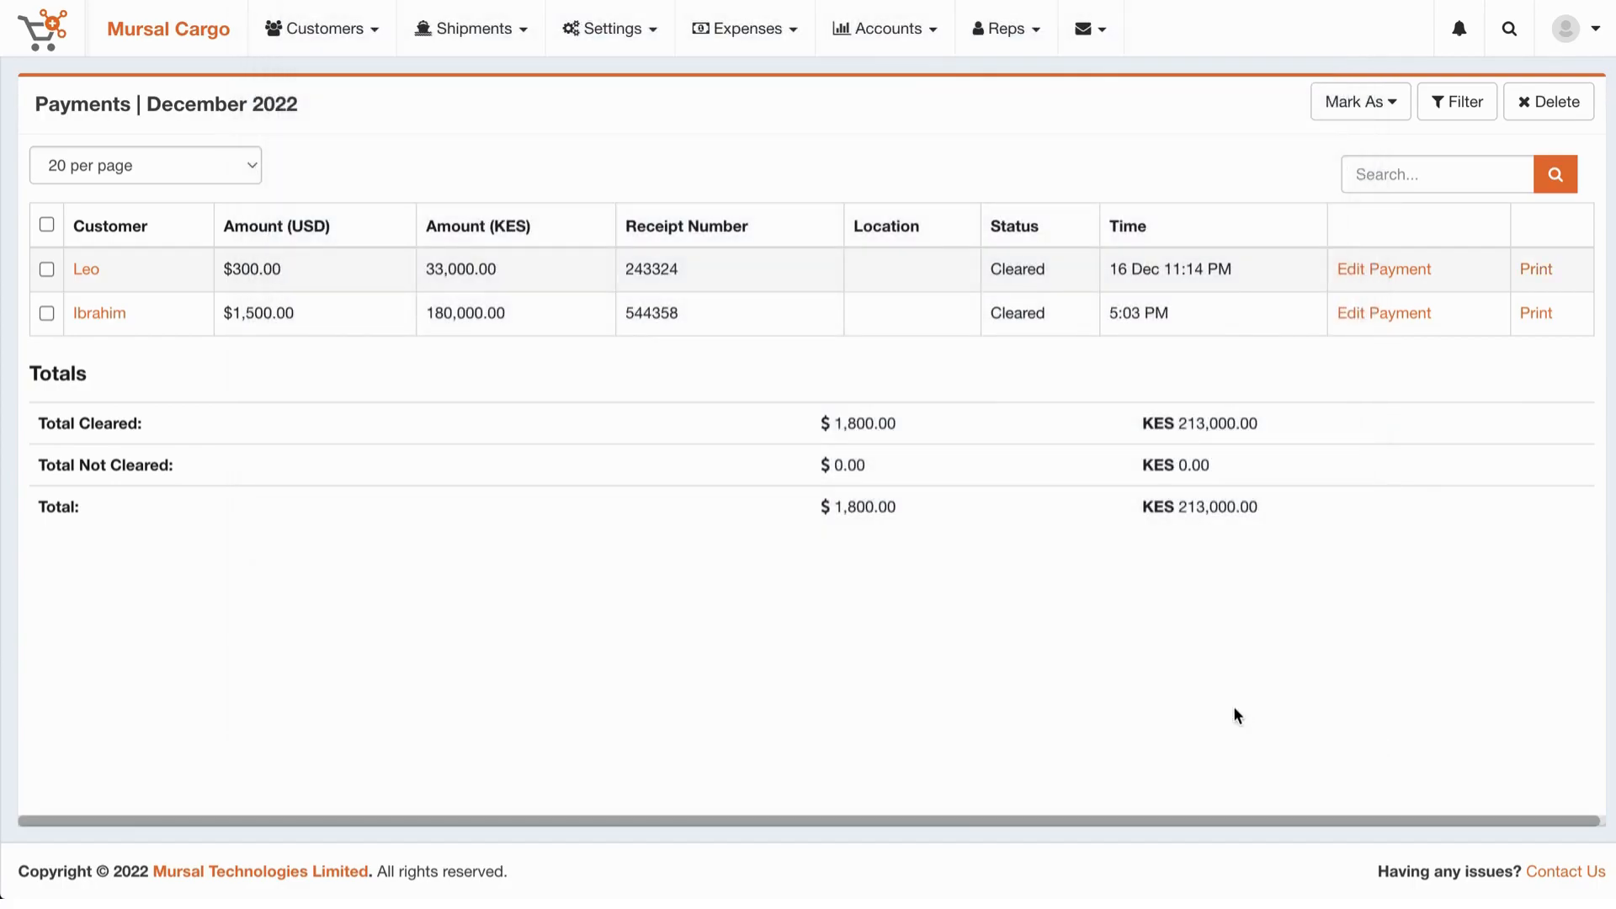
Examine the payment totals: total cleared, total not cleared and overall total
drag(28, 373, 1614, 642)
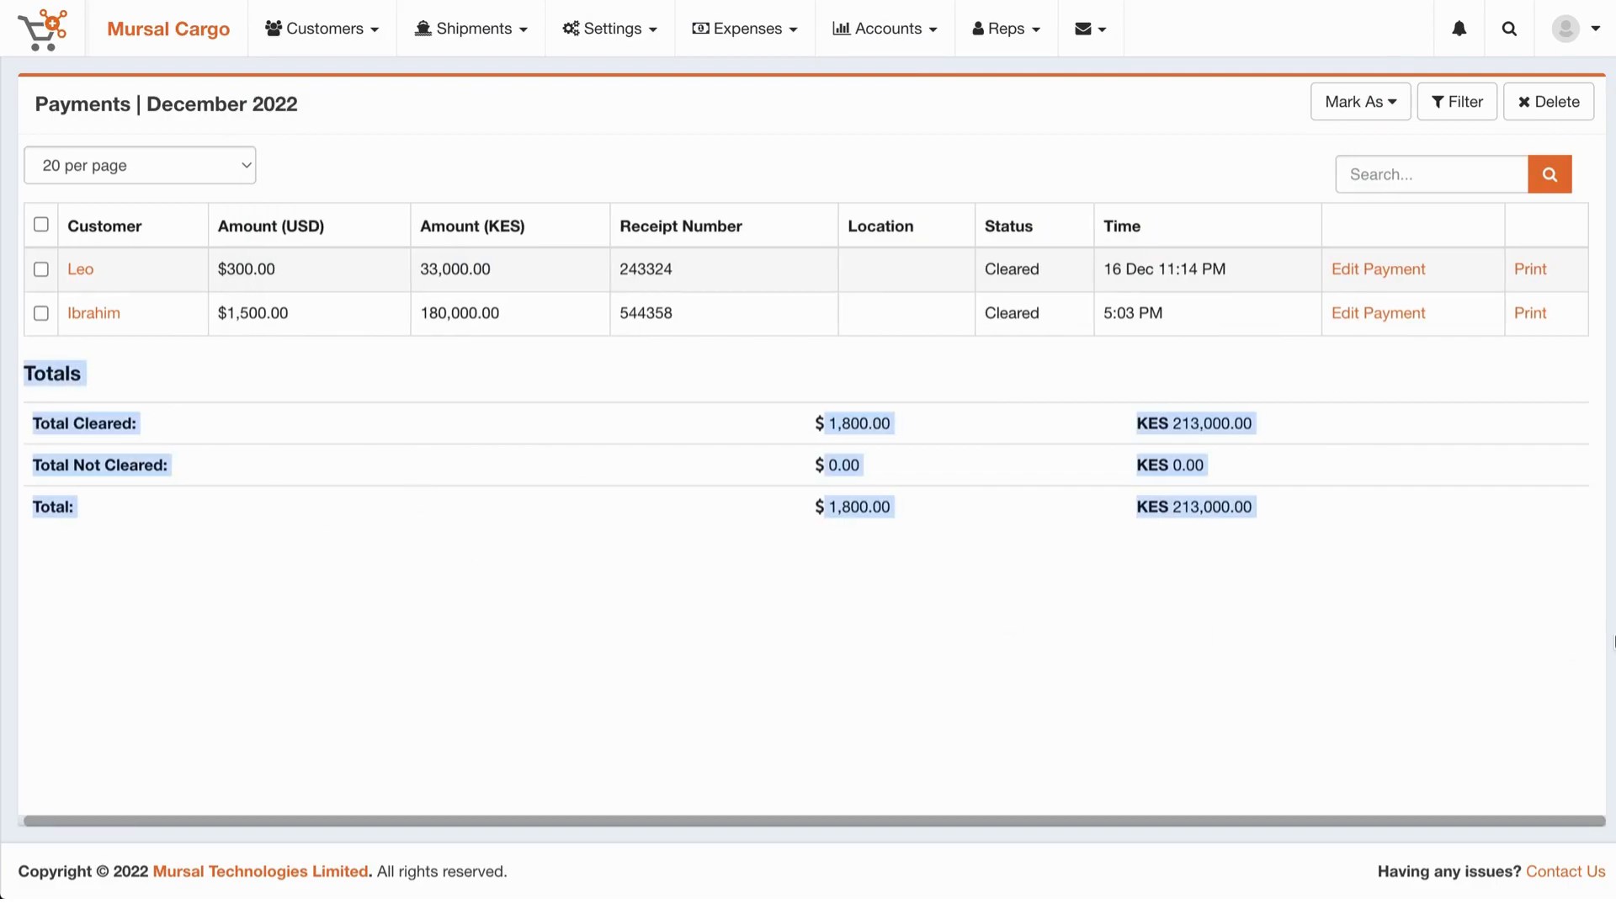
click(1224, 644)
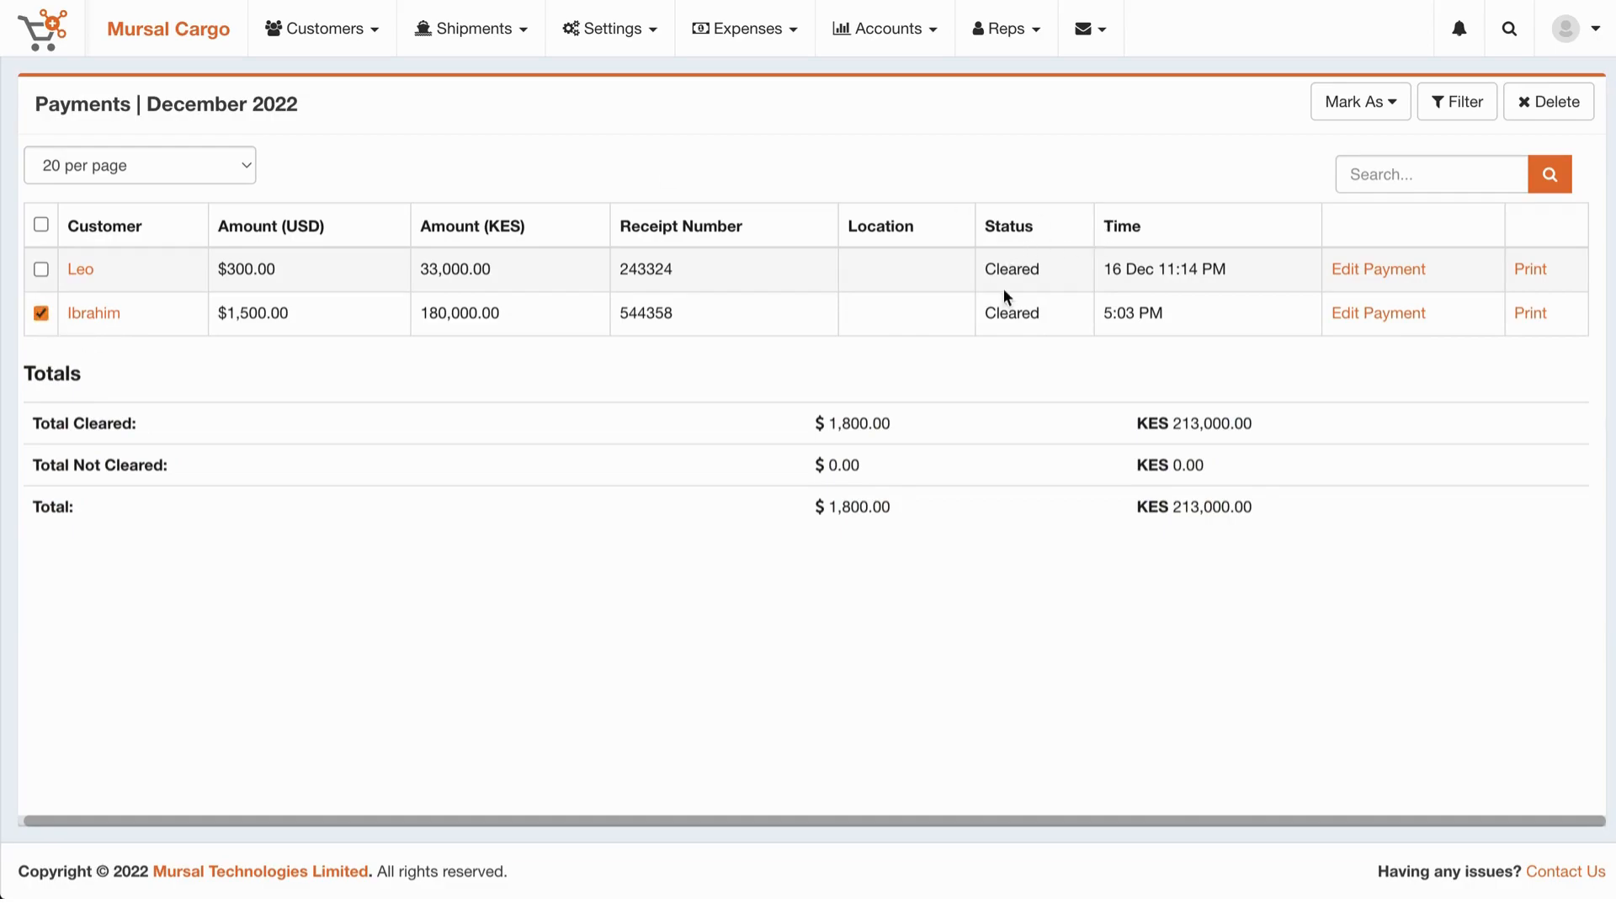
Mark the $1,500.00 payment as Not Cleared and check its status
click(1364, 101)
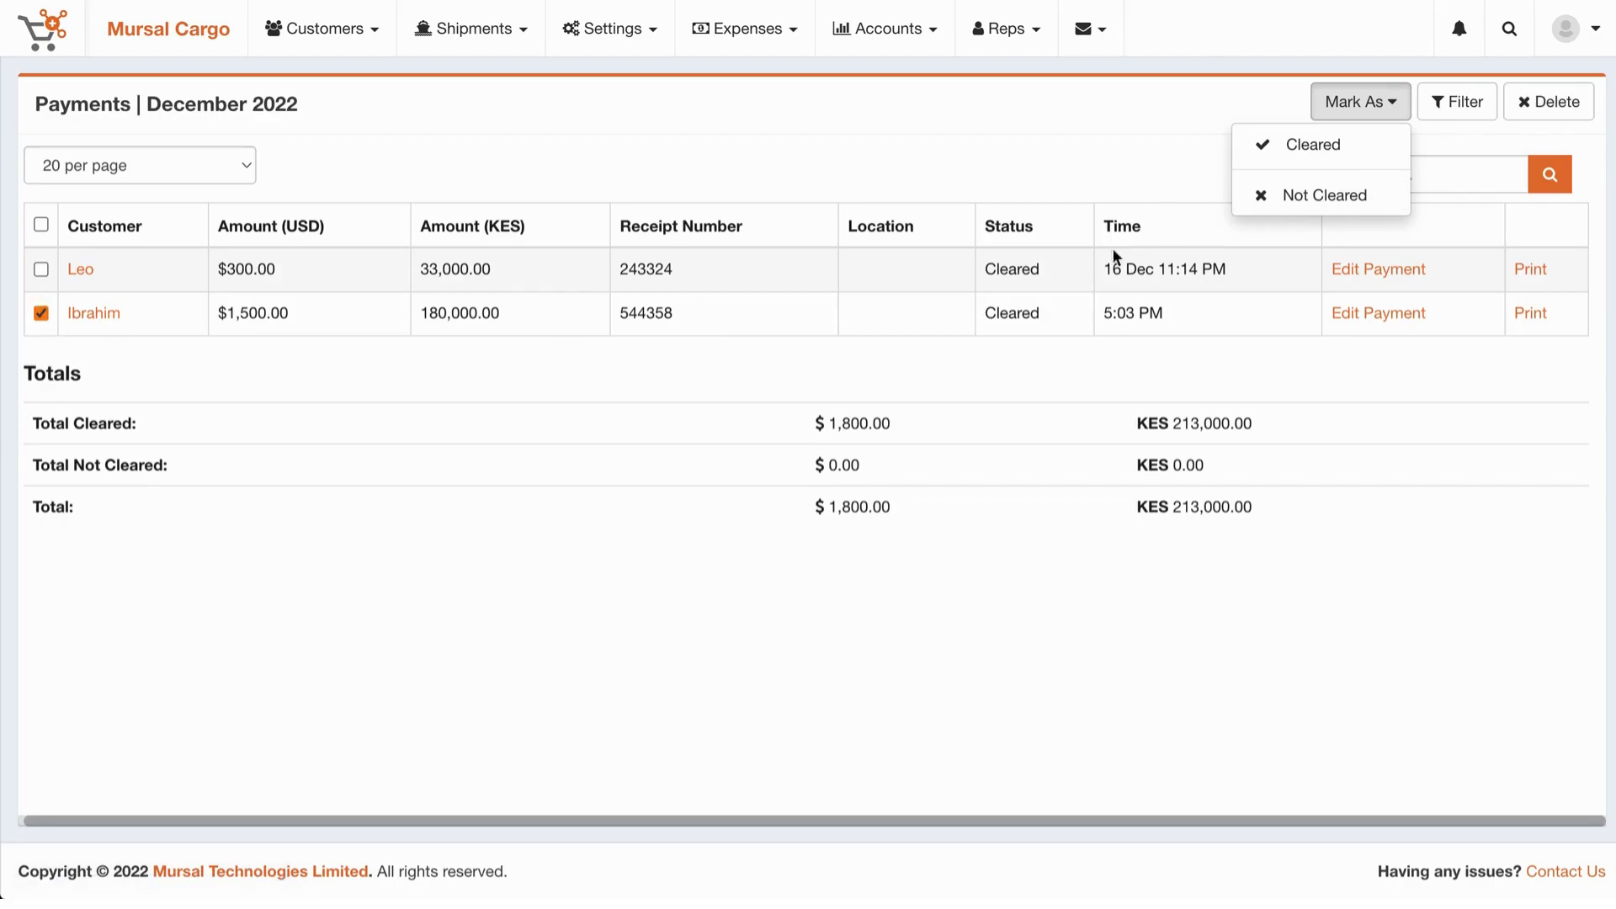
click(1337, 194)
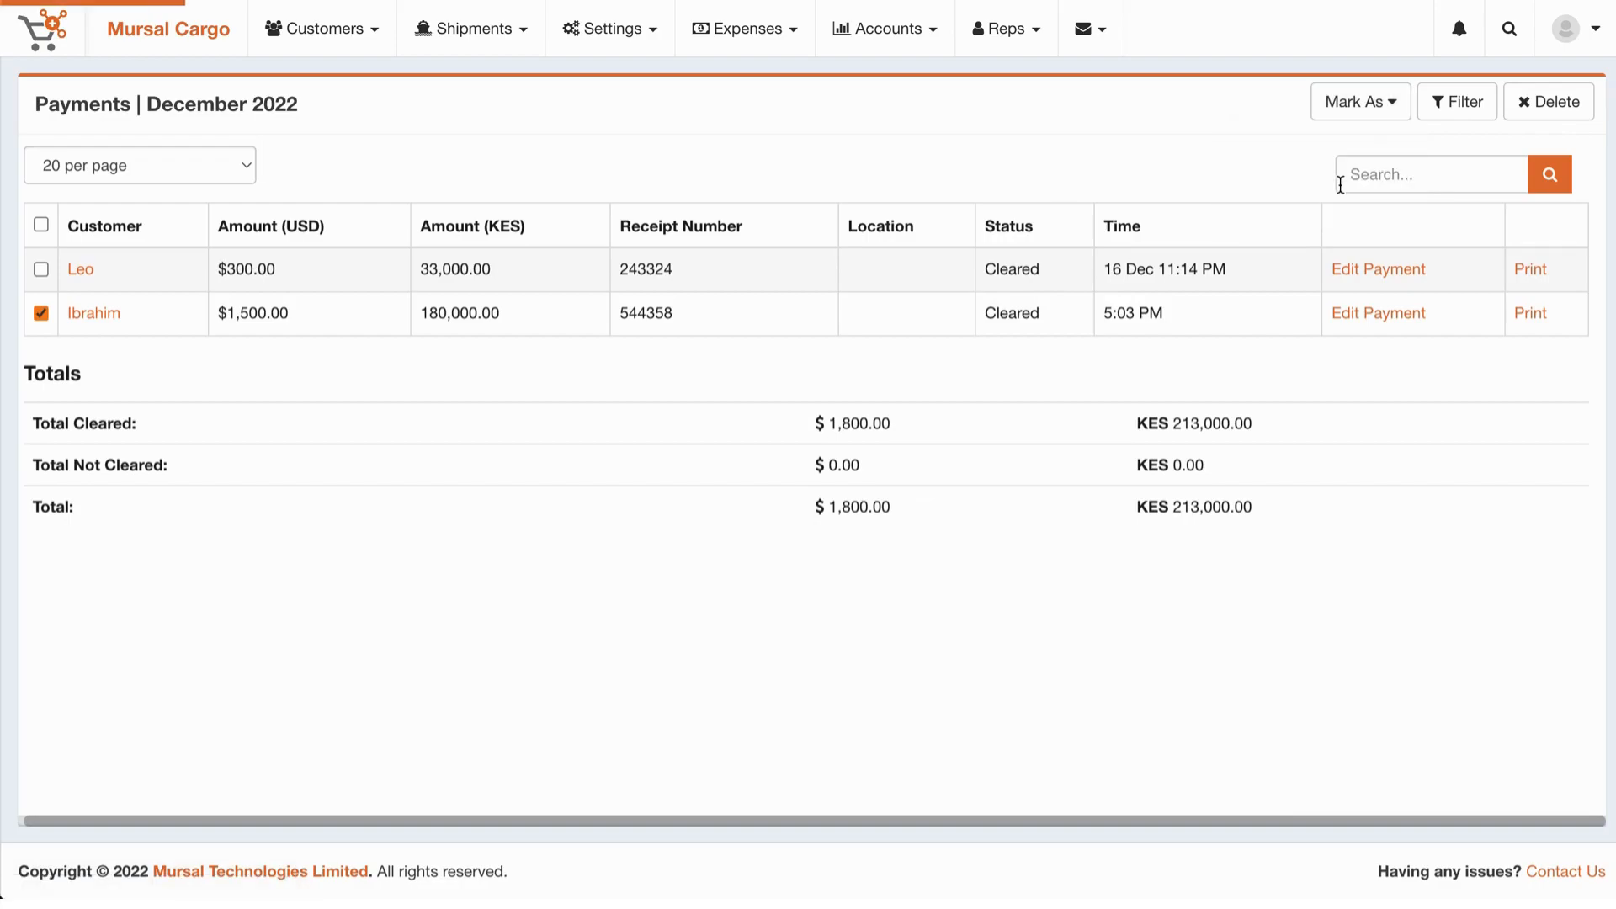
drag(1047, 315, 977, 316)
Mark the $1,500.00 payment as Cleared and check its status
click(46, 312)
click(1382, 93)
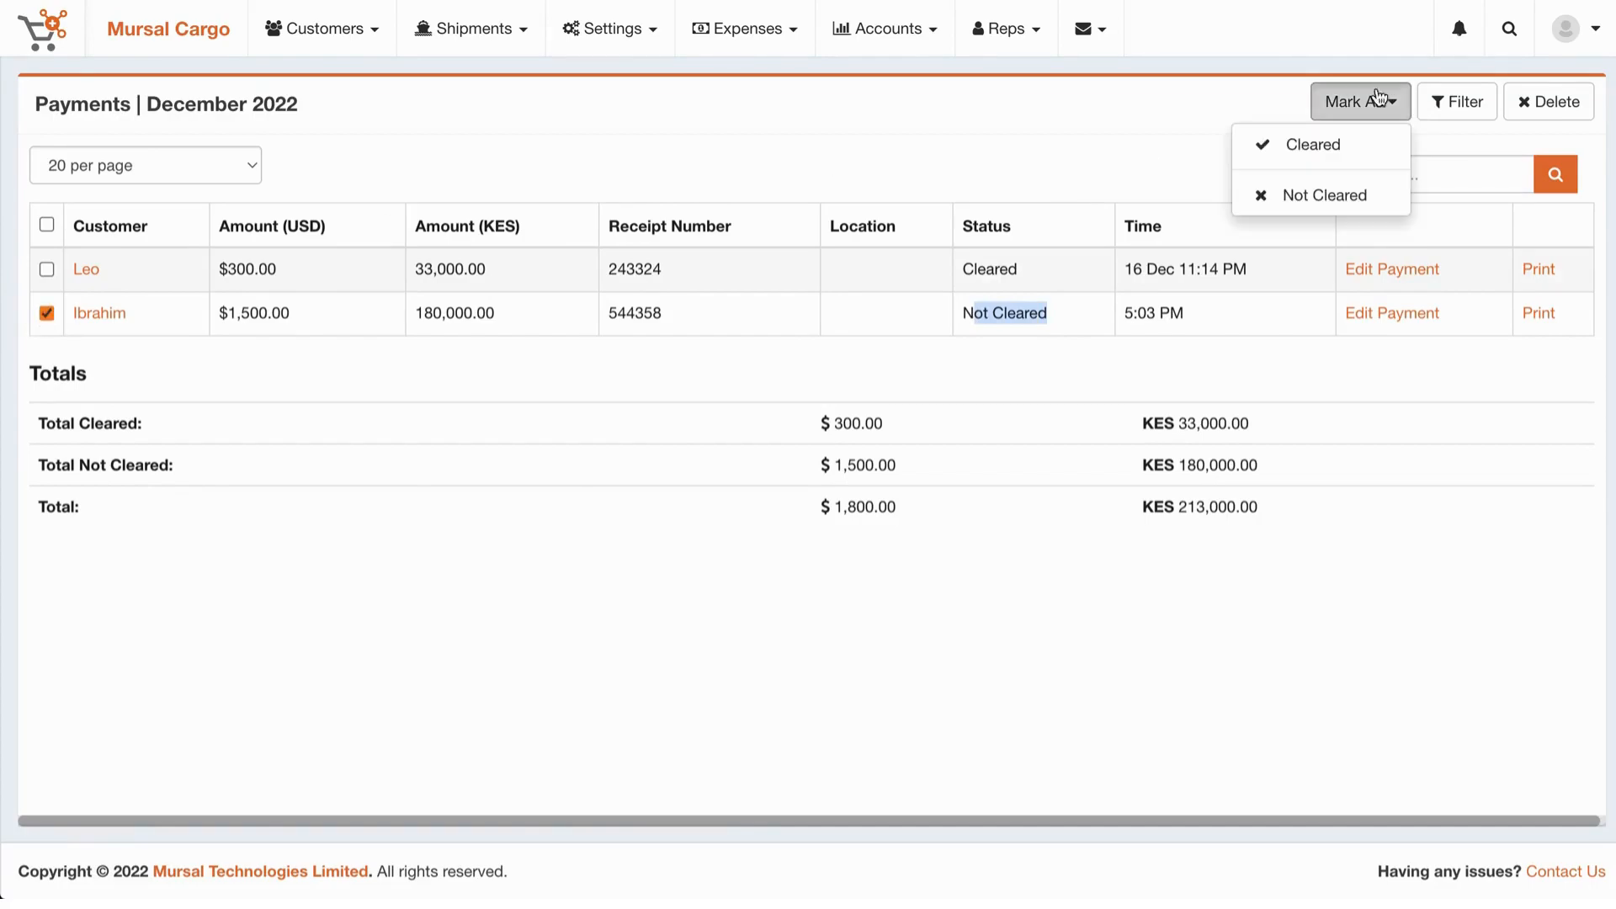
click(1304, 146)
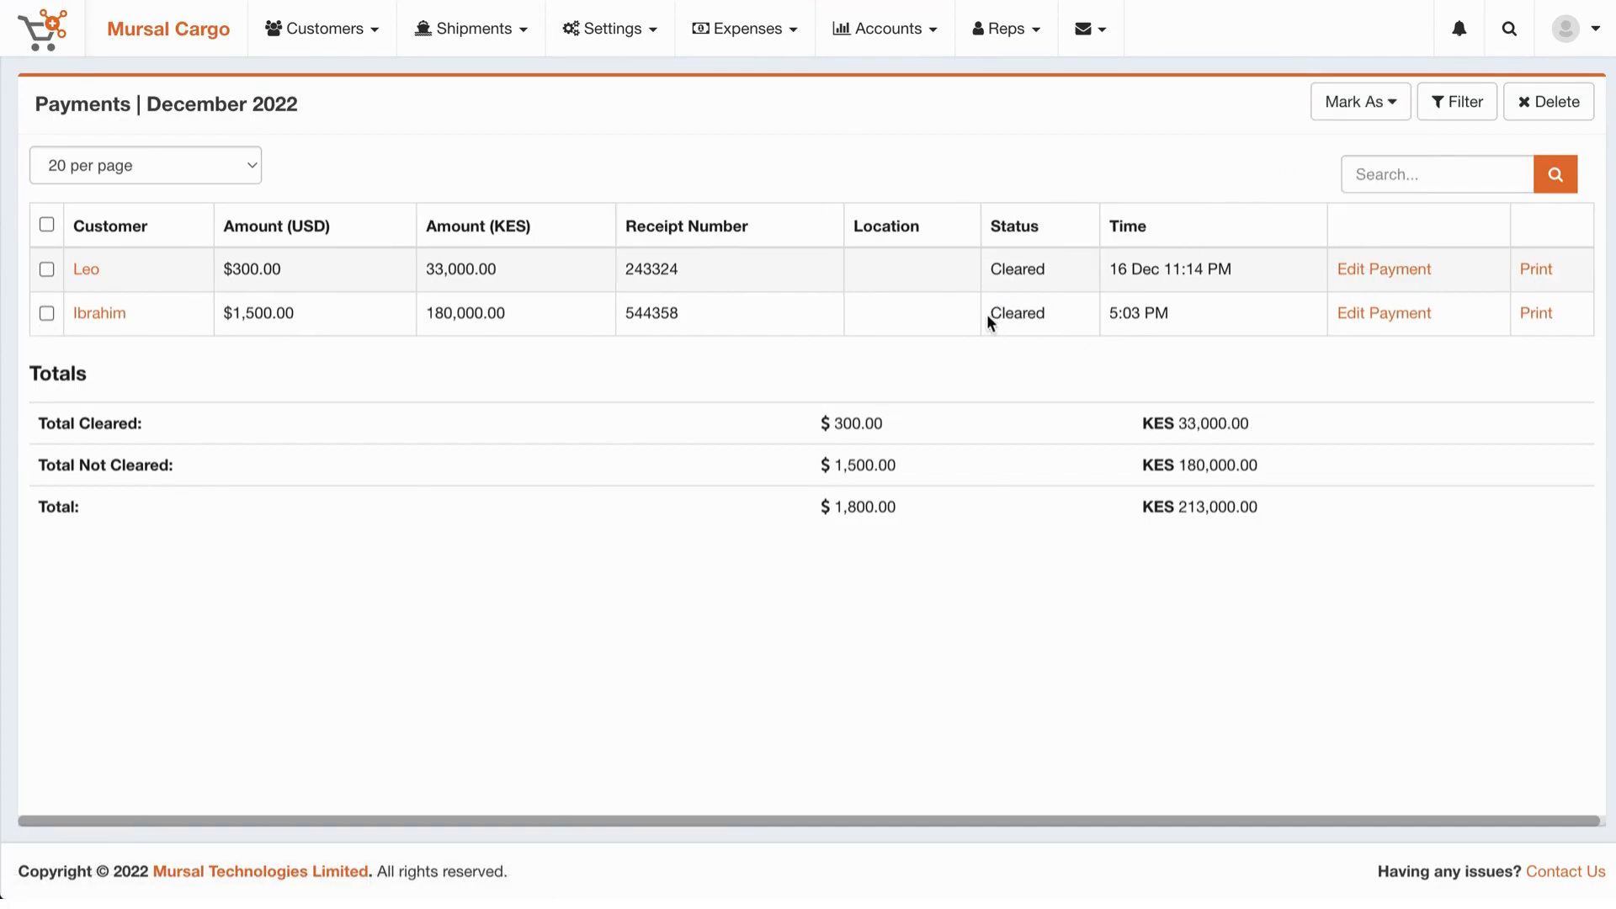
drag(987, 316, 1212, 316)
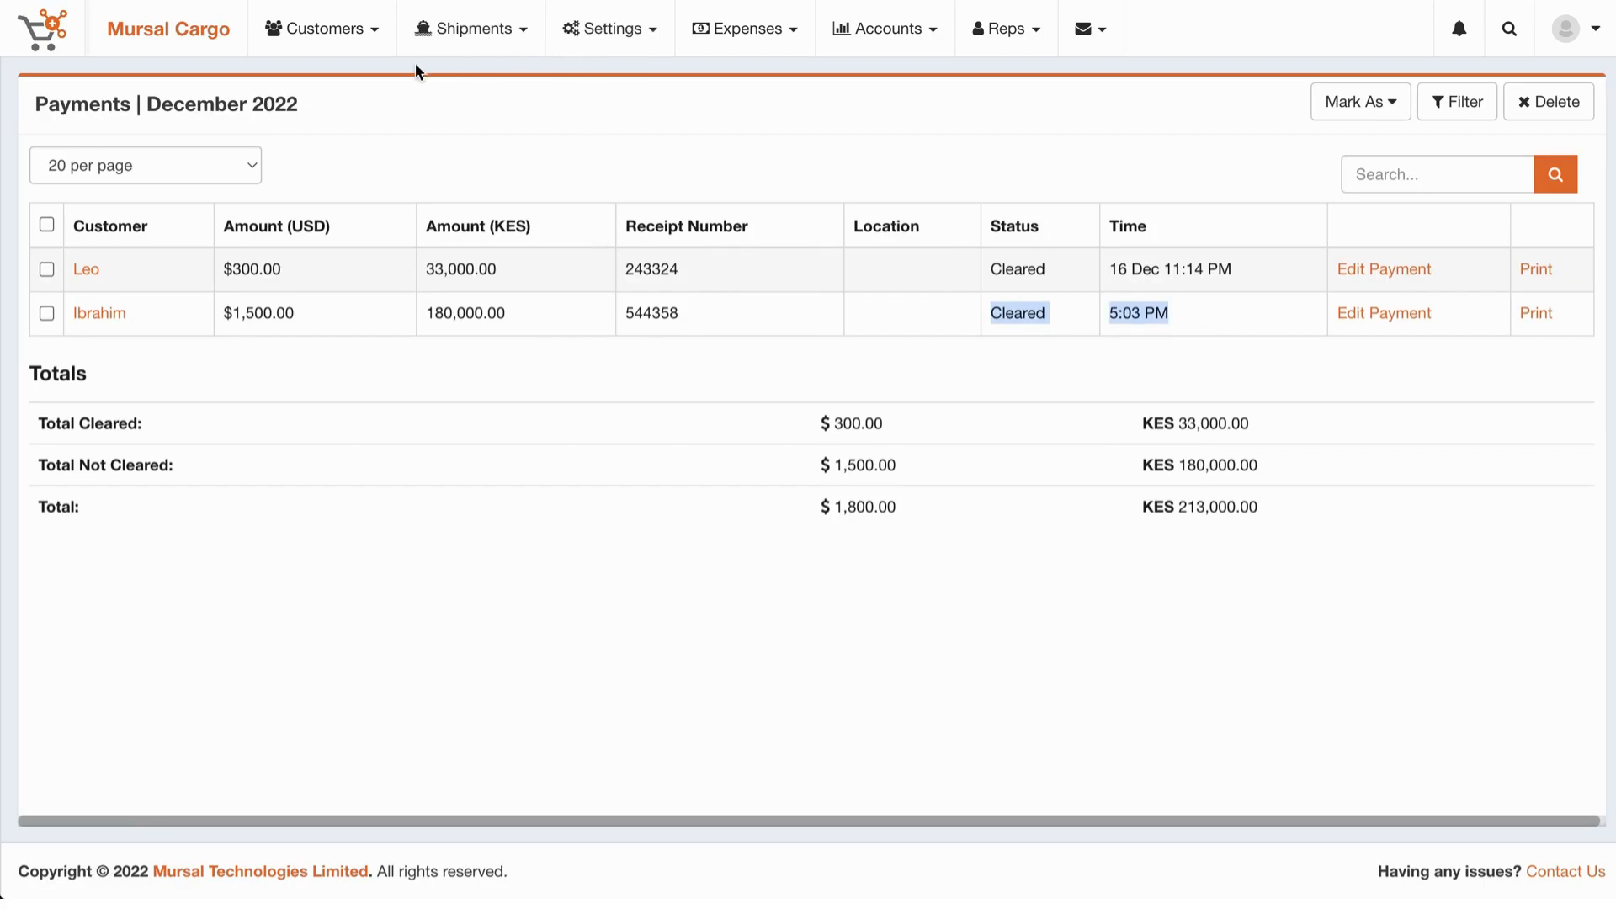
Start a new shipment clearance and choose the existing clearing agent for it
click(479, 32)
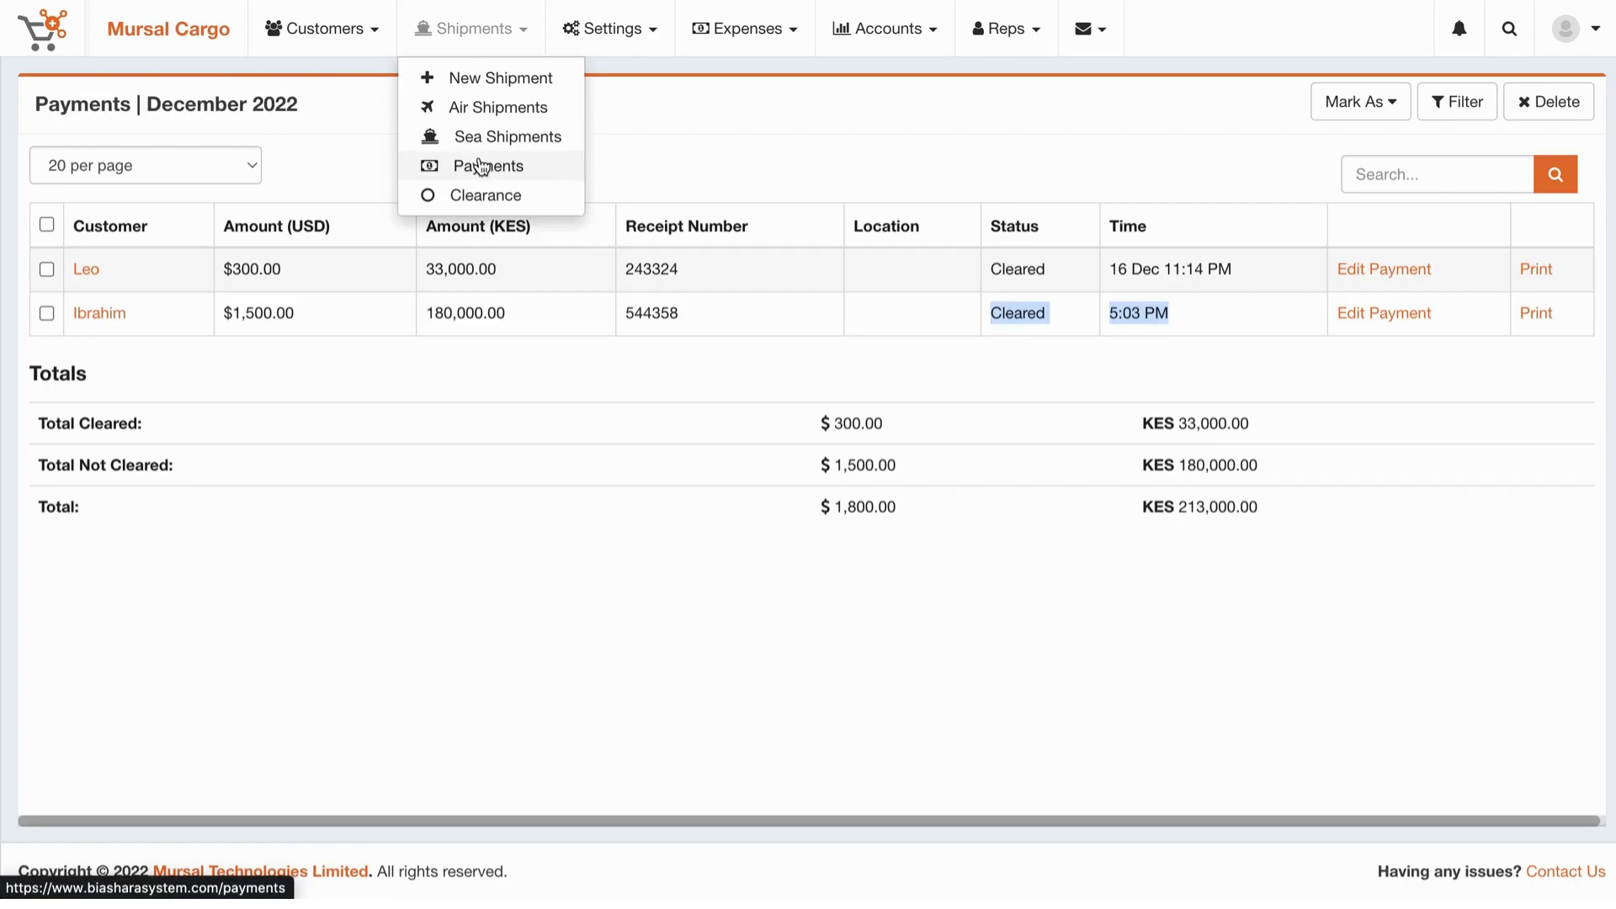
click(483, 194)
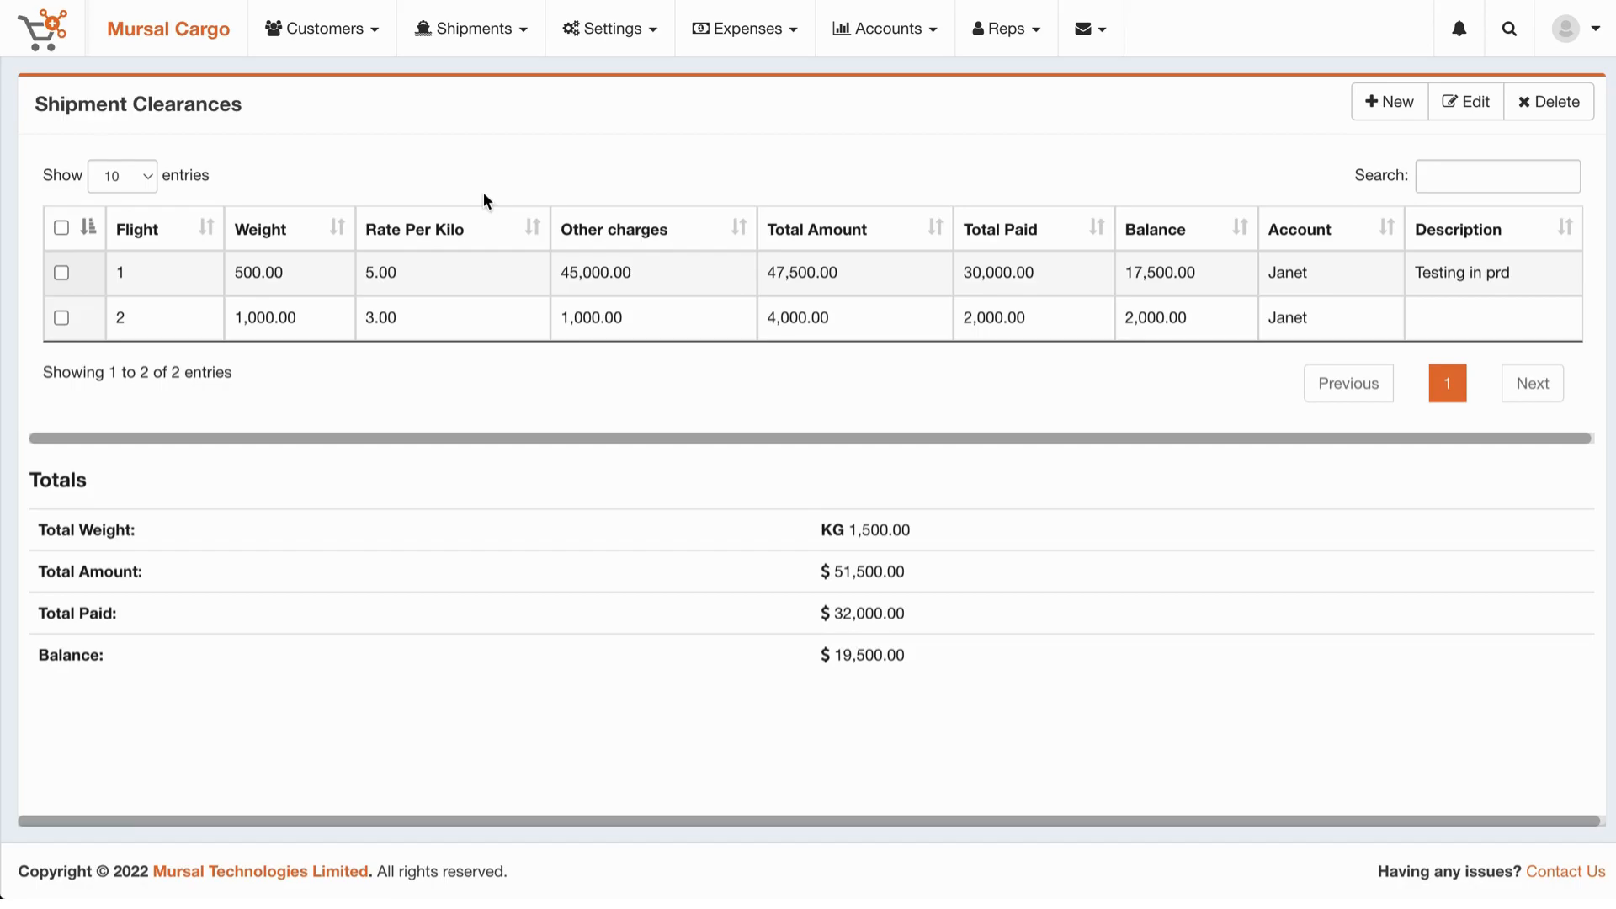
click(1381, 103)
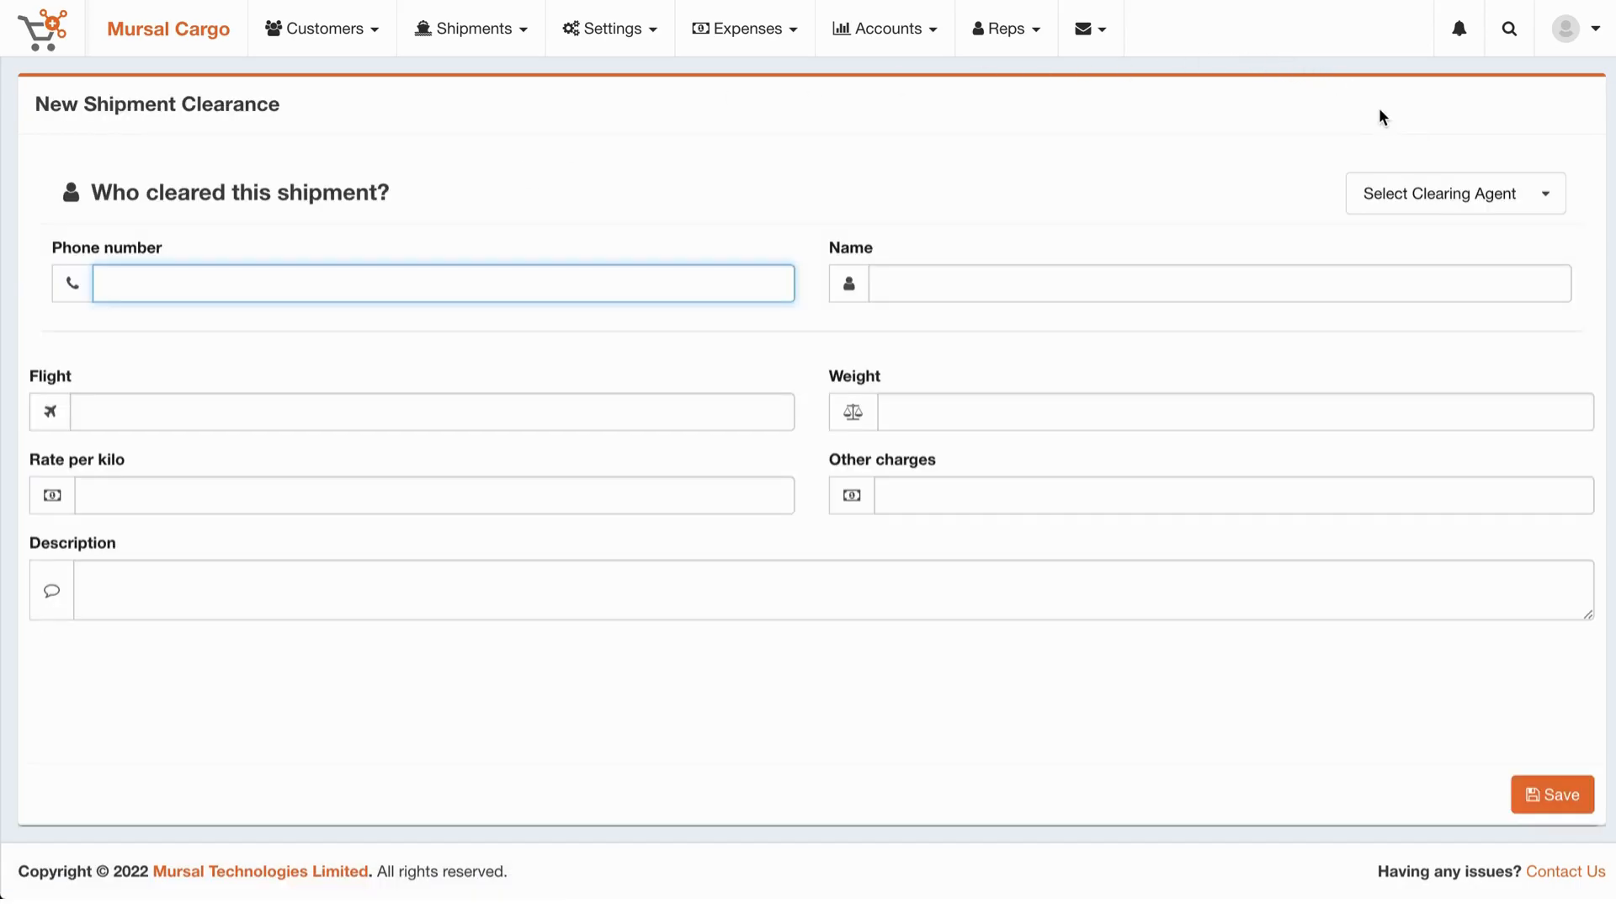
click(1462, 202)
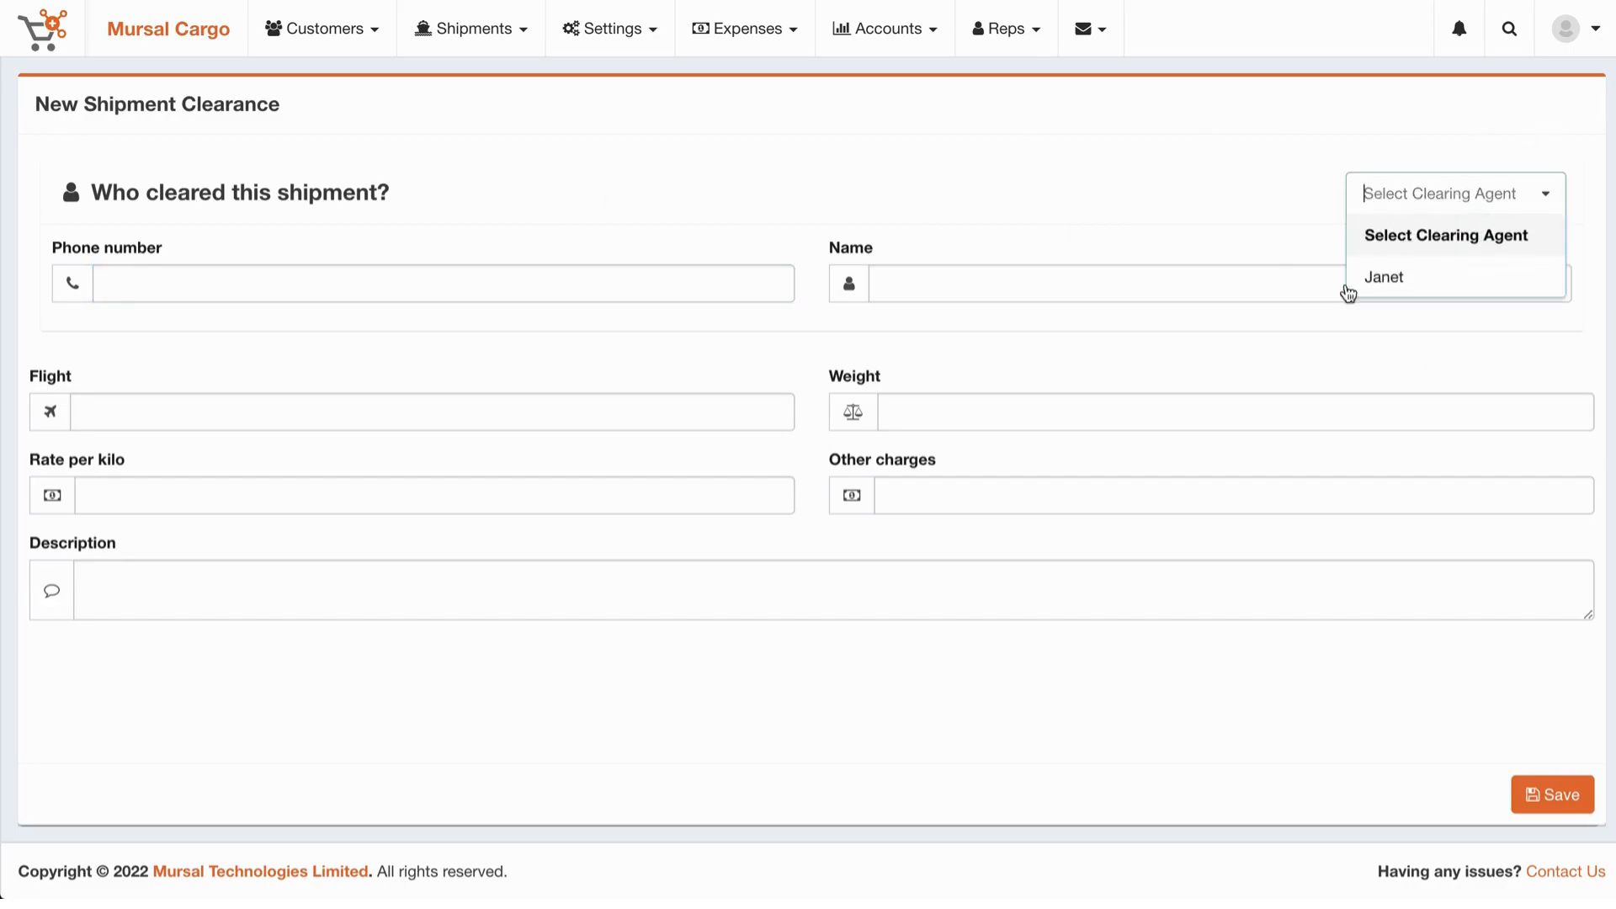
click(1415, 280)
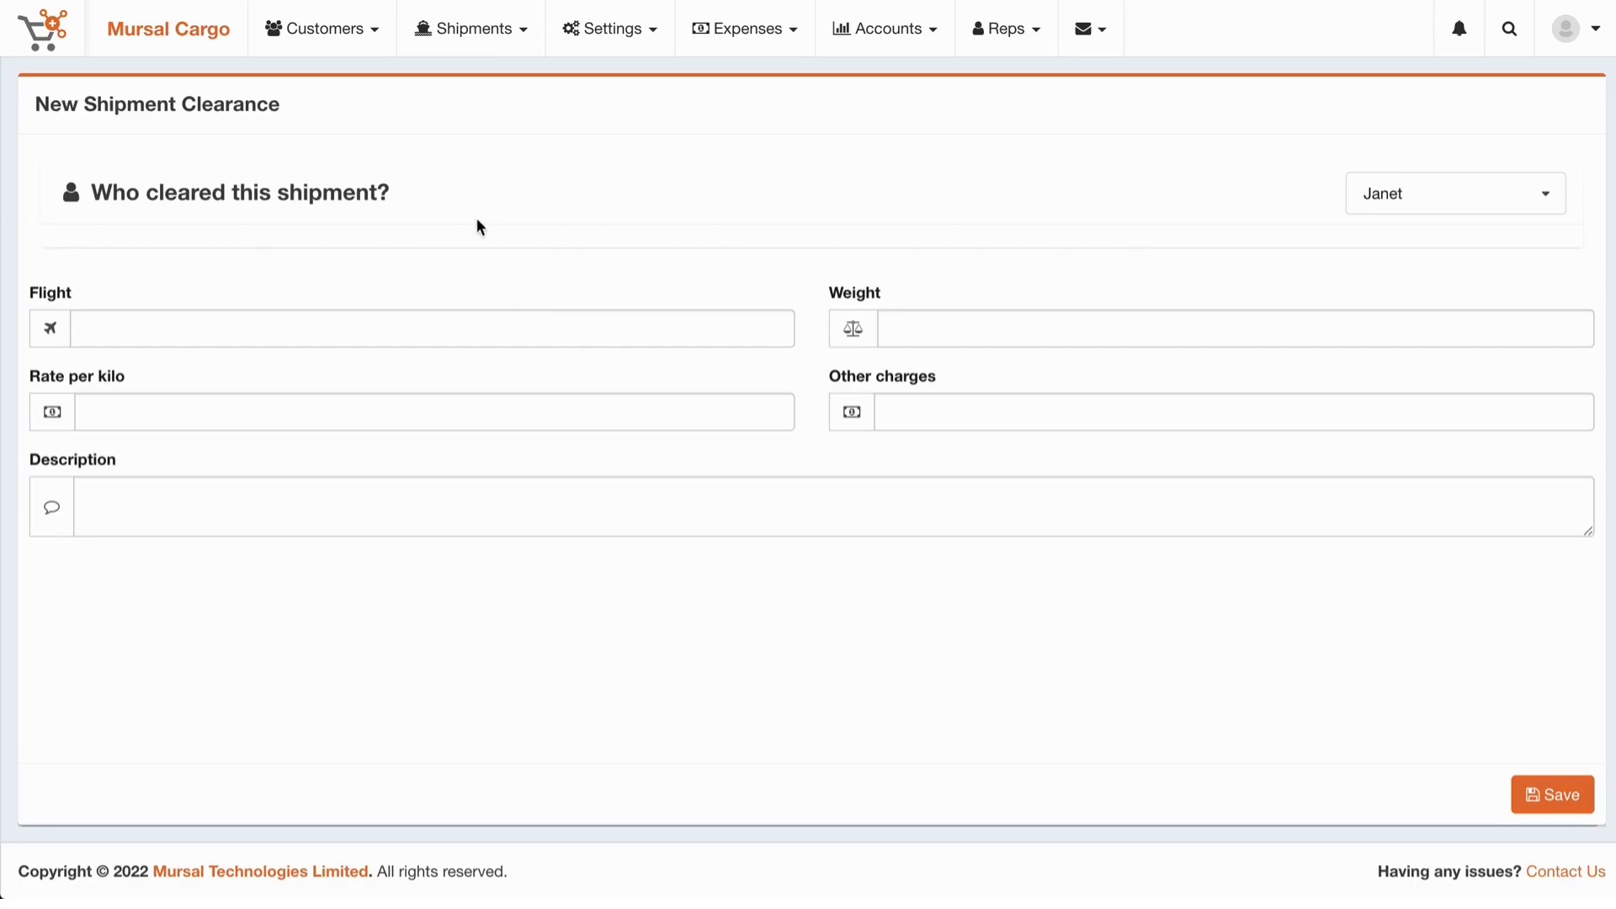
Clear the clearing agent selection, examine the phone number and name fields for a new agent, and reselect the existing agent
click(1400, 192)
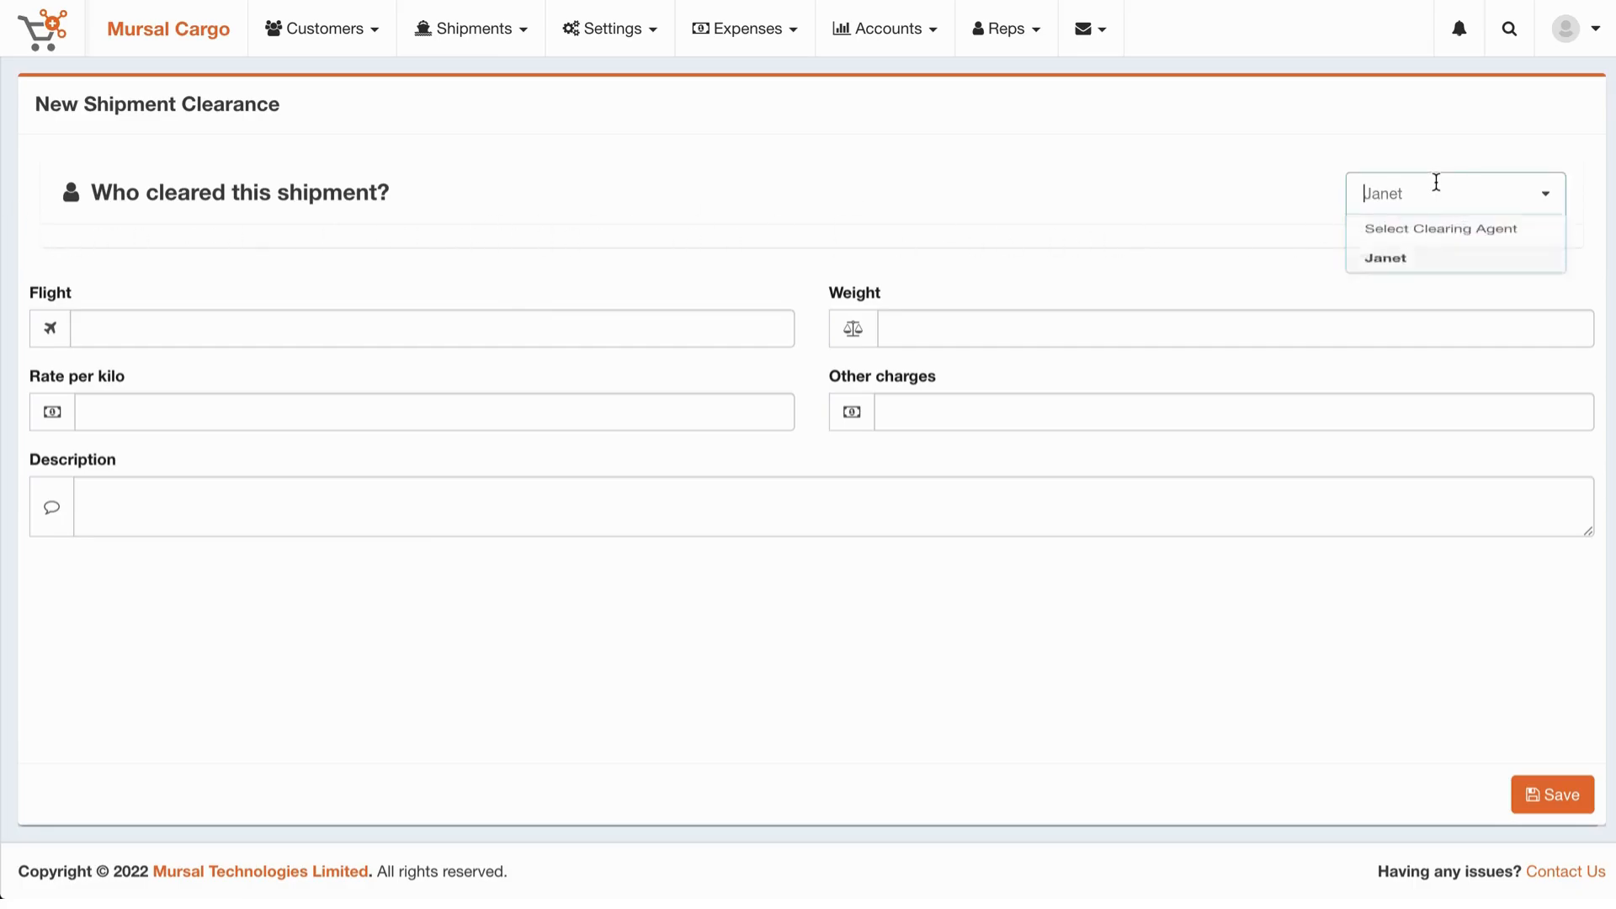
click(1418, 240)
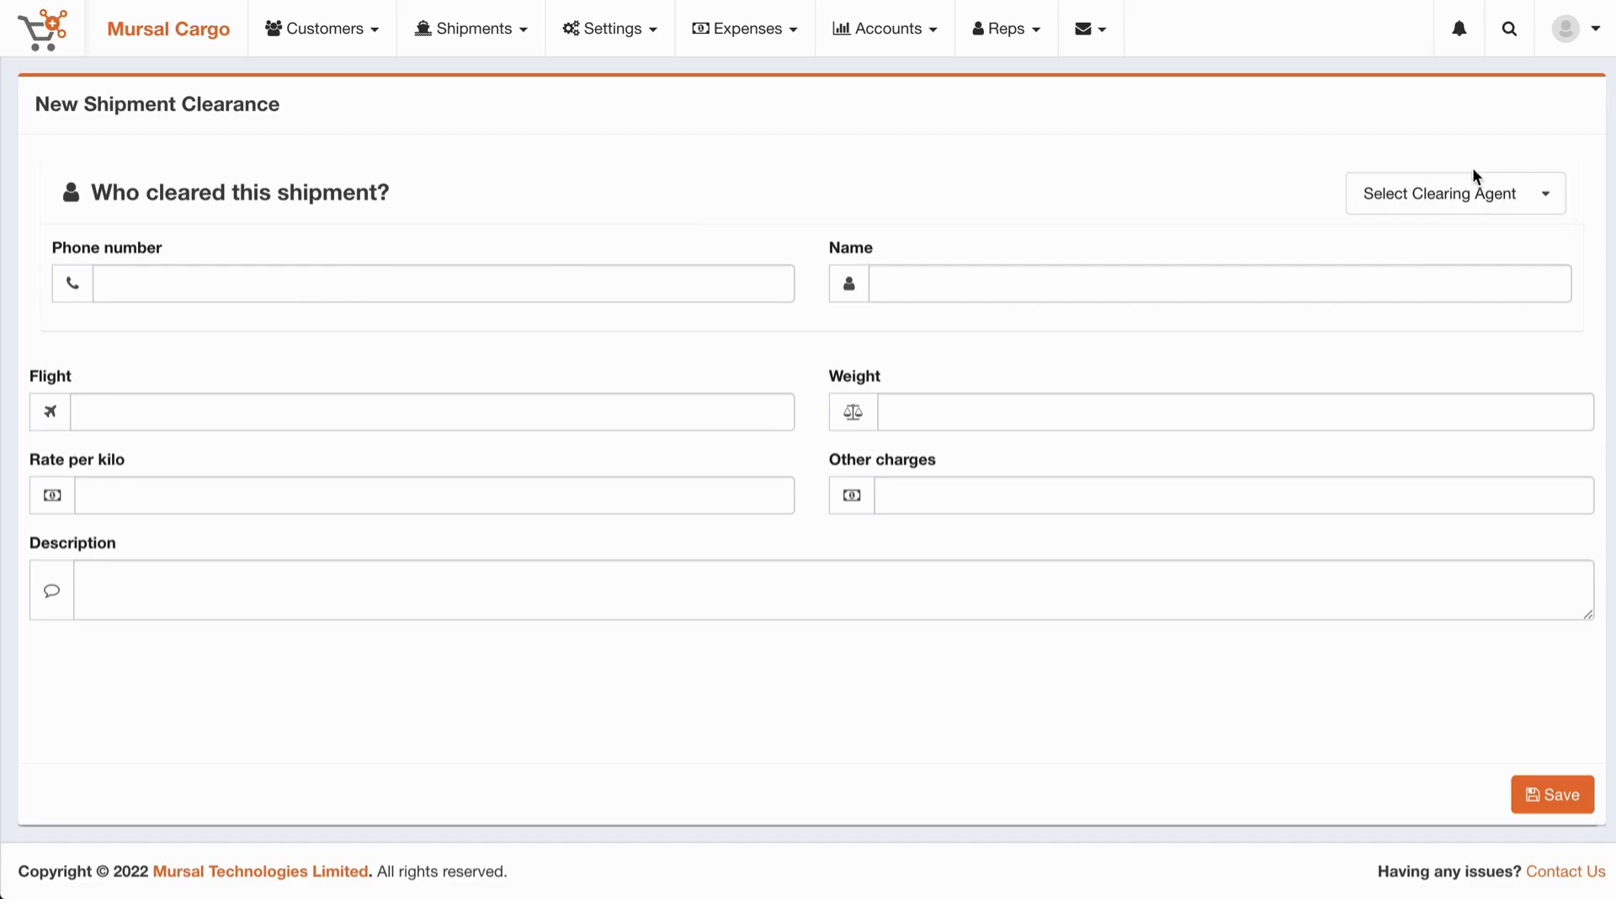
click(540, 276)
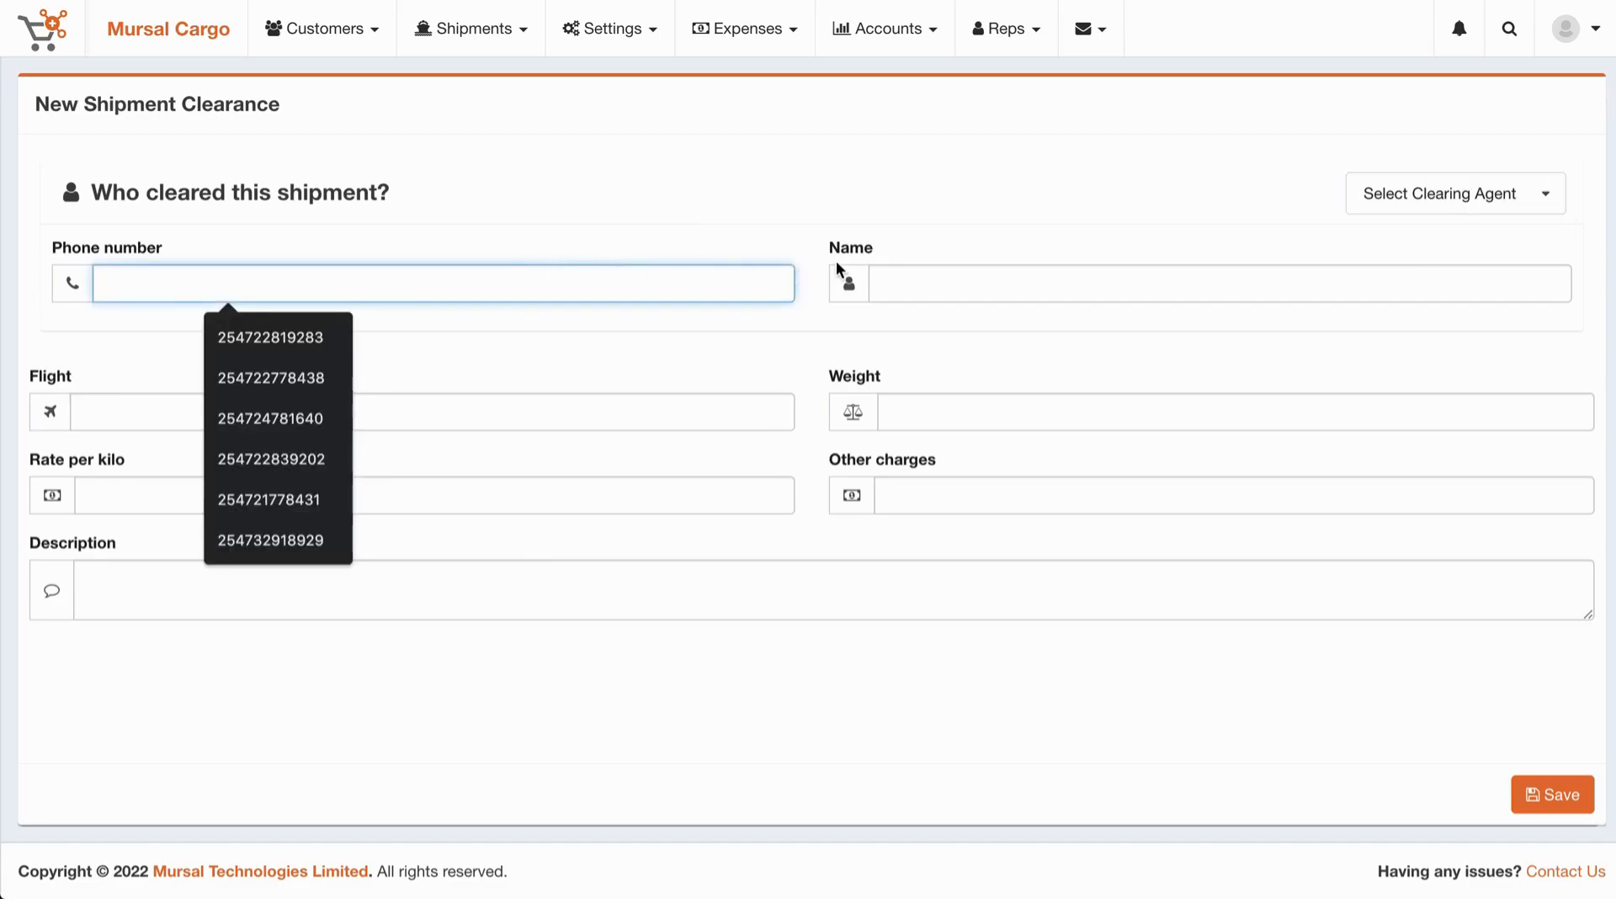
click(1395, 188)
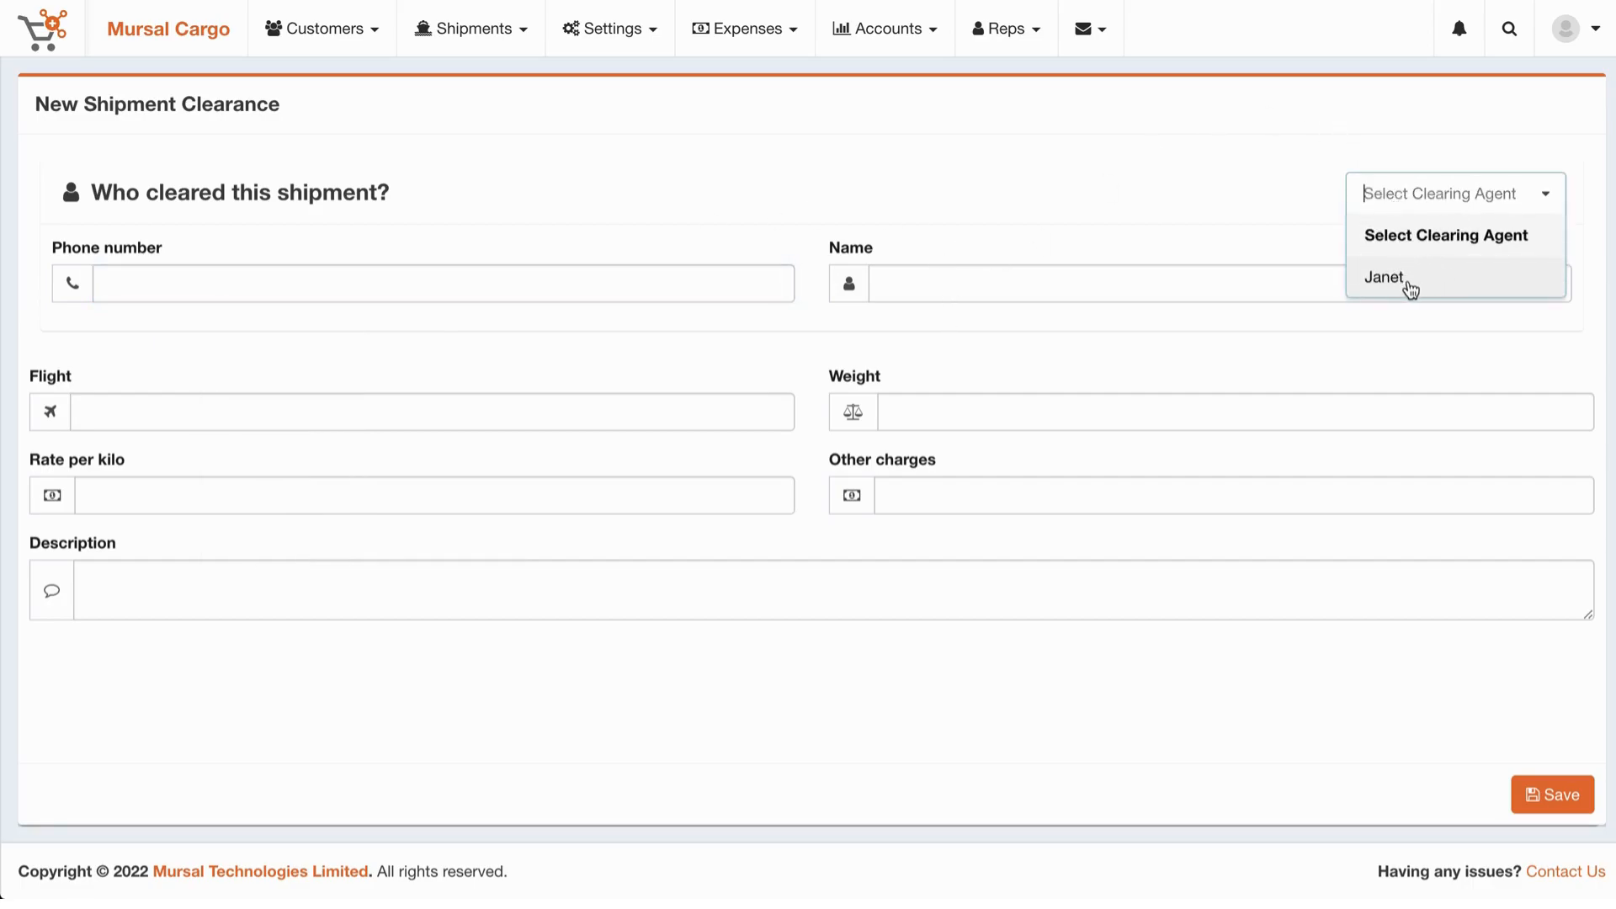
click(1404, 284)
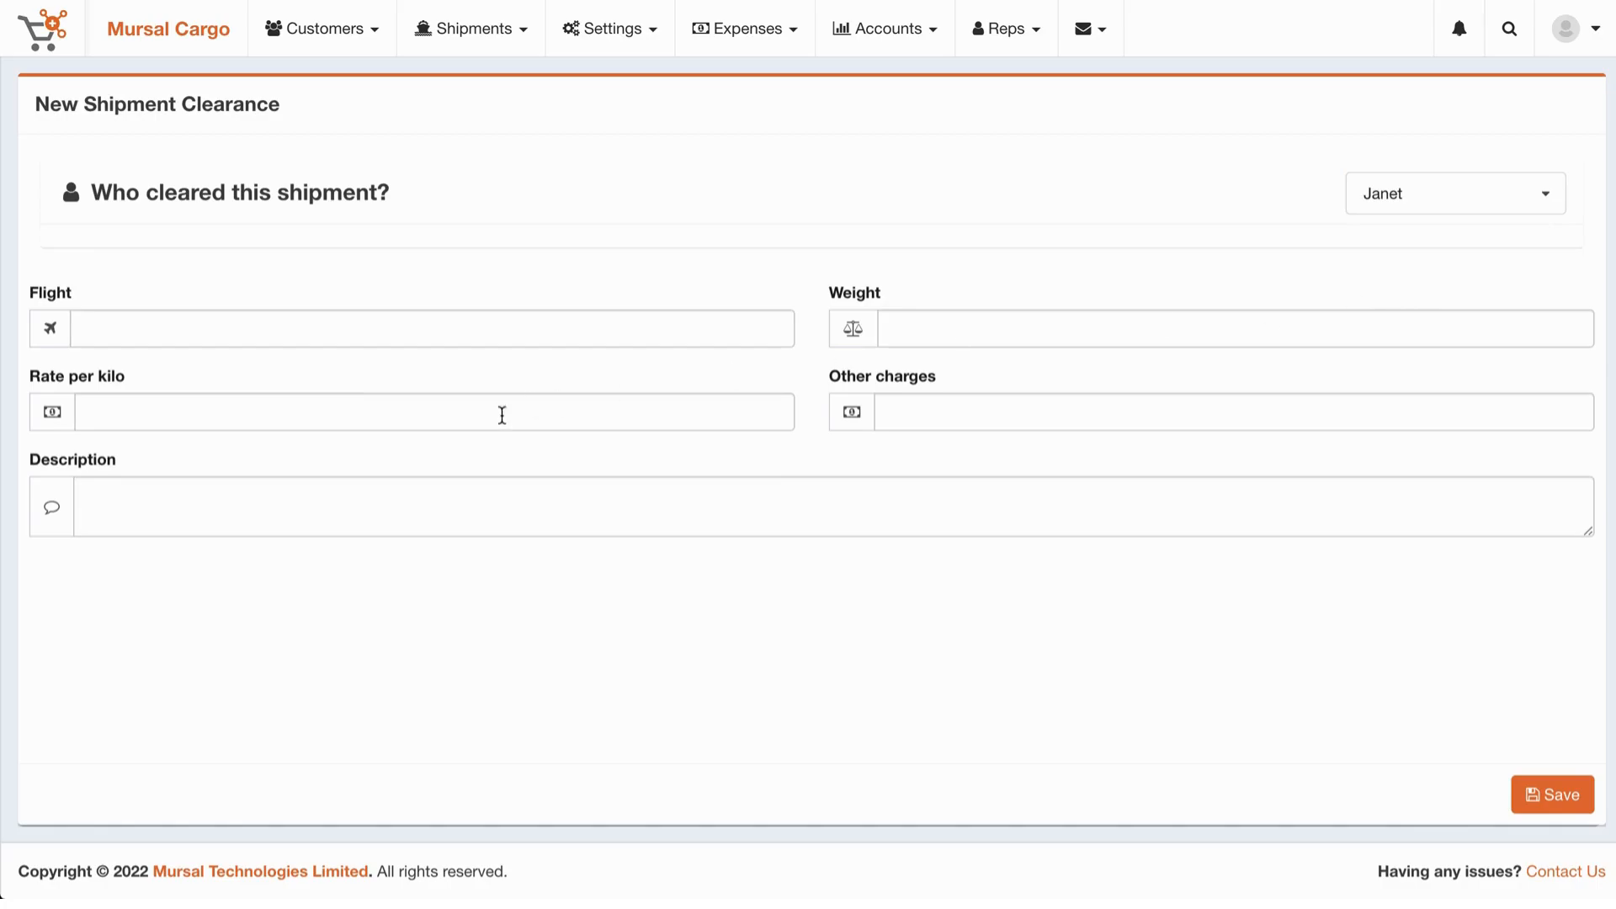
Enter flight 7 and a weight of 200 for the new shipment clearance
click(542, 336)
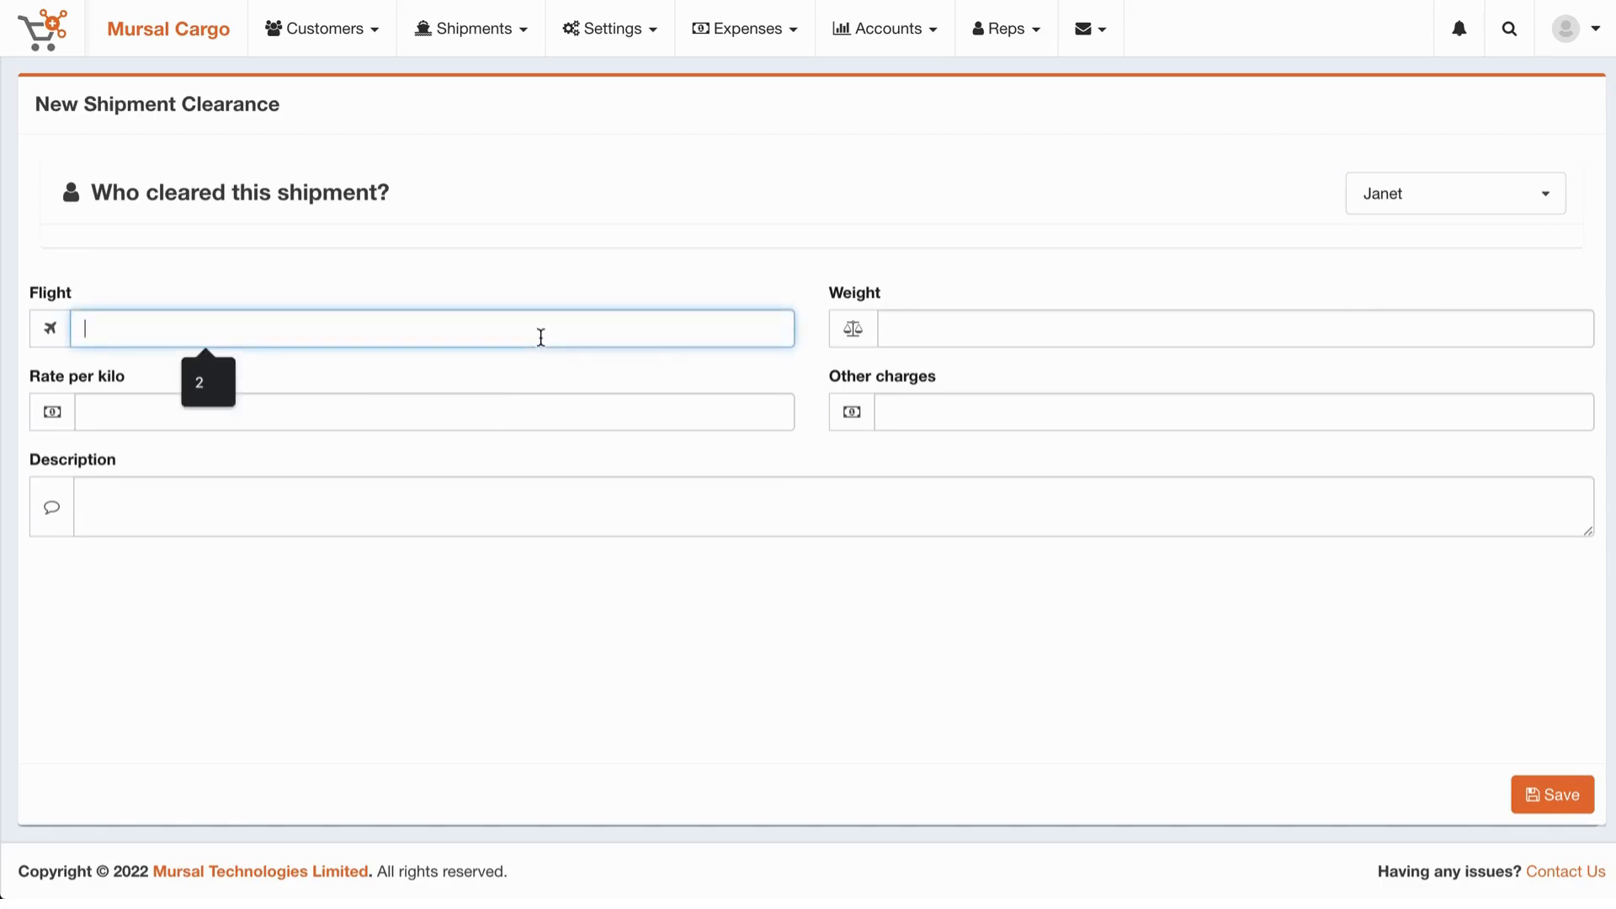
text(7)
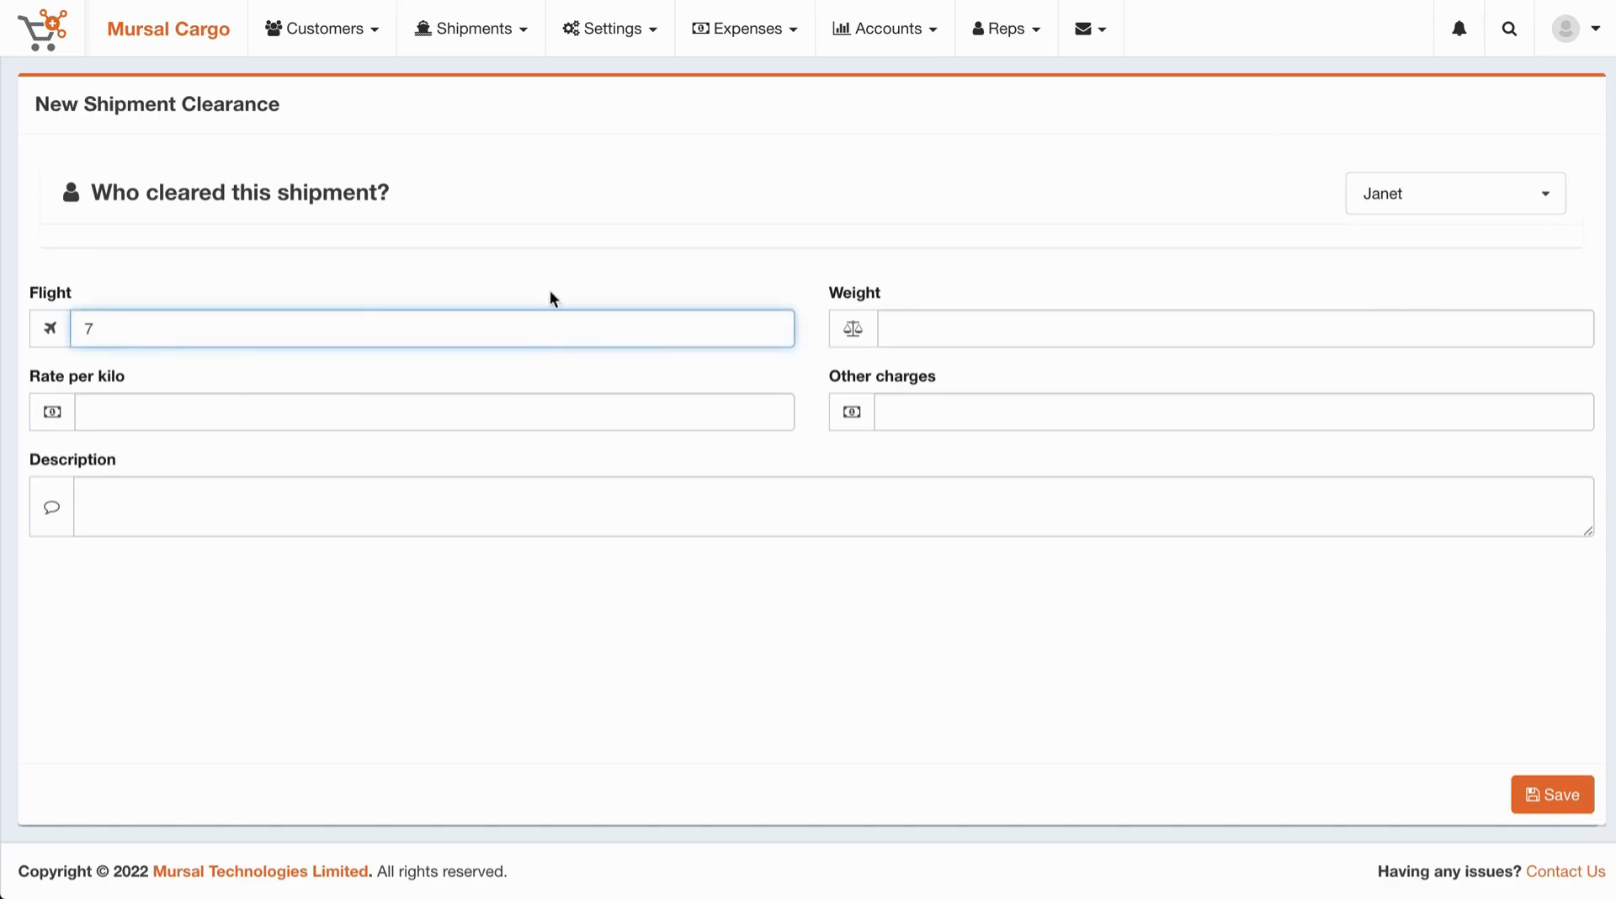
click(1021, 340)
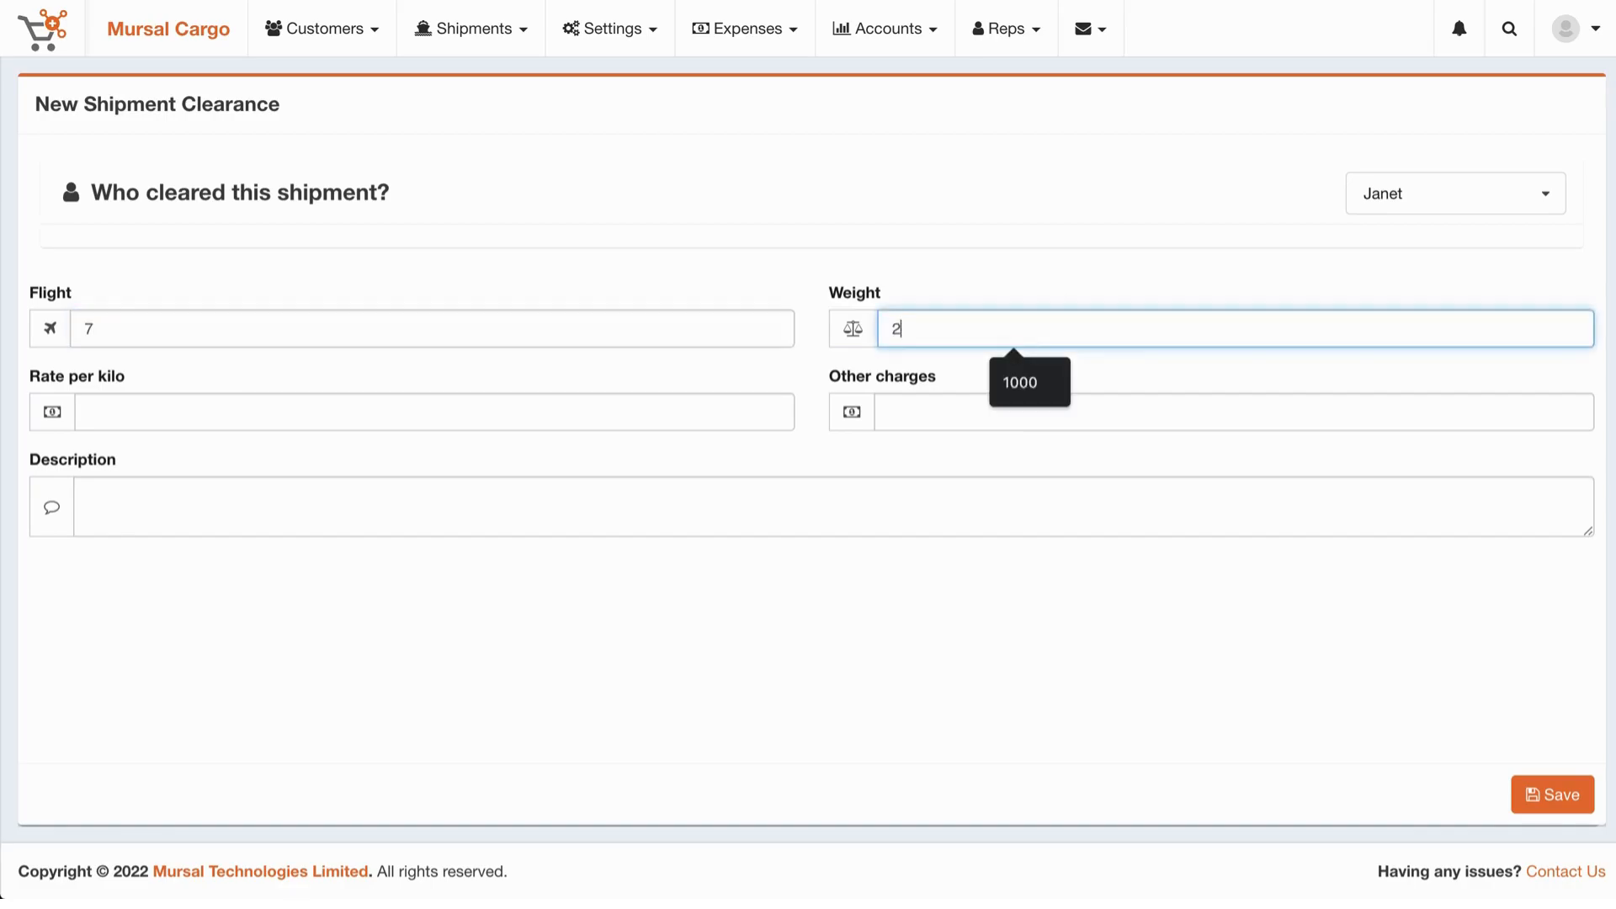
text(200)
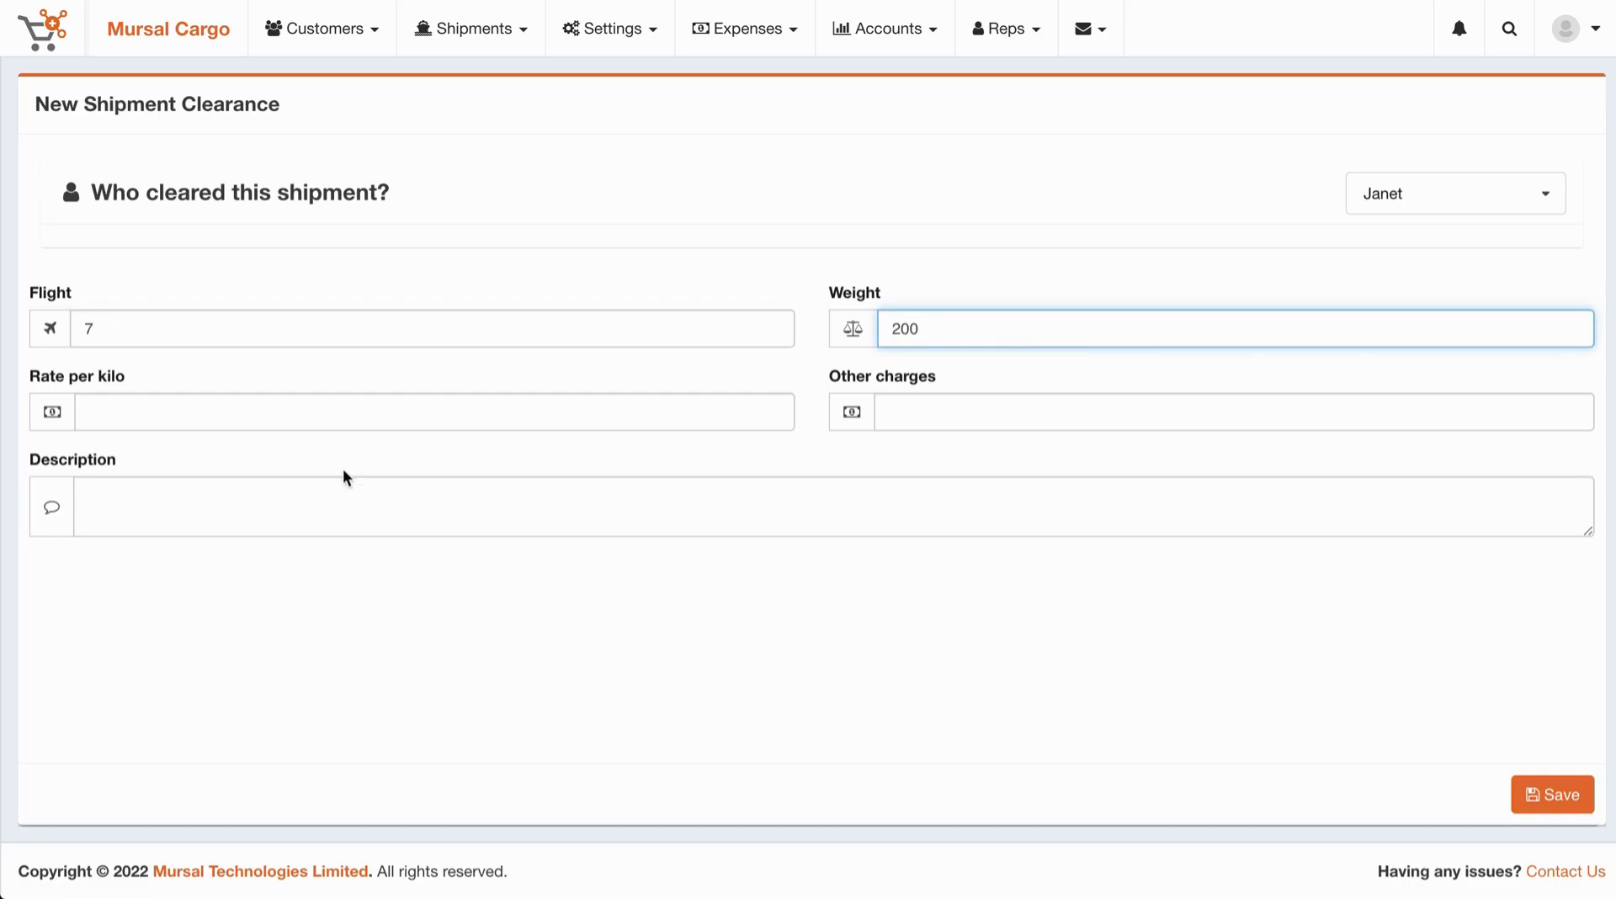
Set the rate per kilo to 10 and other charges to 1000, leave the description empty, and save the clearance
click(358, 414)
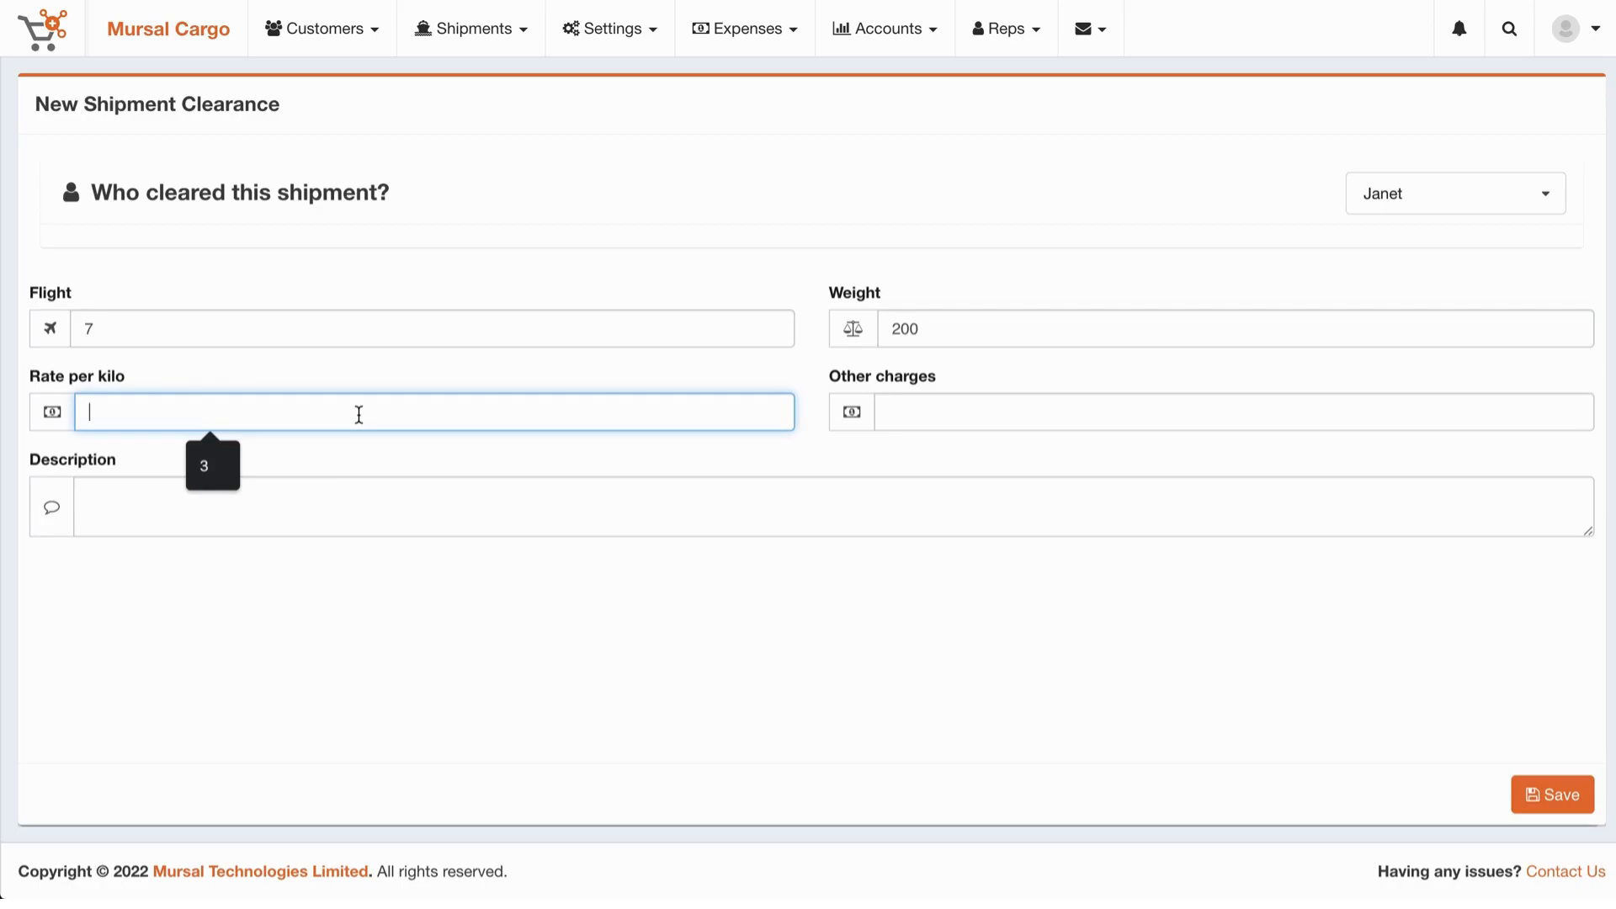
text(10)
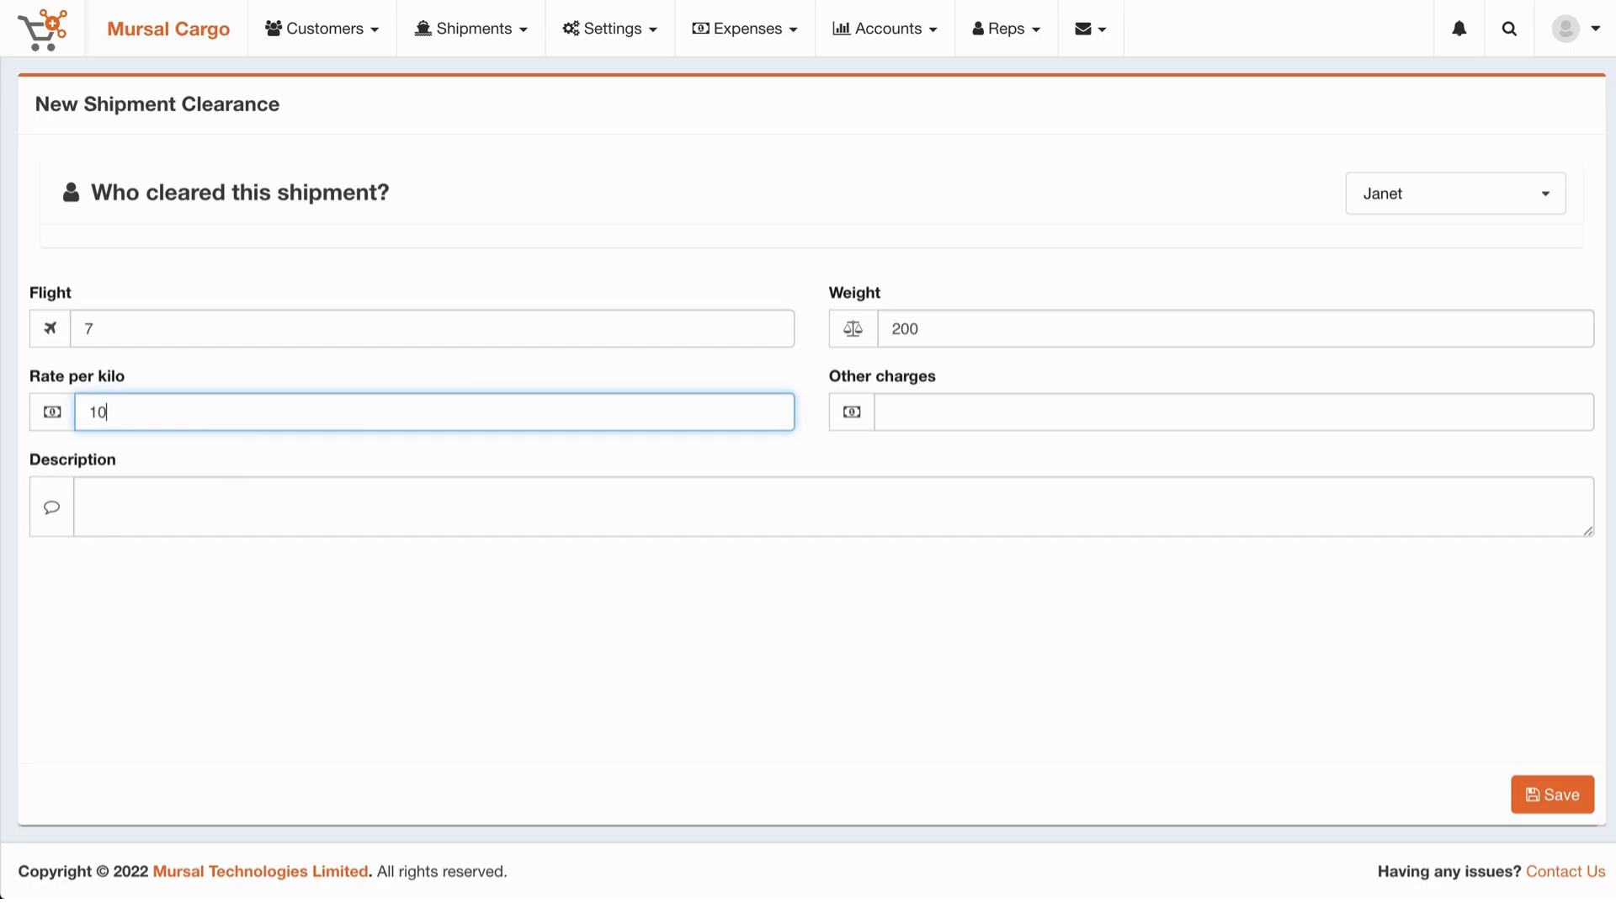
click(909, 407)
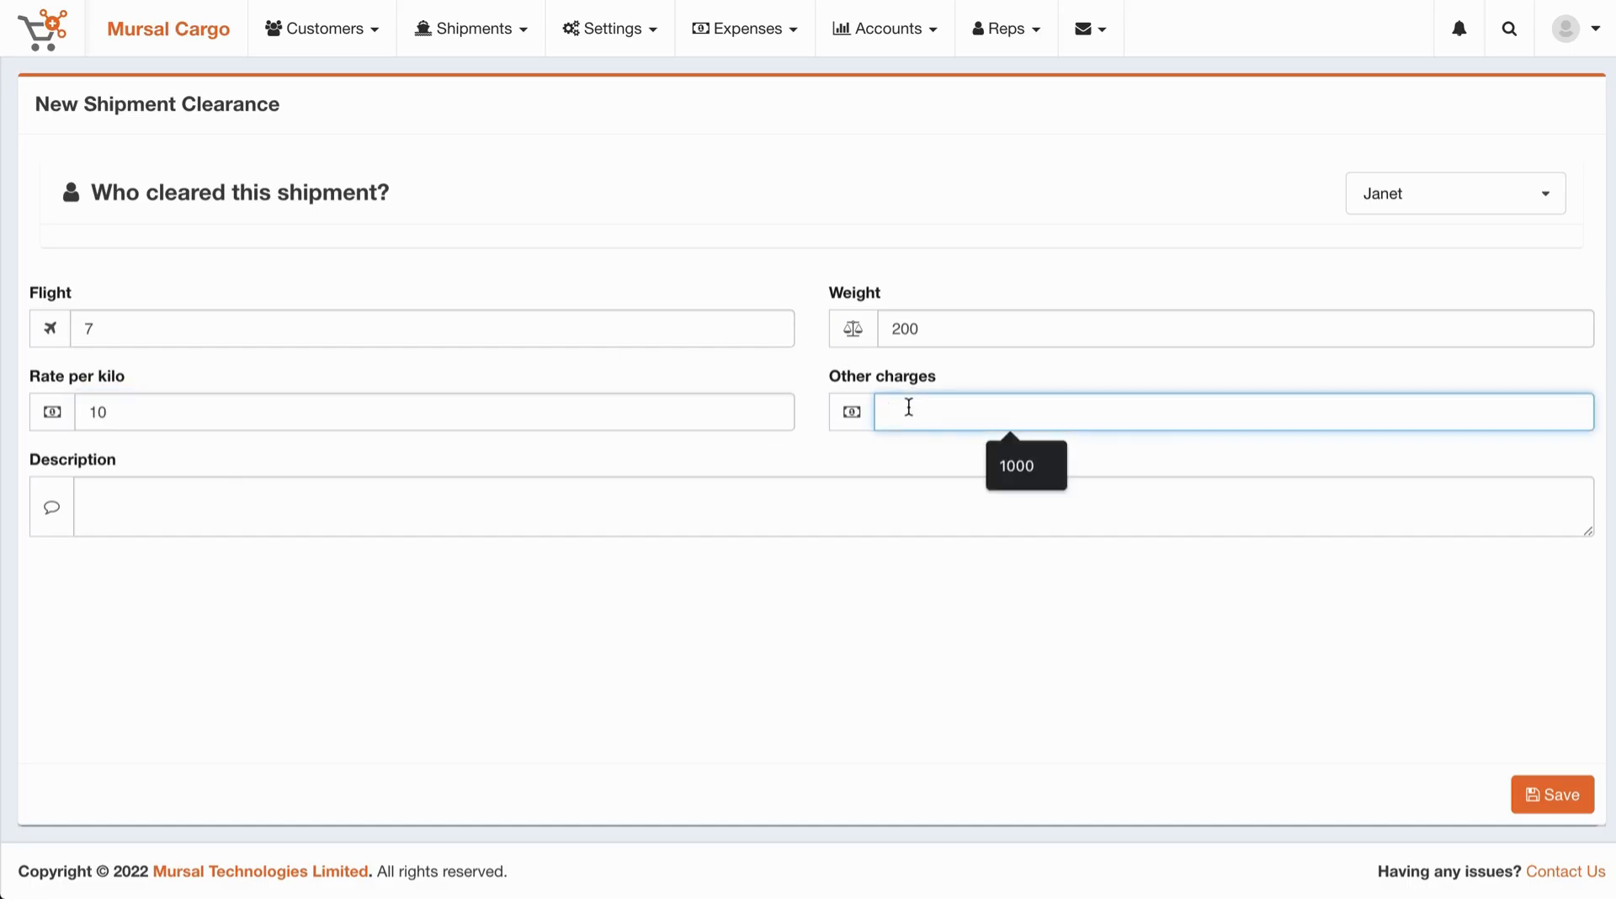
text(1000)
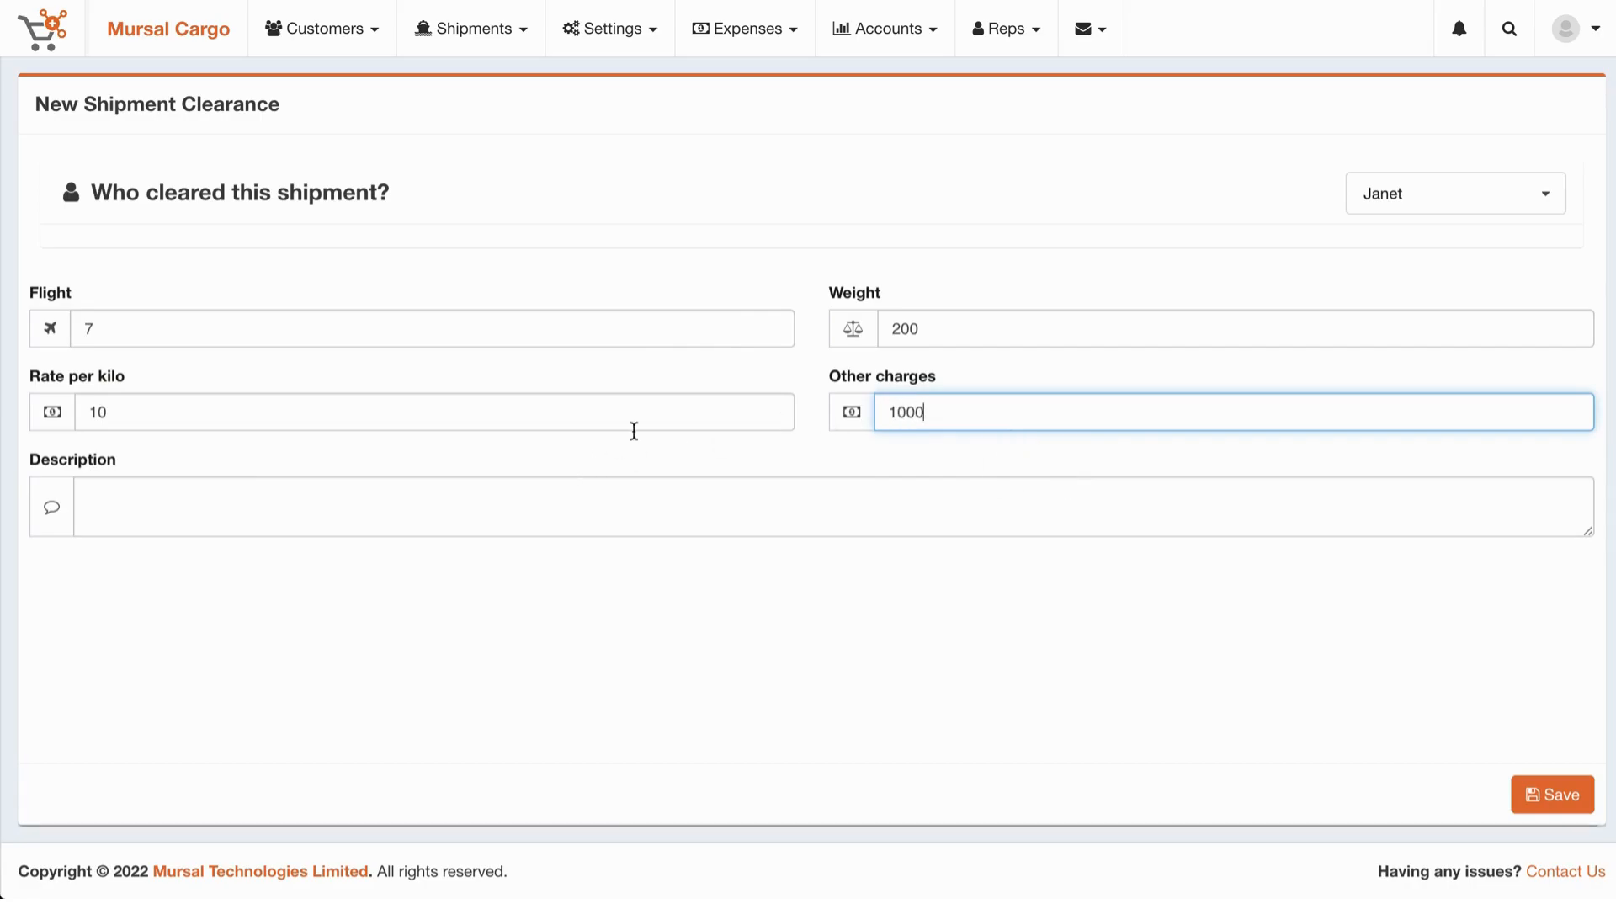
click(977, 506)
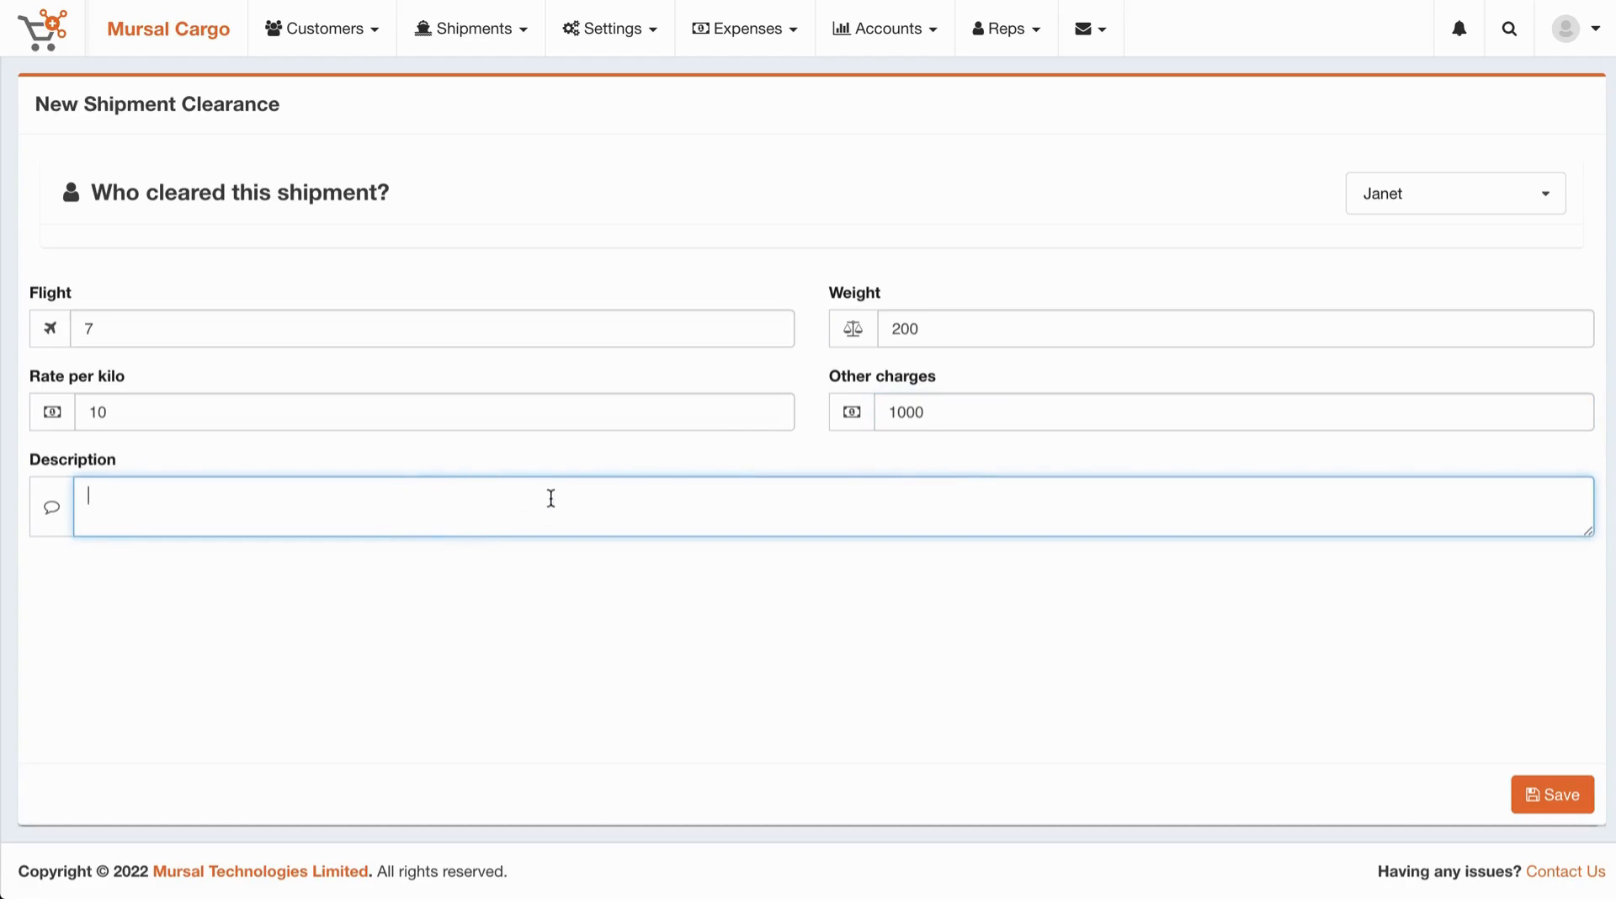
click(1554, 802)
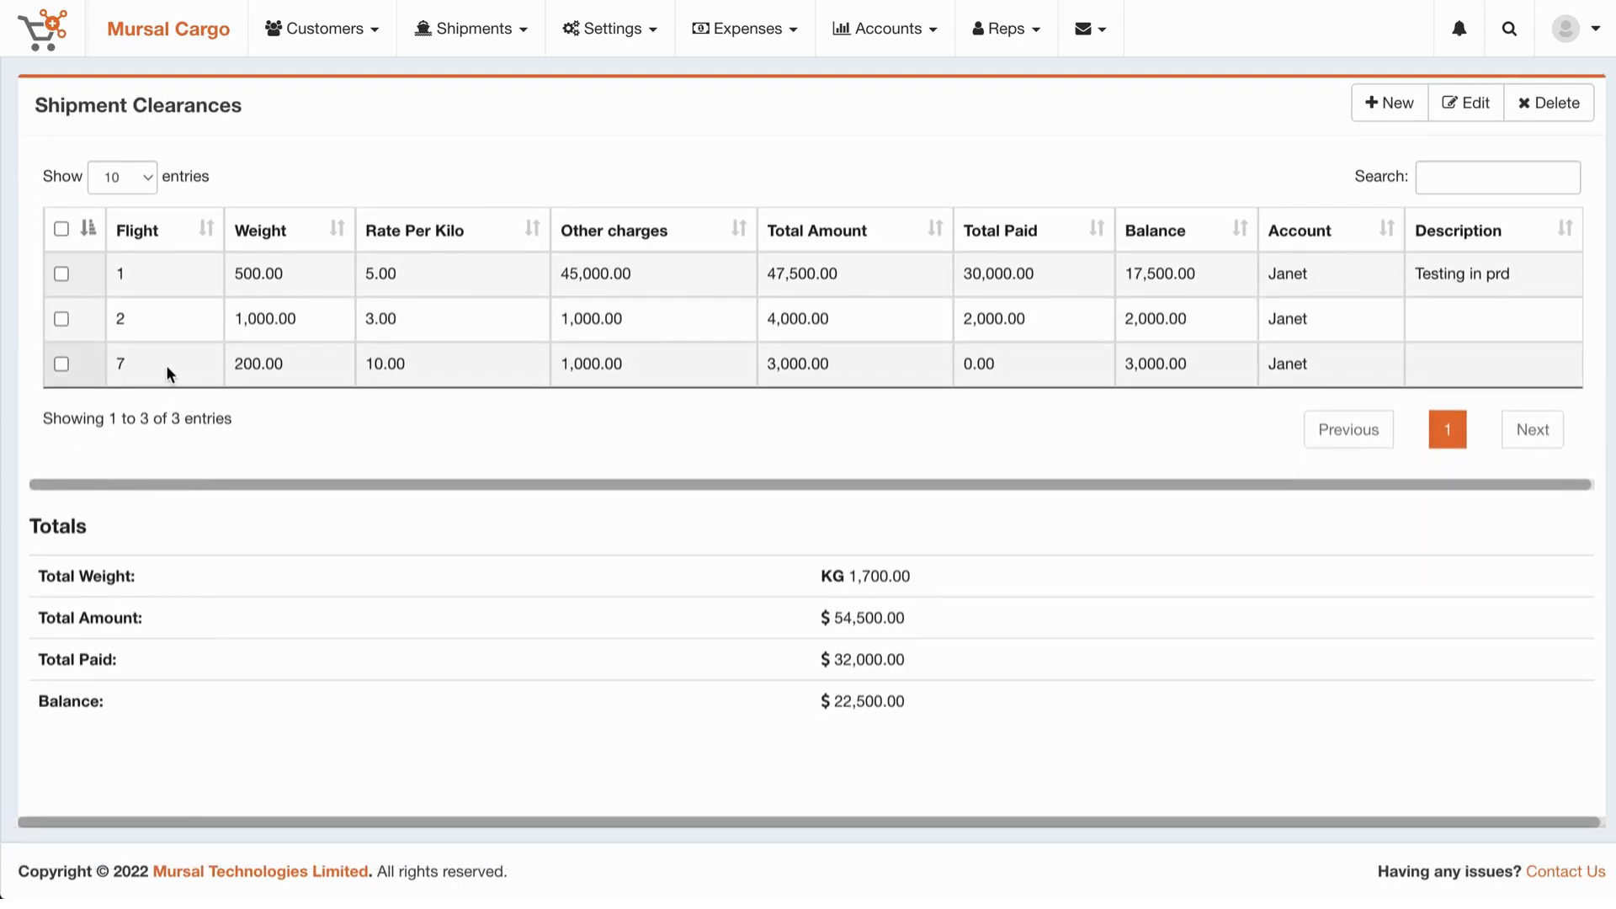
Examine how the flight 7 clearance's weight, rate per kilo and other charges make up its total amount
drag(119, 369, 1008, 371)
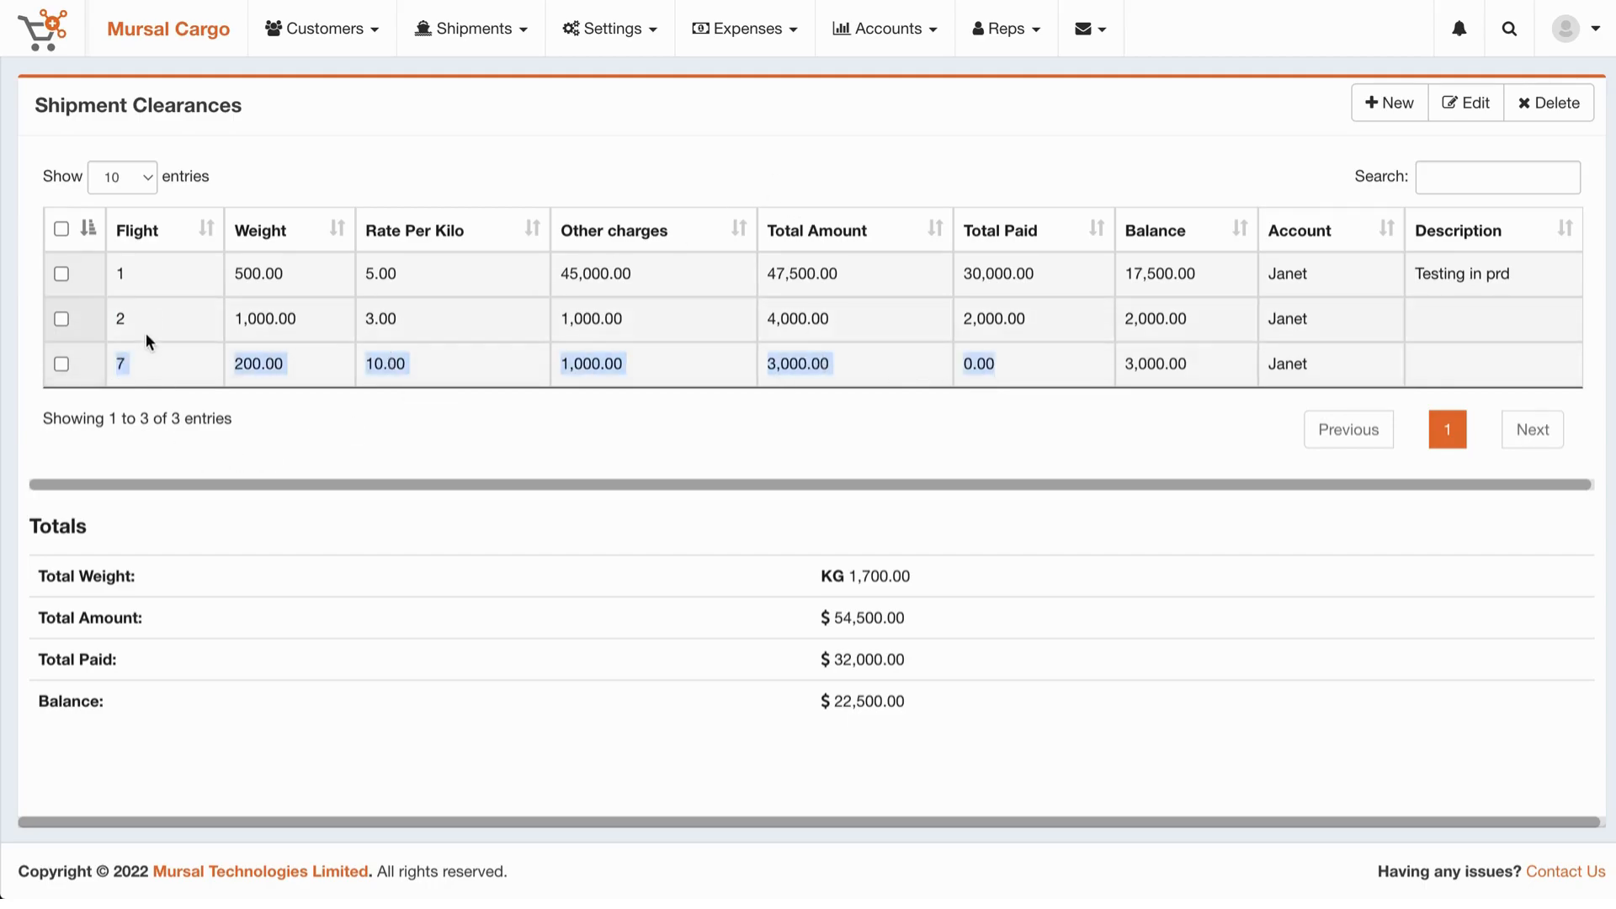
click(120, 364)
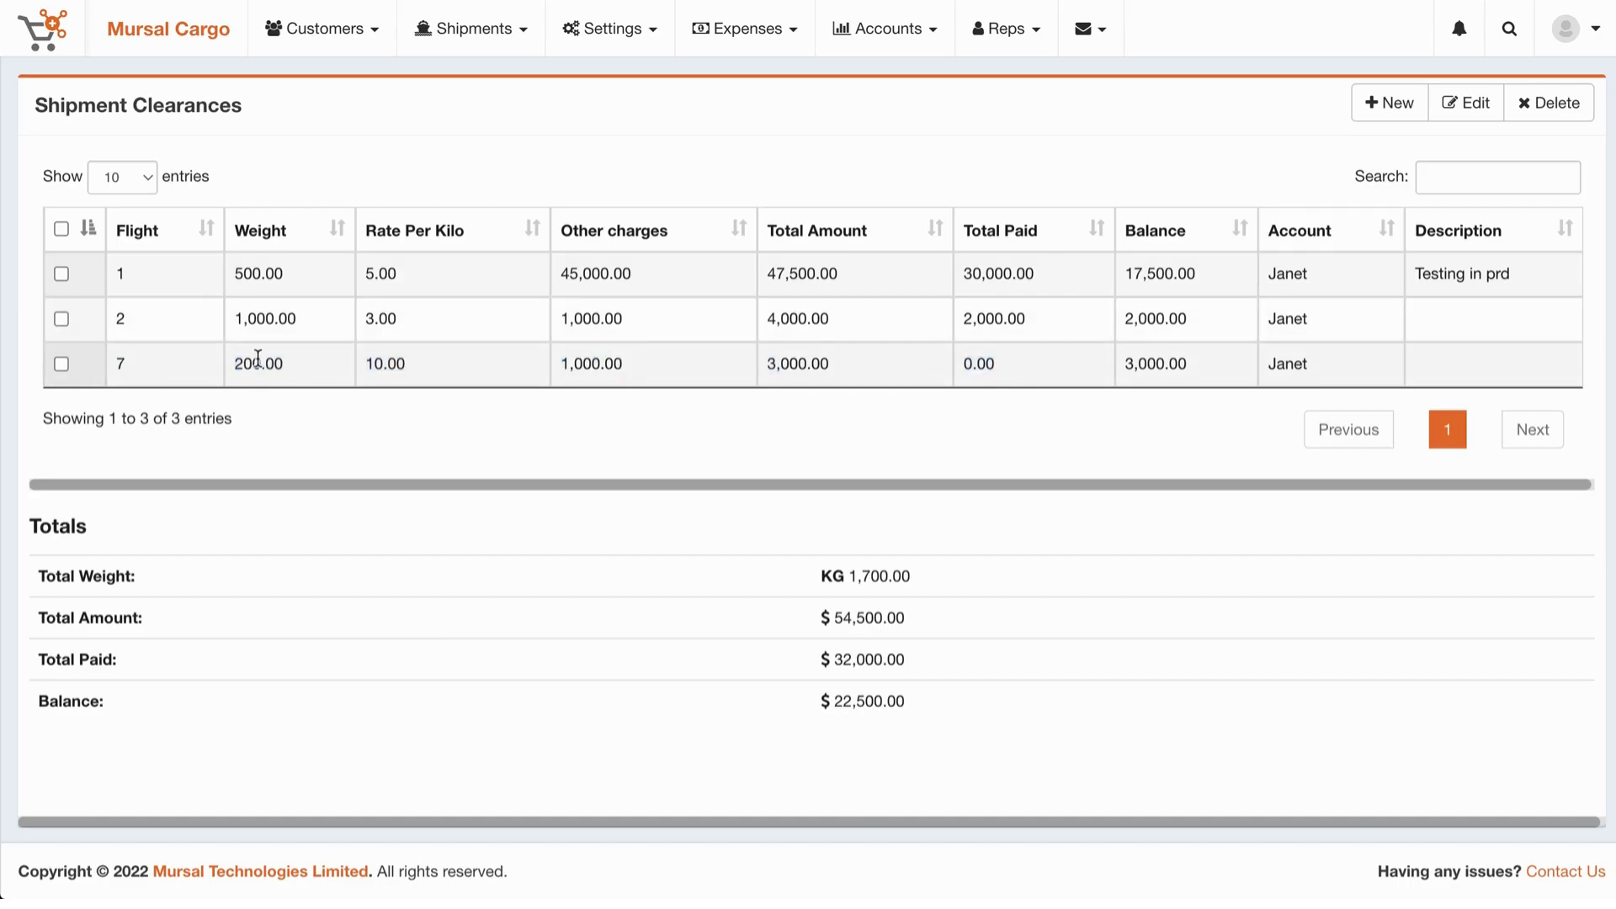
drag(236, 363, 430, 373)
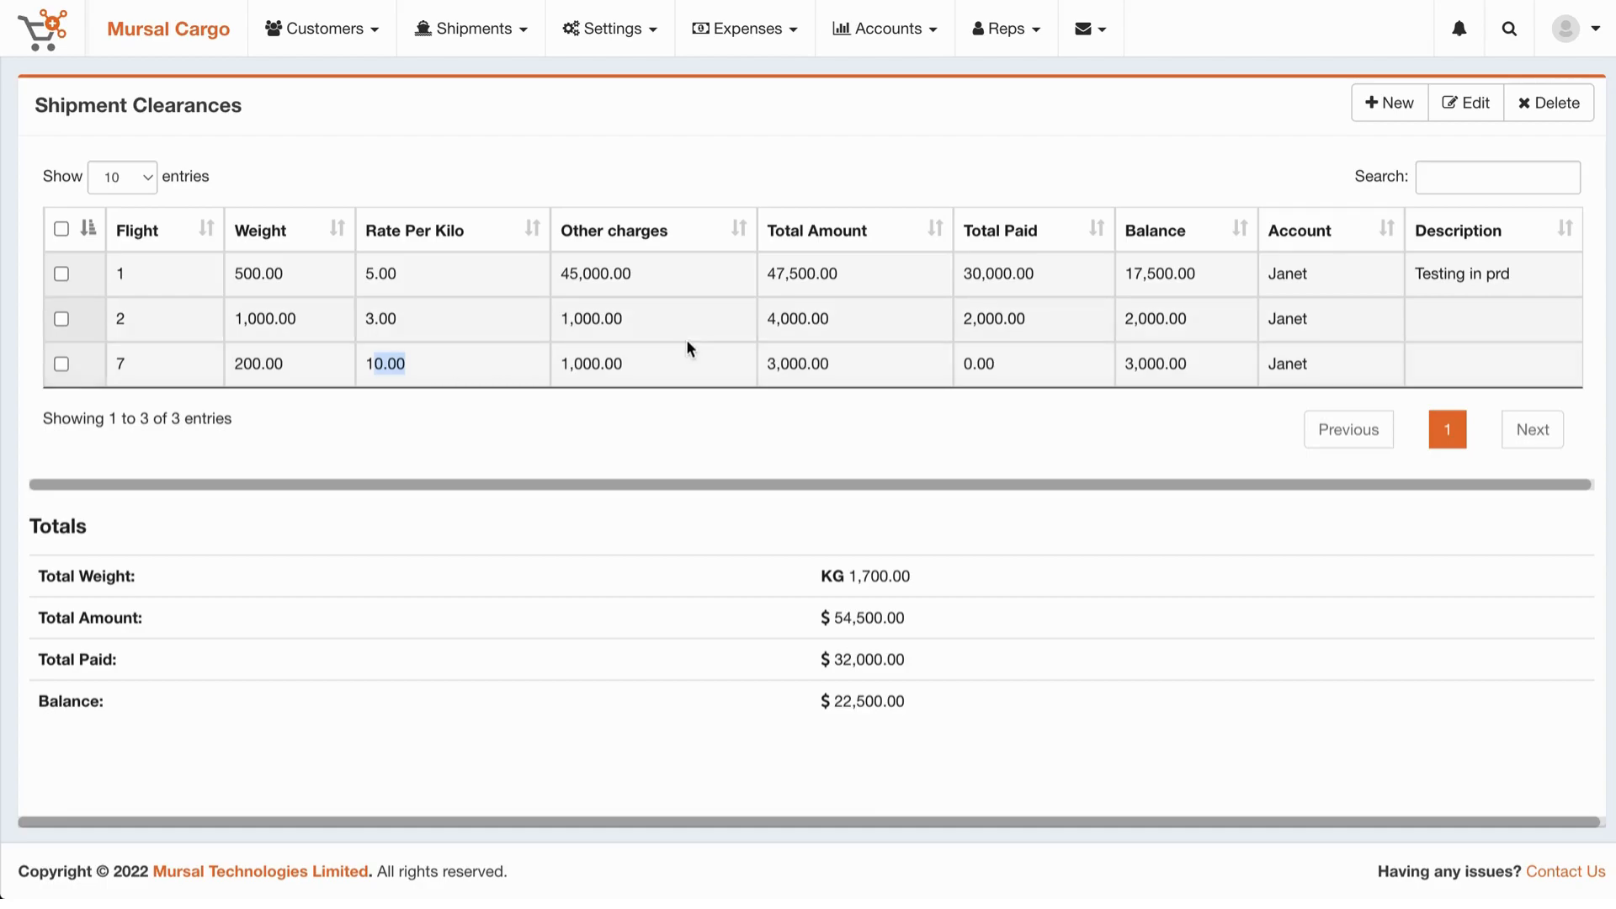
drag(637, 364, 545, 371)
drag(837, 368, 764, 373)
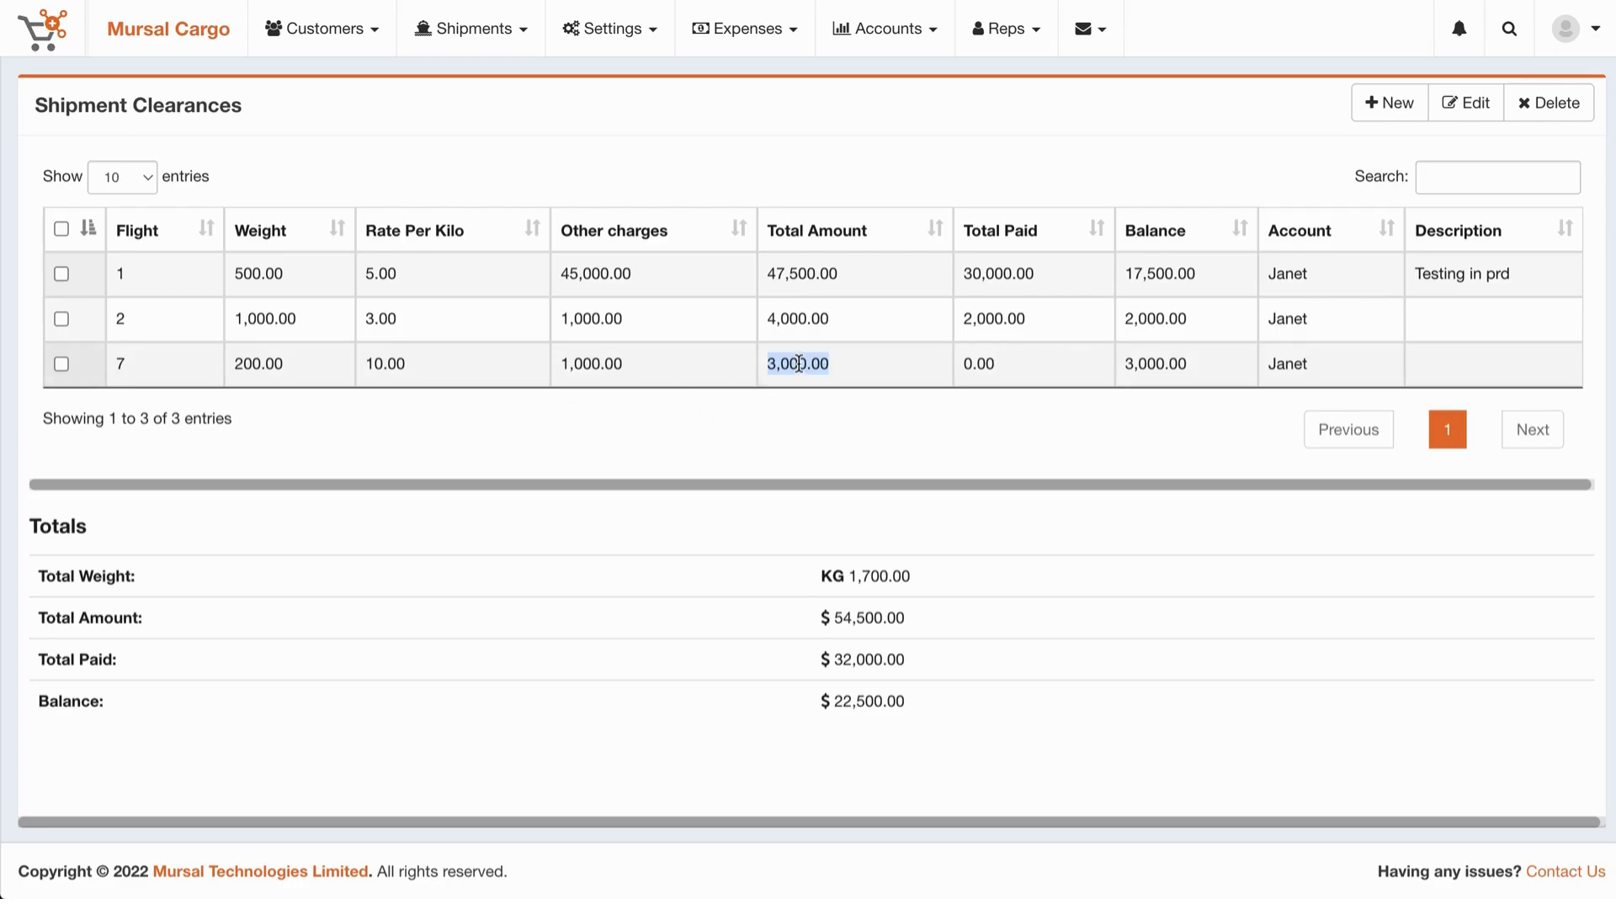
click(234, 373)
drag(234, 373, 423, 371)
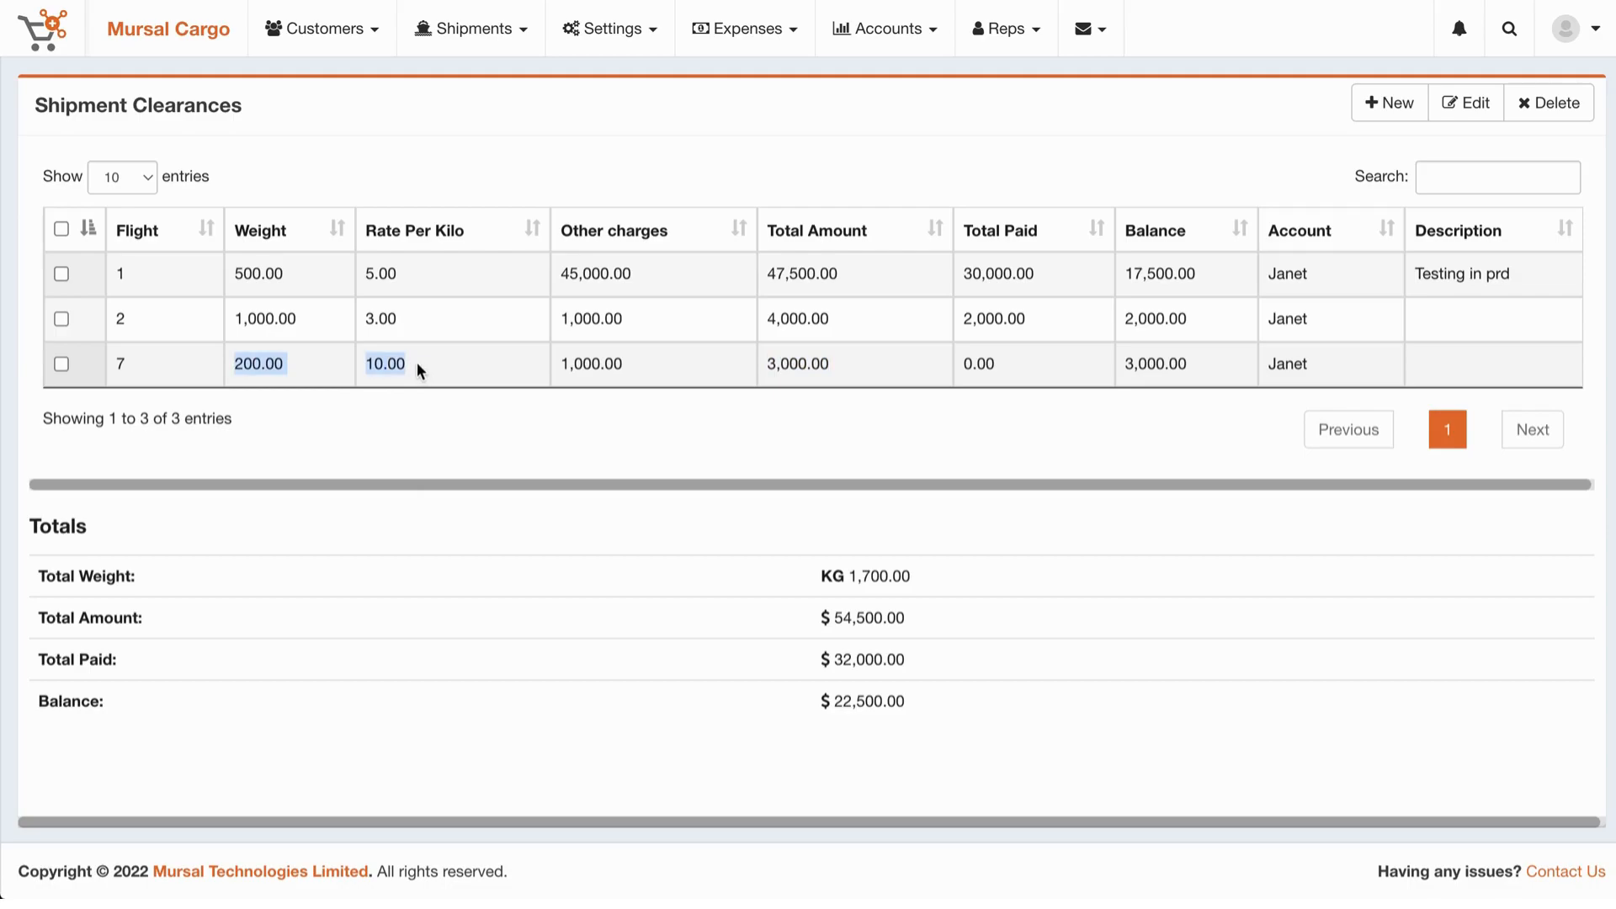
click(637, 368)
drag(637, 368, 544, 364)
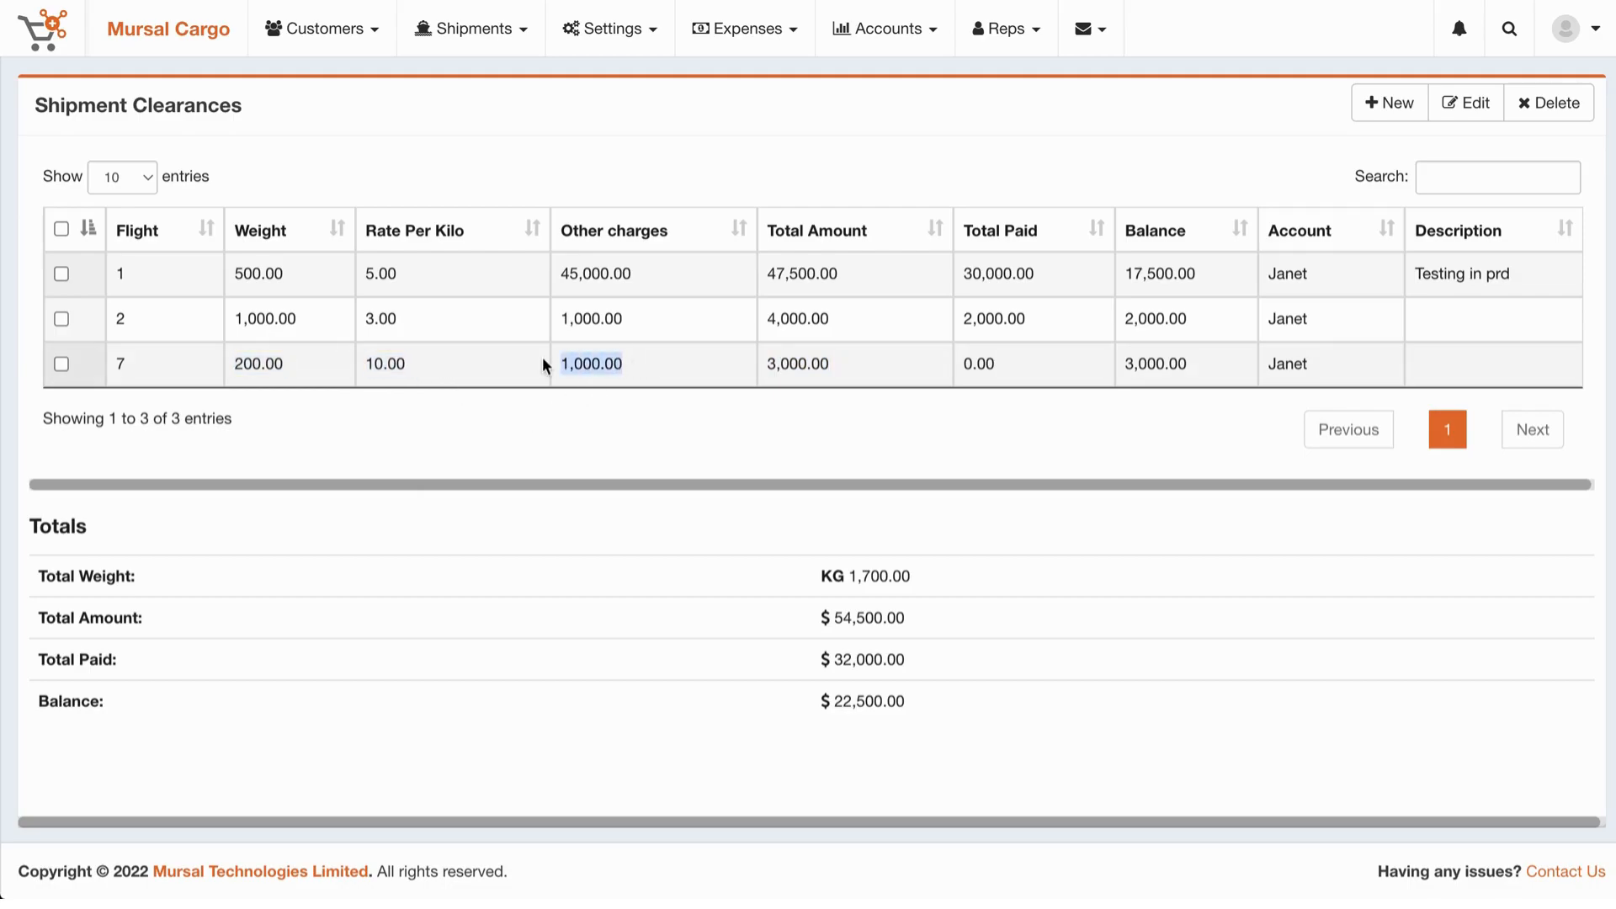
drag(406, 362, 223, 368)
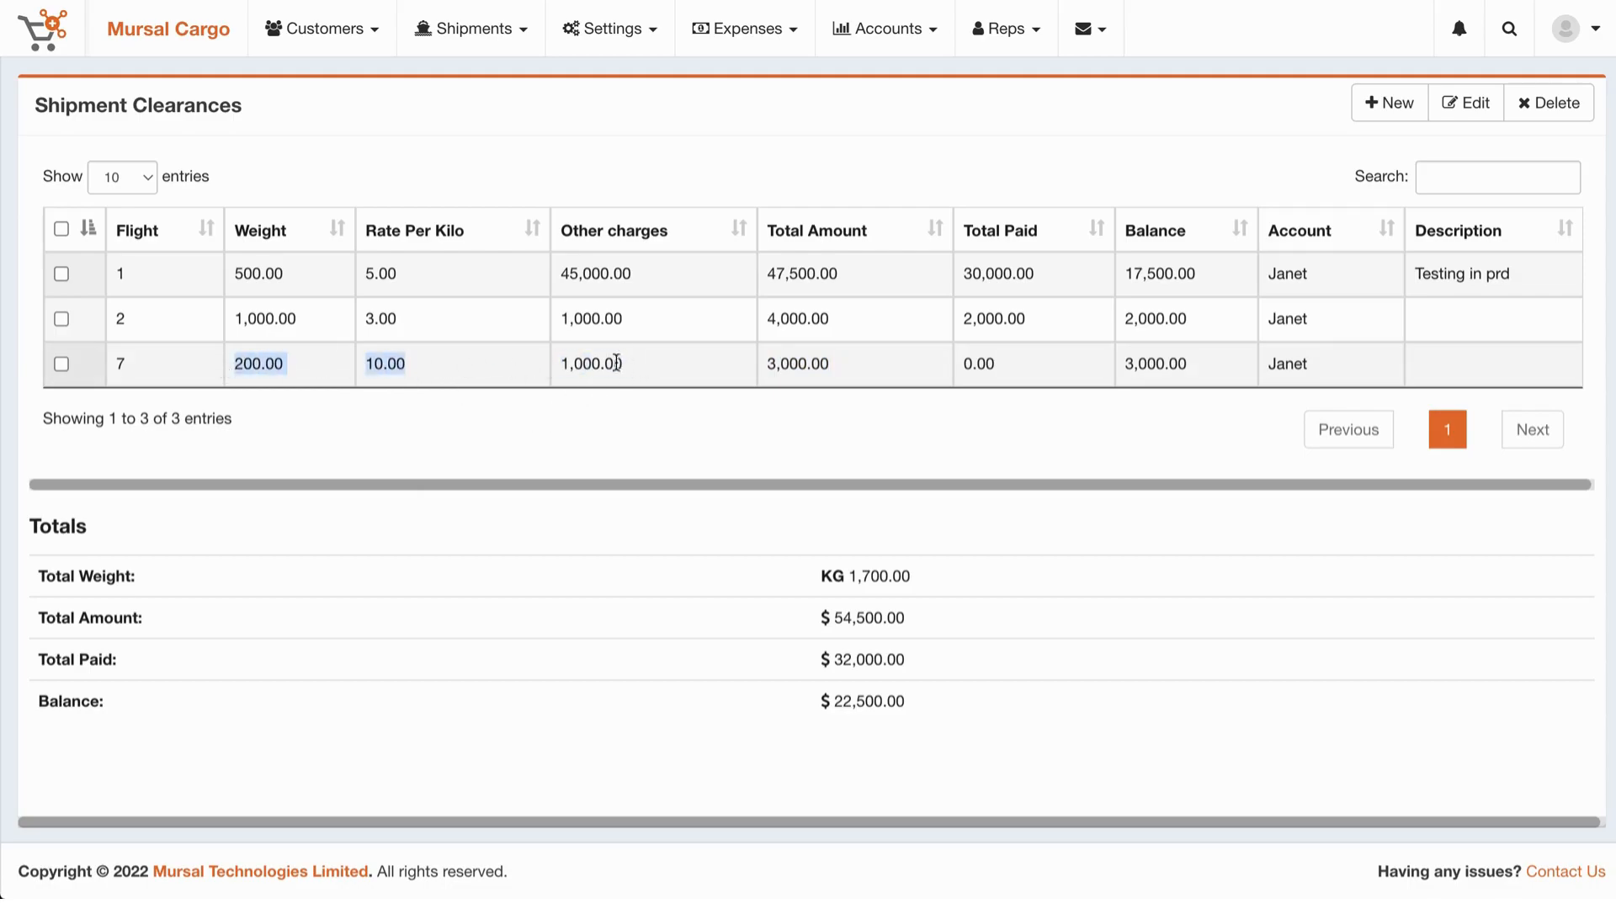
drag(553, 368, 665, 370)
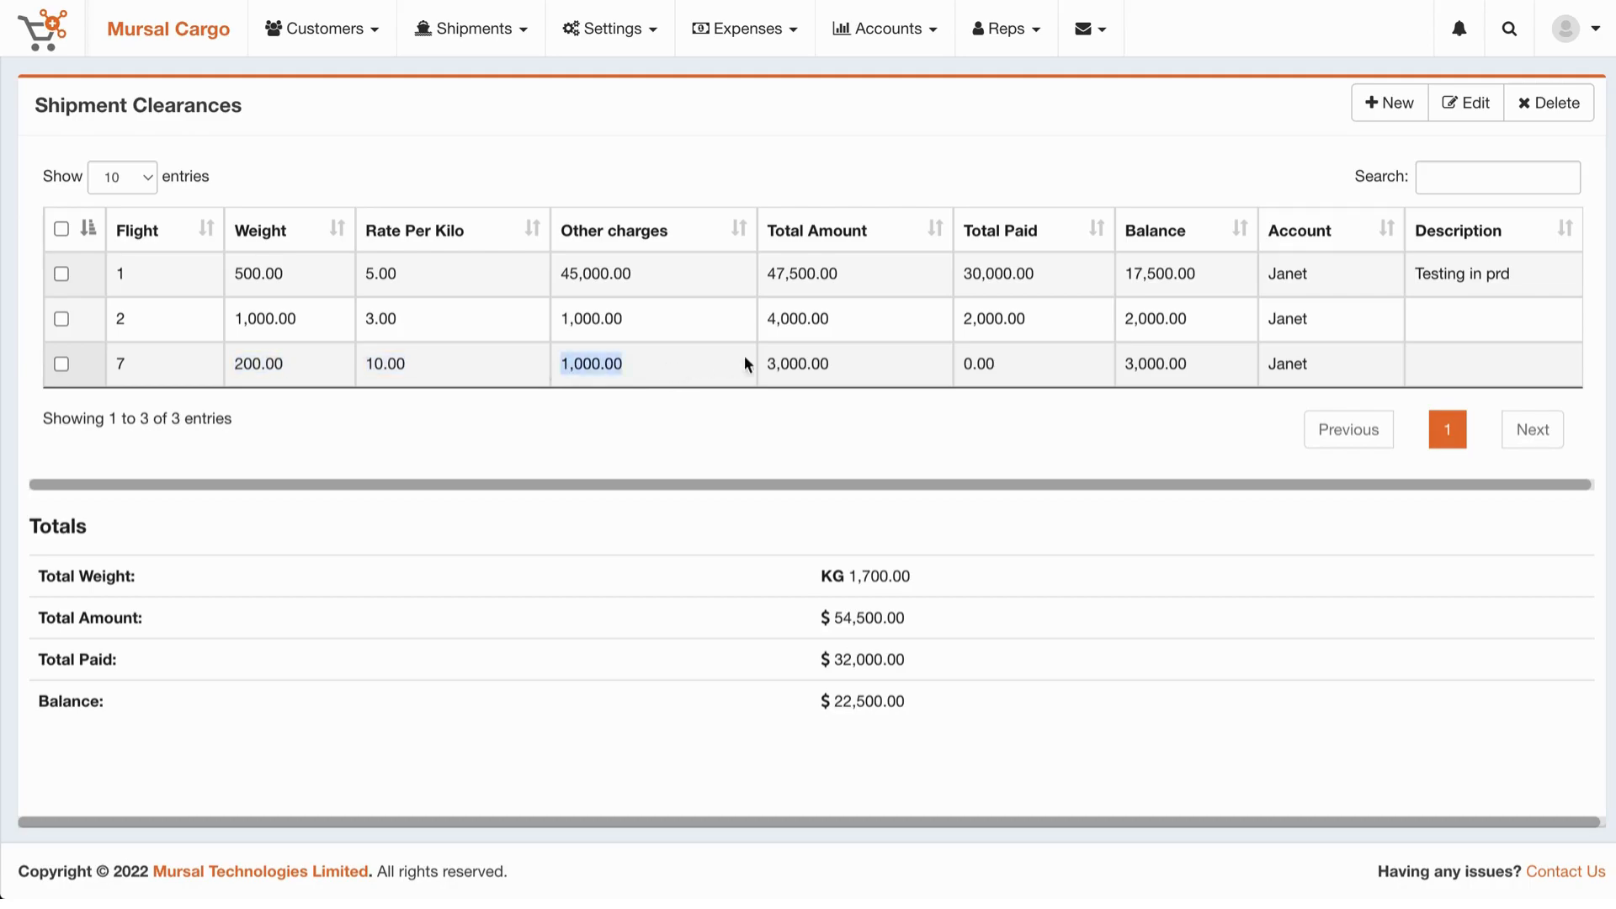
drag(766, 367, 855, 373)
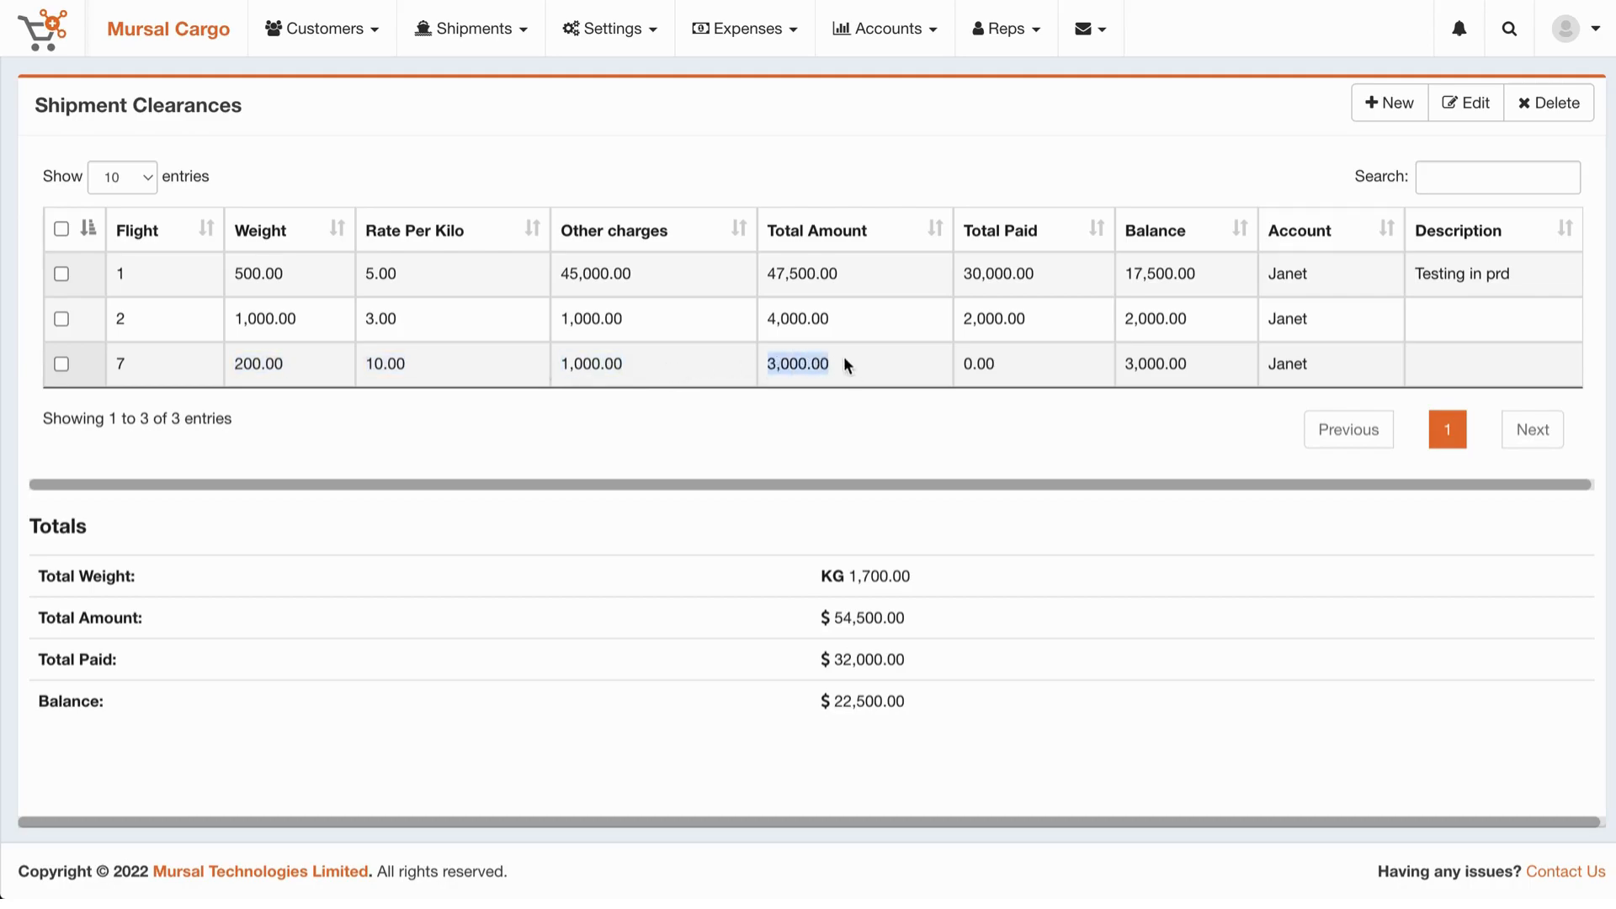